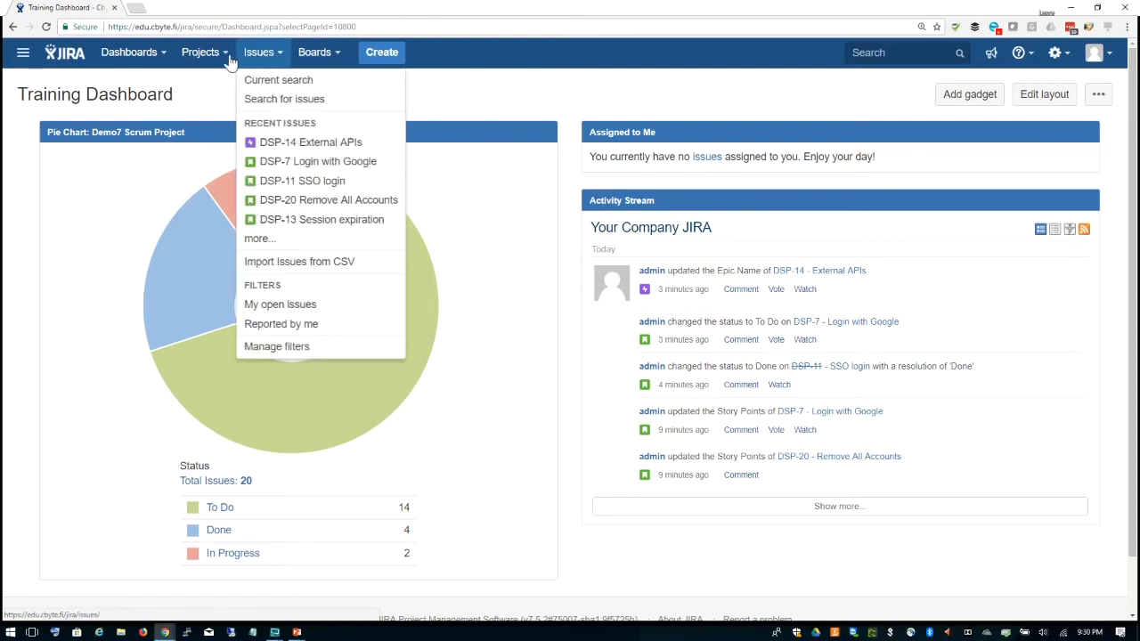
Step: Reload the Training Dashboard, then open issue DSP-7 'Login with Google' from the projects list
left_click(483, 89)
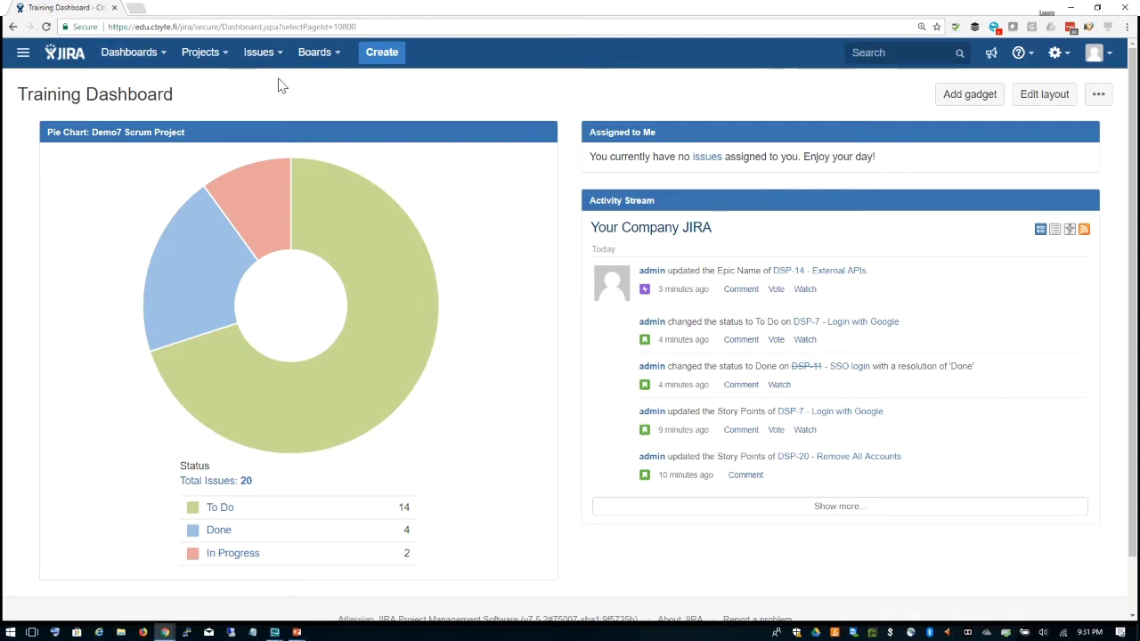
left_click(161, 57)
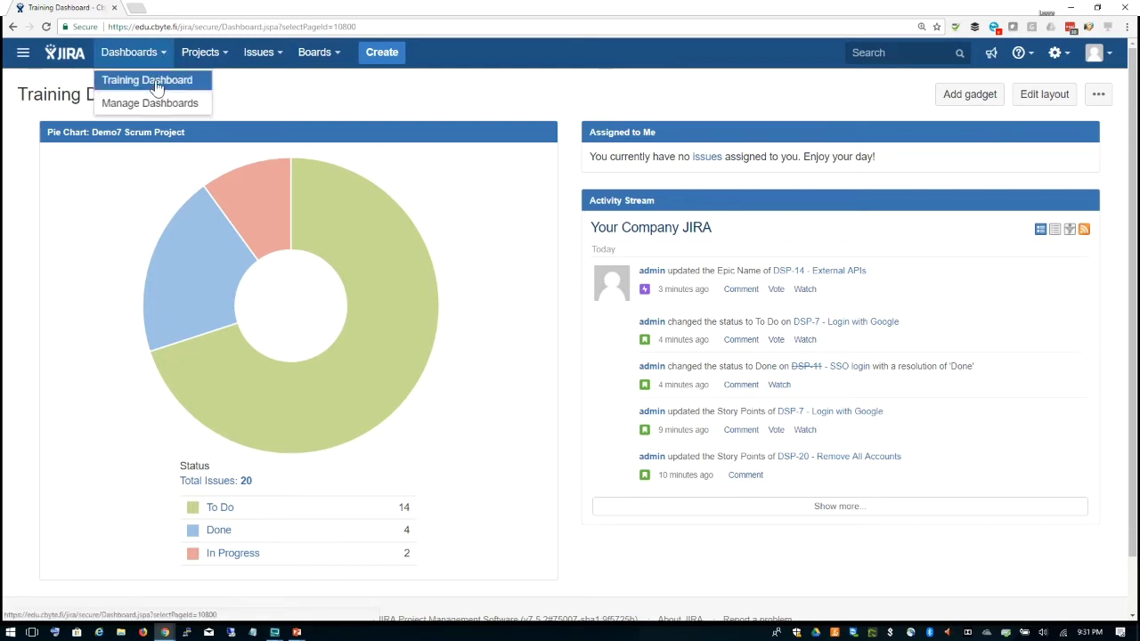
left_click(150, 81)
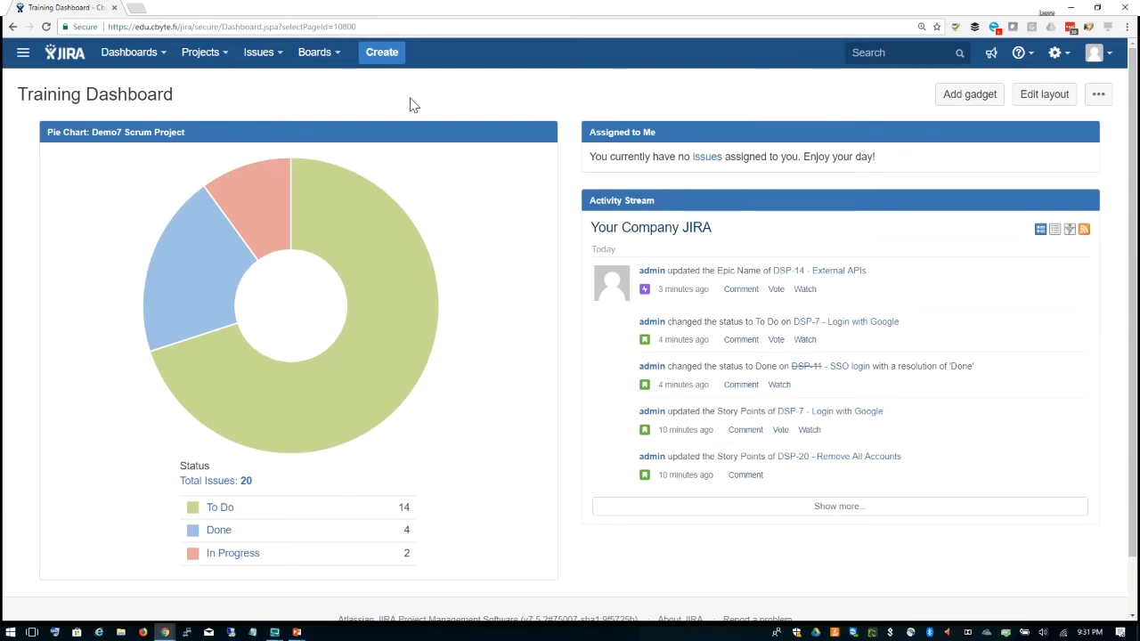
mouse_move(378, 254)
left_click(226, 55)
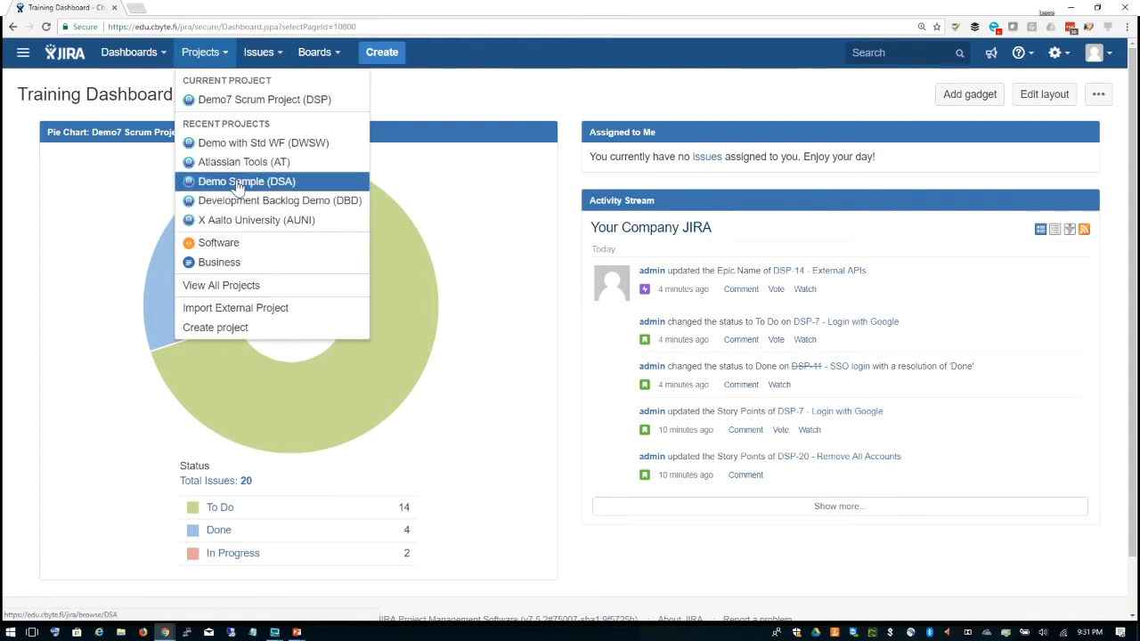
mouse_move(280, 55)
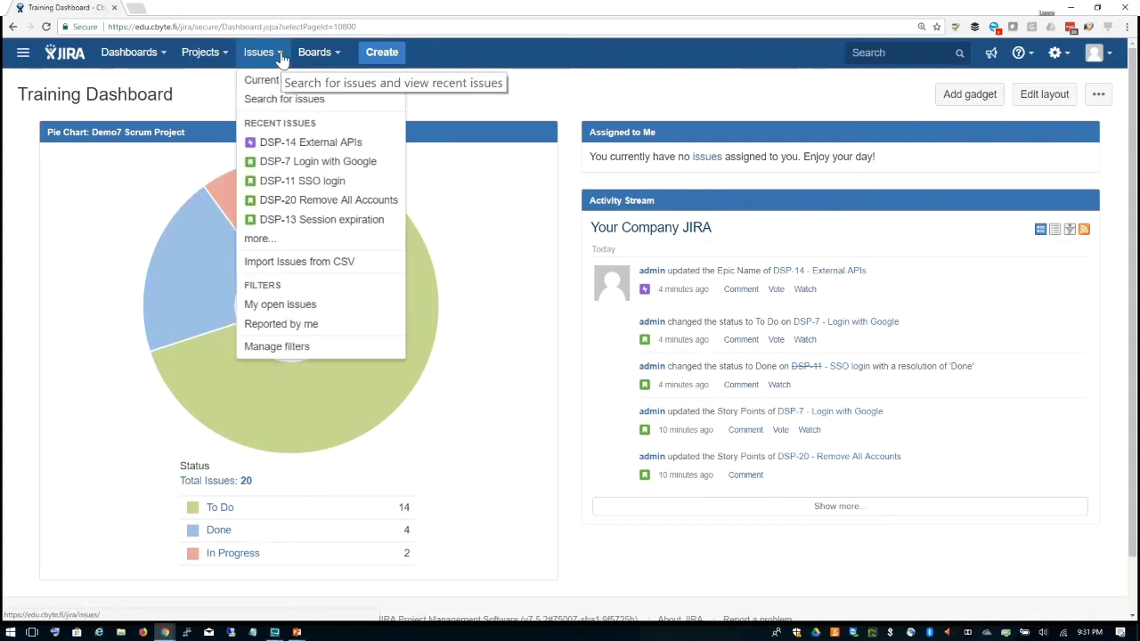
mouse_move(330, 56)
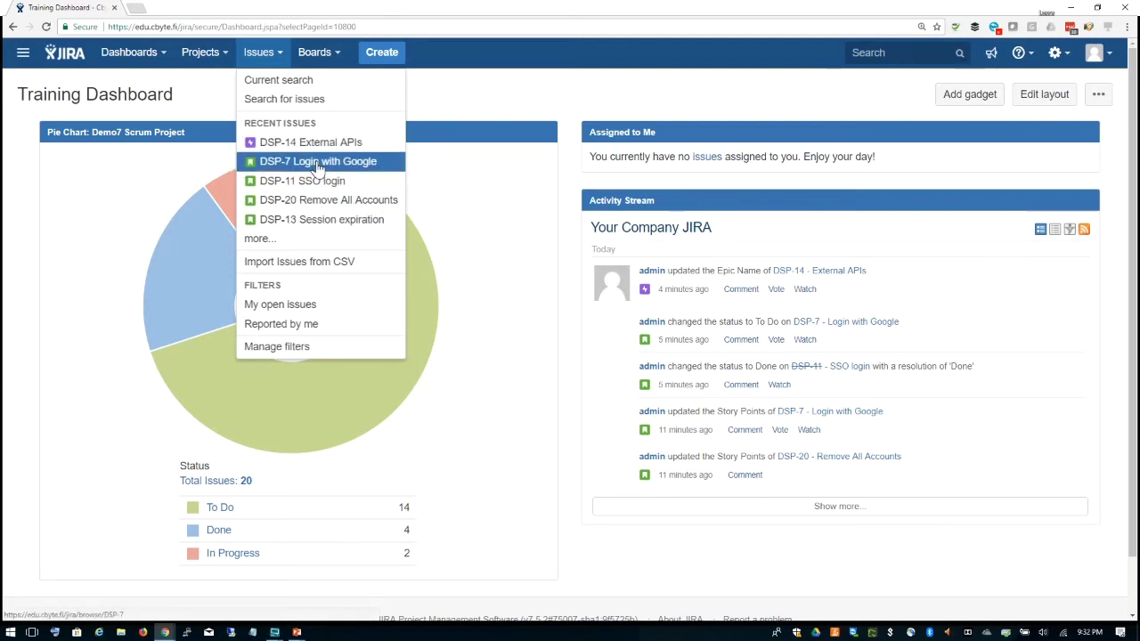
left_click(318, 168)
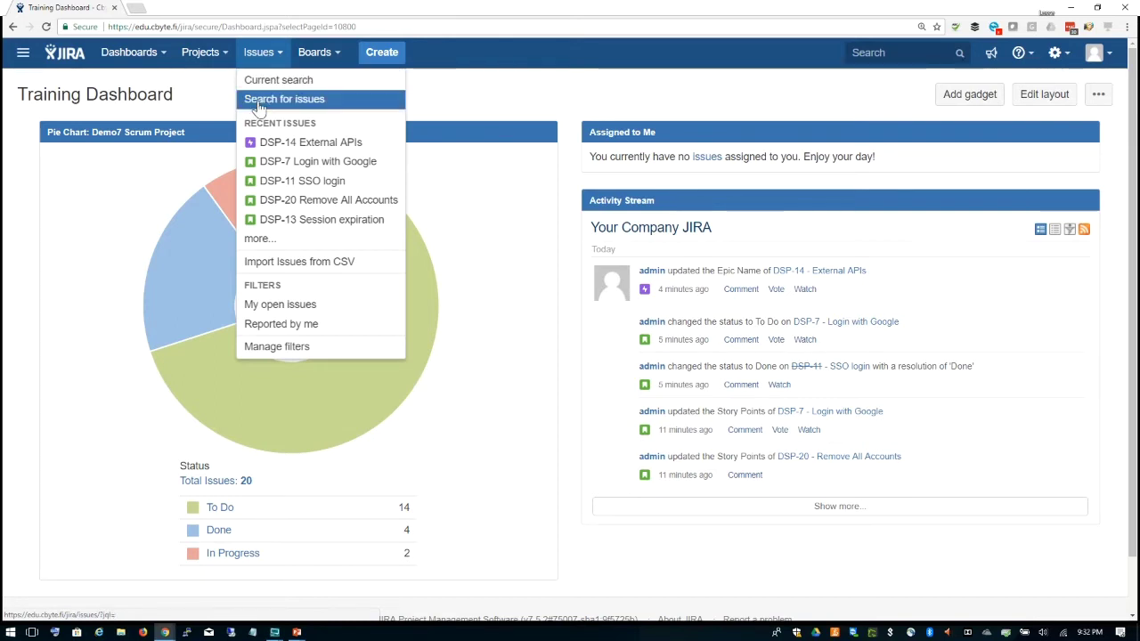
Step: In basic issue search, filter the projects to Demo7 Scrum Project and Atlassian Tools (AT)
left_click(258, 105)
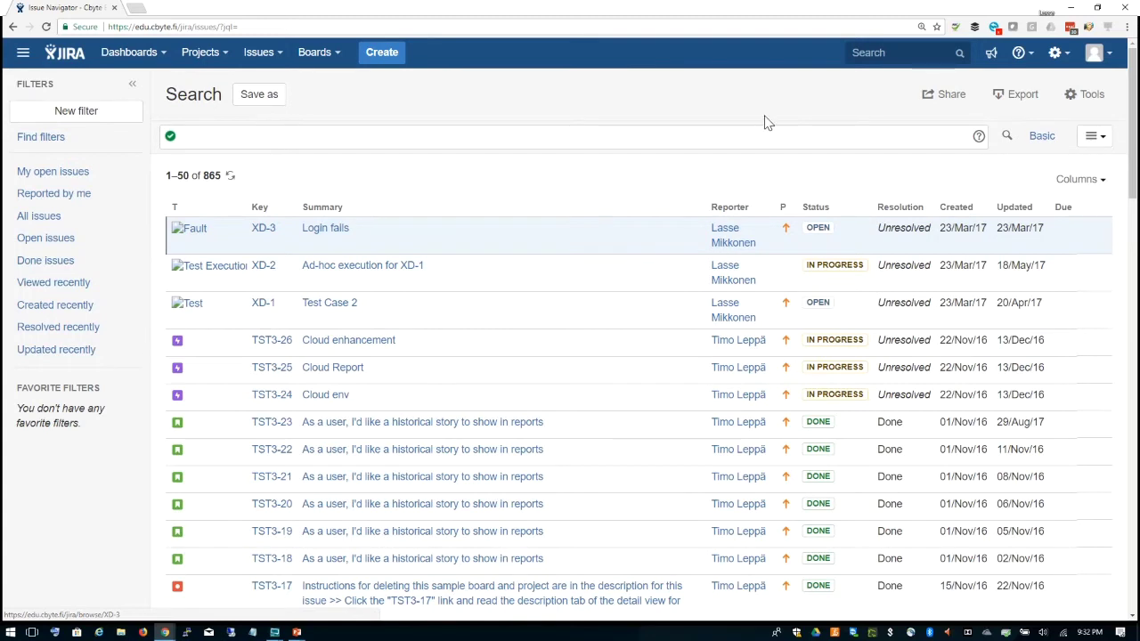
left_click(1041, 138)
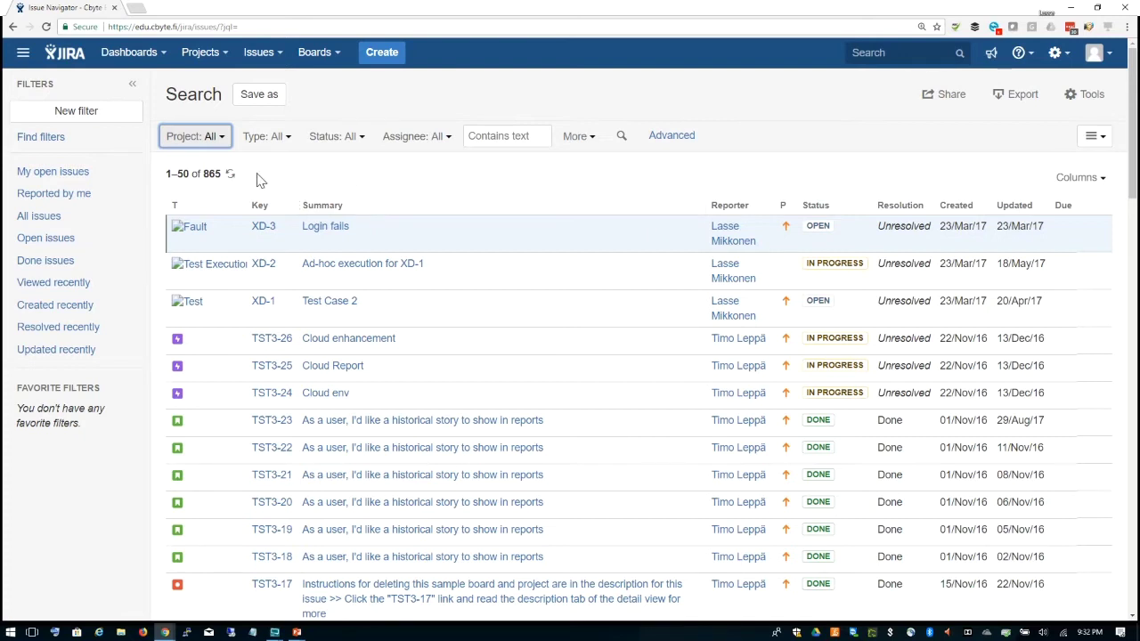
left_click(223, 142)
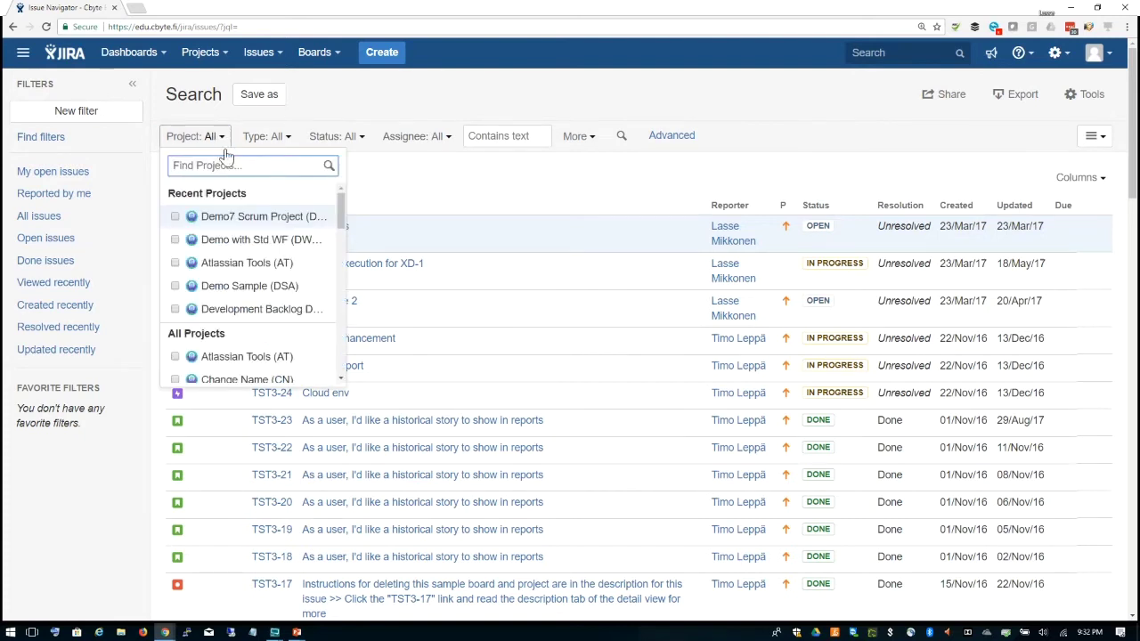
left_click(175, 216)
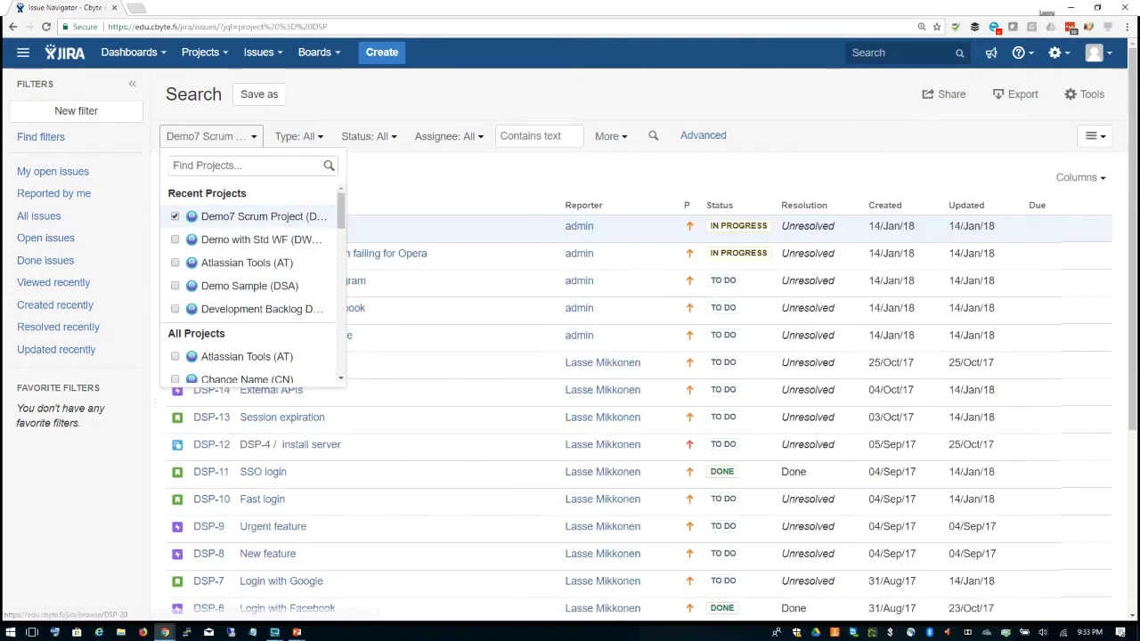
left_click(175, 263)
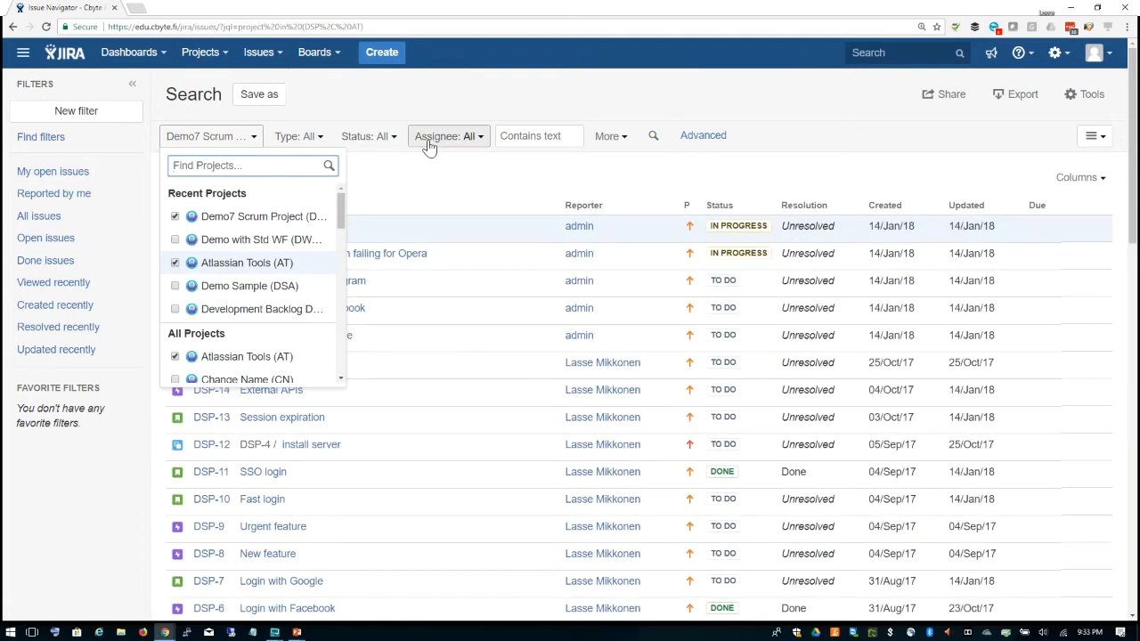
left_click(449, 98)
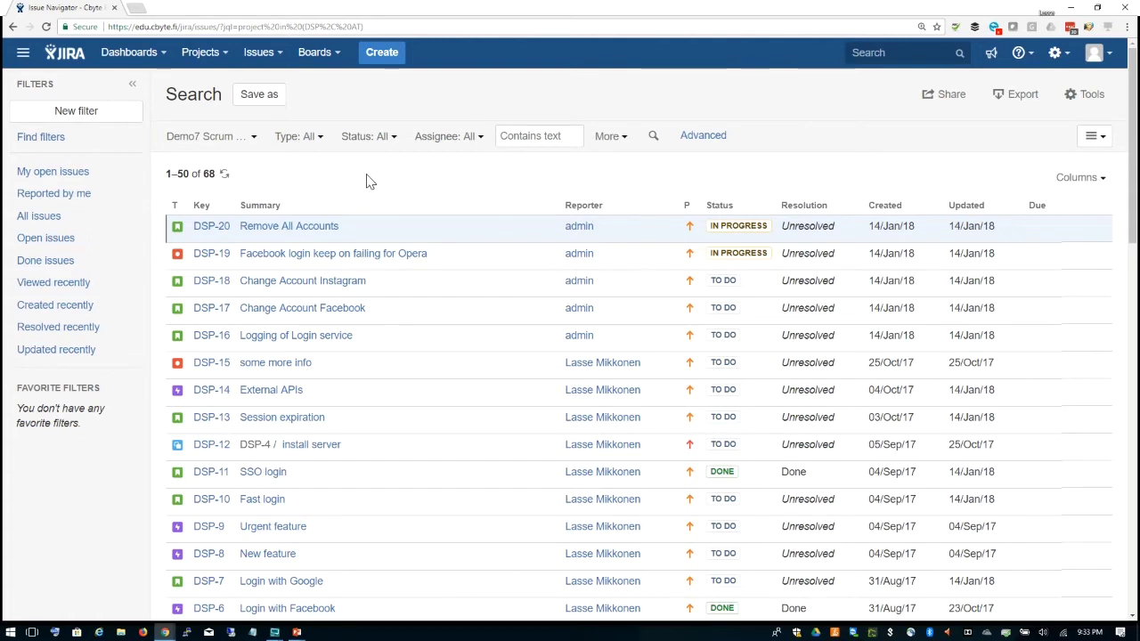
Step: Limit the search to type Bug and rerun it, leaving DSP-19, DSP-15 and AT-45
left_click(323, 144)
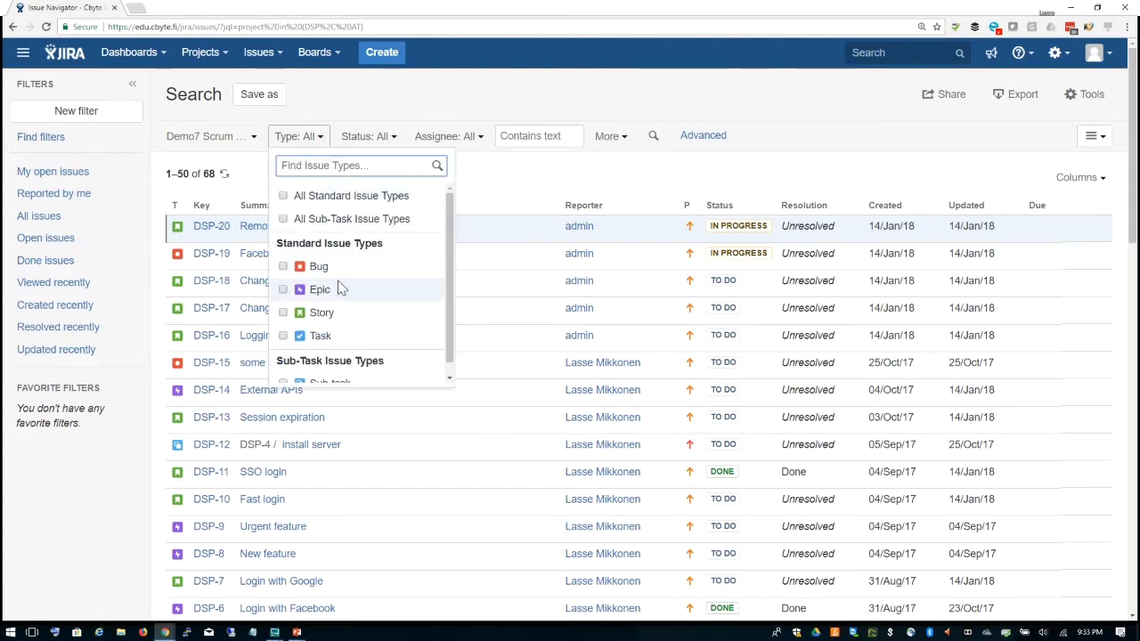
left_click(283, 267)
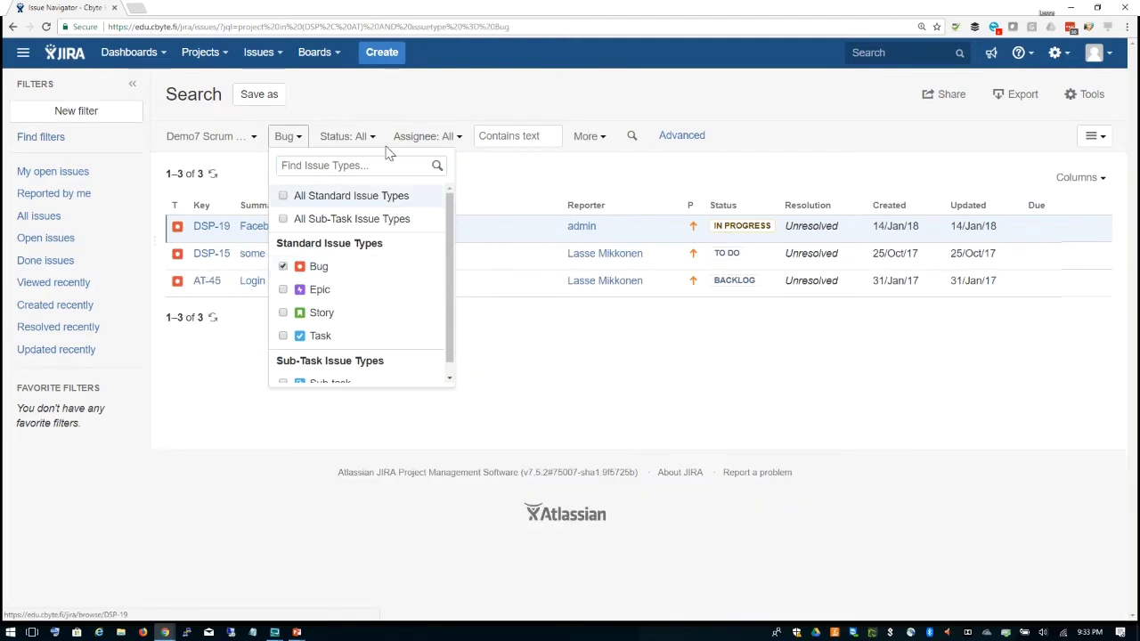
left_click(400, 98)
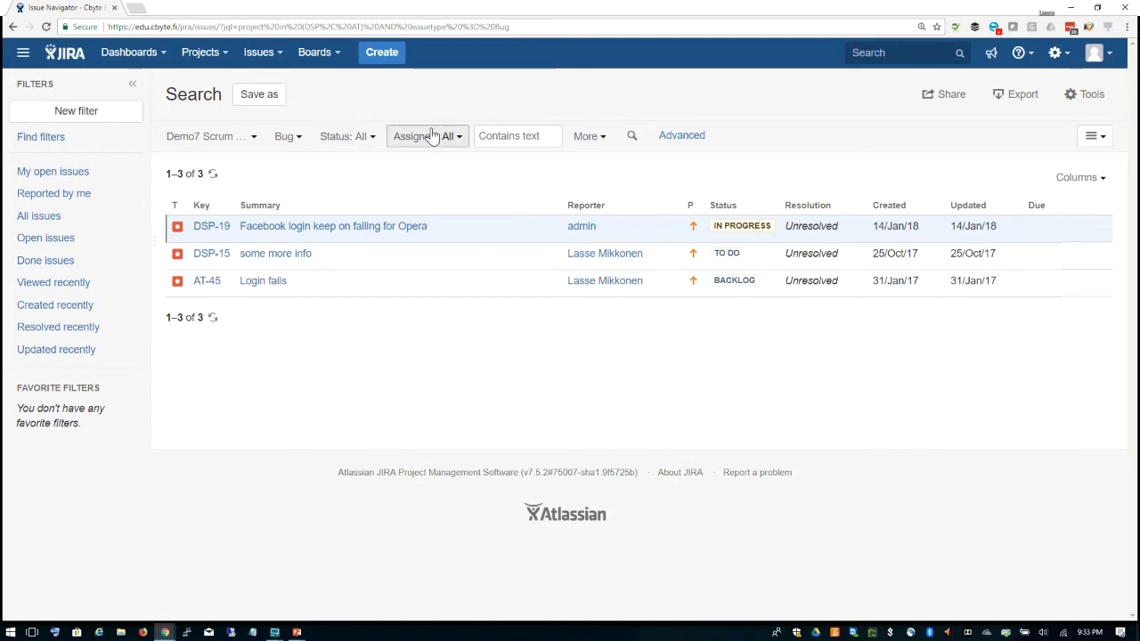
left_click(518, 135)
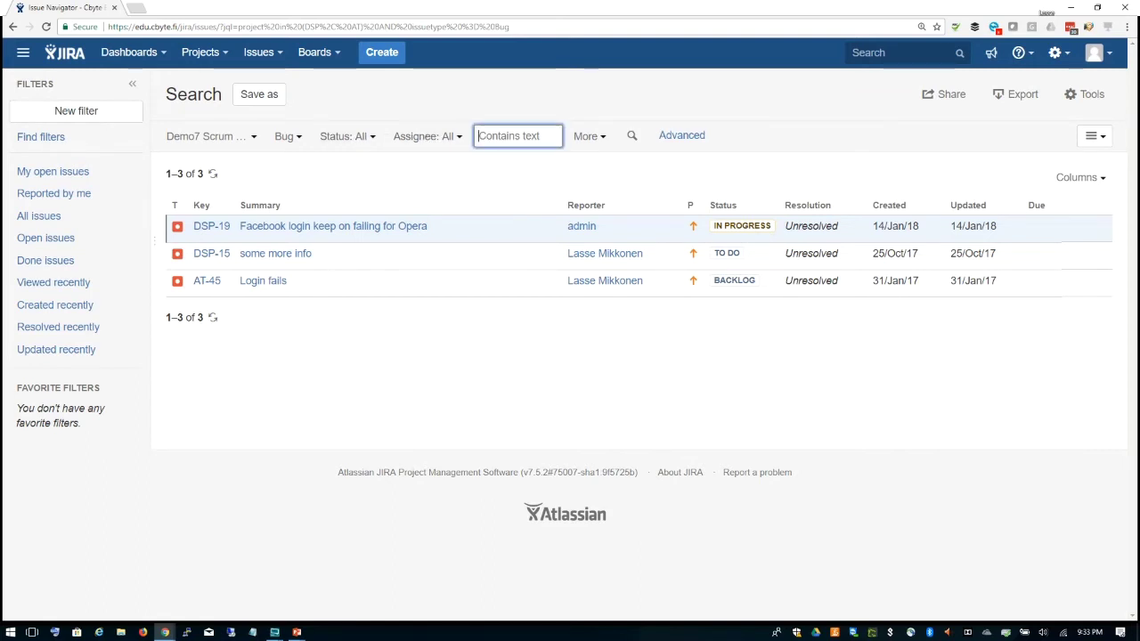
left_click(601, 141)
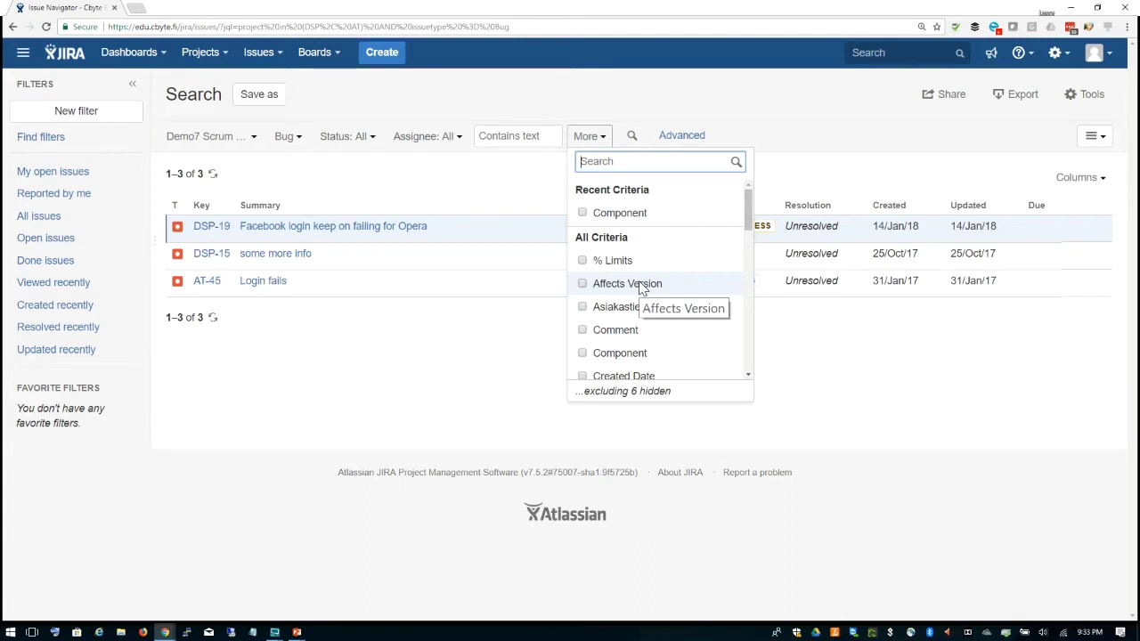
mouse_move(750, 218)
left_mouse_down()
mouse_move(752, 385)
mouse_move(747, 199)
left_mouse_up()
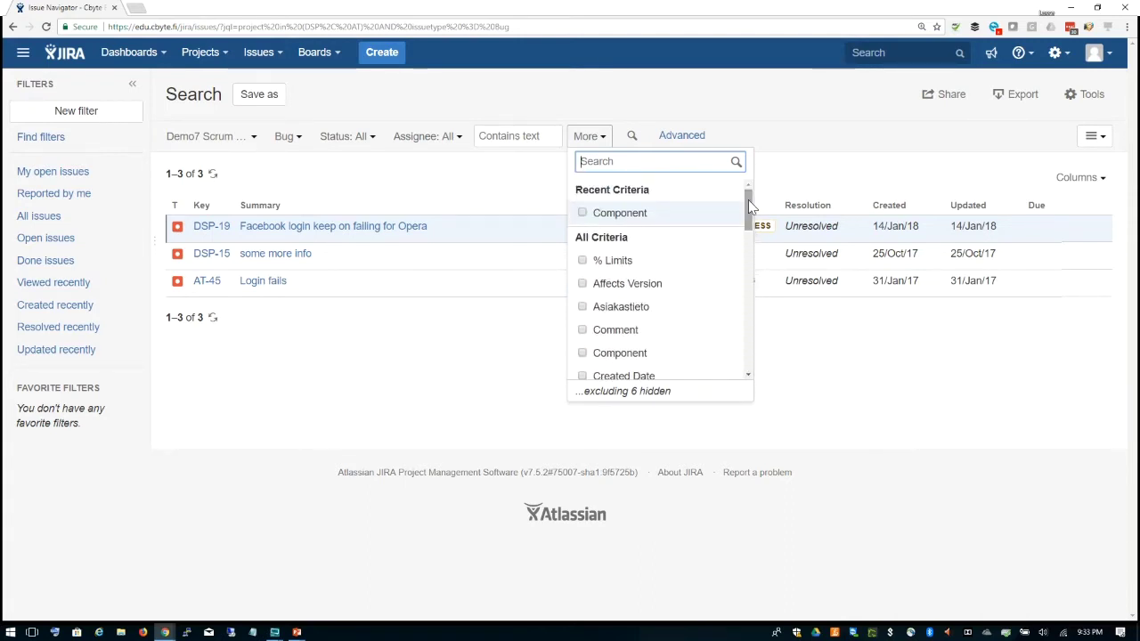
left_click(731, 98)
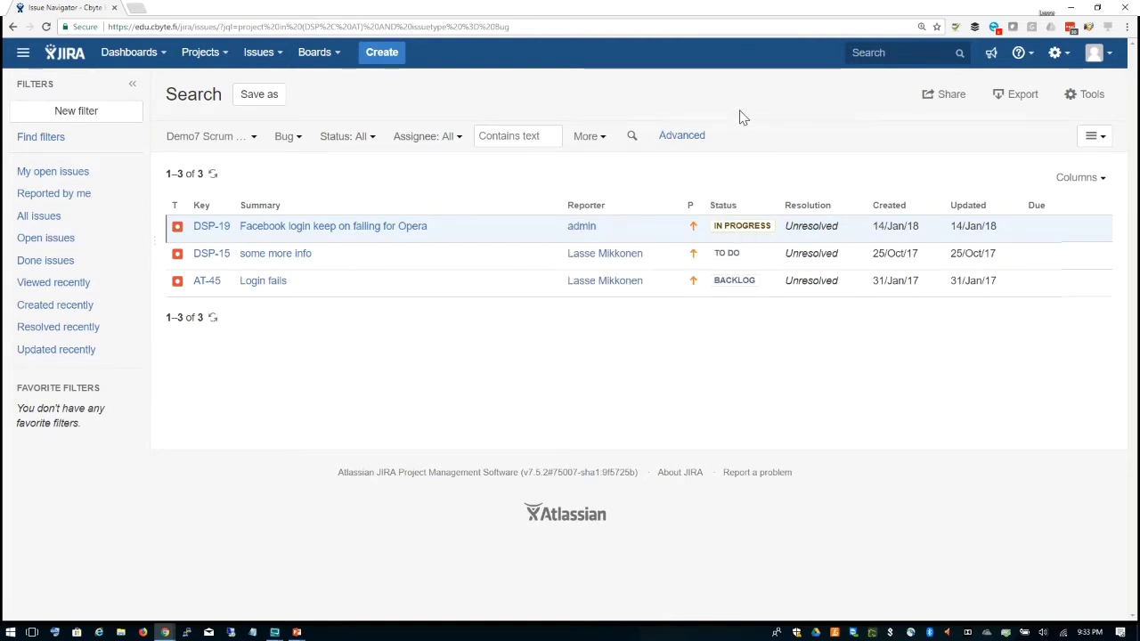
left_click(631, 140)
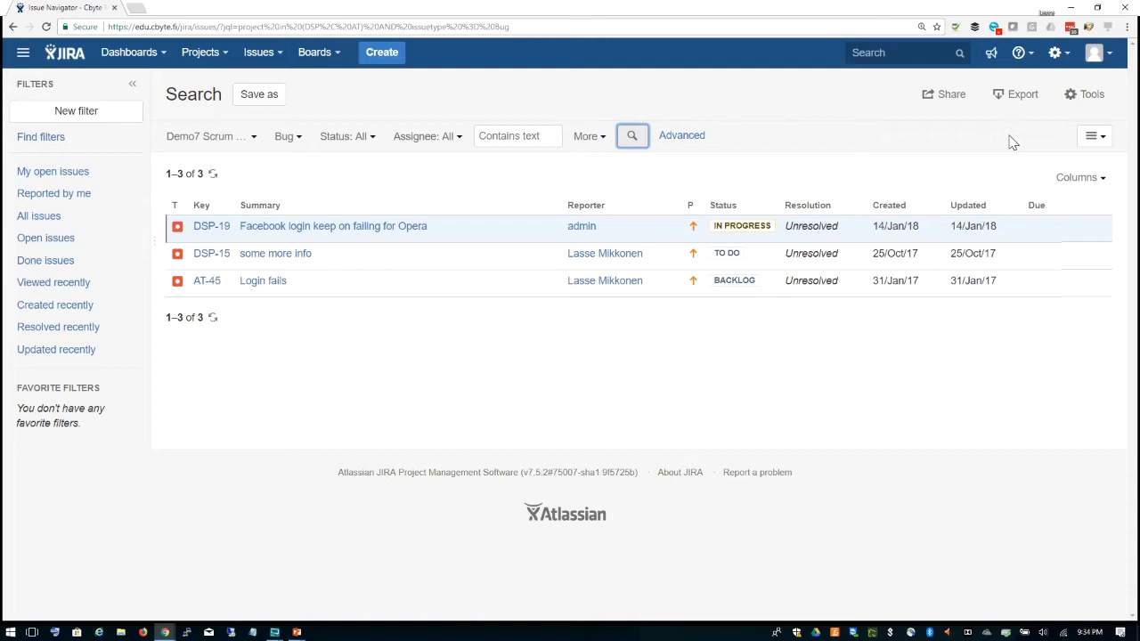
Step: Save the search as filter 'Lassen bugi haku' and view its owner and permission details
left_click(254, 96)
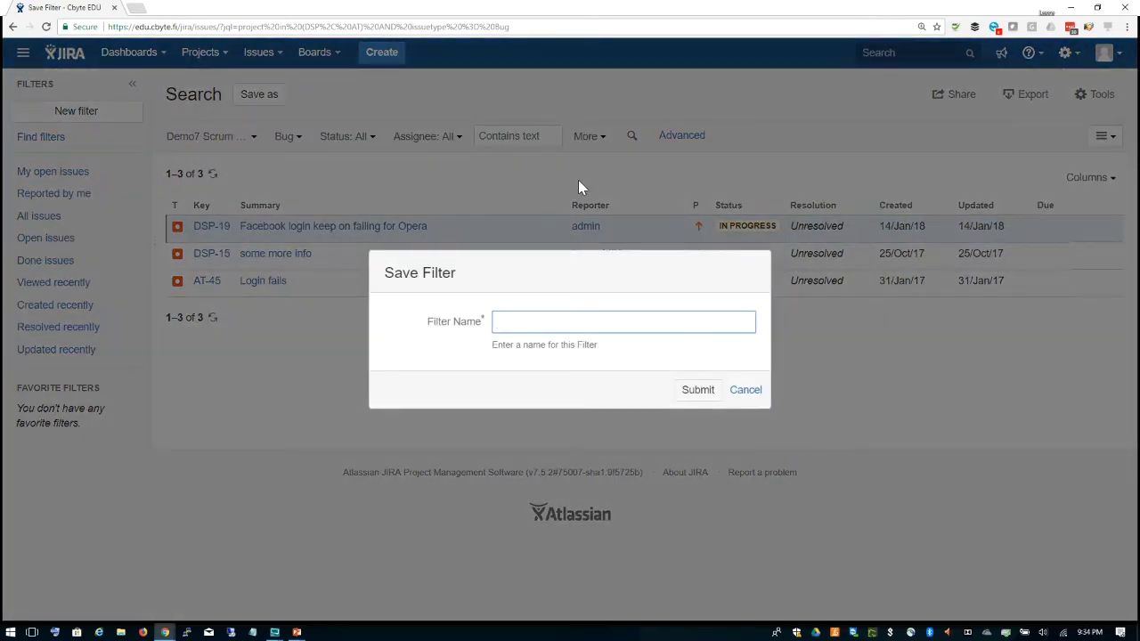
type("Lassen bugi haku")
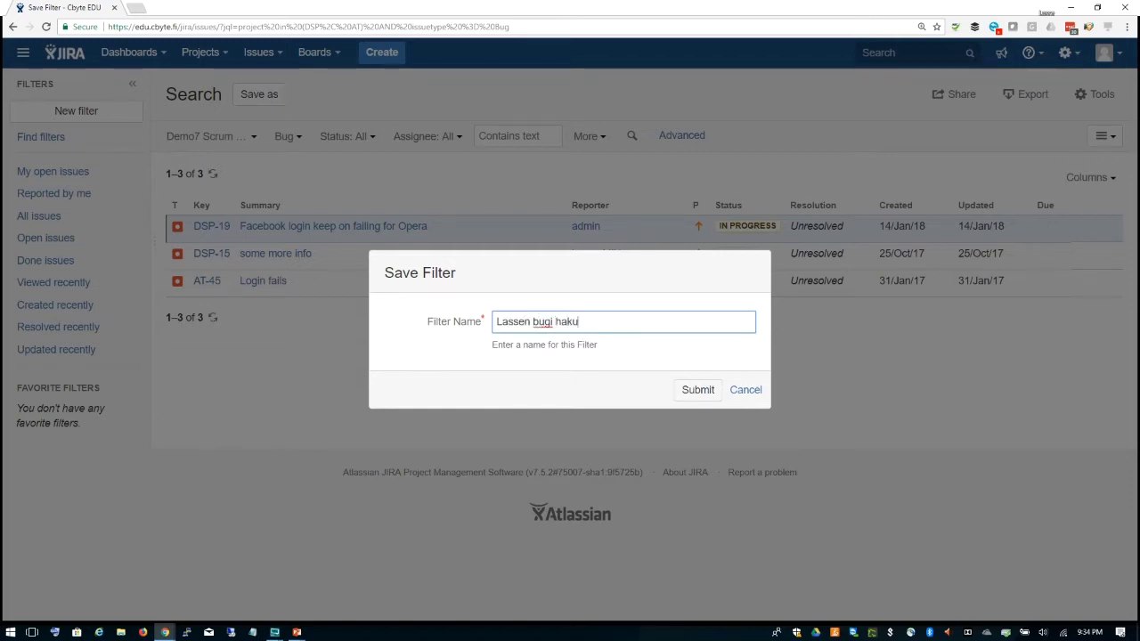
left_click(695, 389)
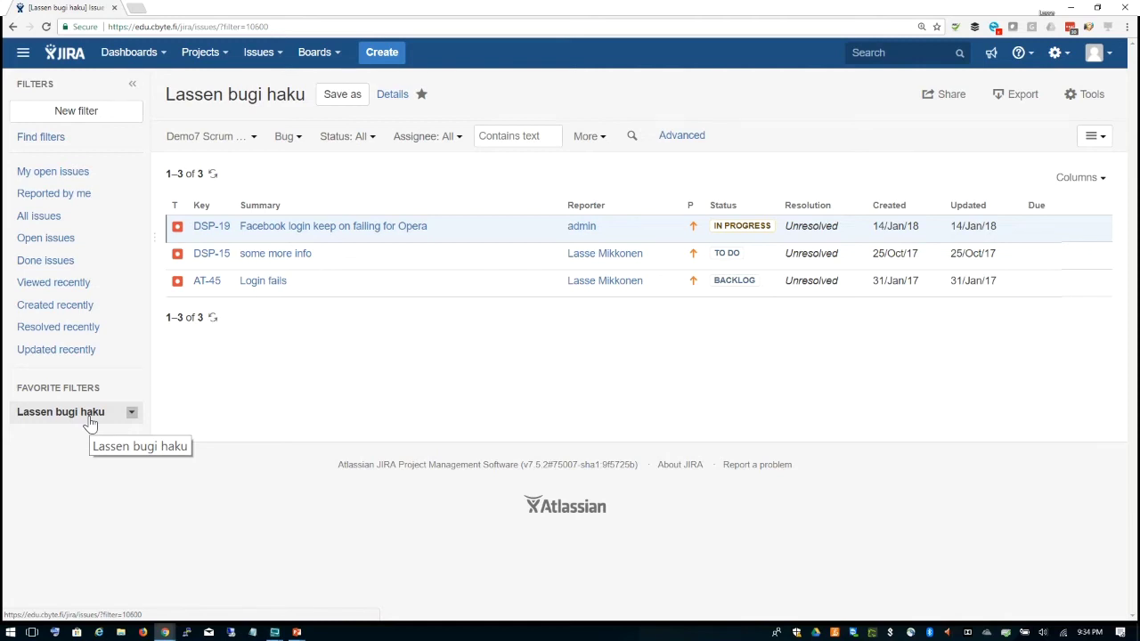
left_click(395, 98)
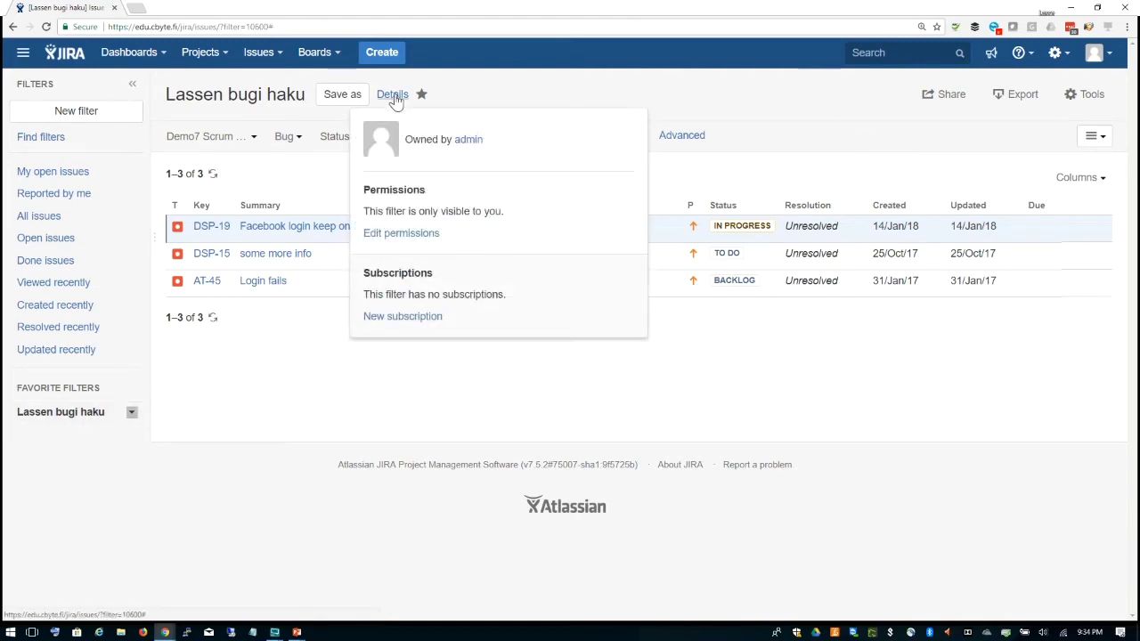
Step: Add a share for the jira-software-users group to the filter and save it
left_click(415, 241)
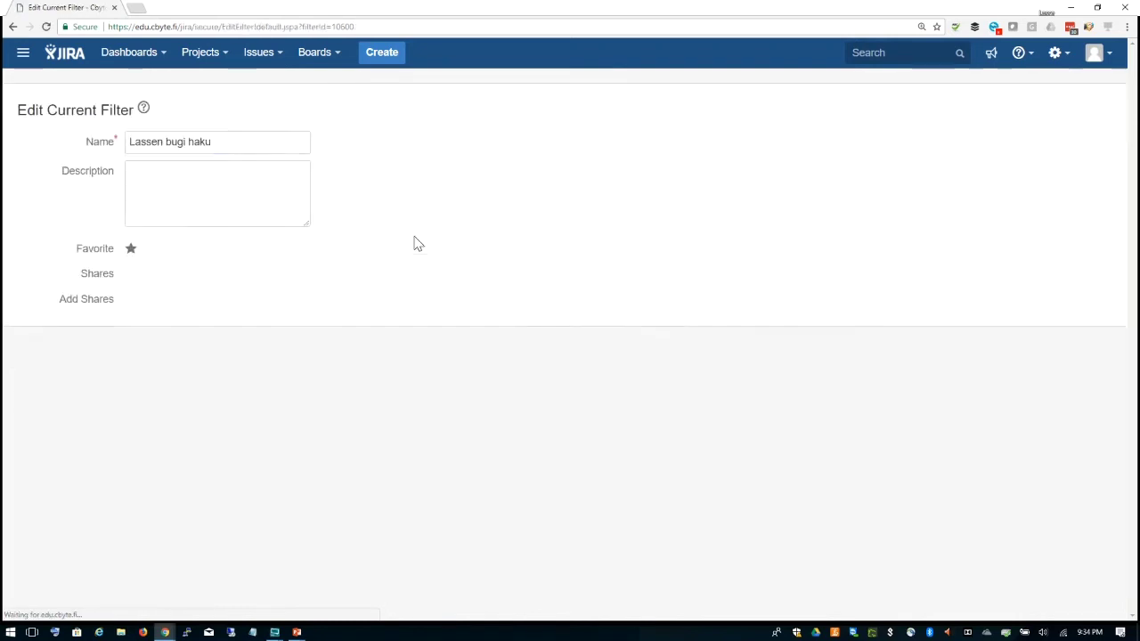
left_click(419, 303)
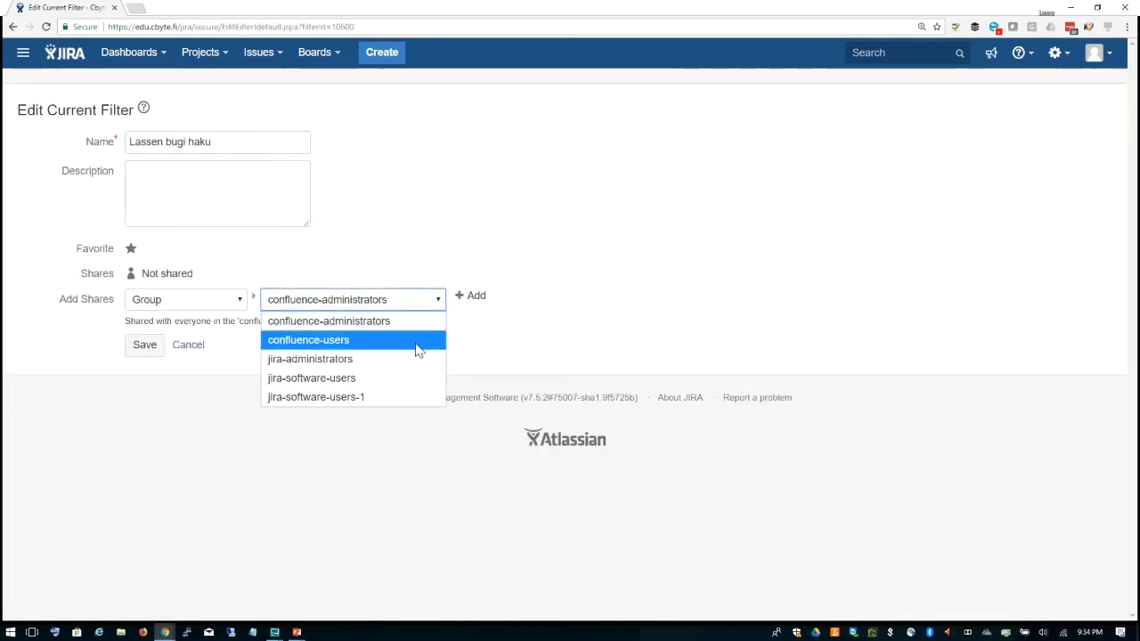
left_click(414, 379)
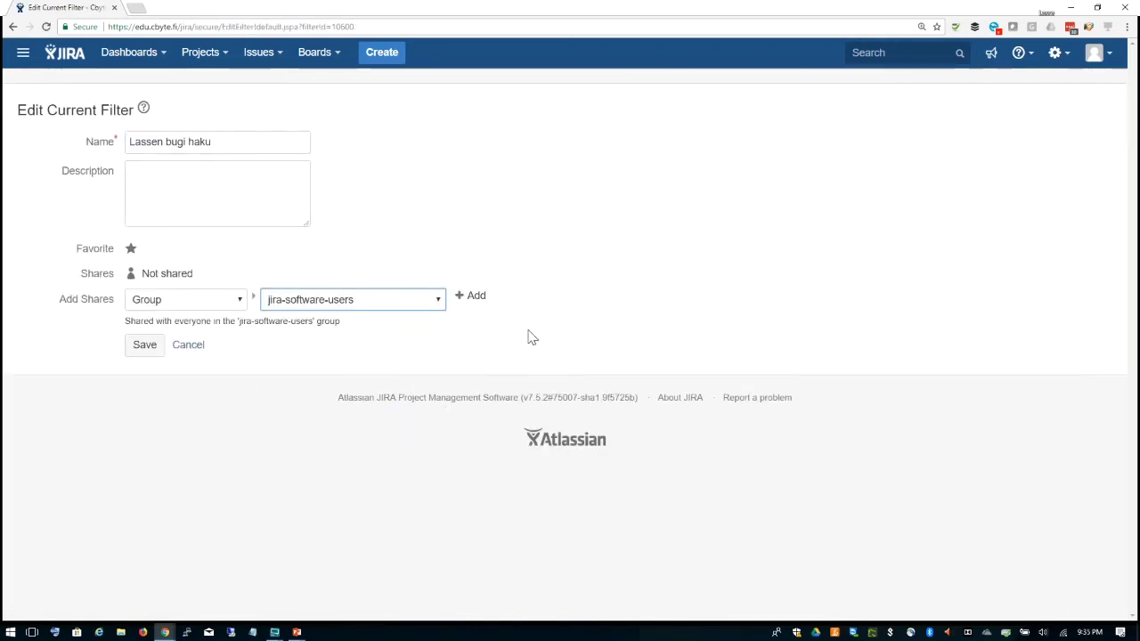
left_click(476, 298)
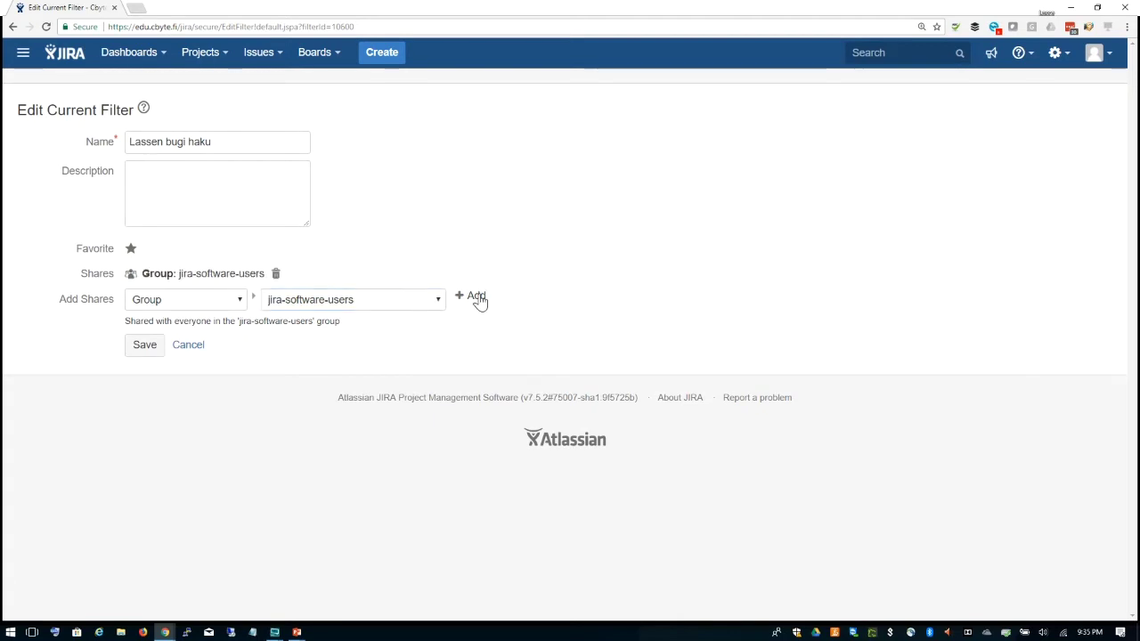
left_click(146, 350)
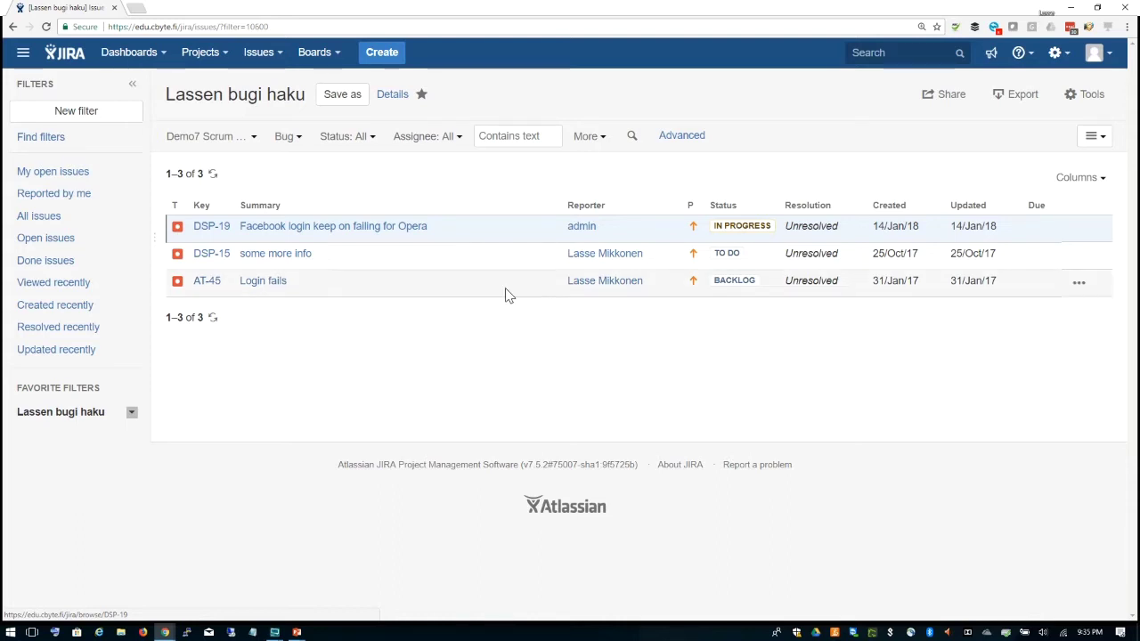
Step: In advanced JQL, append 'and component = Backend' to the query and run it
left_click(698, 142)
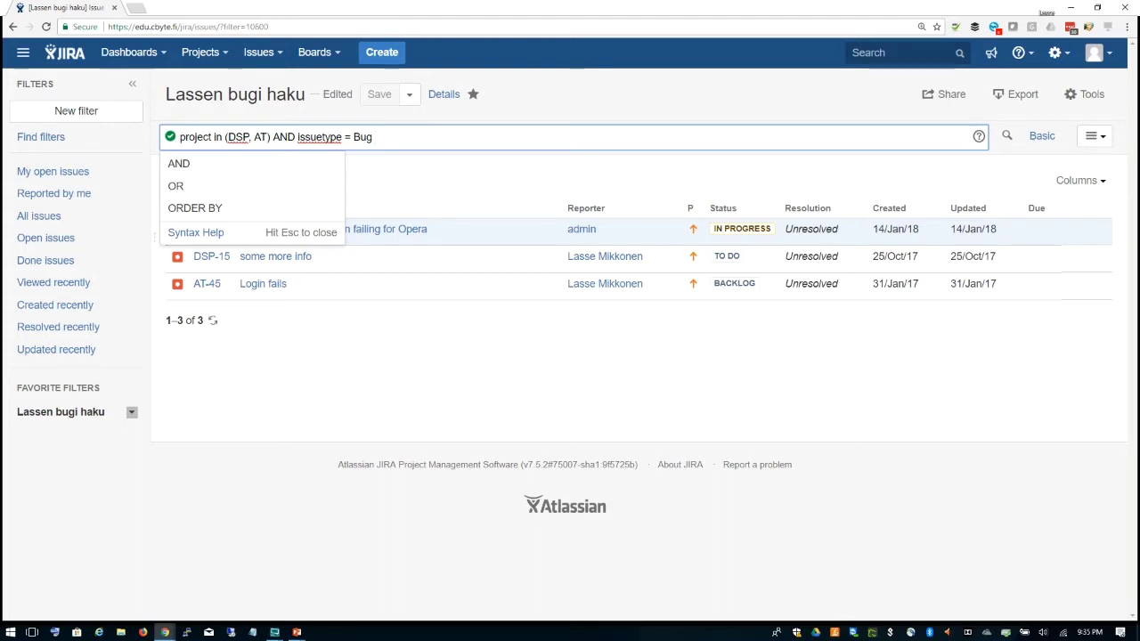
type("and")
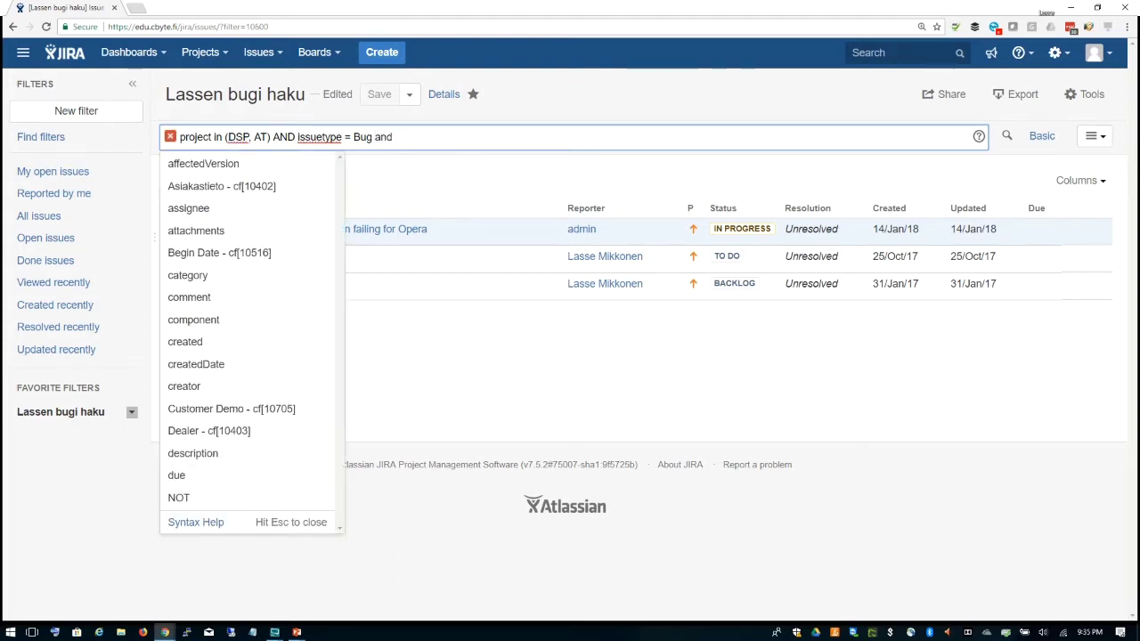
left_click(226, 329)
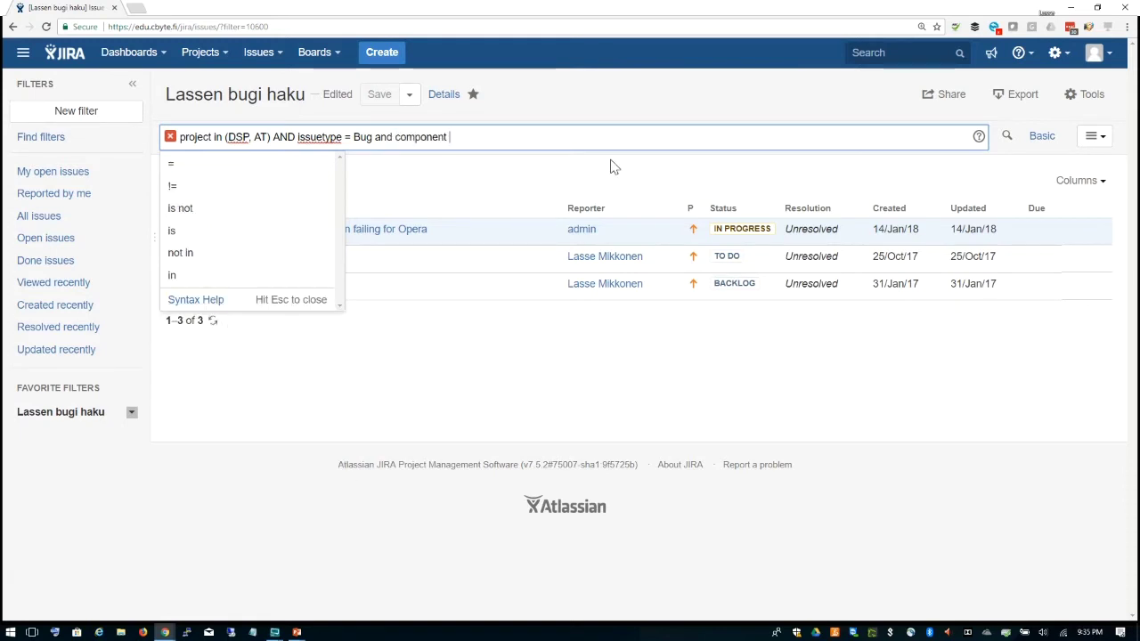
left_click(240, 166)
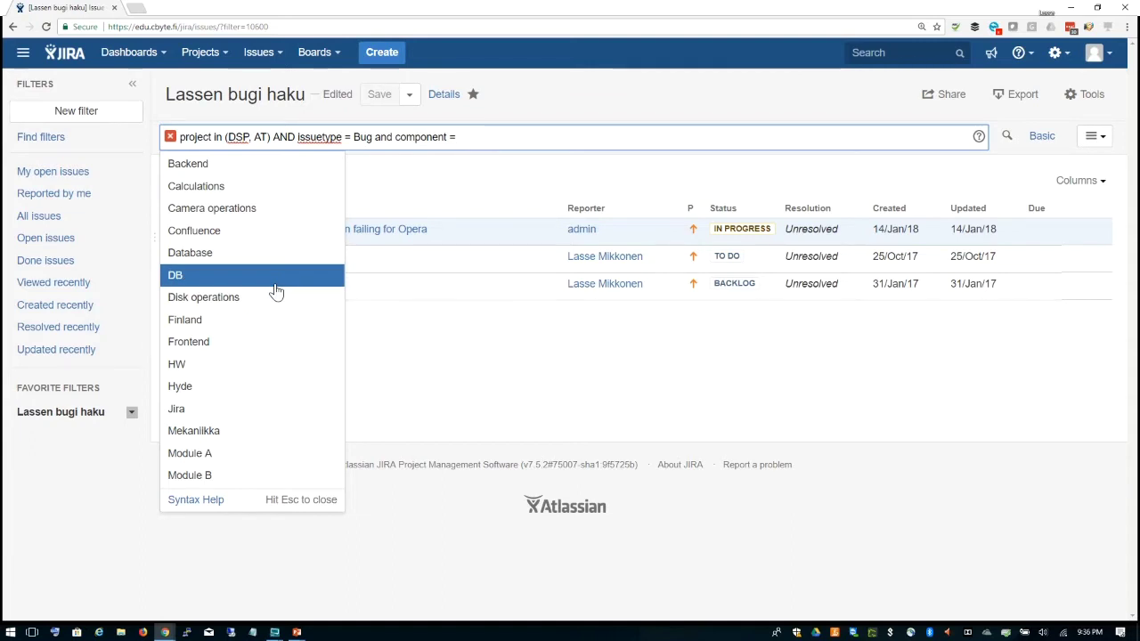
left_click(270, 169)
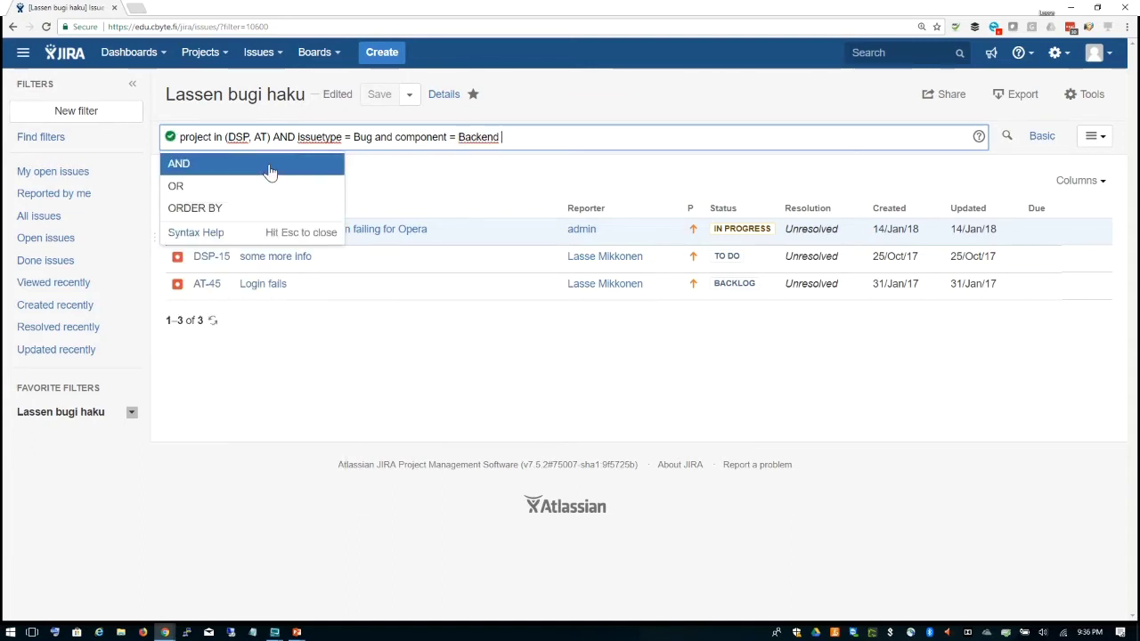
left_click(524, 193)
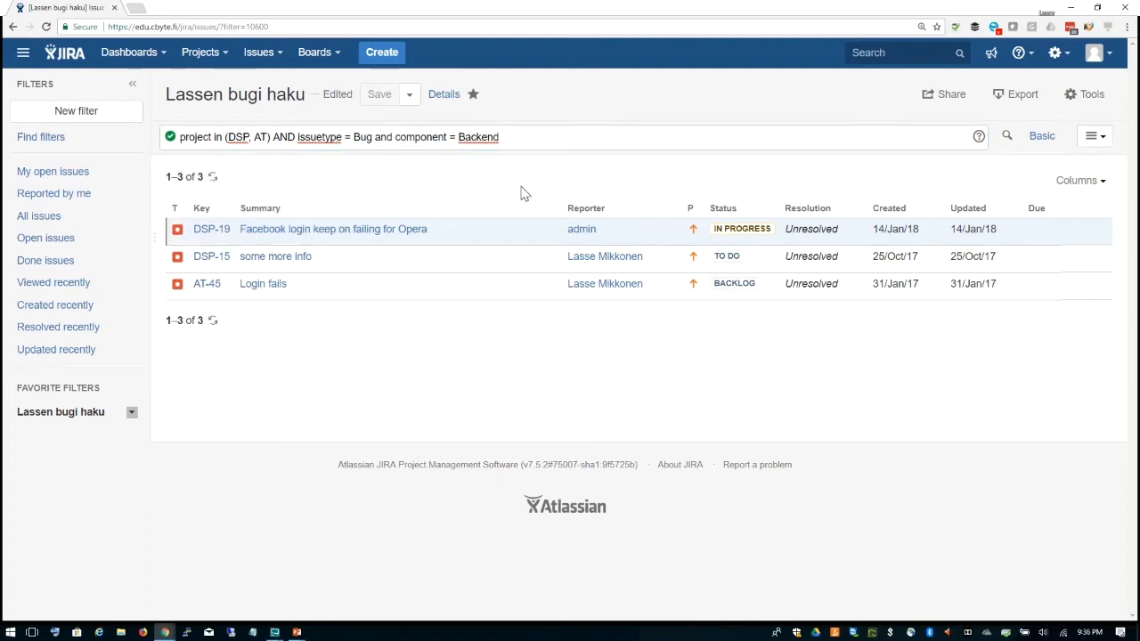
left_click(1006, 139)
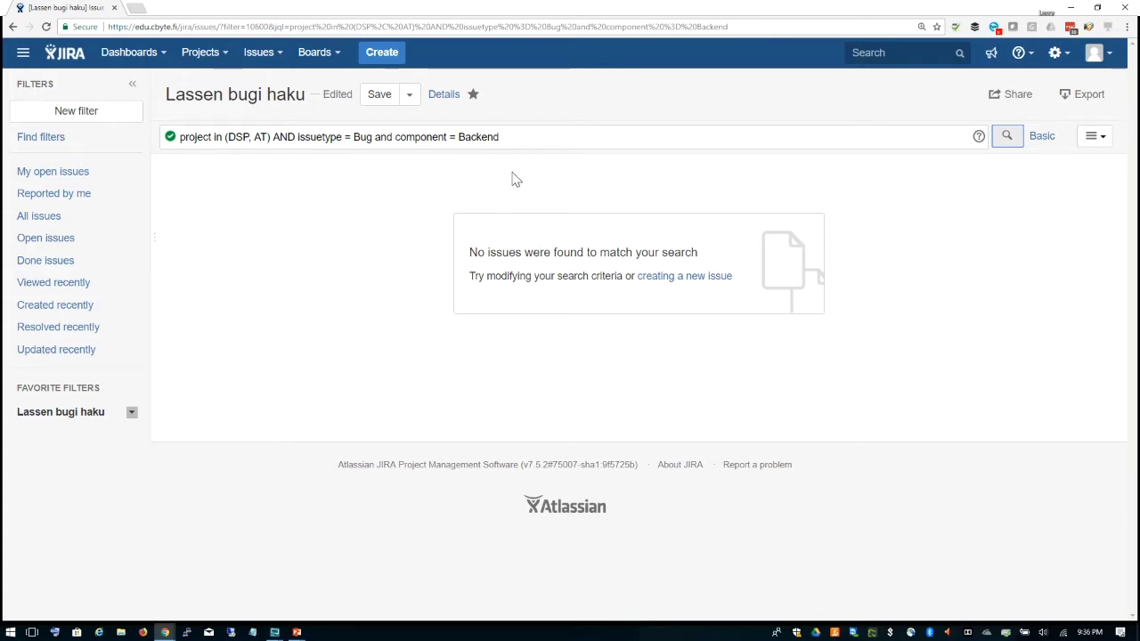
Step: Remove the Backend clause and rerun 'project in (DSP, AT) AND issuetype = Bug'
left_click_drag(374, 136, 499, 137)
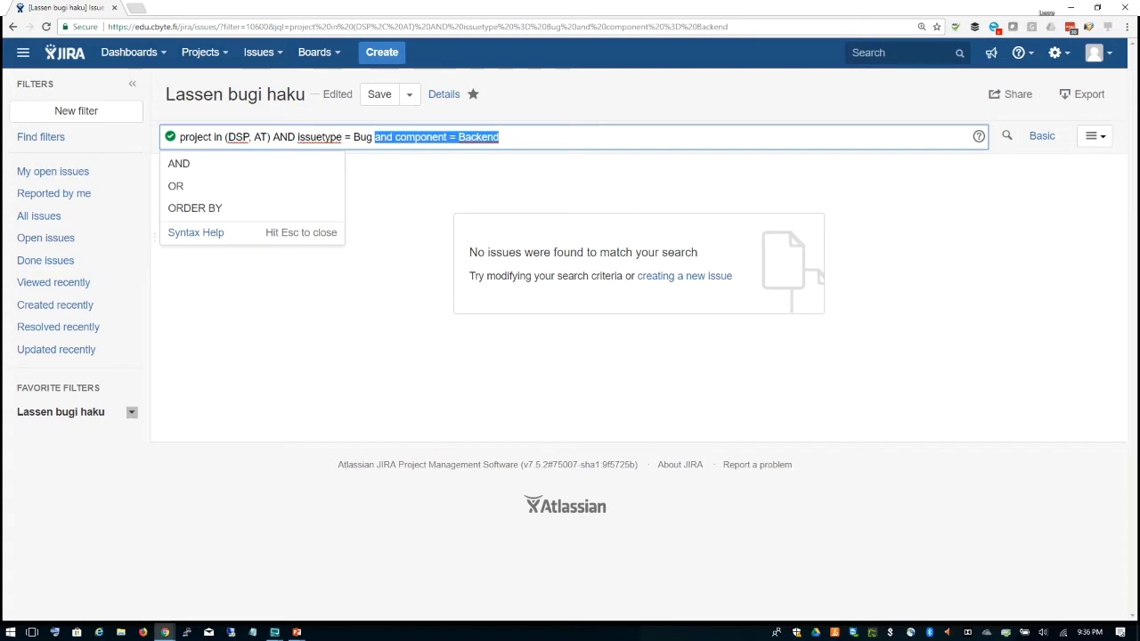
key("BackSpace")
key("BackSpace")
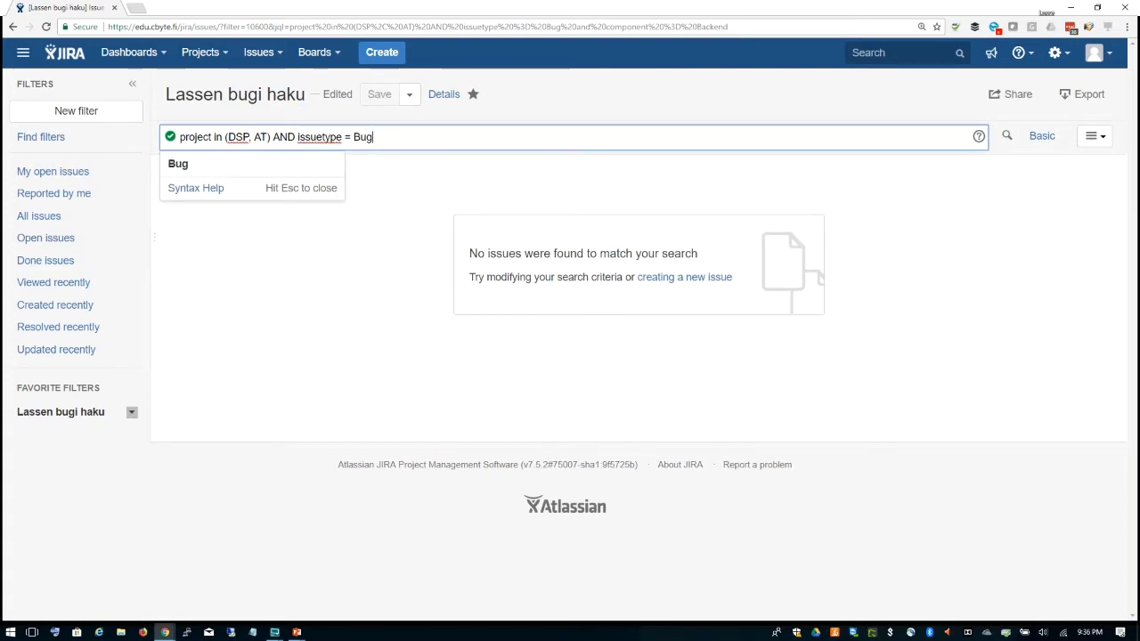
key("Return")
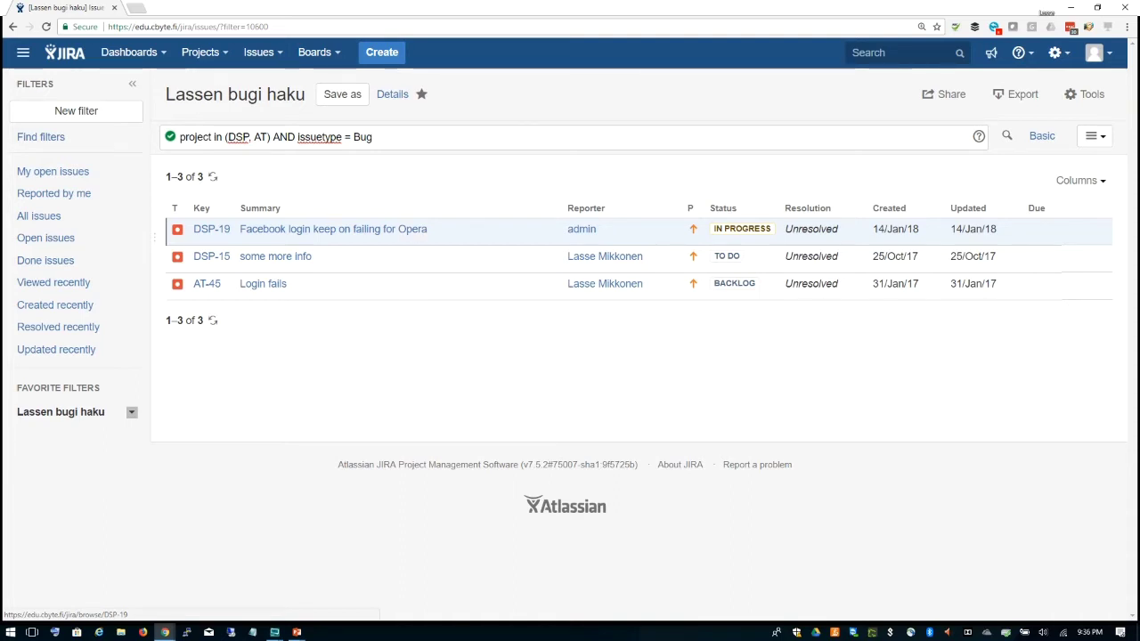
Step: Return to basic search and review the bulk change and export options without using them
left_click(1039, 137)
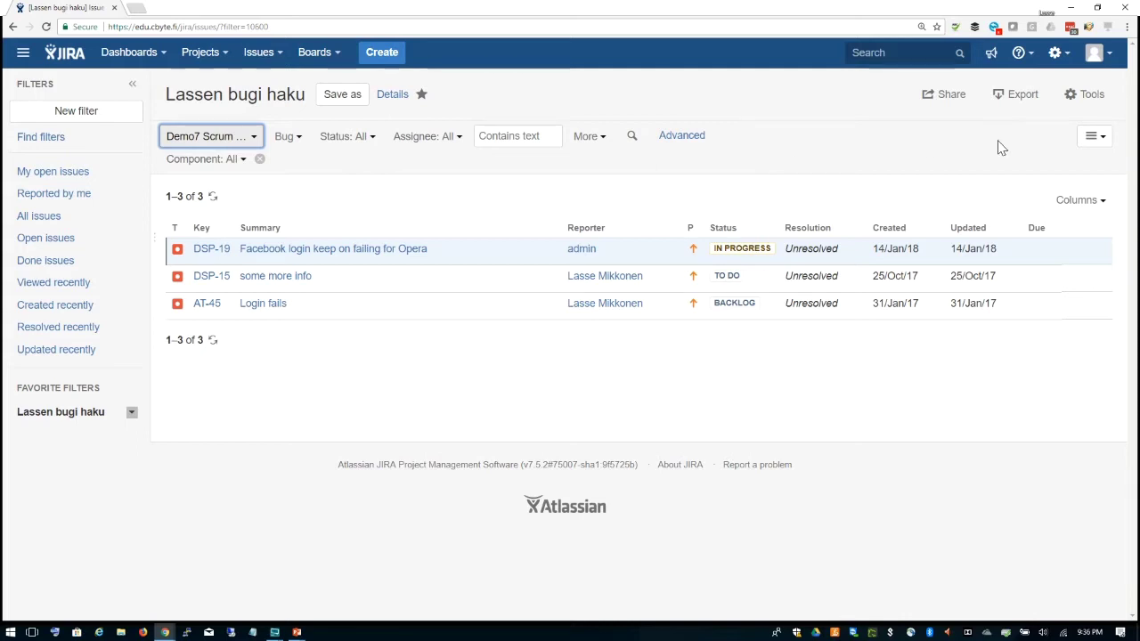
left_click(1090, 96)
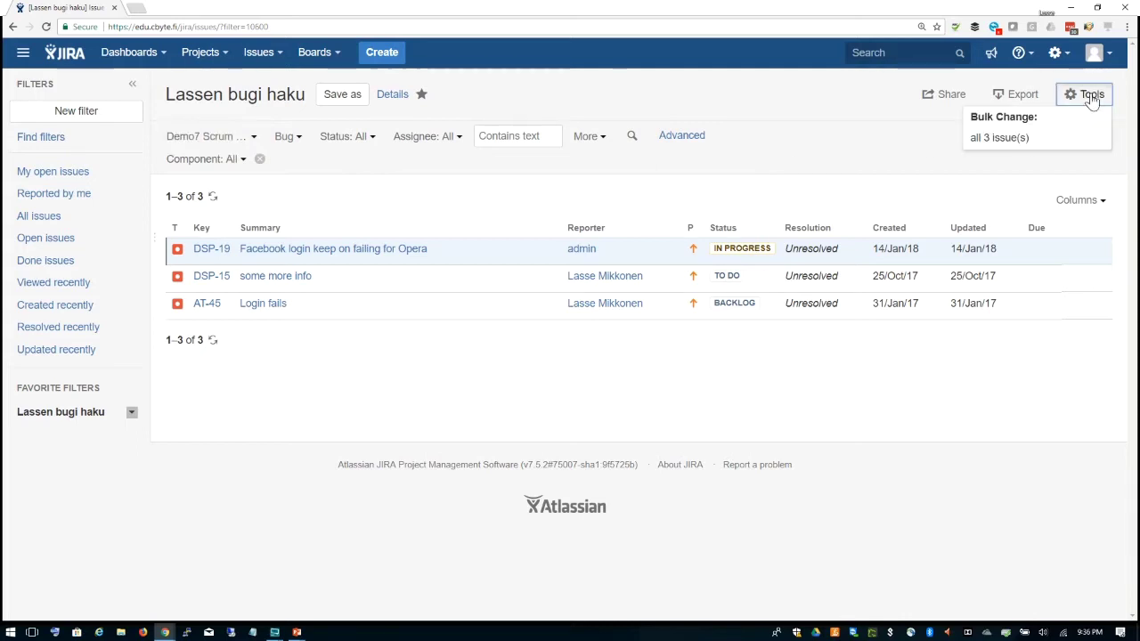
left_click(901, 143)
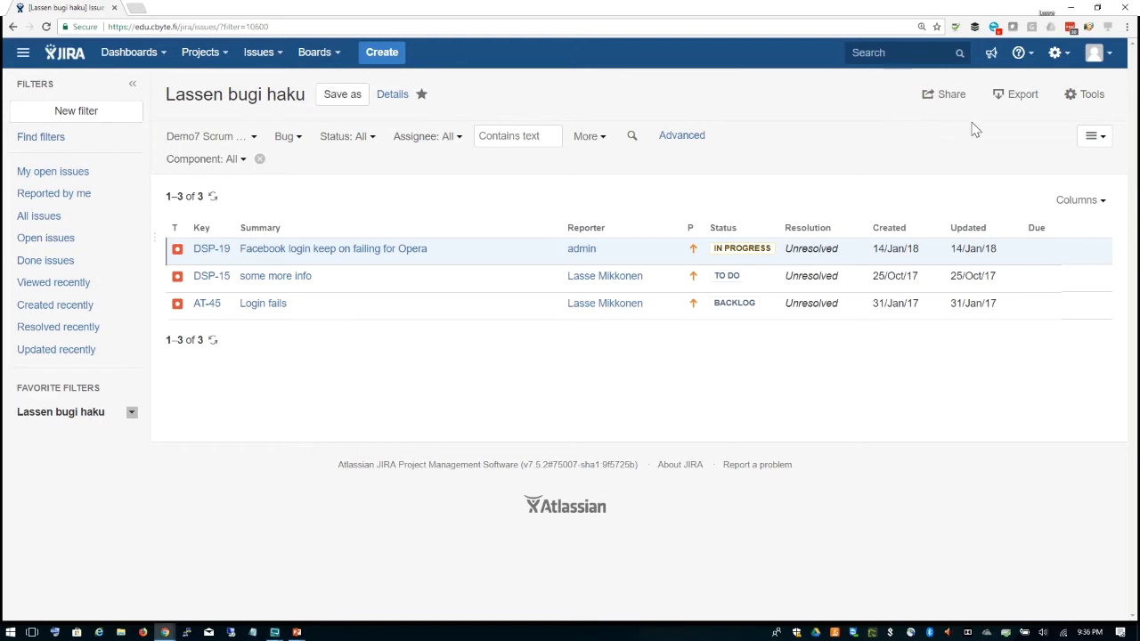
left_click(1008, 101)
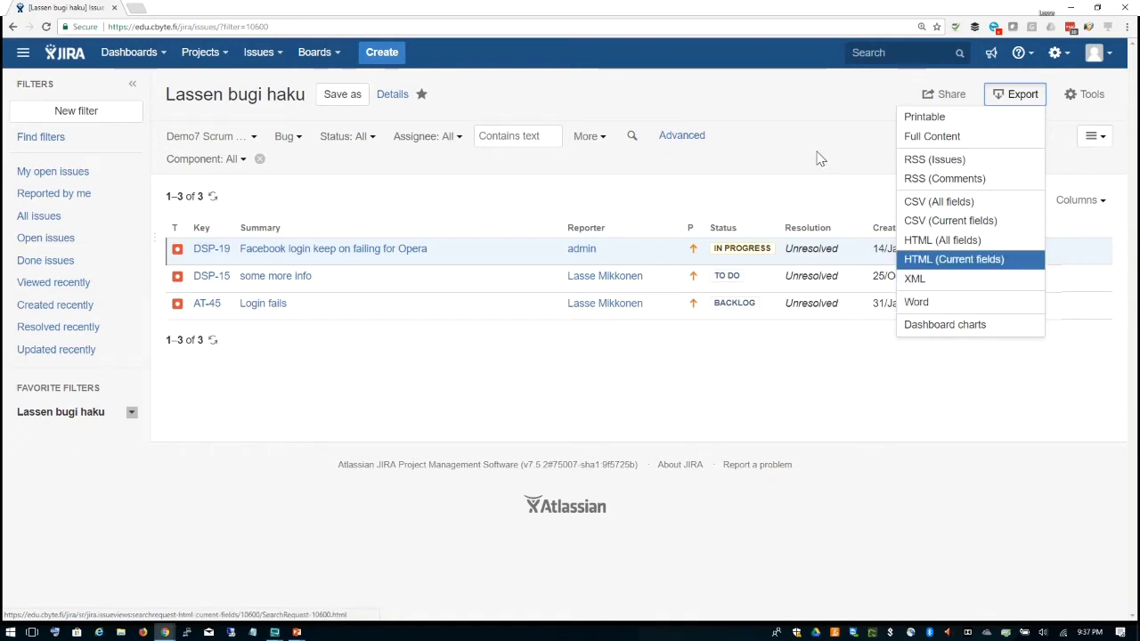
left_click(824, 106)
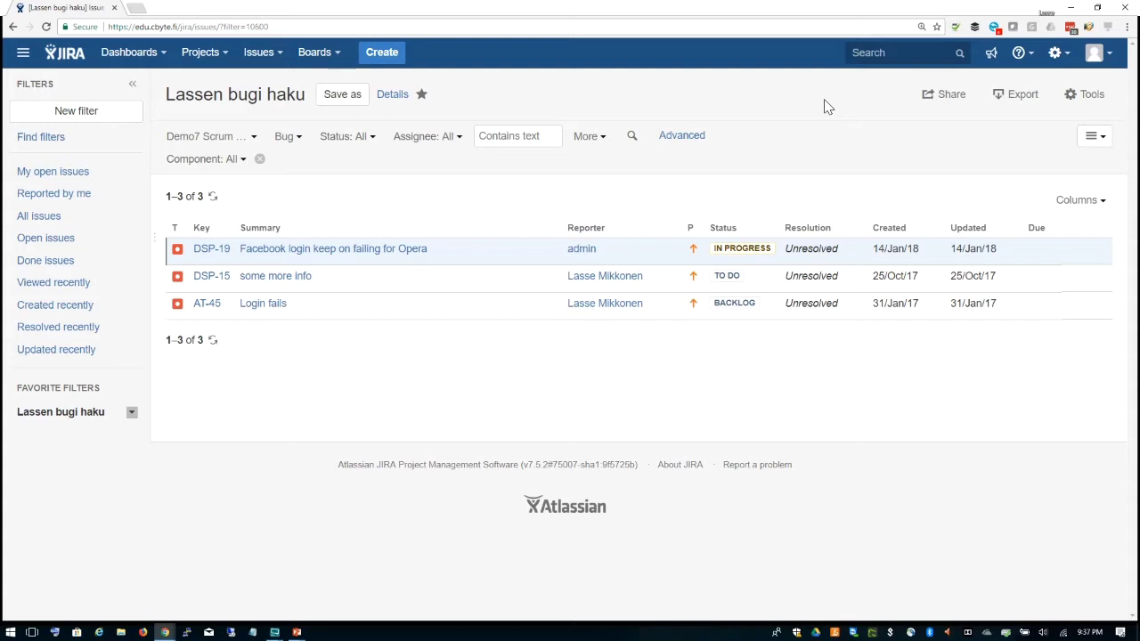
Step: Add Component/s and Creator columns to the bug results and sort them by Creator
left_click(1105, 207)
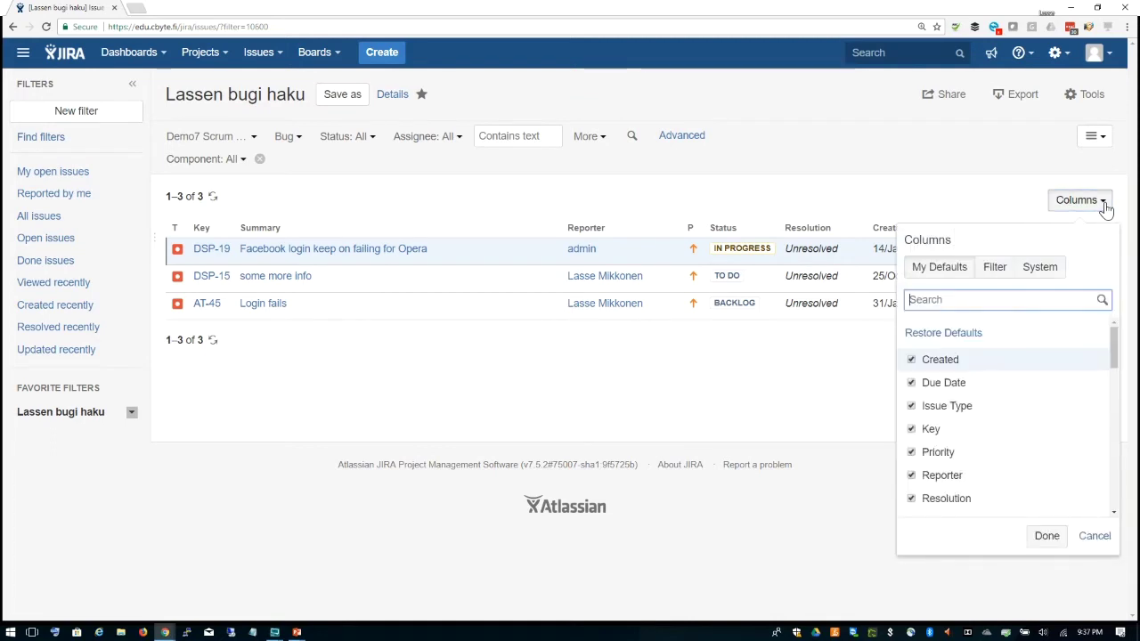
left_click_drag(1113, 348, 1113, 431)
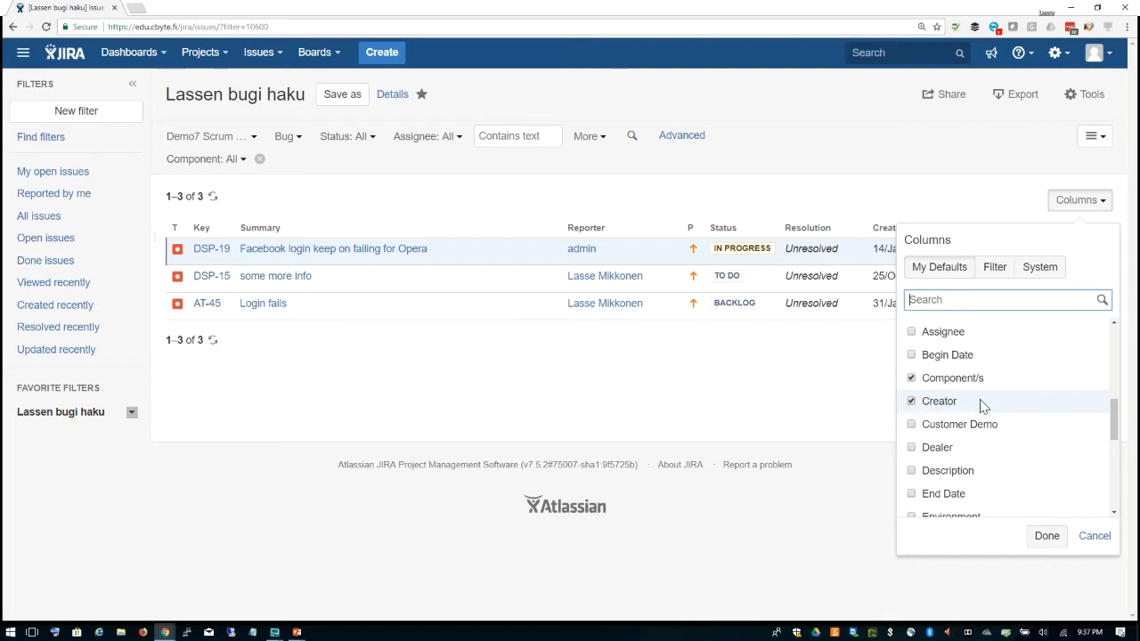
left_click(1049, 541)
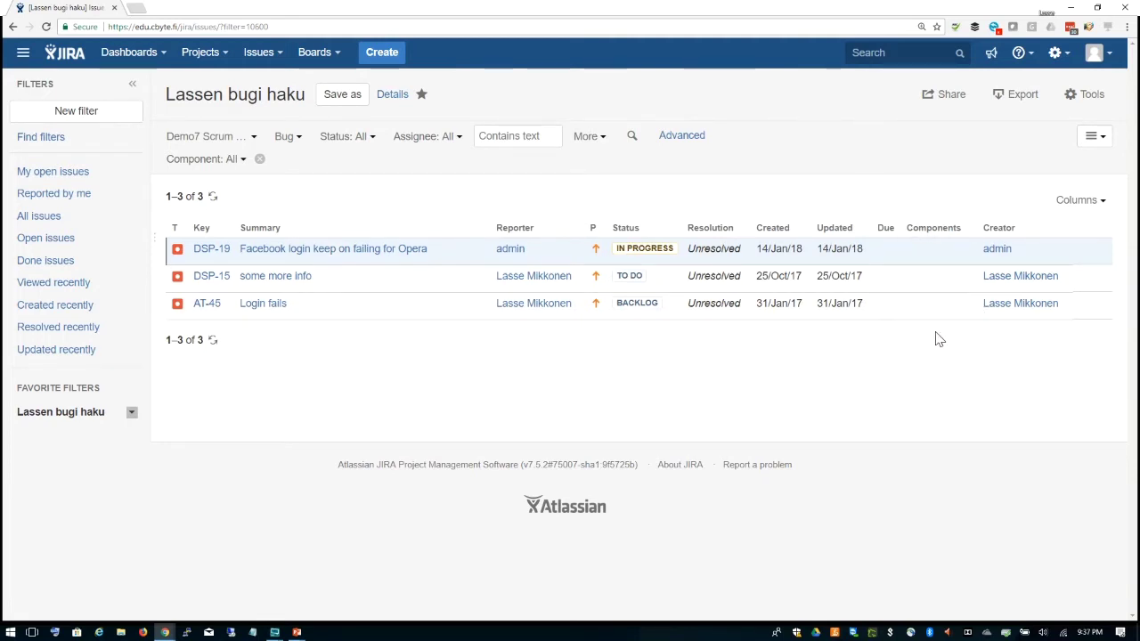
left_click(998, 230)
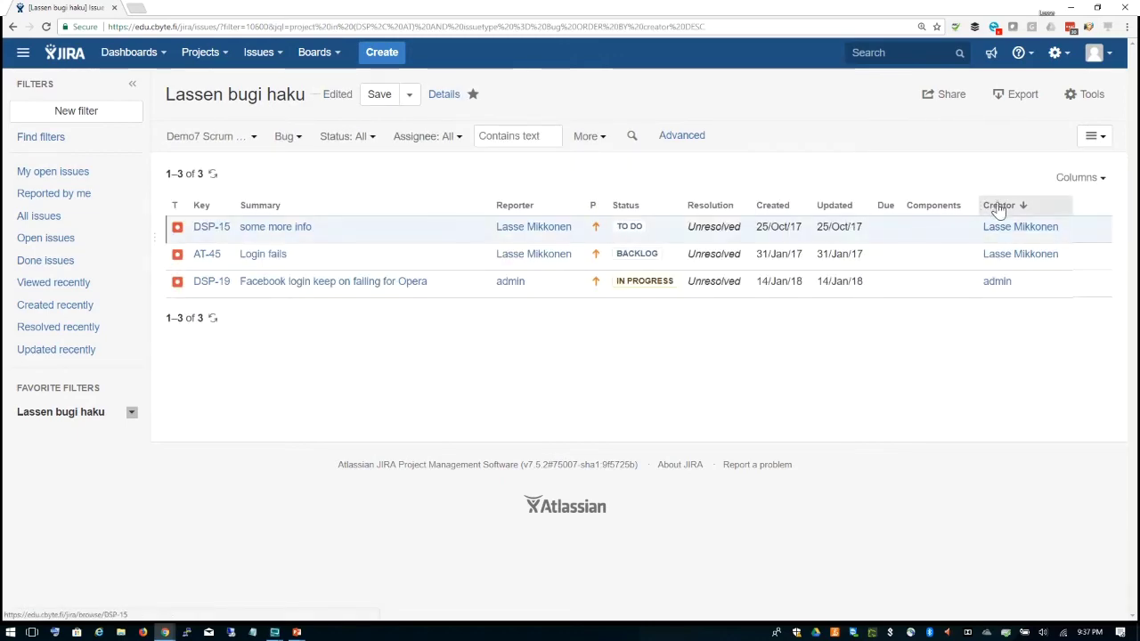
Step: Sort the bugs by created date, oldest first (AT-45, DSP-15, DSP-19), then bring up the result layouts
left_click(998, 205)
left_click(771, 212)
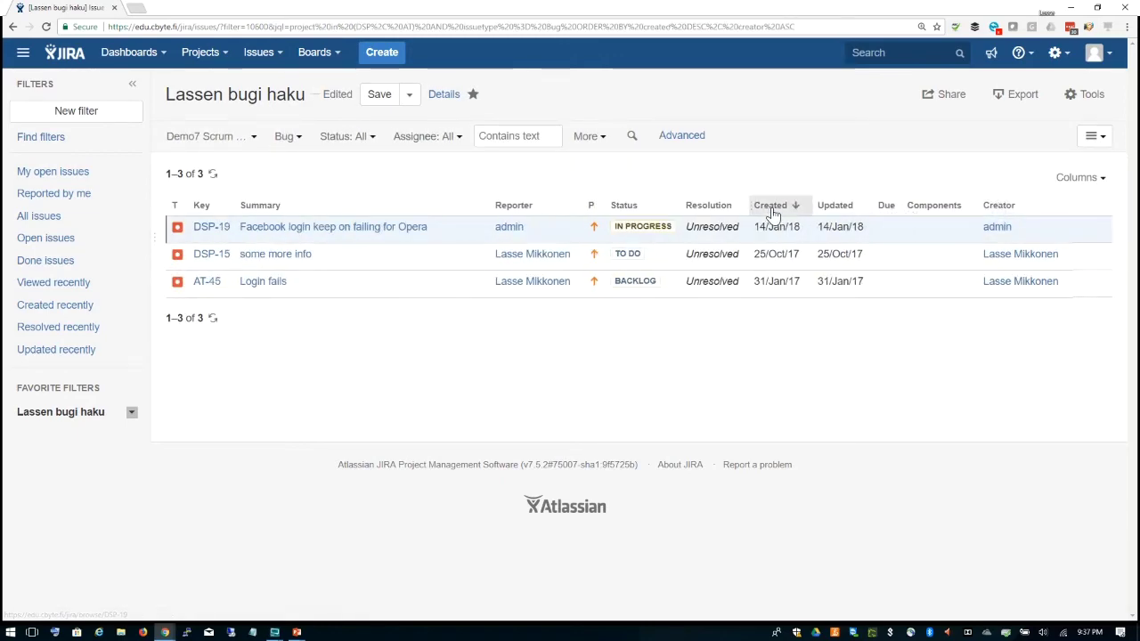
left_click(771, 212)
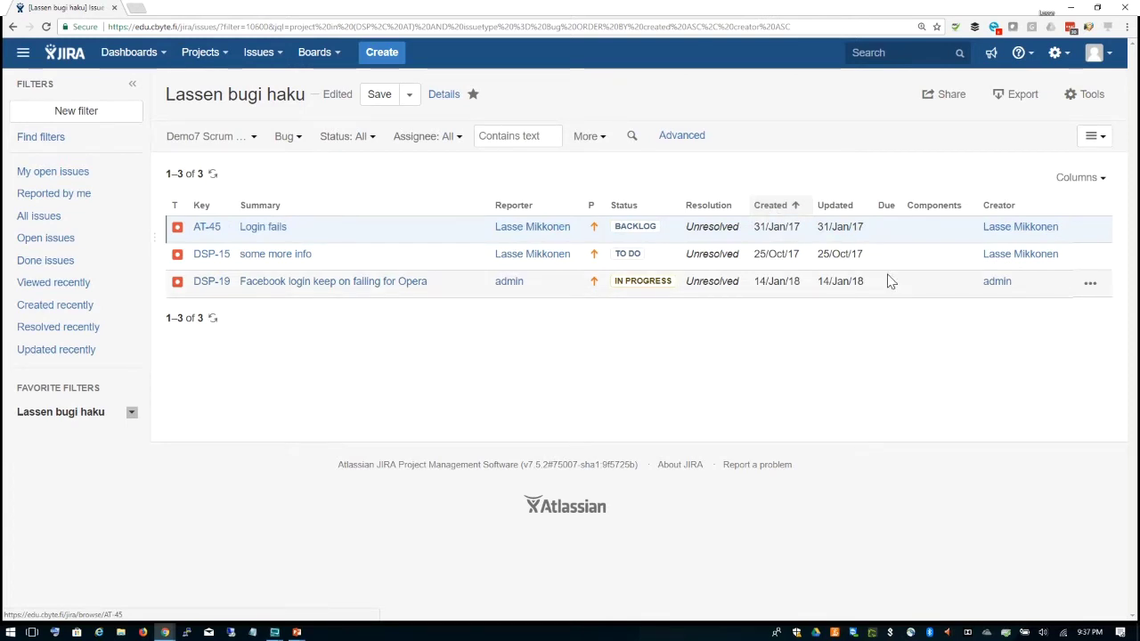
left_click(1083, 98)
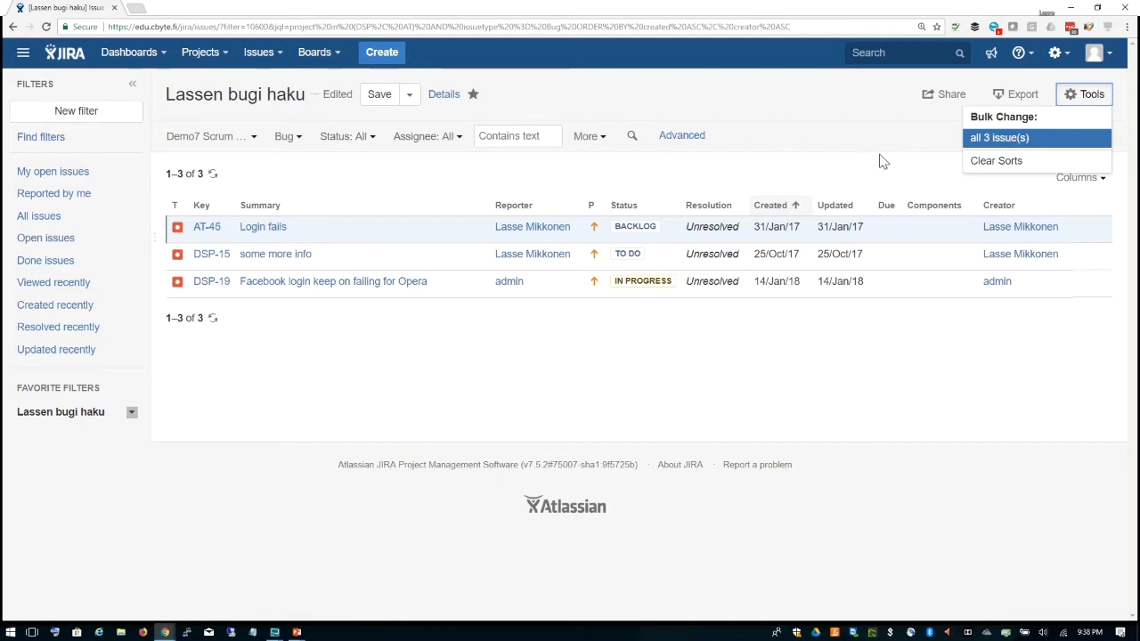
left_click(882, 161)
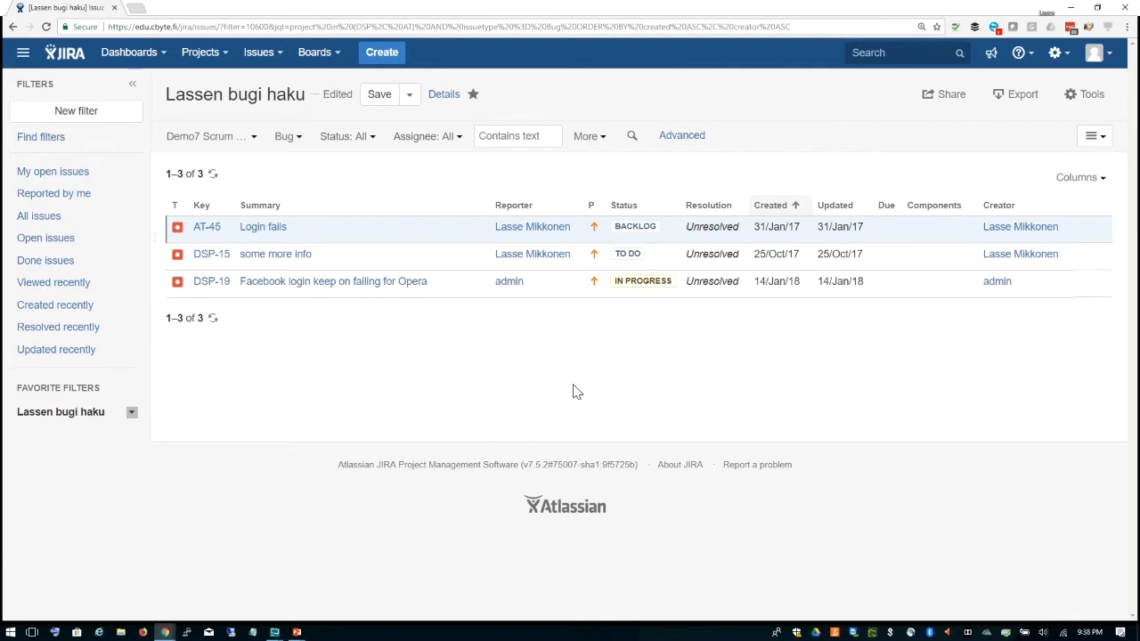
left_click(1098, 136)
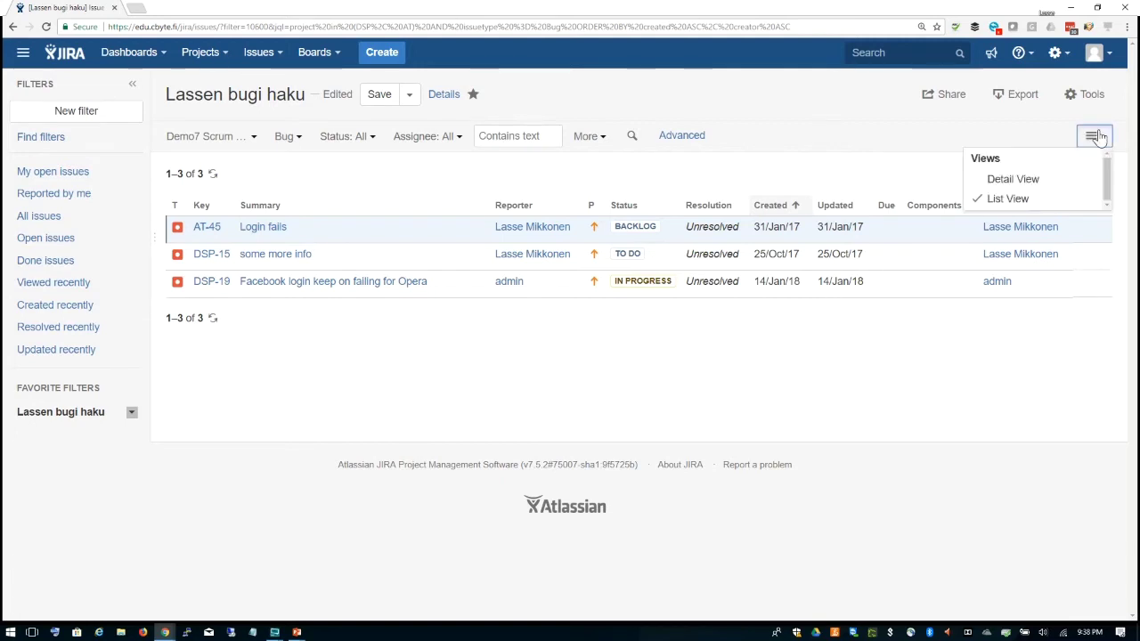
Step: Switch to Detail View and glance at DSP-15 before returning to AT-45 'Login fails'
left_click(1012, 180)
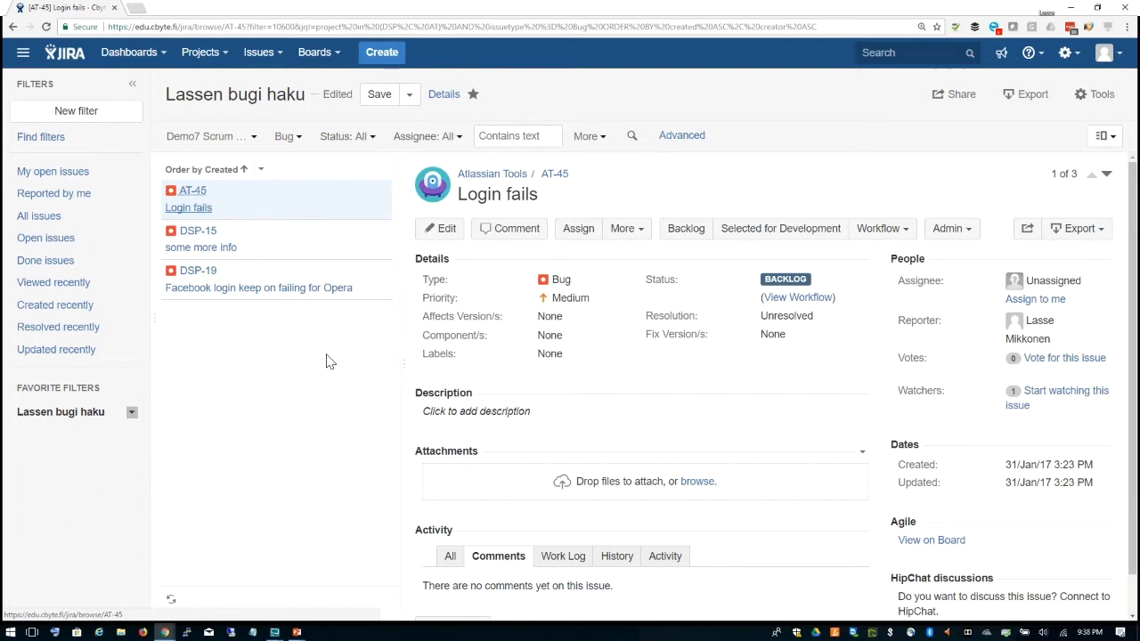
left_click(274, 248)
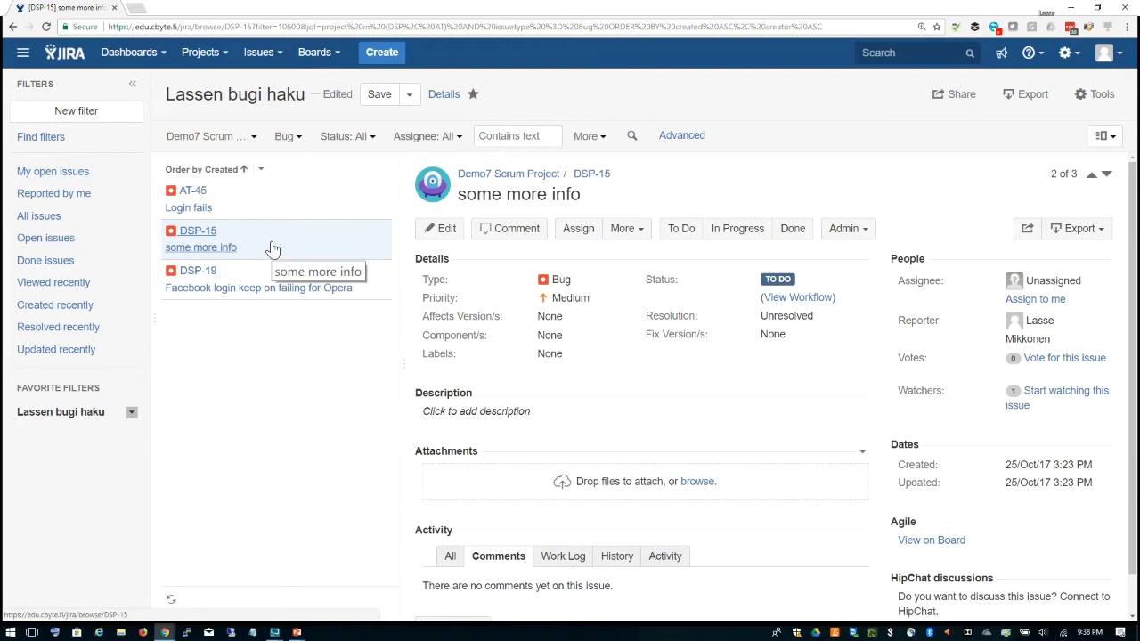
left_click(294, 211)
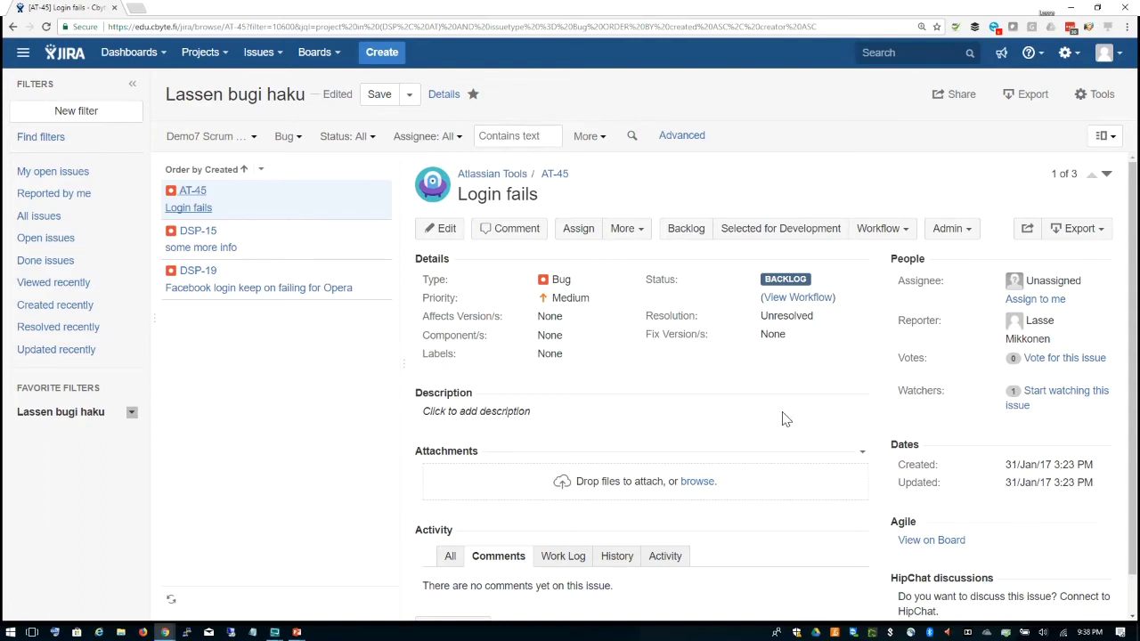
Step: Give AT-45 the new label 'red', then select DSP-15 'some more info'
left_click(552, 353)
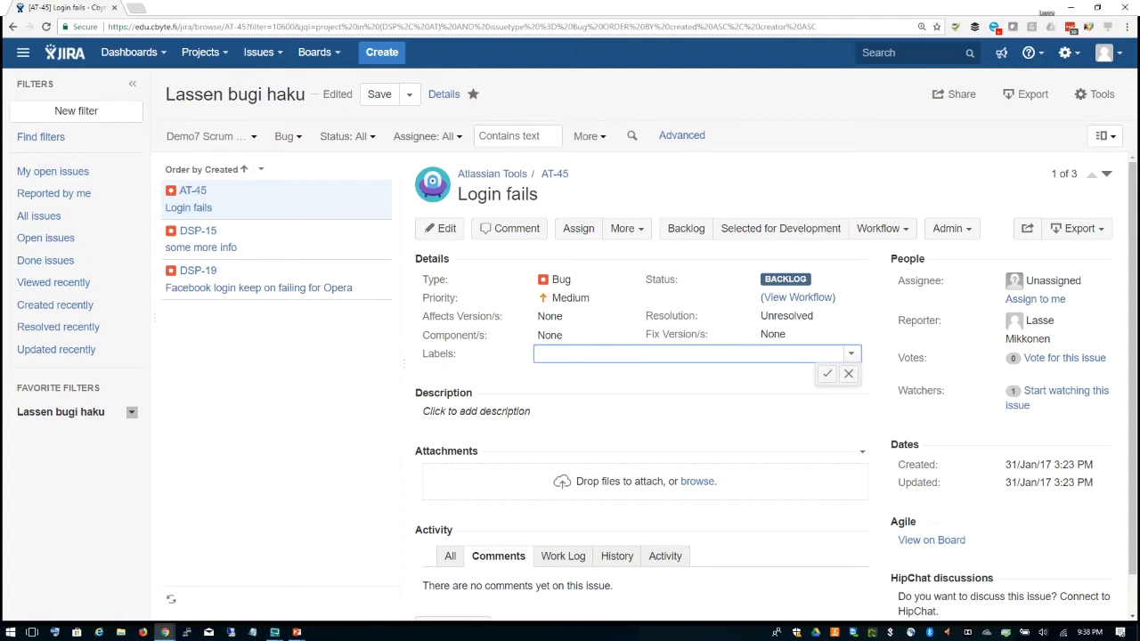
type("red")
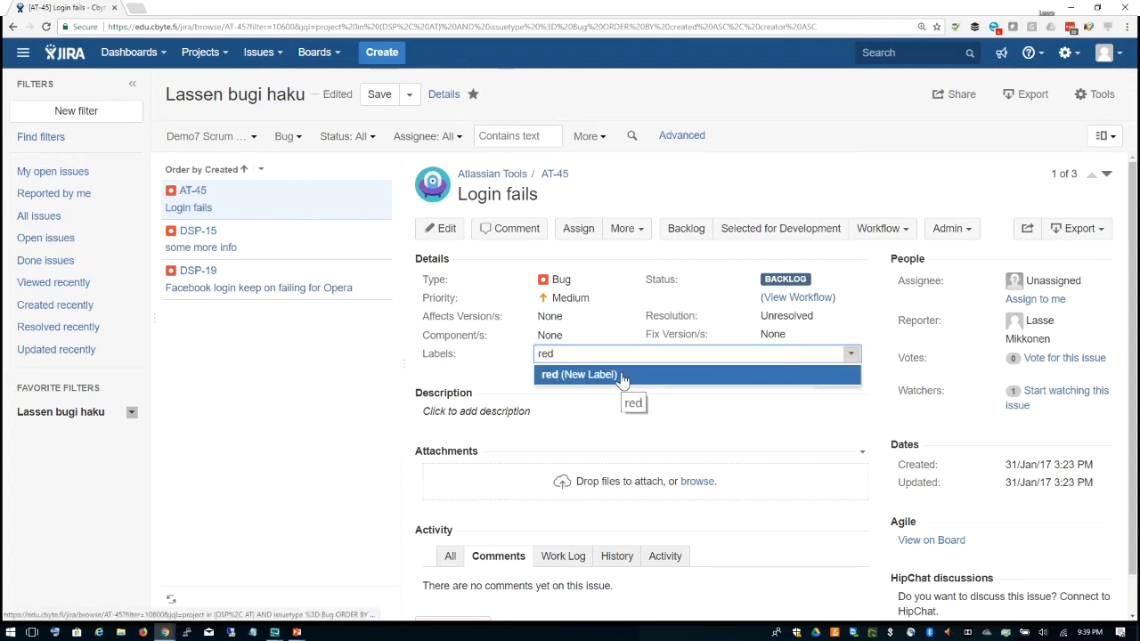
left_click(621, 378)
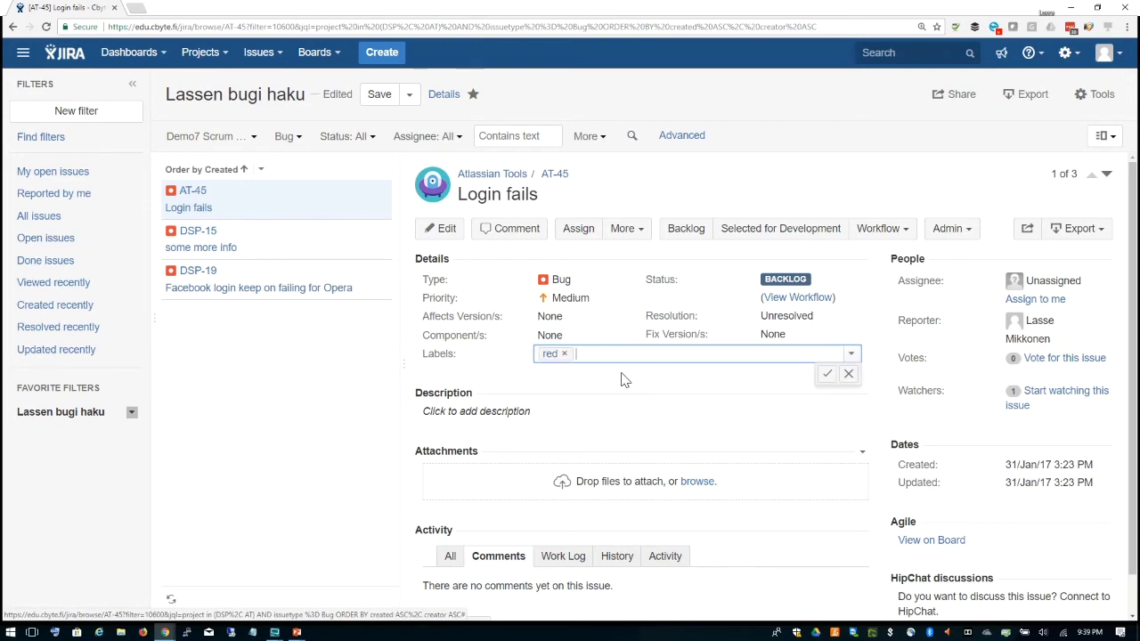
left_click(825, 375)
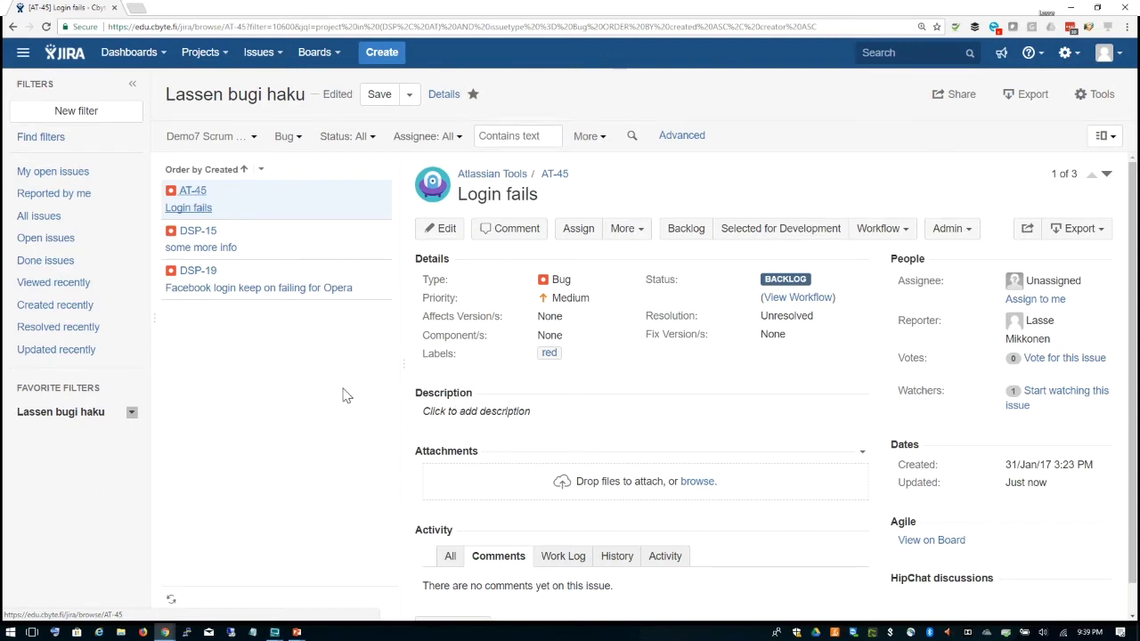
left_click(300, 243)
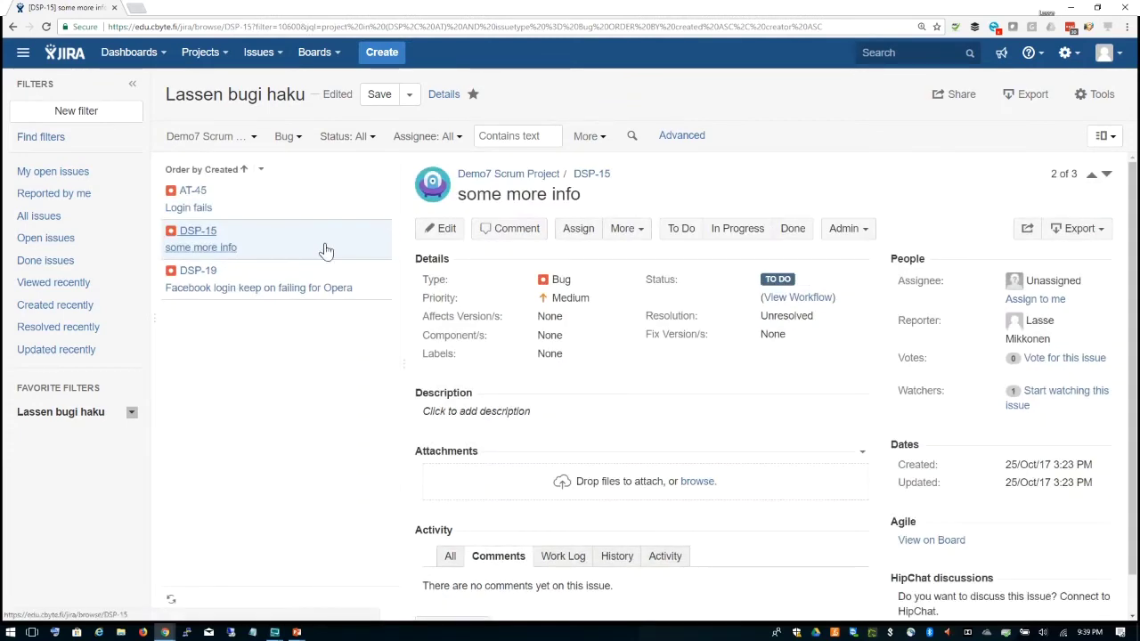
Step: Select DSP-19 and switch the results back to List View
left_click(371, 283)
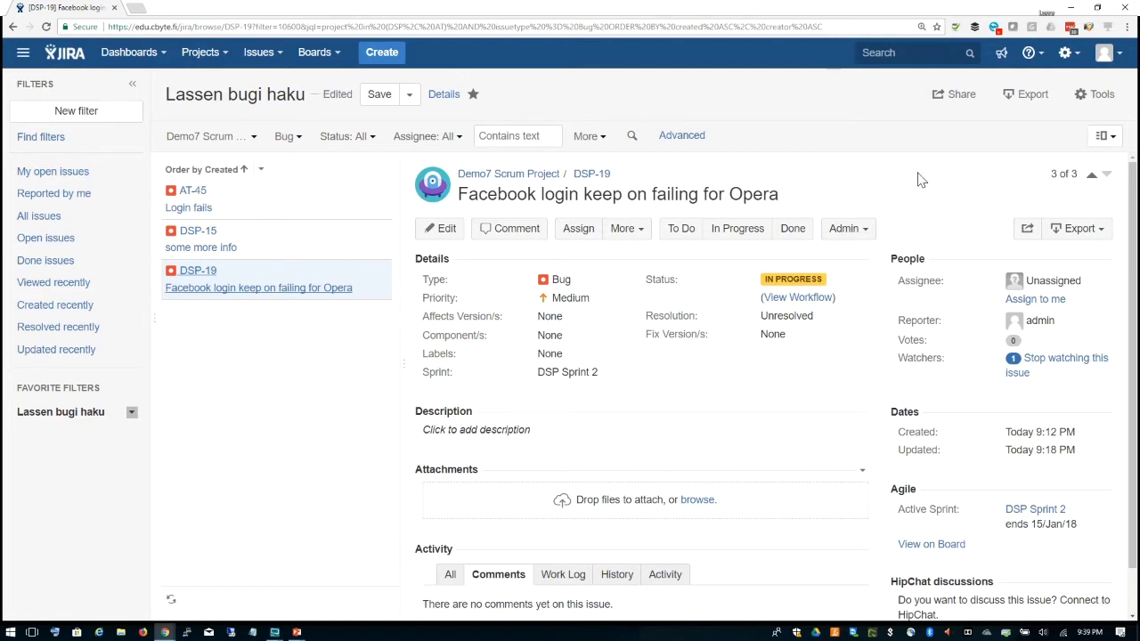
left_click(1104, 135)
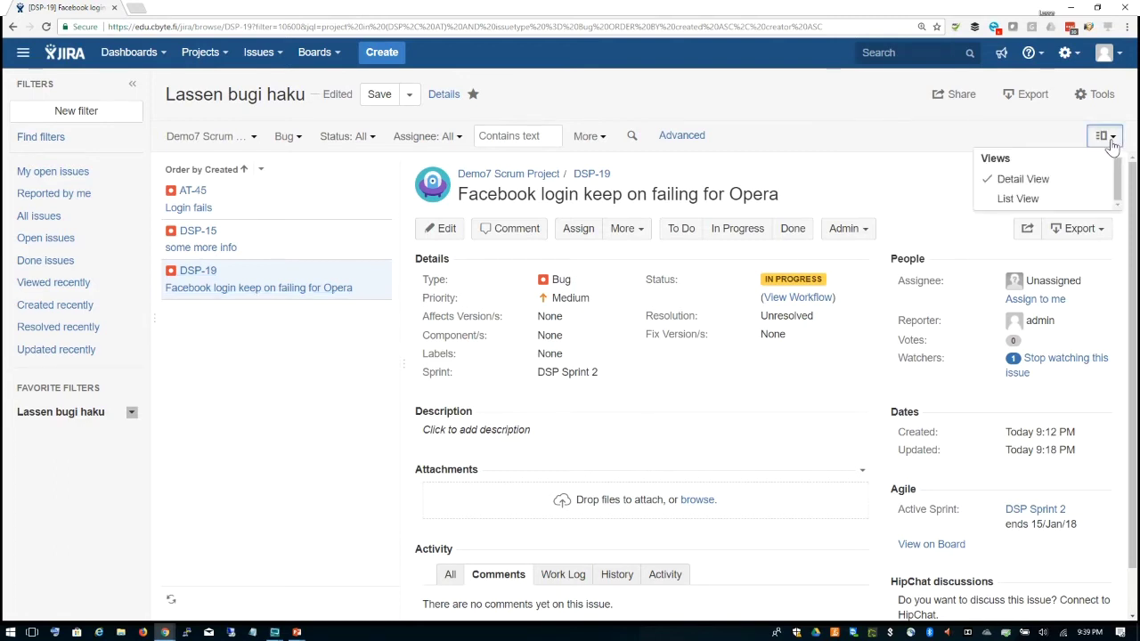
left_click(1030, 206)
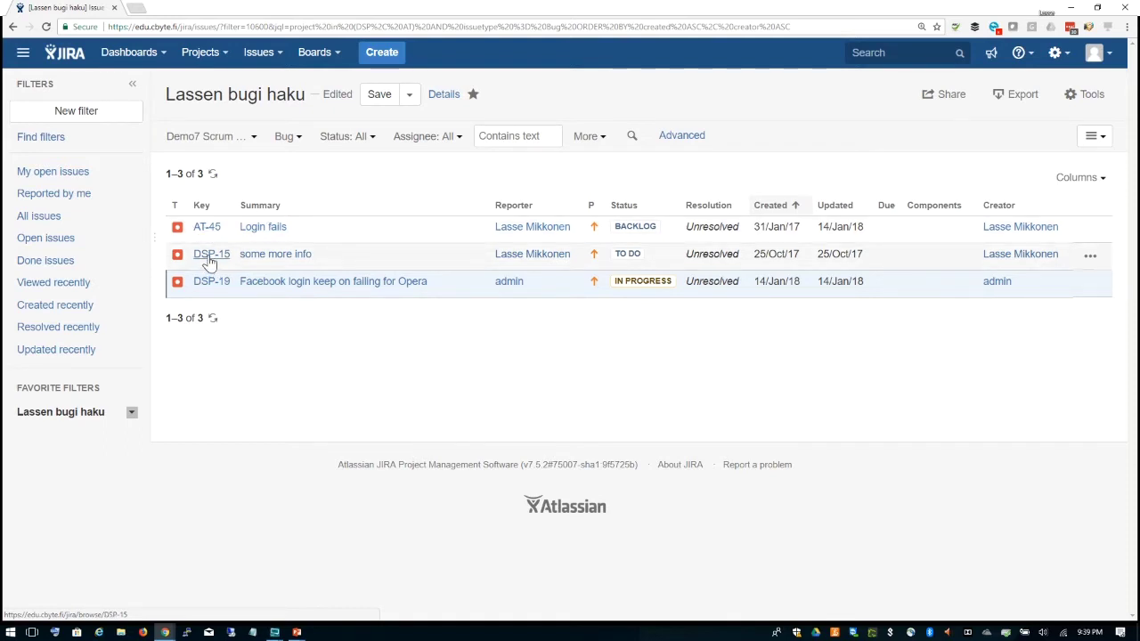
Step: Open DSP-19 as a full page and step through the results to DSP-15 (2 of 3)
left_click(212, 283)
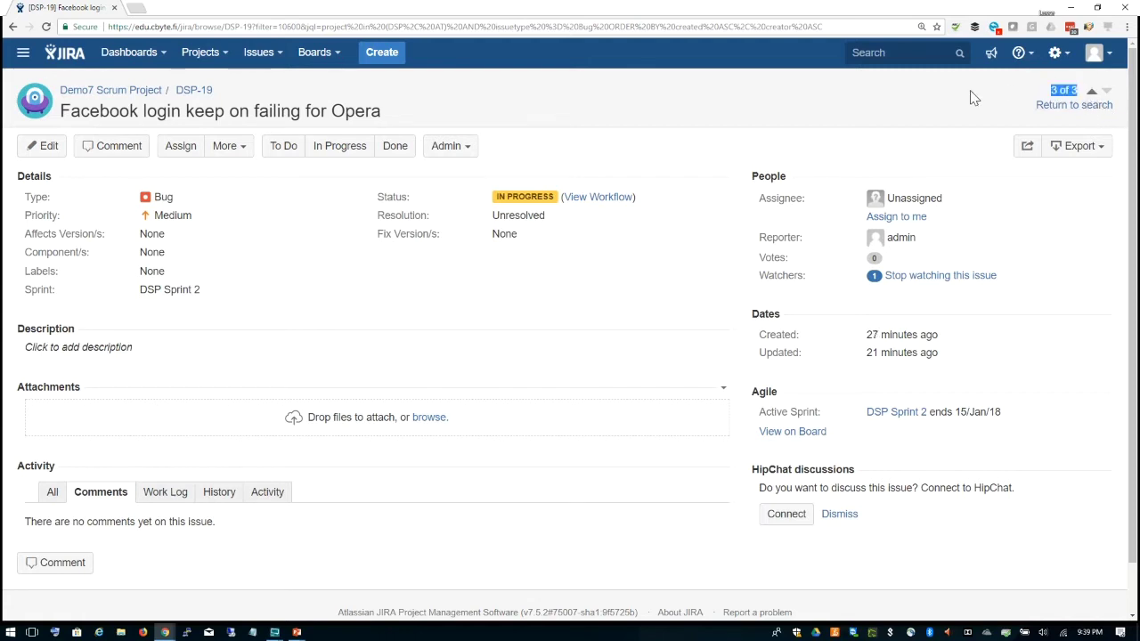
left_click(1092, 92)
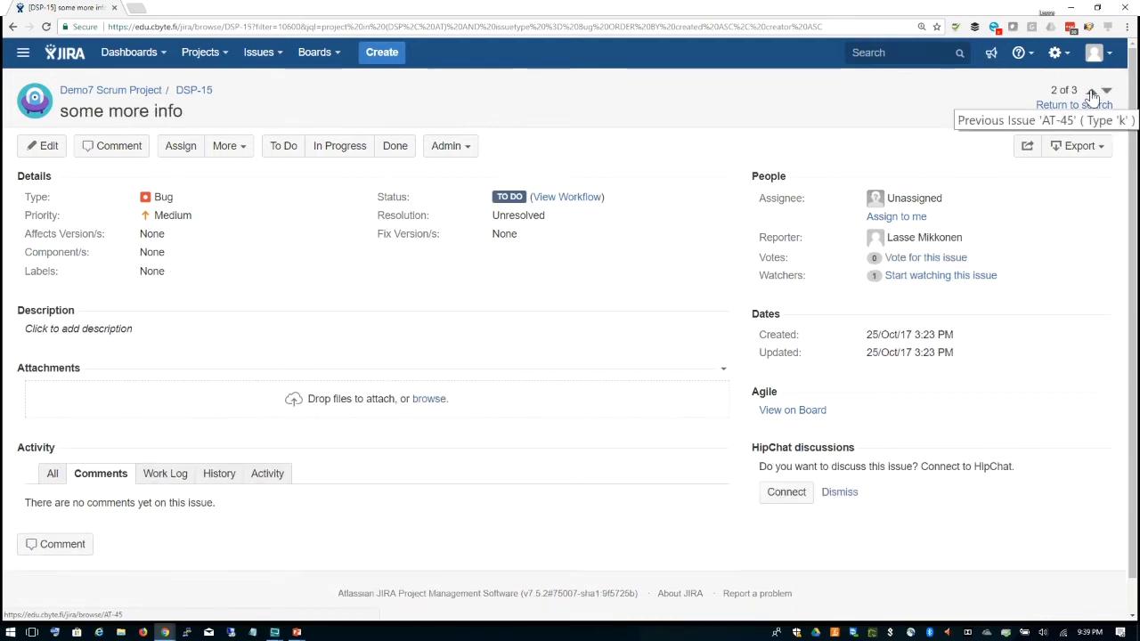
left_click(1092, 93)
left_click(1107, 95)
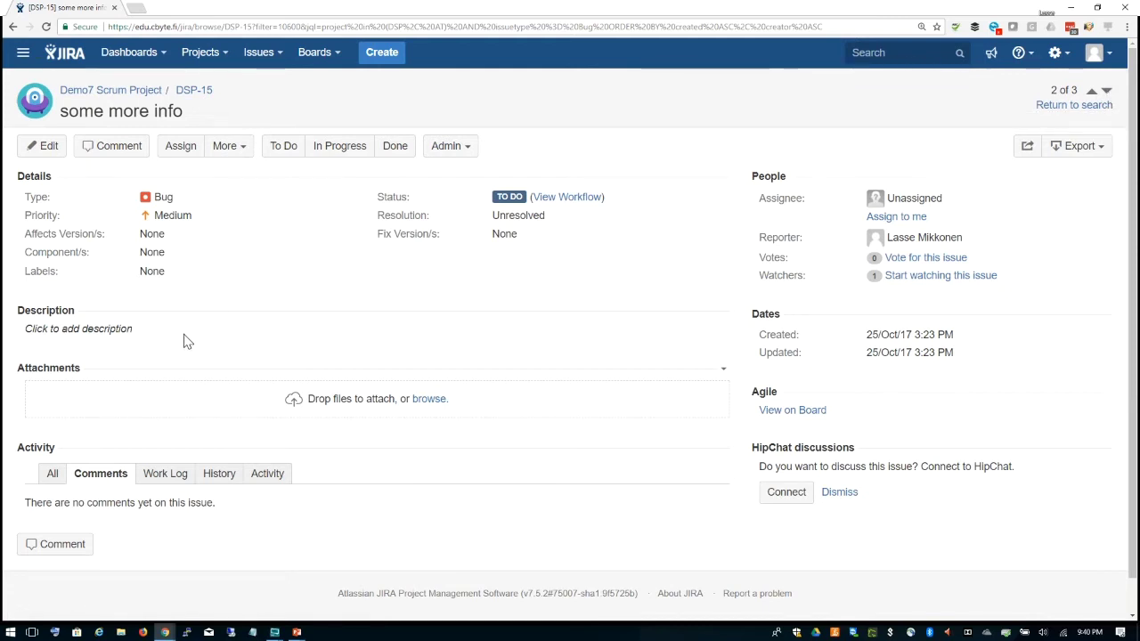
Step: Set DSP-15's description to 'This bug is net valid as information is missing' and save
left_click(120, 329)
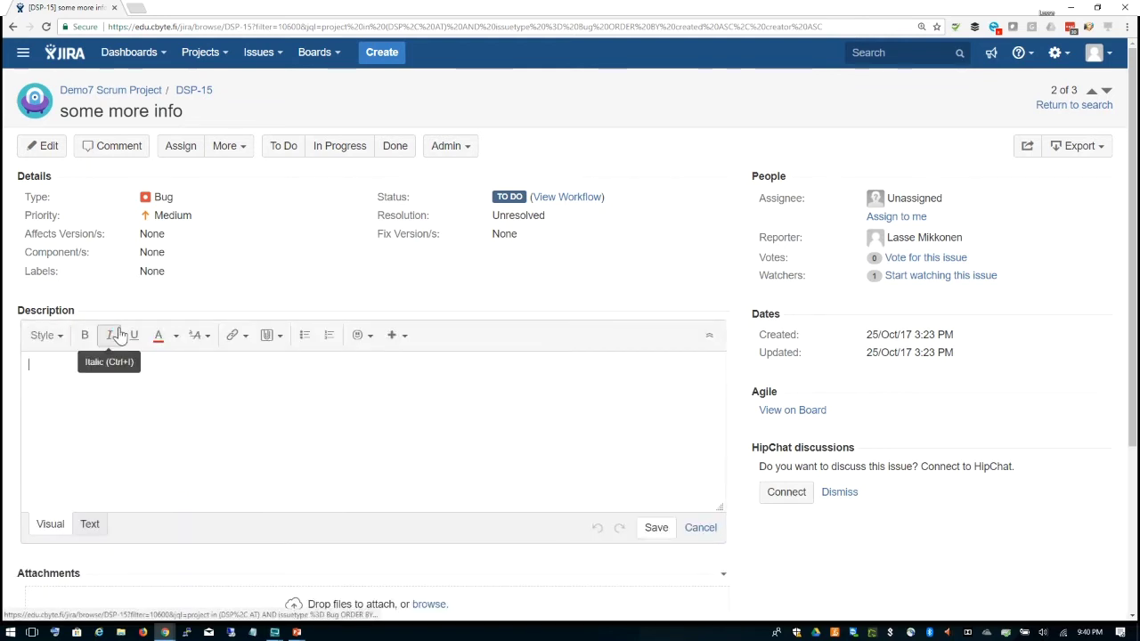
type("This bug is")
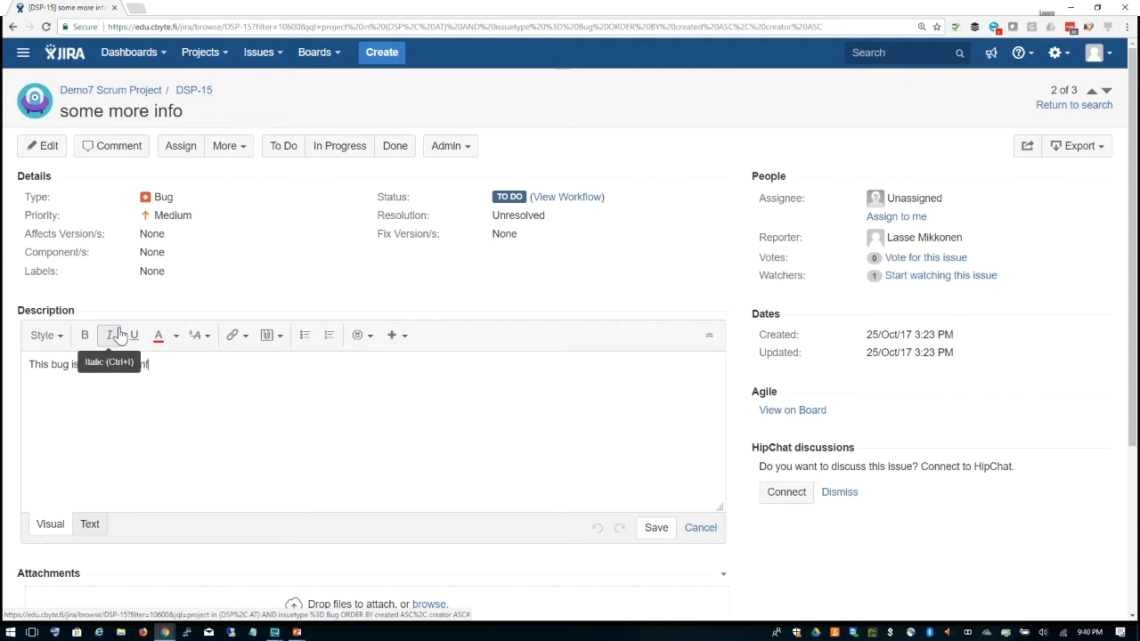
type("mation is missing")
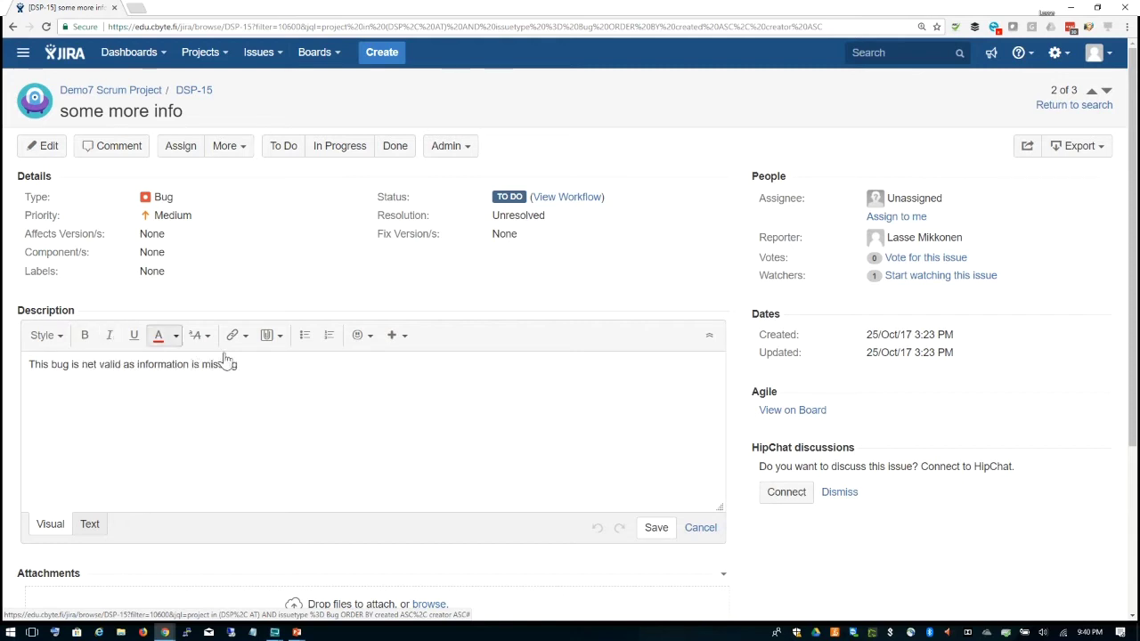
scroll(288, 428, "down", 3)
left_click(287, 428)
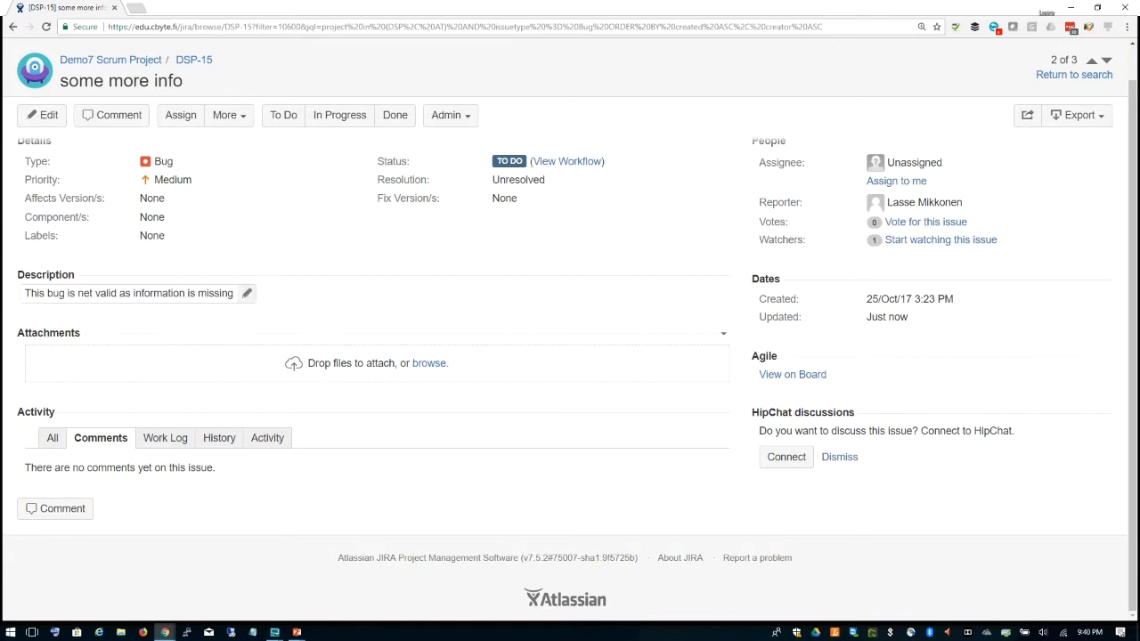
Step: Add a bulleted list with items 'list' and 'list2' below the description text
left_click(229, 287)
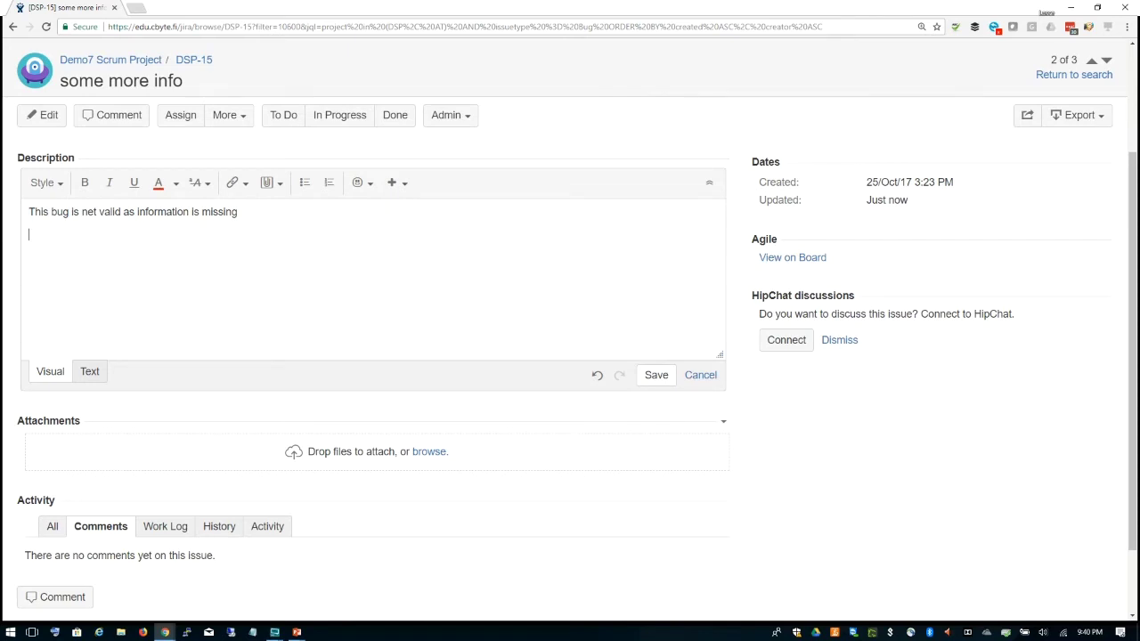
left_click(300, 187)
type("list")
key("Return")
type("l")
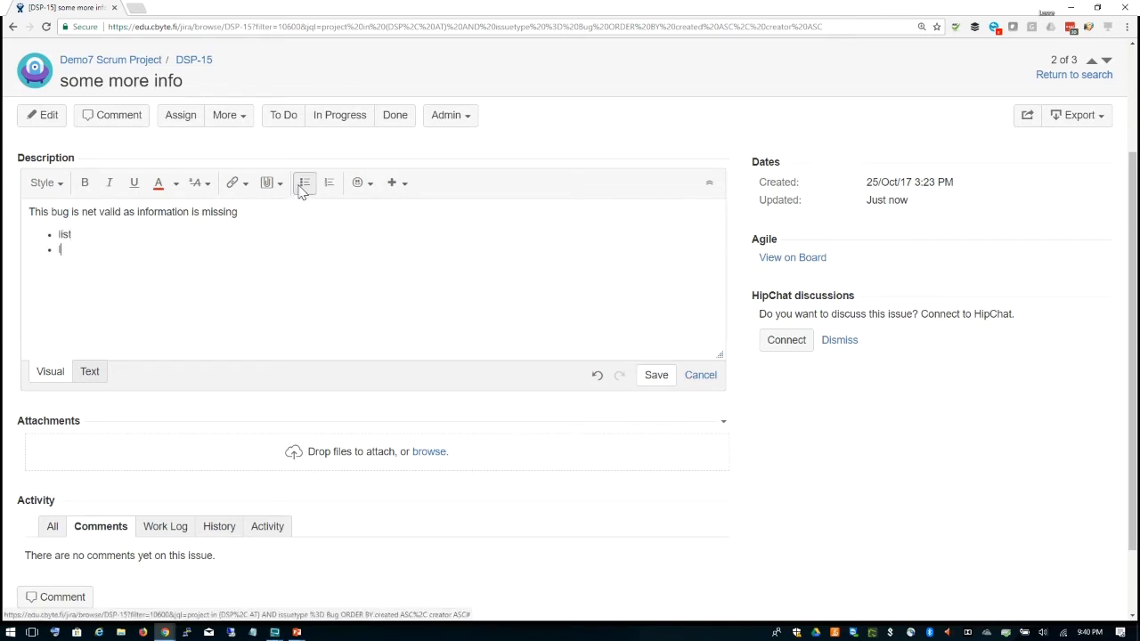
type("ist2")
key("Return")
key("Return")
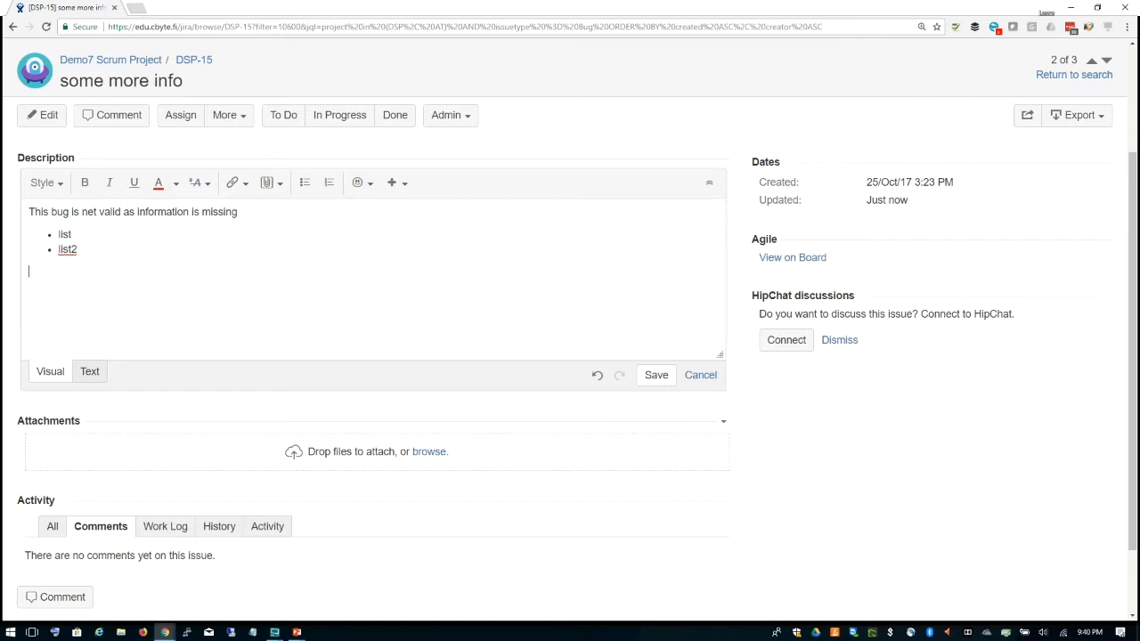
Step: Capture the DSP-15 issue header and paste the screenshot into the description on a new line
key("Print")
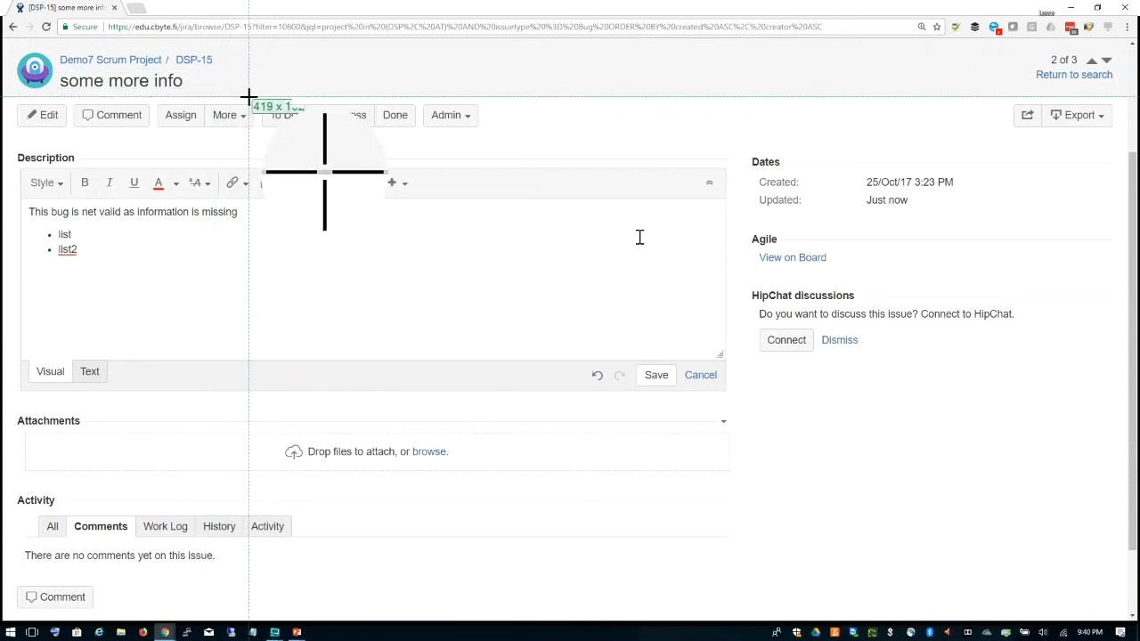
left_click_drag(248, 96, 11, 39)
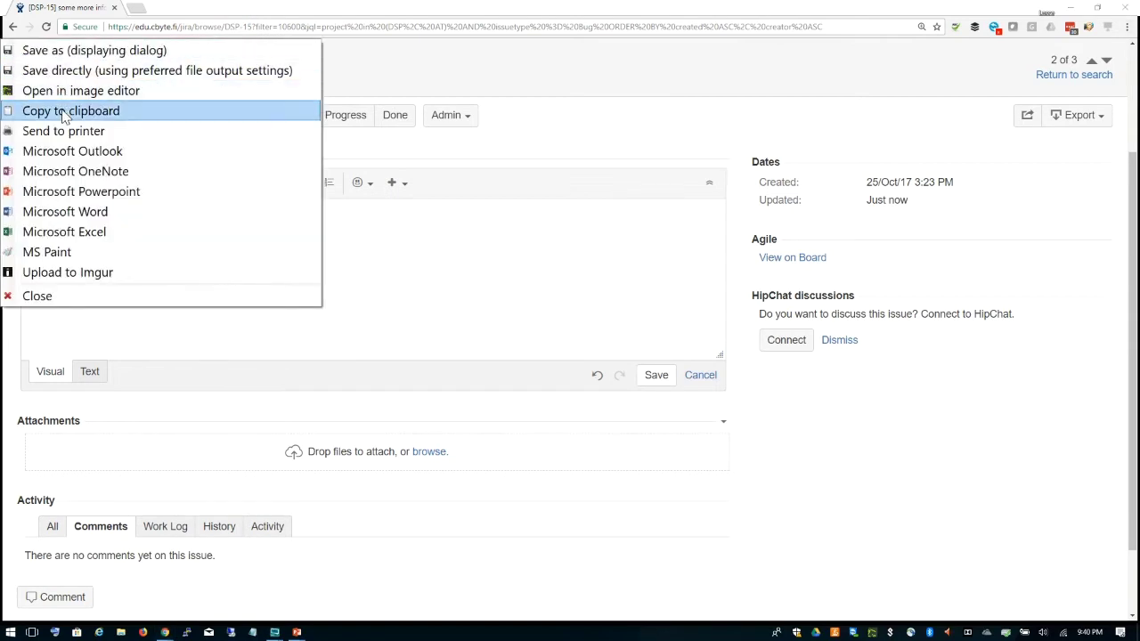
left_click(64, 116)
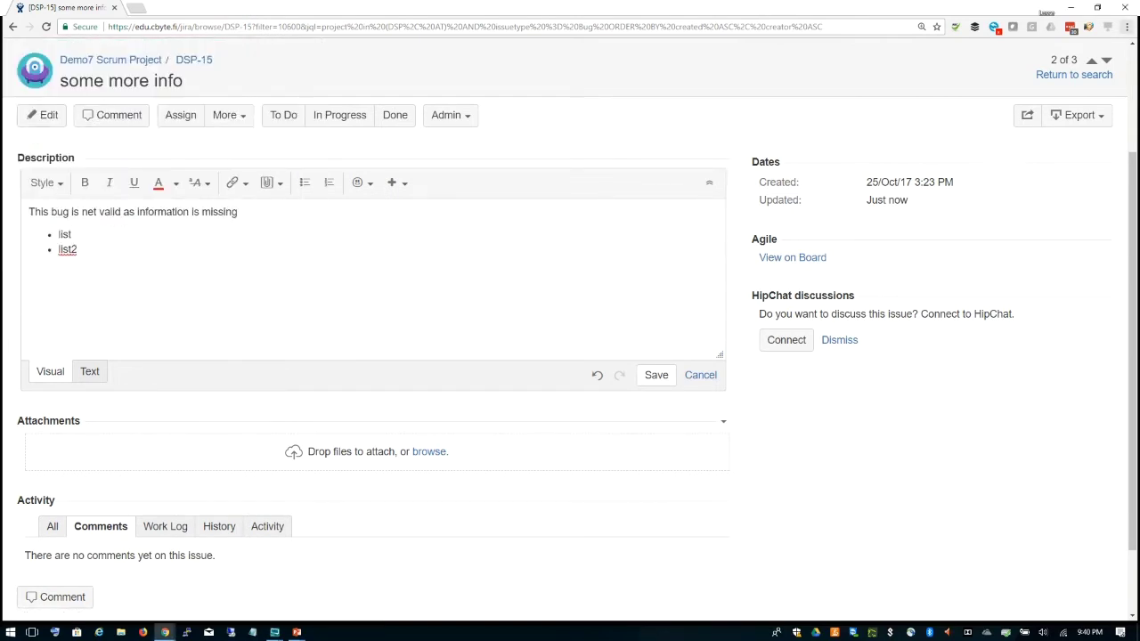
key("Return")
key("ctrl+v")
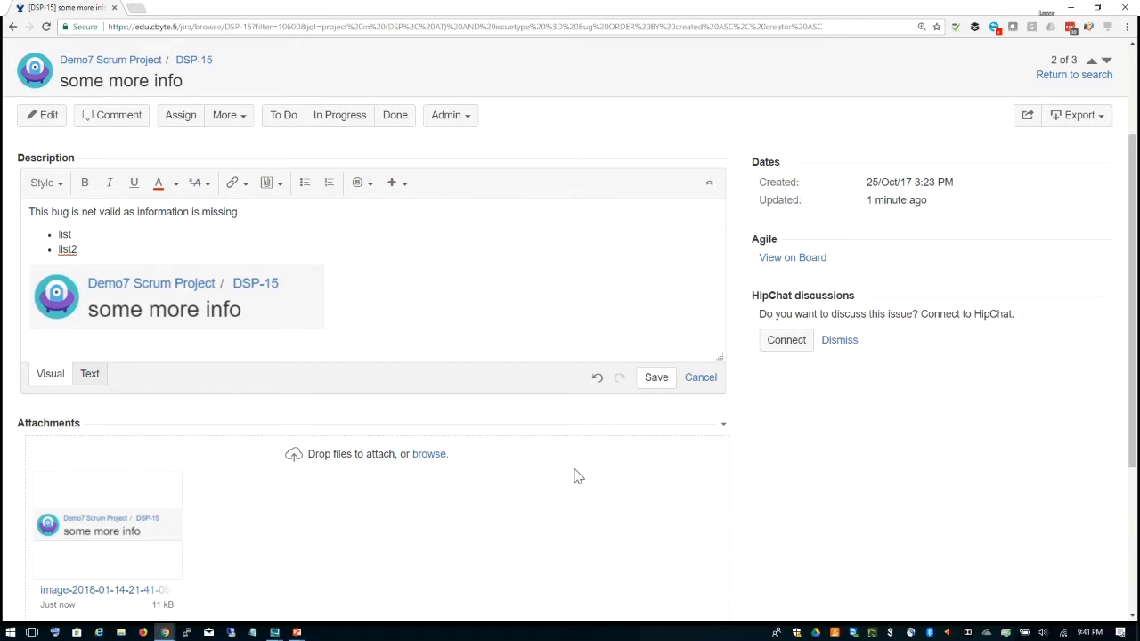
left_click(656, 378)
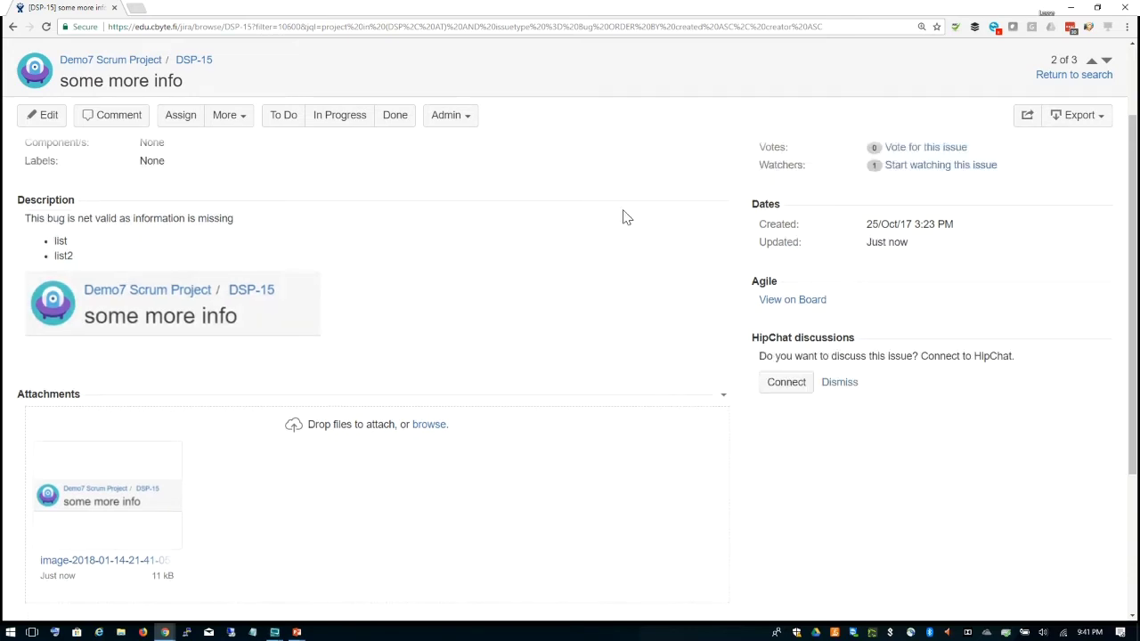
scroll(626, 217, "up", 2)
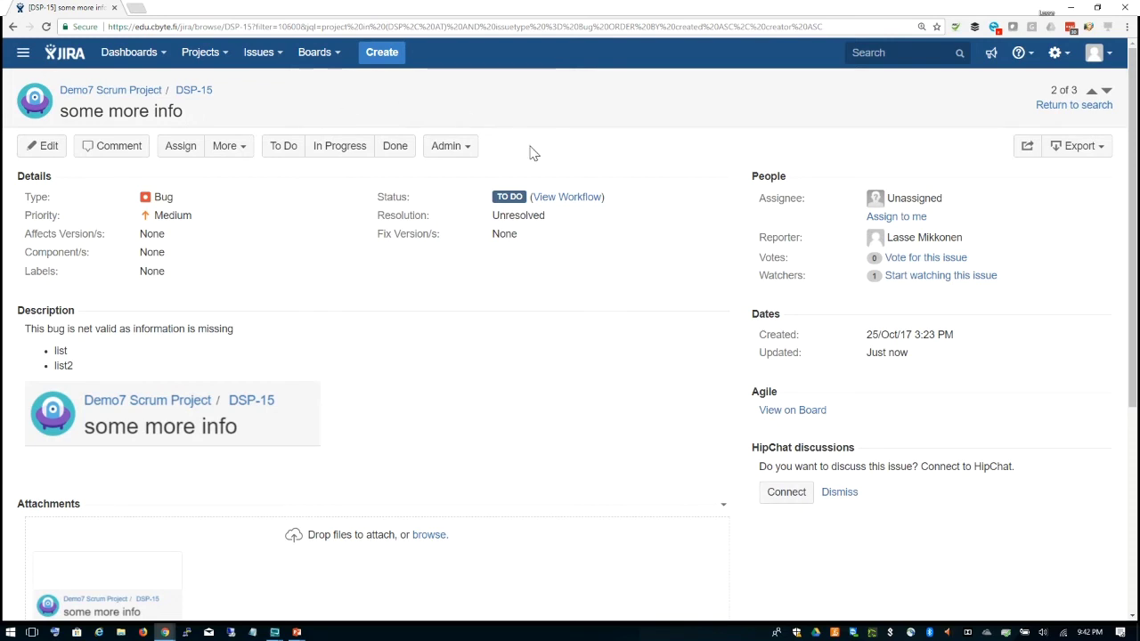
left_click(587, 204)
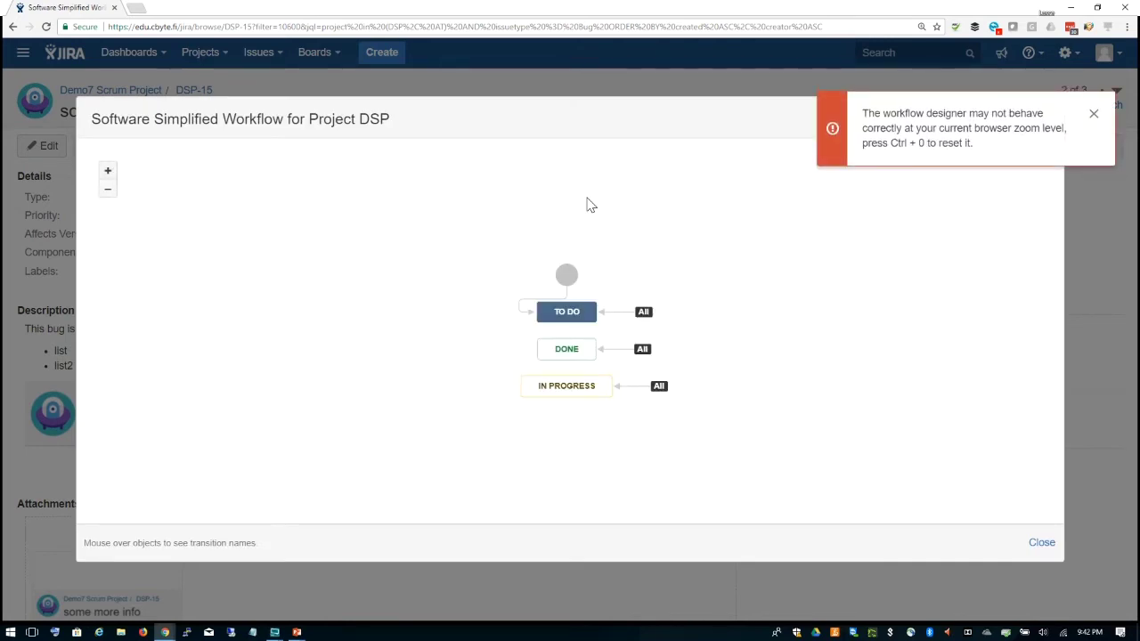
left_click(1095, 115)
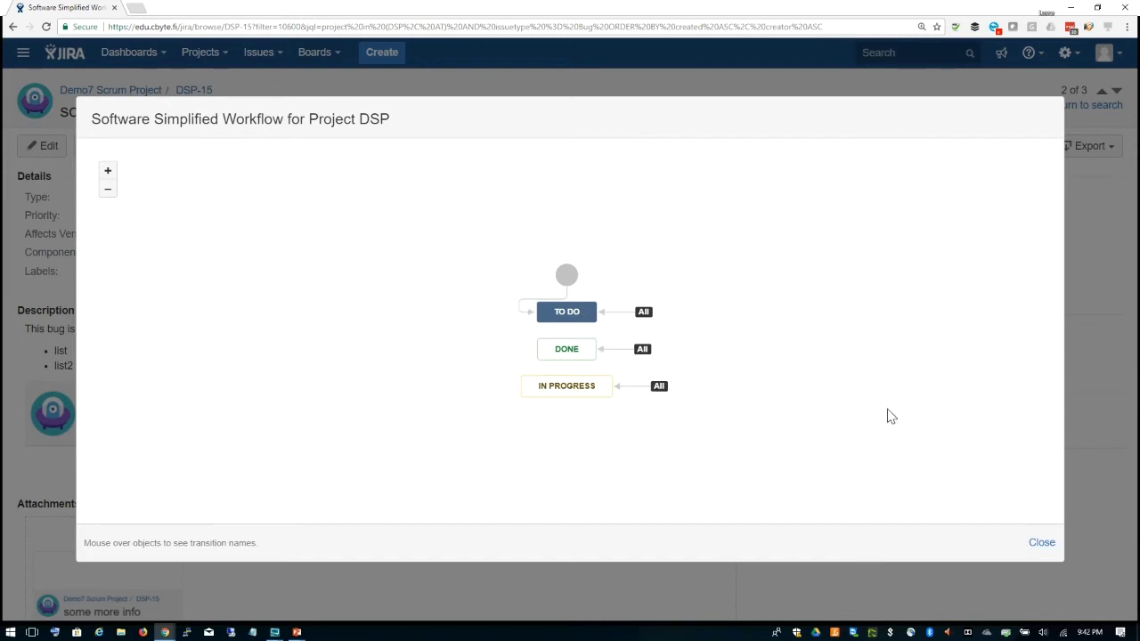
left_click(1042, 542)
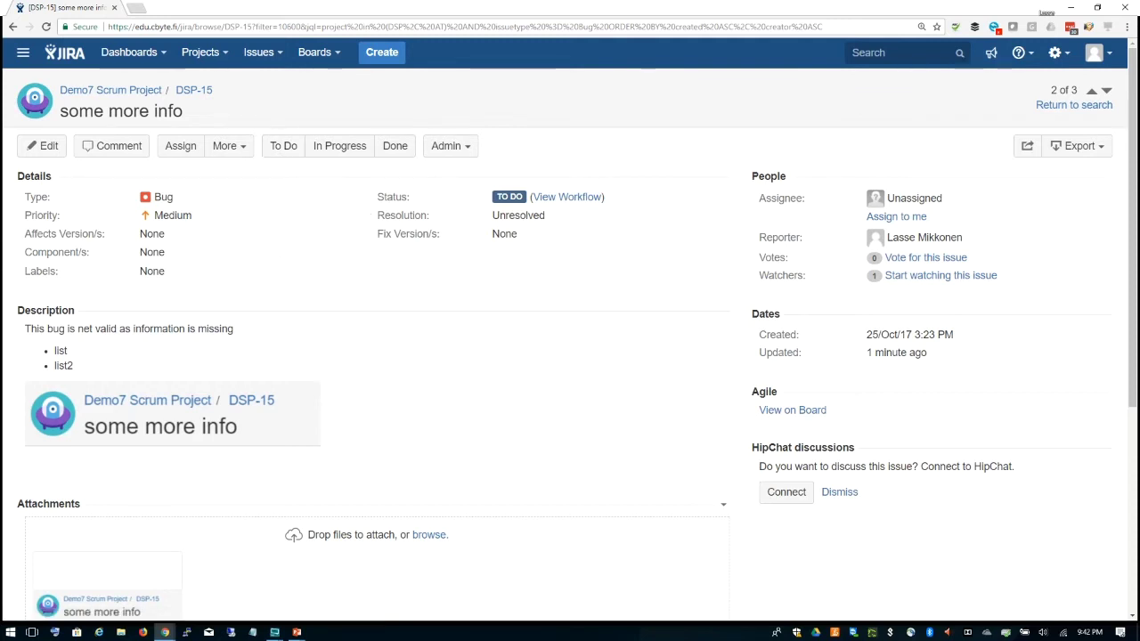
Step: Post the comment 'I agree more information needed.' on bug DSP-15
scroll(418, 282, "down", 4)
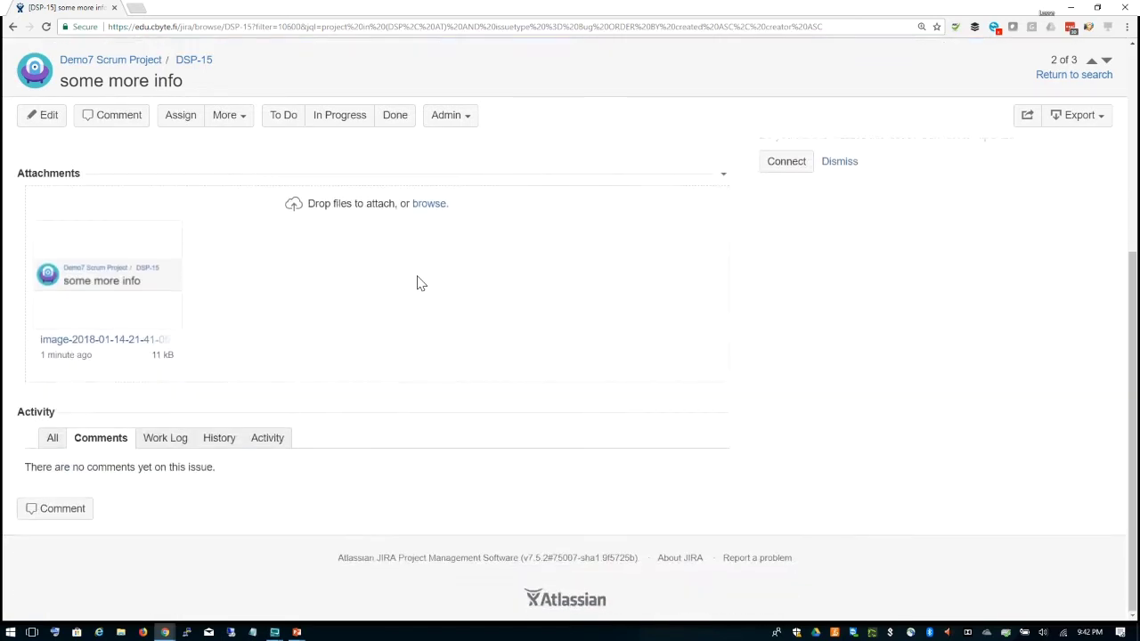
left_click(60, 509)
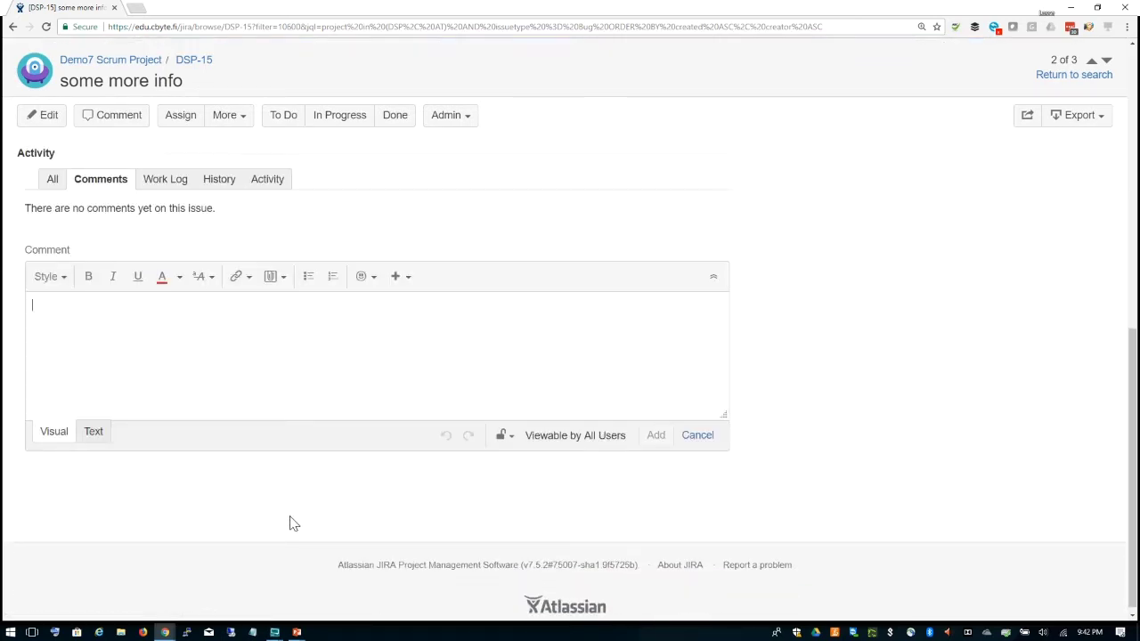
type("I agree more information needed")
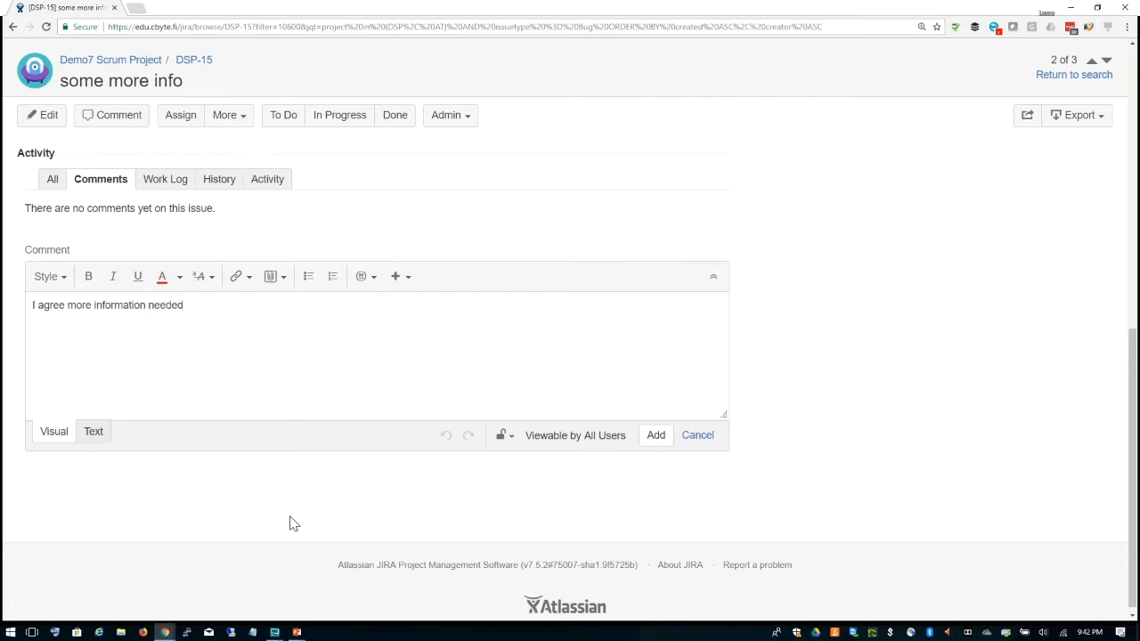
type(".")
key("Return")
left_click(656, 437)
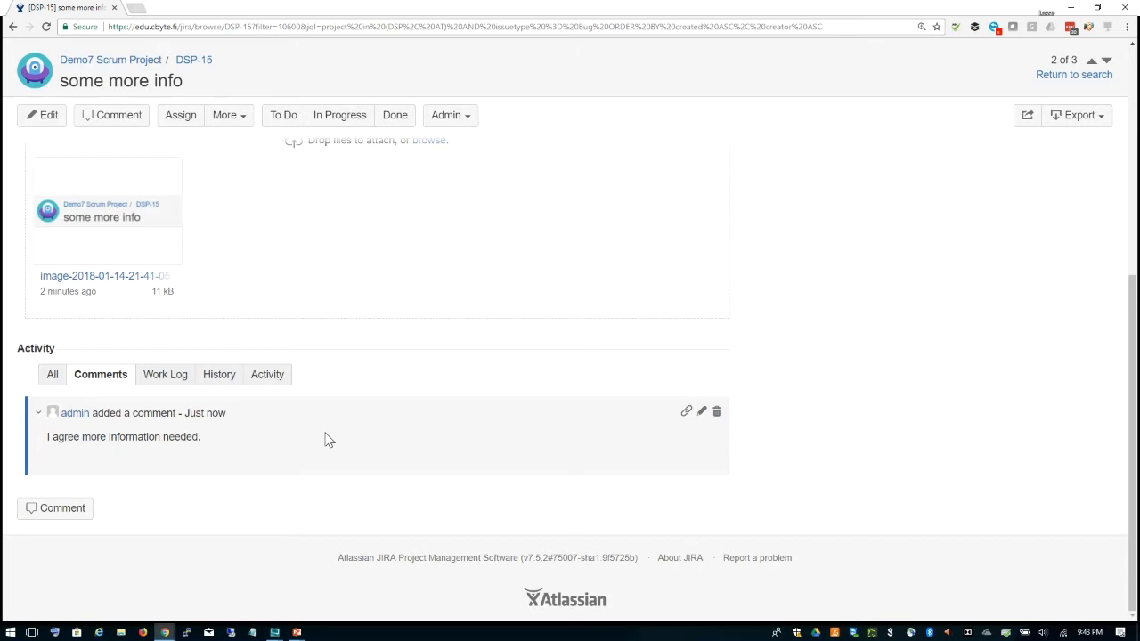
scroll(424, 389, "up", 2)
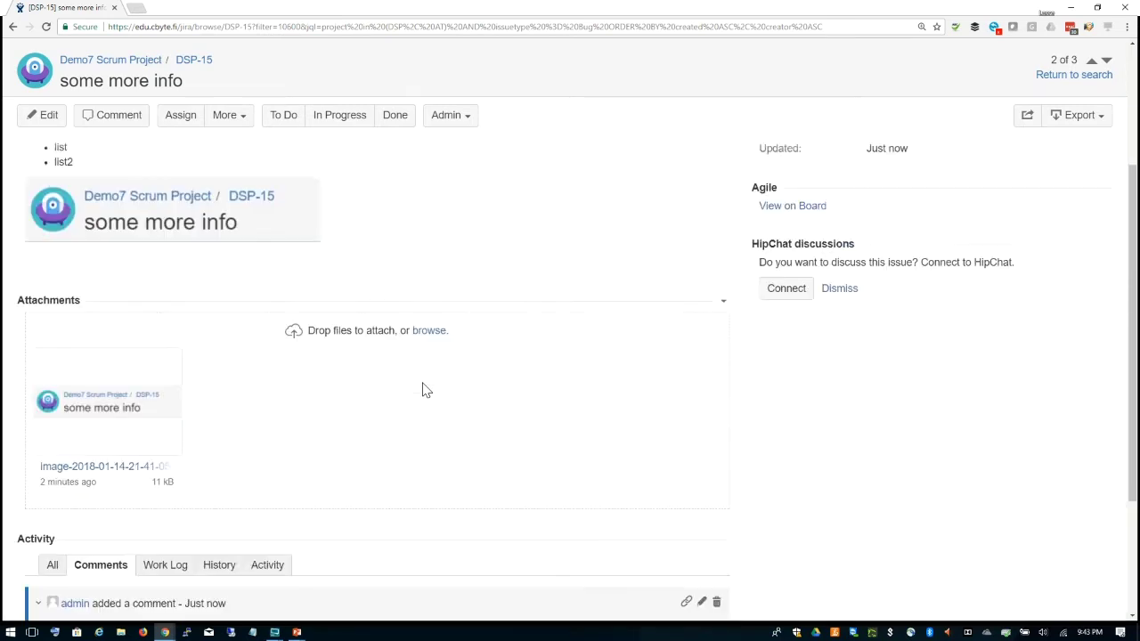
Step: View DSP-15's change history, then its Work Log, which has no entries yet
scroll(424, 389, "down", 2)
left_click(217, 409)
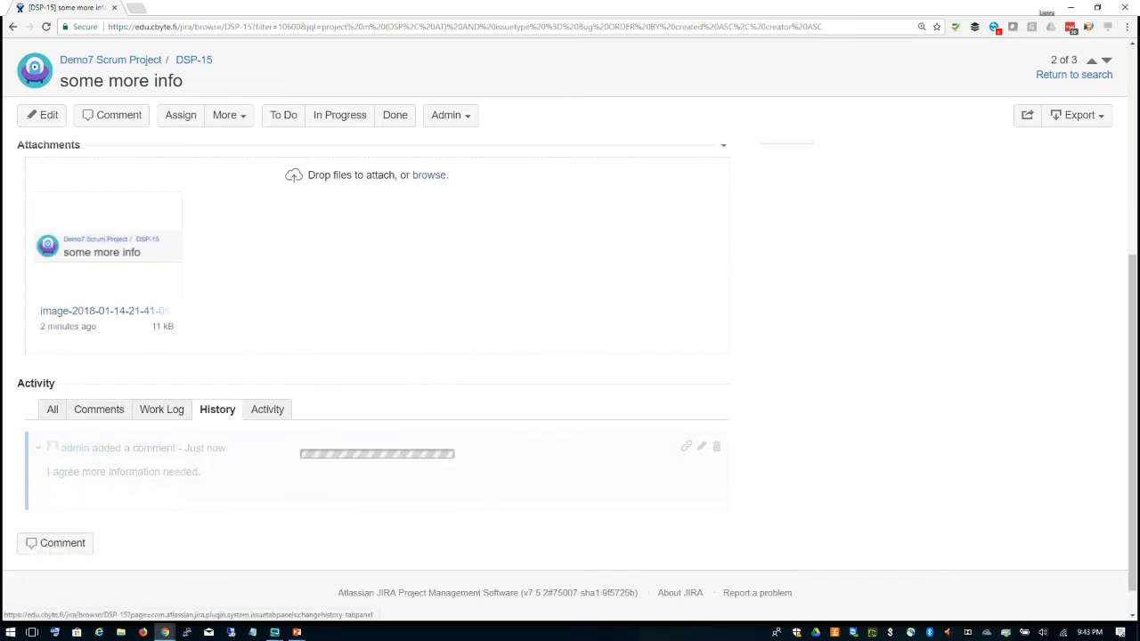
scroll(430, 354, "down", 2)
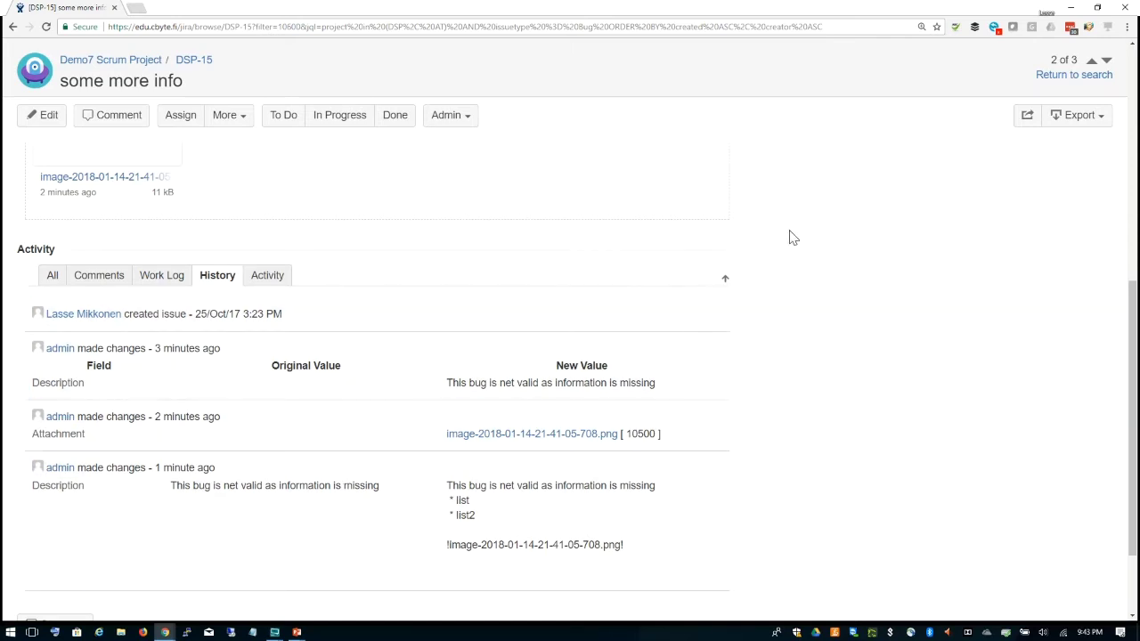
scroll(442, 246, "up", 2)
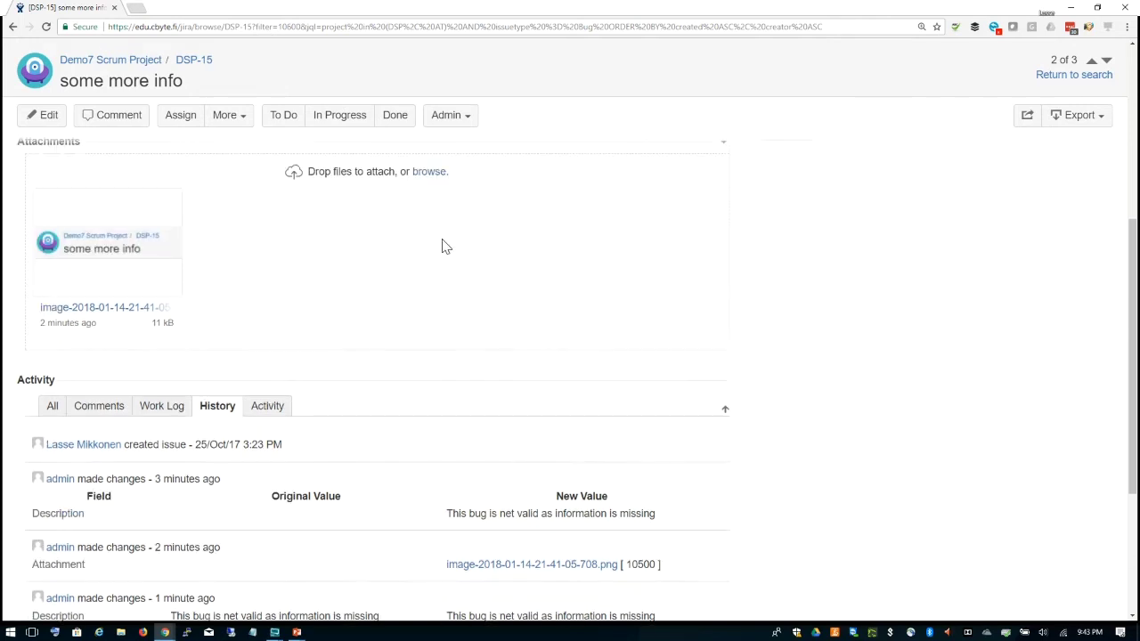
left_click(162, 406)
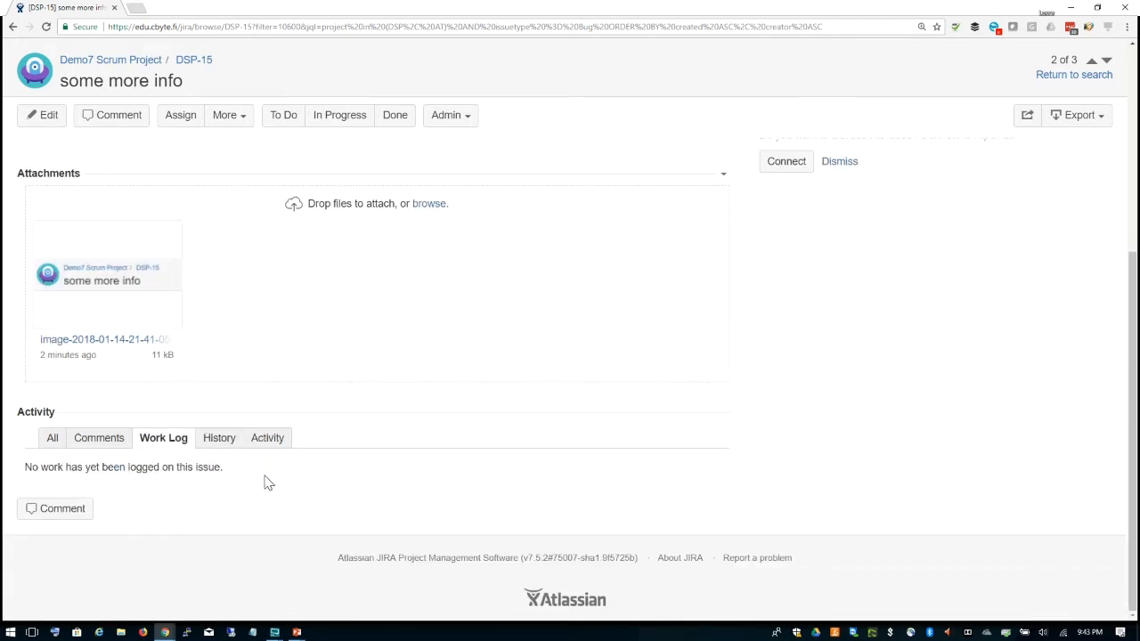
scroll(436, 401, "up", 4)
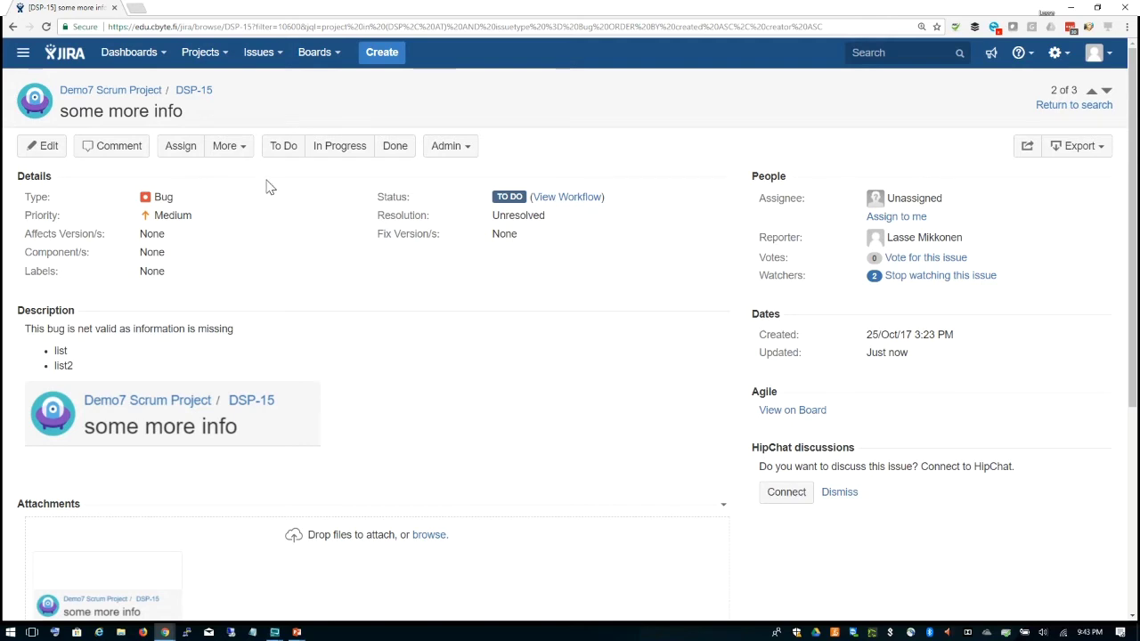
Step: Log 2h of work on DSP-15 with the remaining estimate set to 4h
left_click(243, 147)
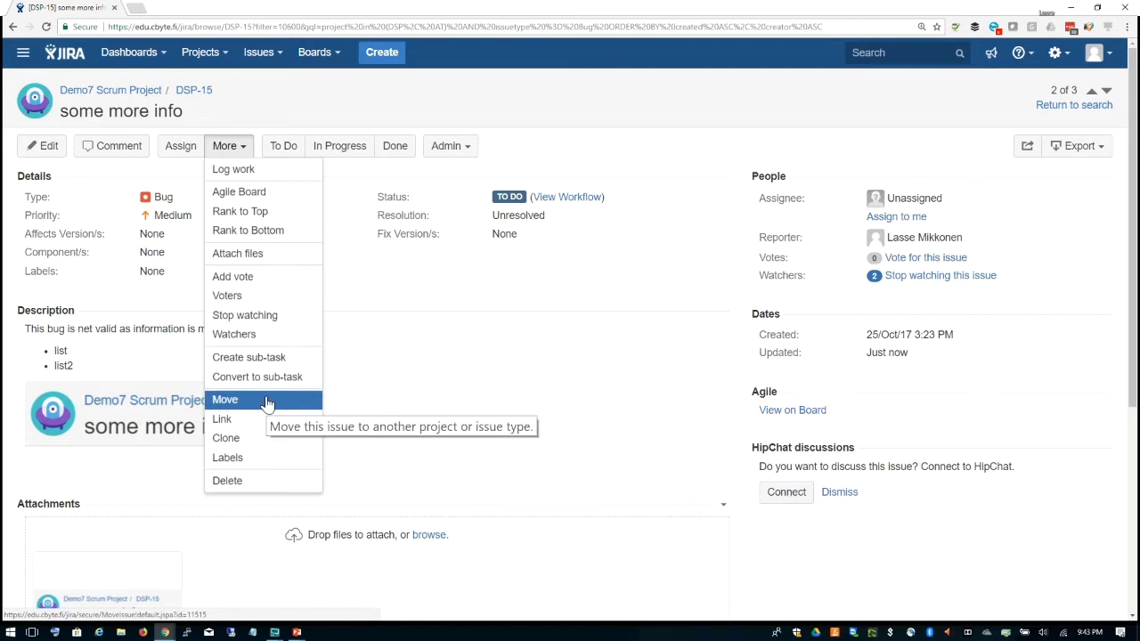
left_click(299, 170)
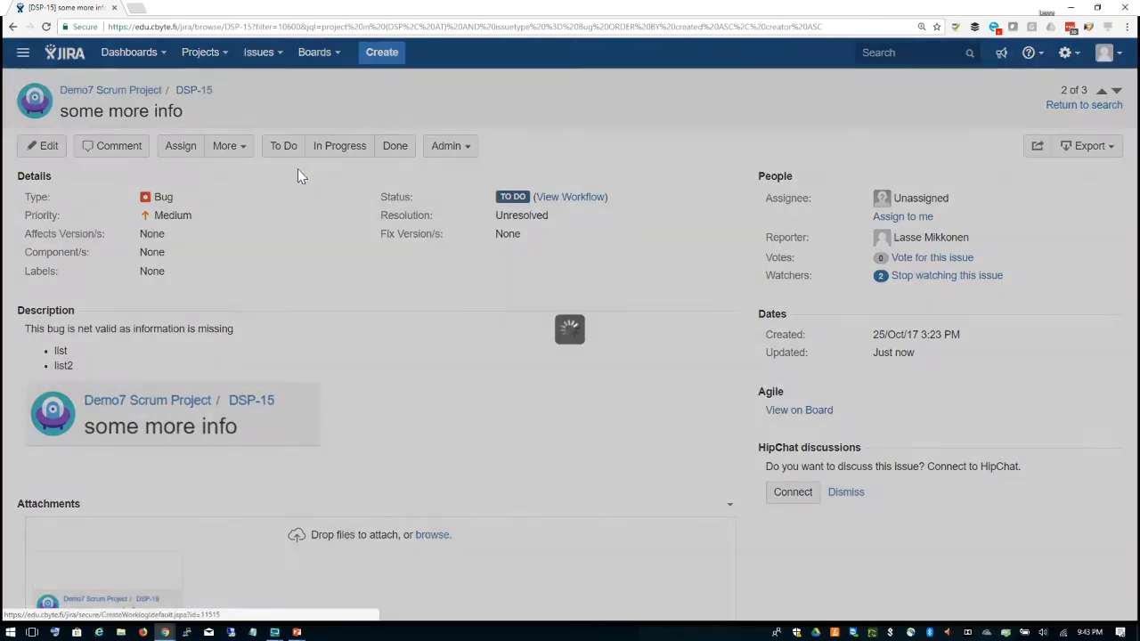
type("2h")
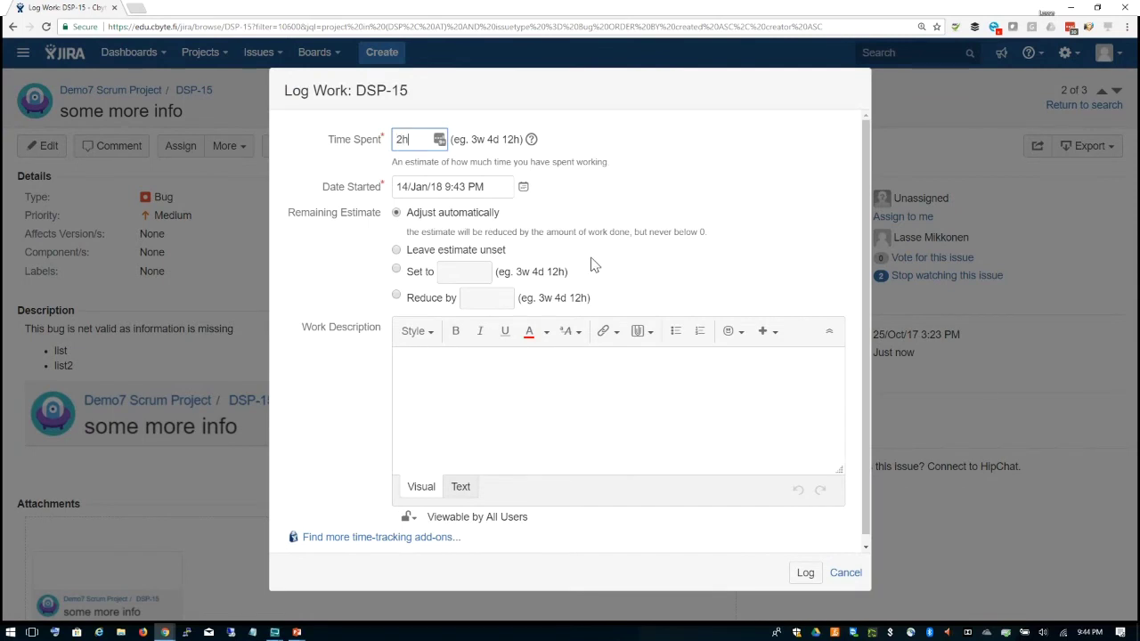
left_click(397, 272)
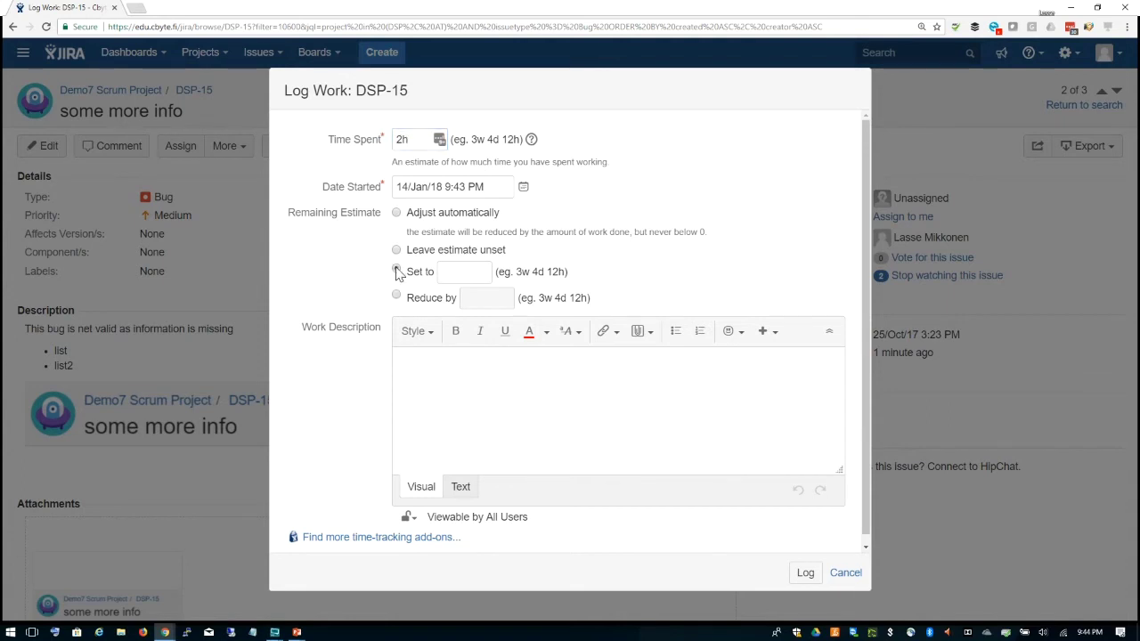
type("4h")
left_click(804, 574)
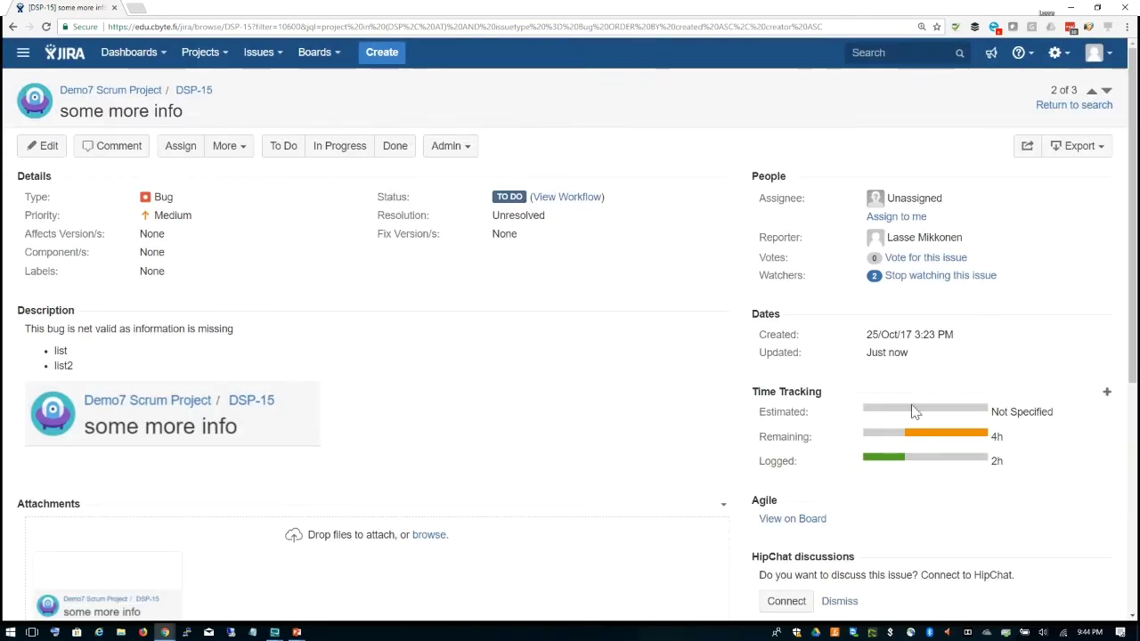
Step: Open the More actions dropdown on the DSP-15 issue toolbar
mouse_move(761, 430)
left_click(244, 152)
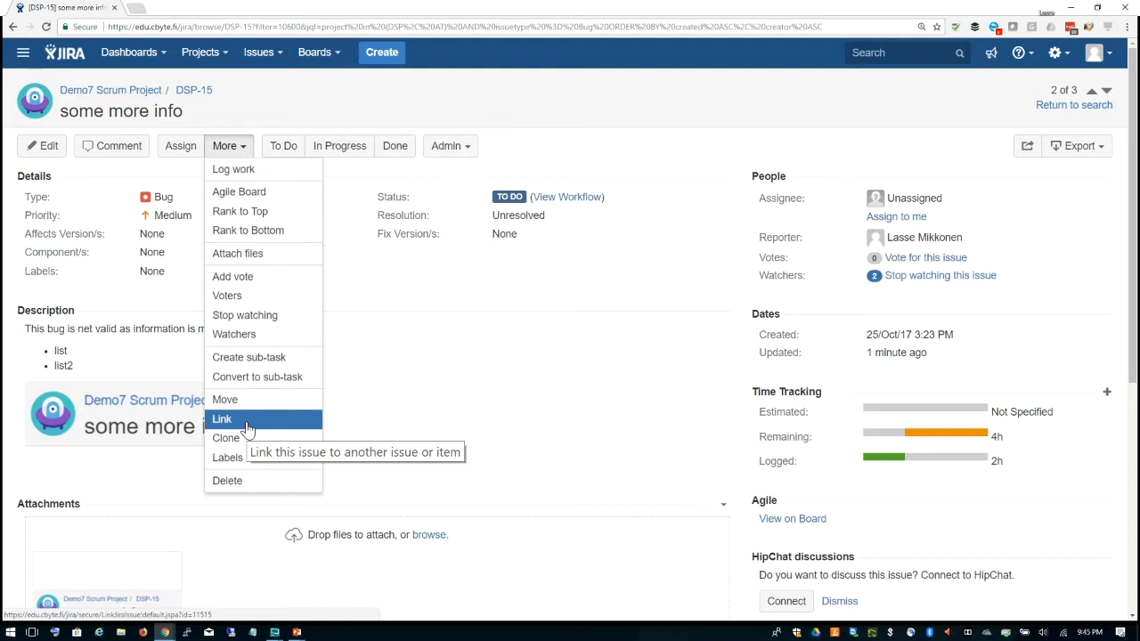
Step: Close the More actions menu, reopen it, and close it again
left_click(412, 285)
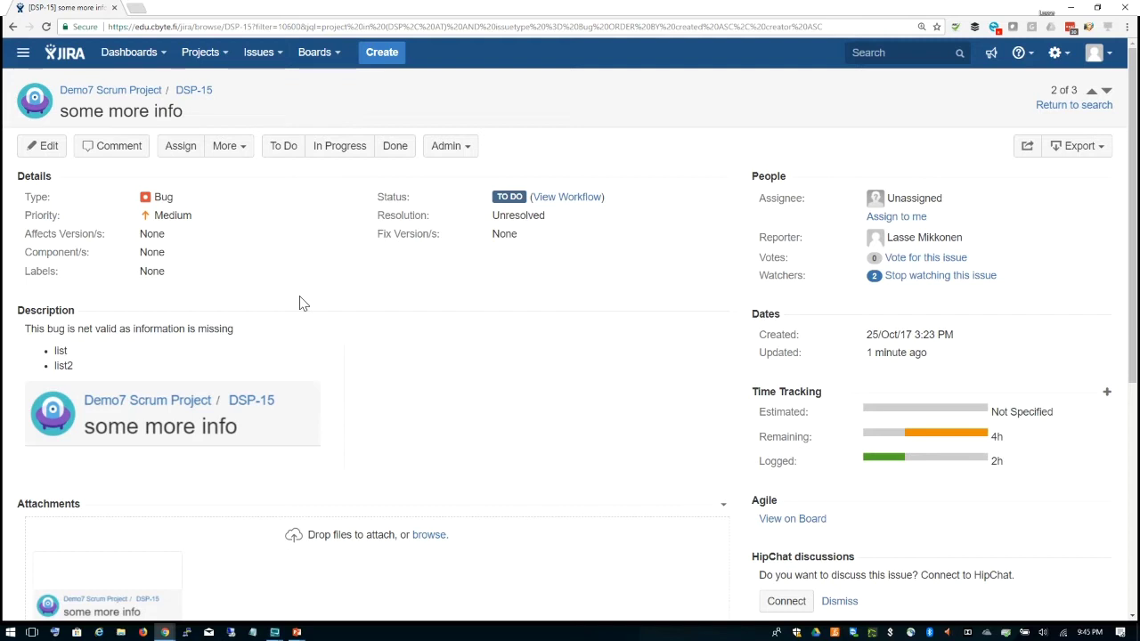
left_click(242, 151)
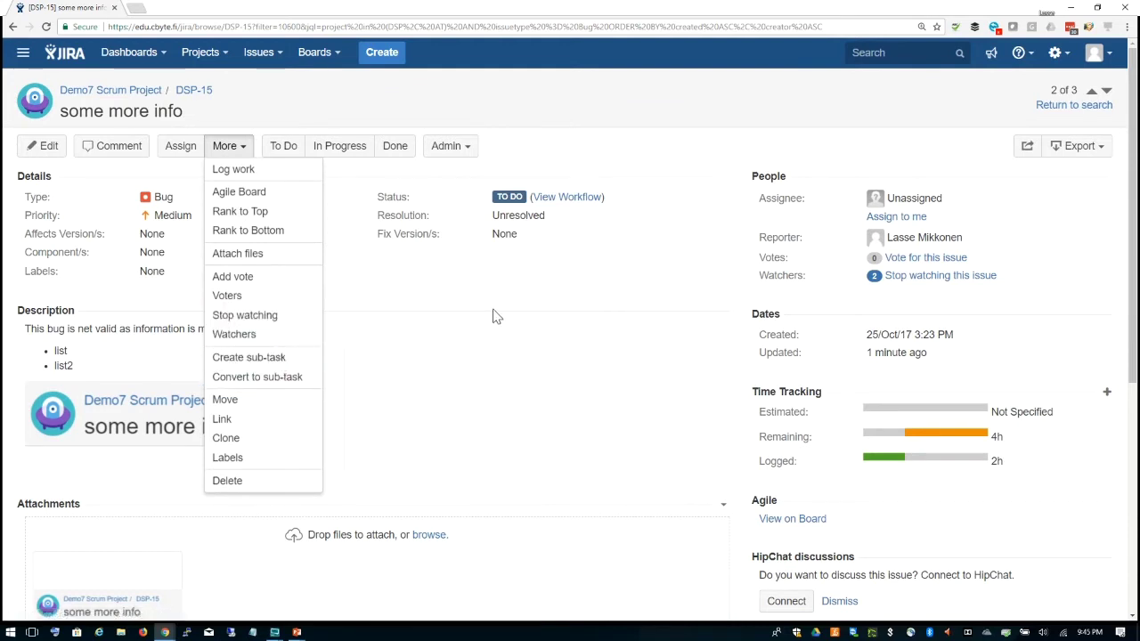
left_click(525, 293)
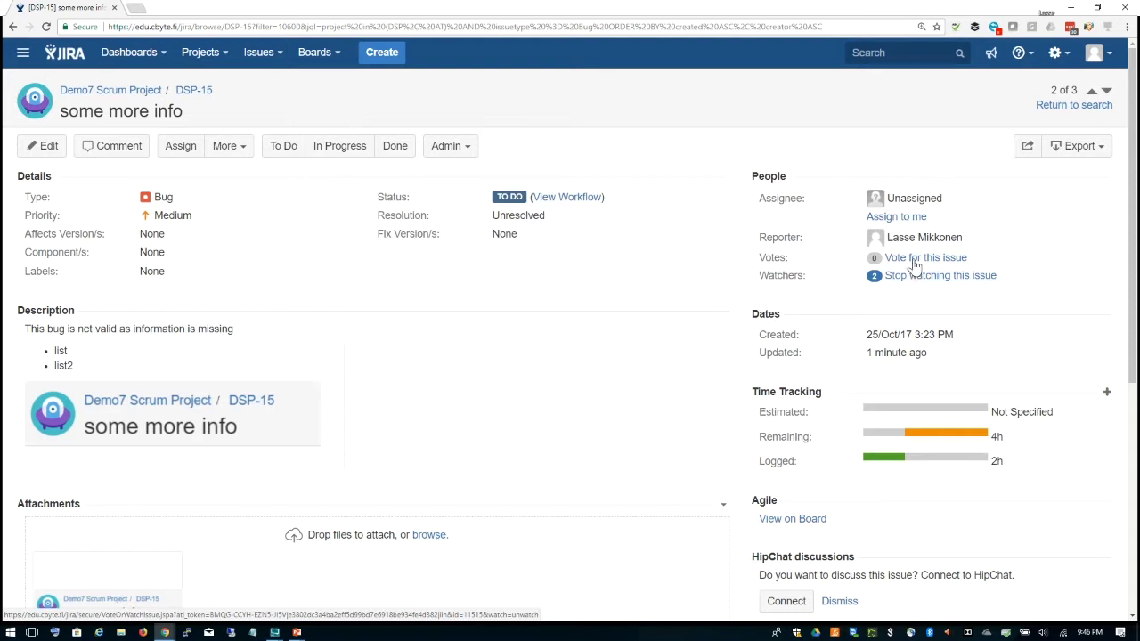
Step: Try entering a username as DSP-15's assignee, which is rejected as nonexistent
left_click(913, 198)
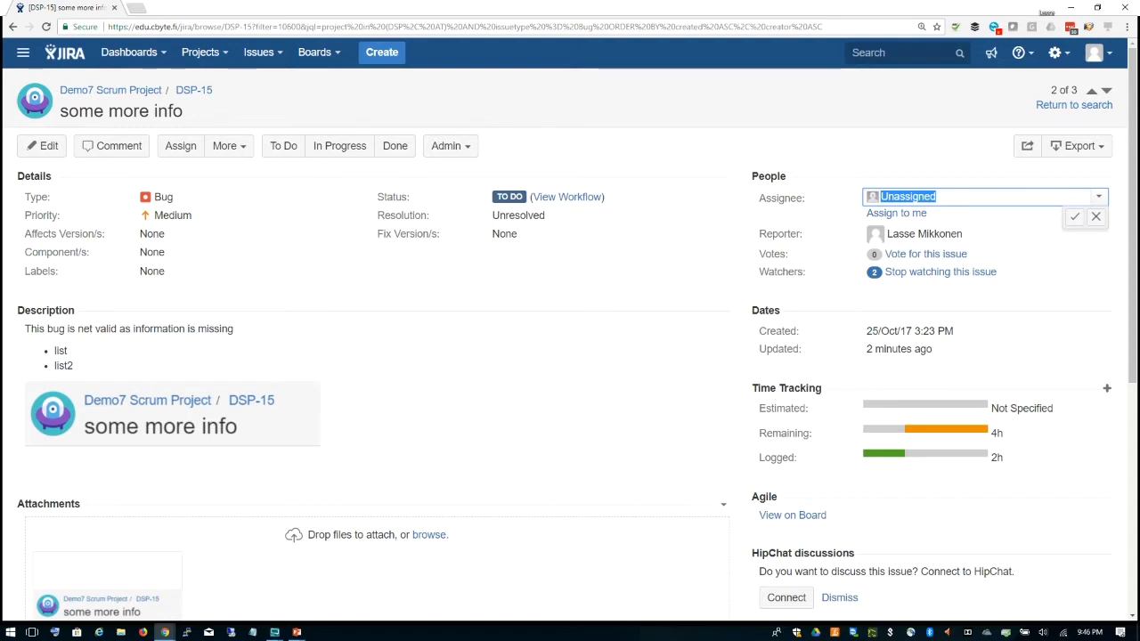
type("timo")
key("BackSpace")
key("BackSpace")
key("BackSpace")
key("BackSpace")
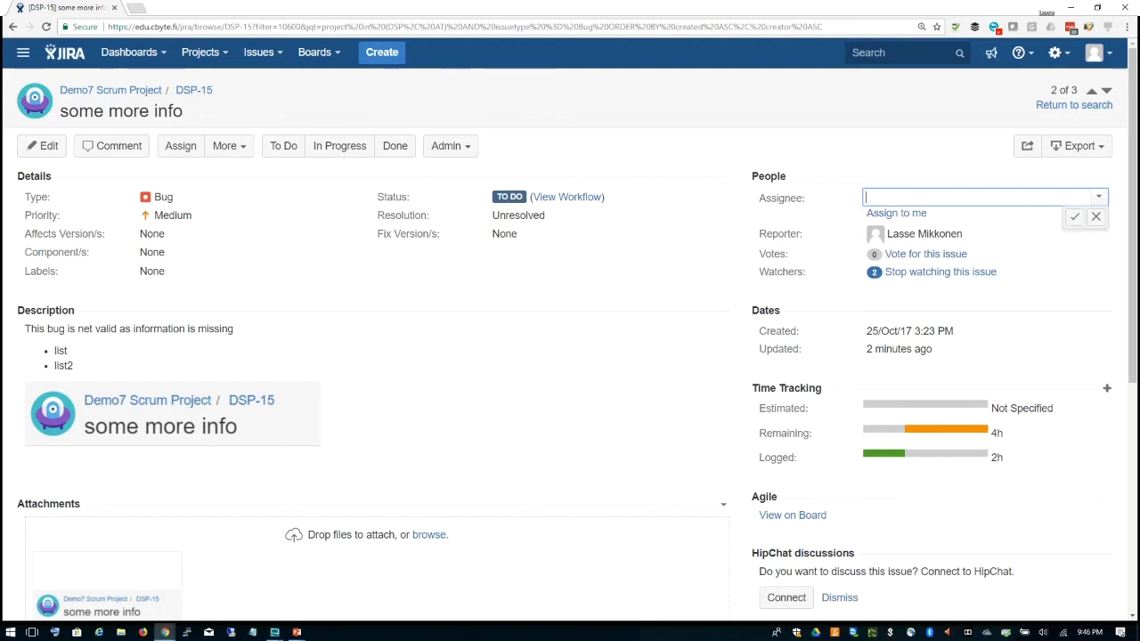
type("lasse")
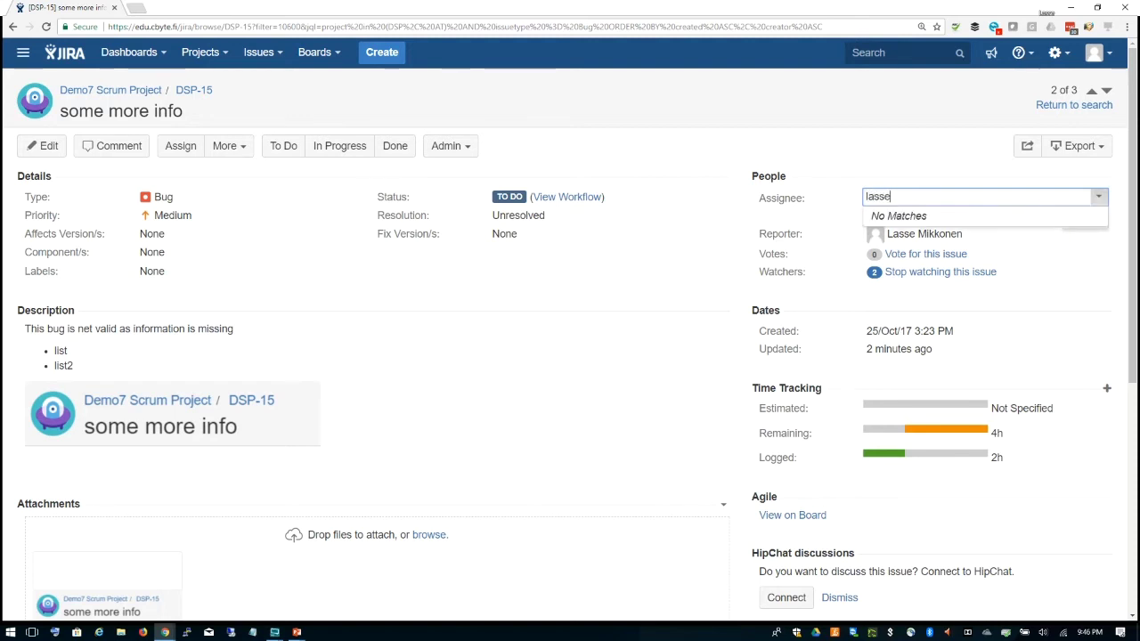
key("Return")
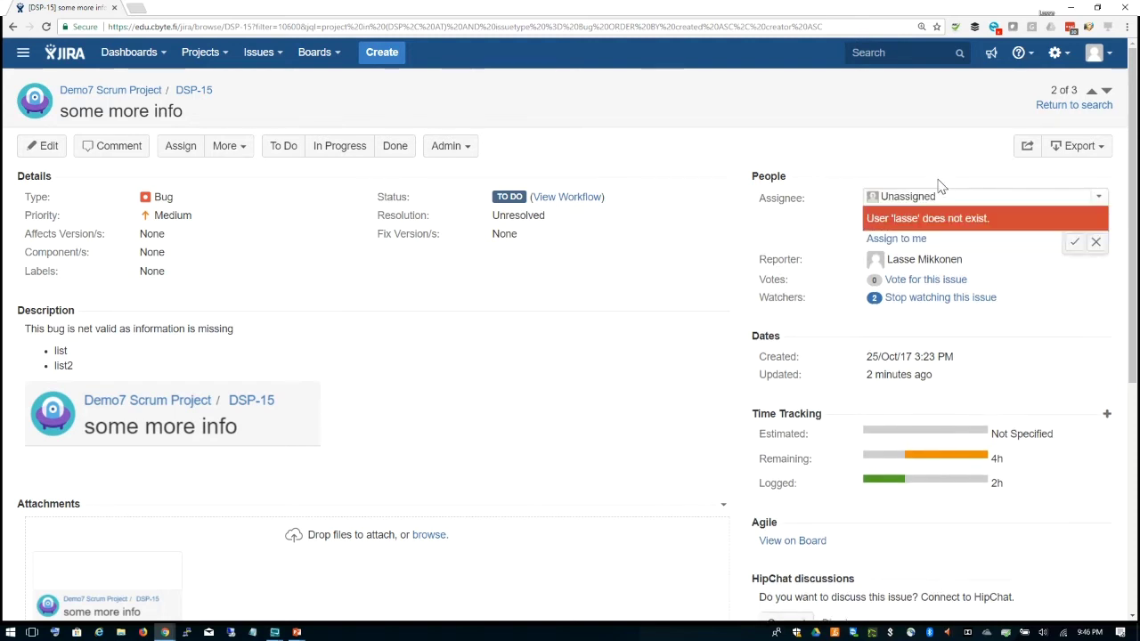
Step: Search the assignee field by partial name and assign DSP-15 to the matching team member
key("Down")
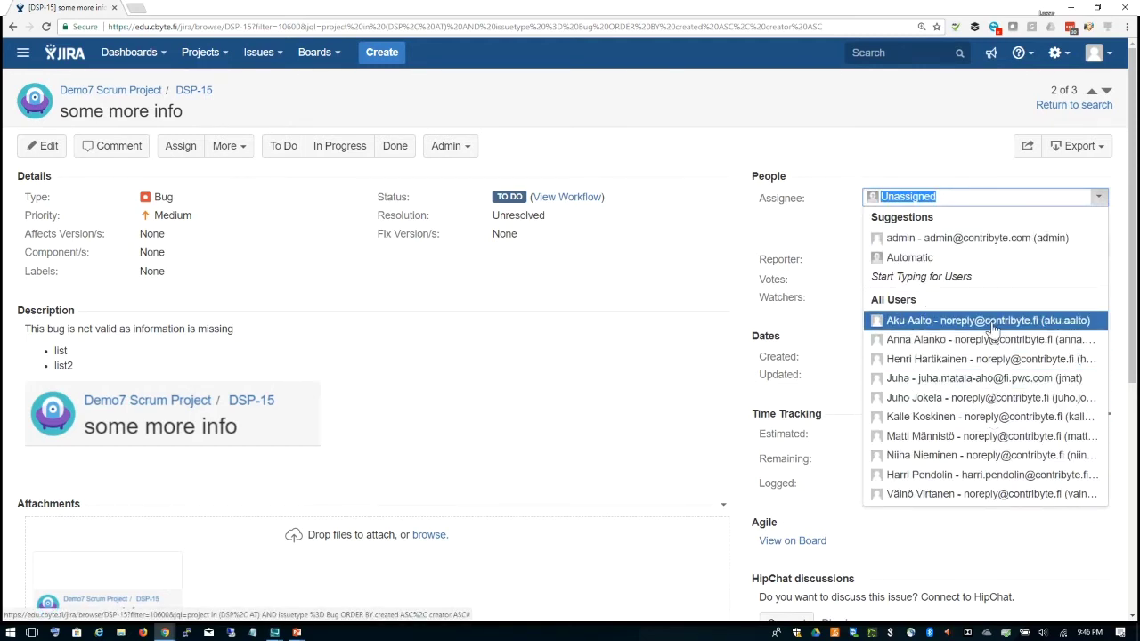
key("End")
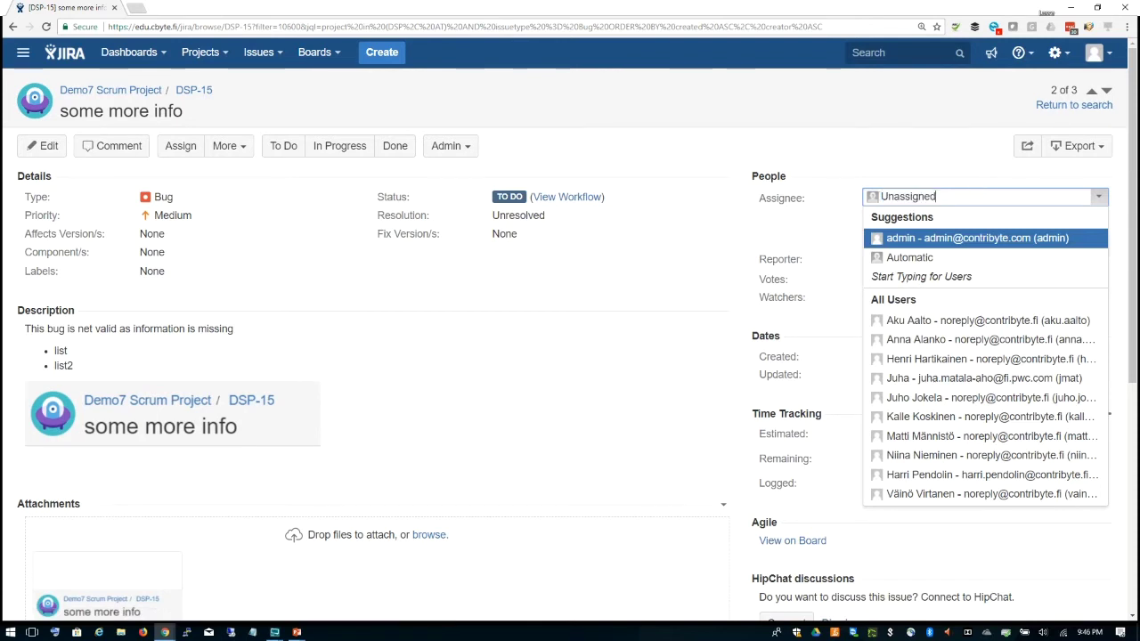
key("BackSpace")
key("BackSpace")
key("BackSpace")
key("BackSpace")
key("BackSpace")
key("BackSpace")
key("BackSpace")
key("BackSpace")
key("BackSpace")
key("BackSpace")
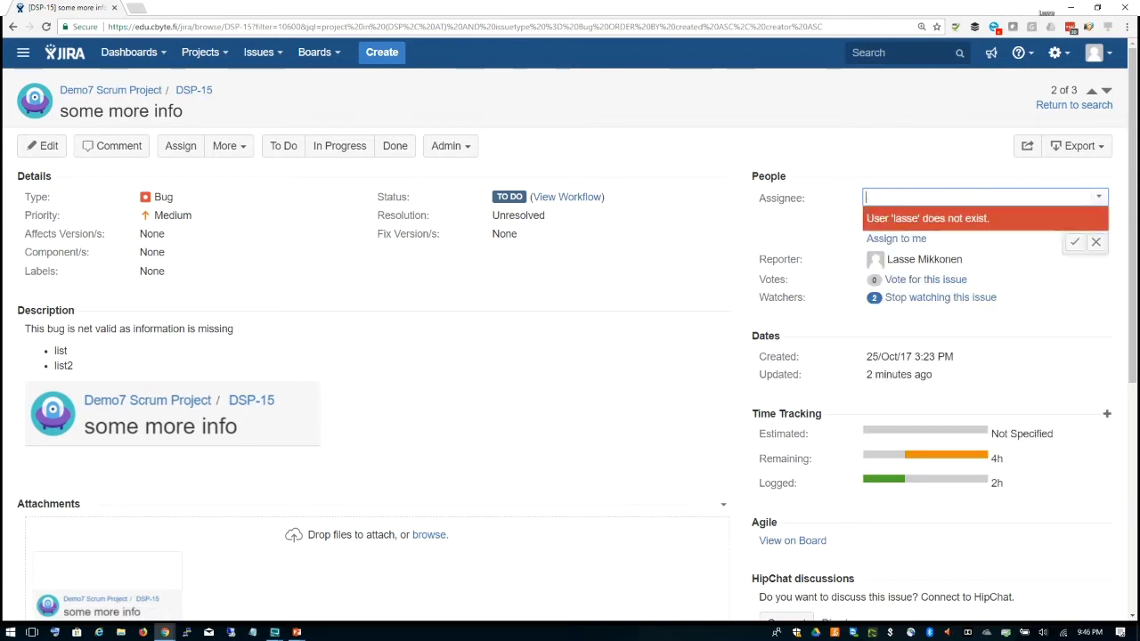
type("aku")
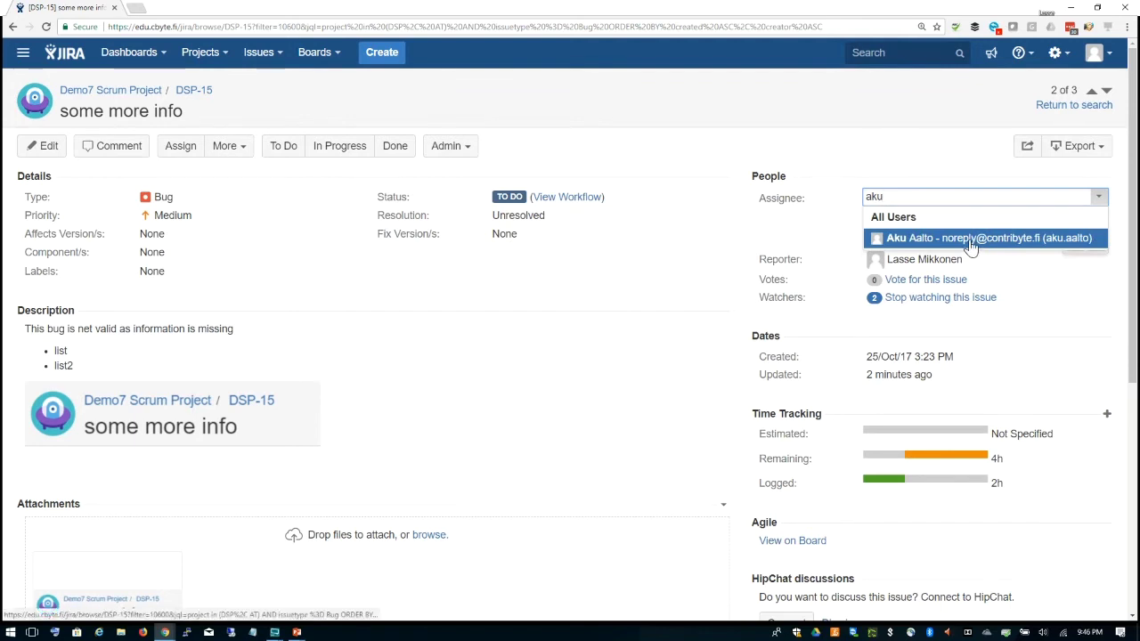
key("BackSpace")
key("BackSpace")
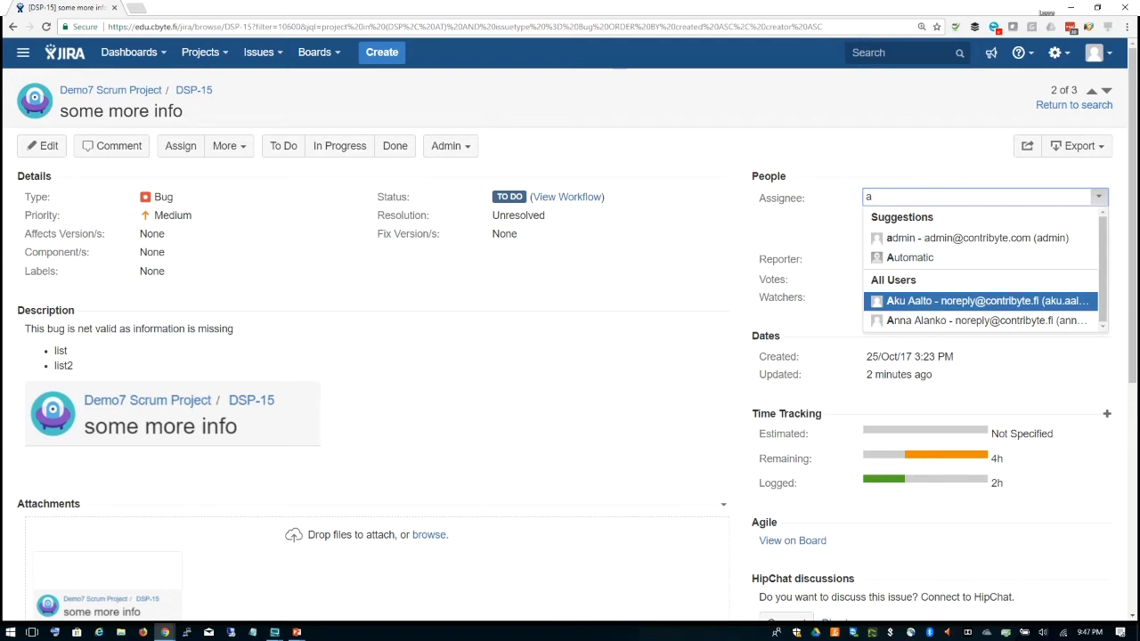
key("BackSpace")
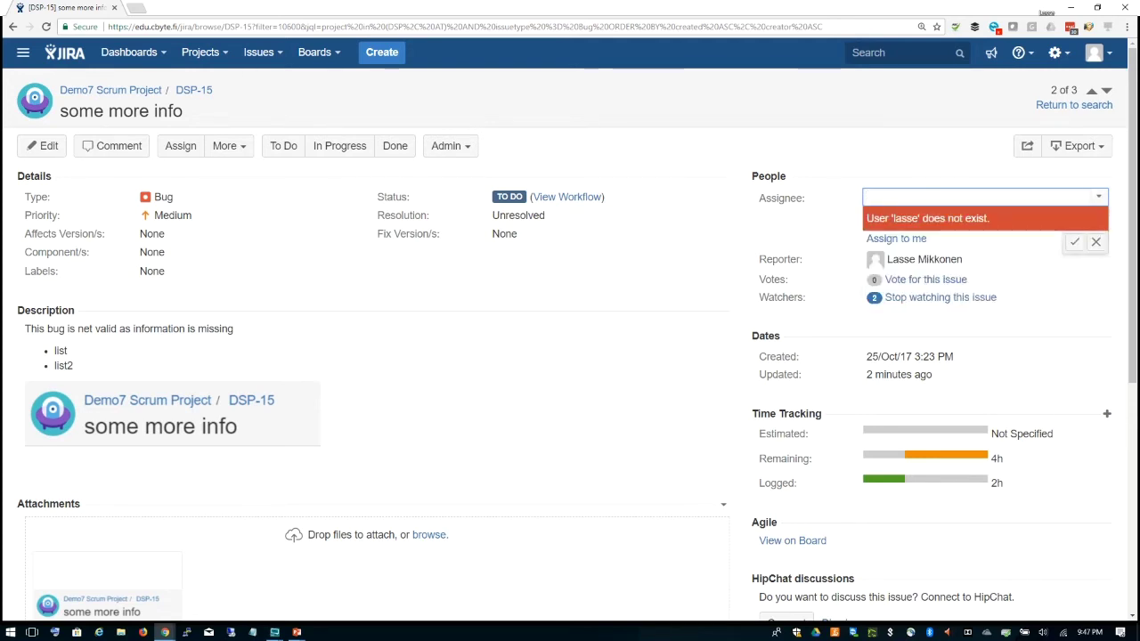
type("aa")
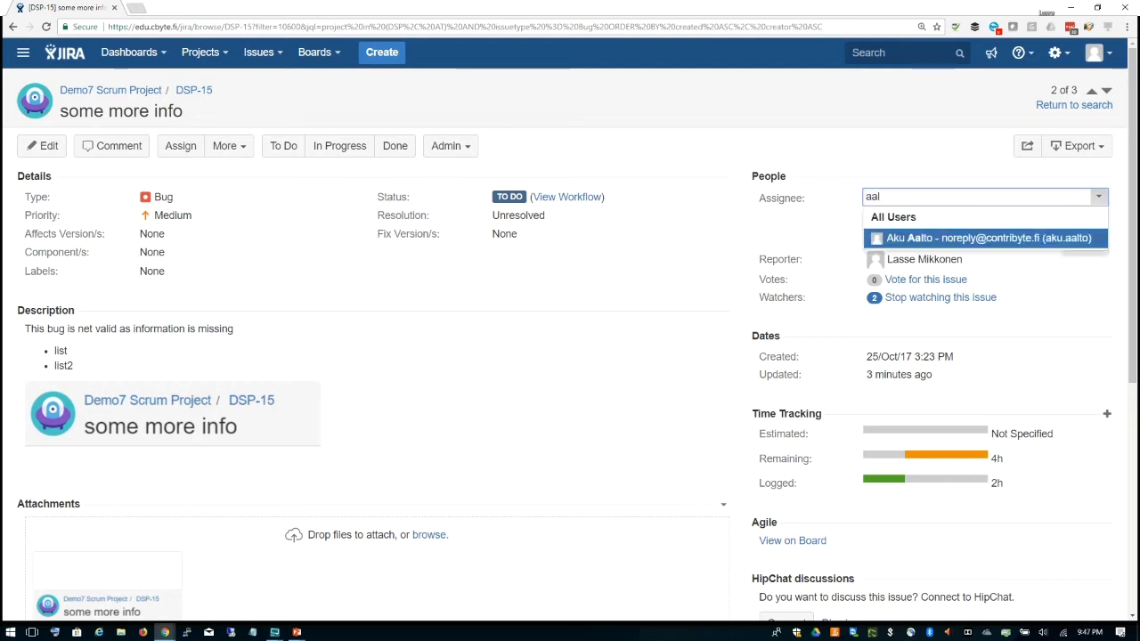
type("l")
left_click(931, 243)
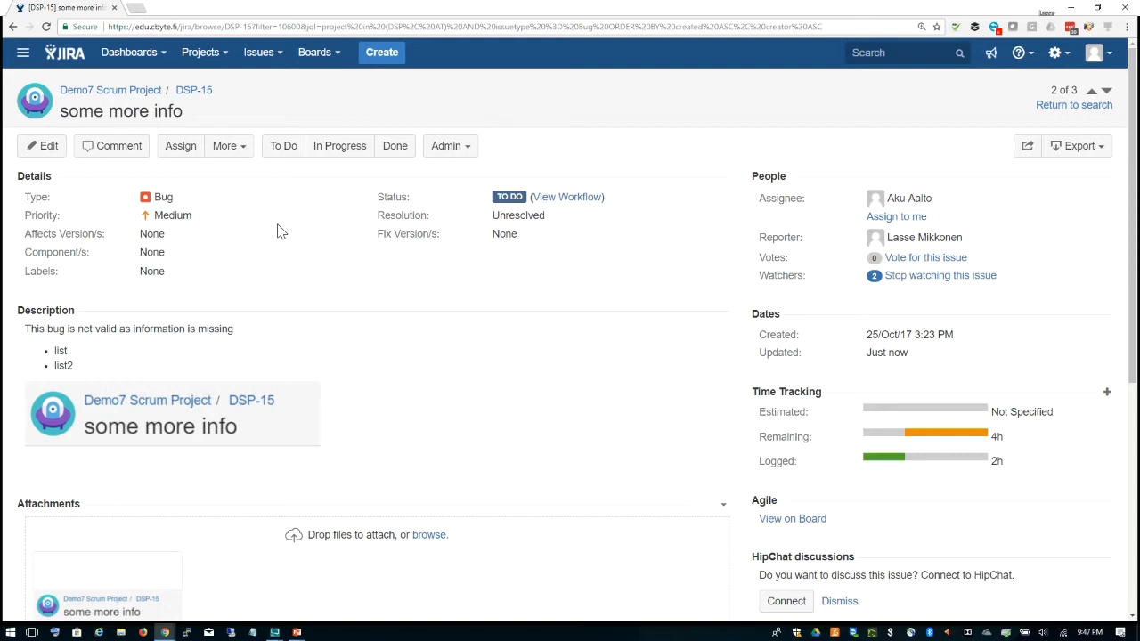
Step: Clear a stray text selection and open the DSP board from the recent boards list
left_click_drag(278, 207, 288, 260)
left_click(288, 261)
left_click(339, 57)
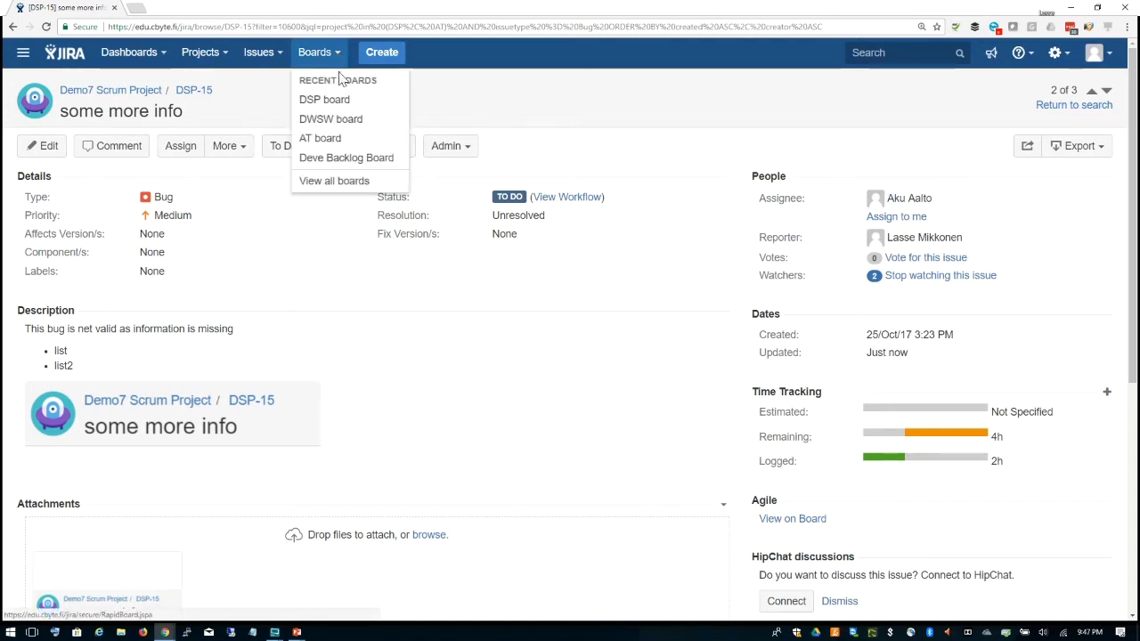
left_click(336, 102)
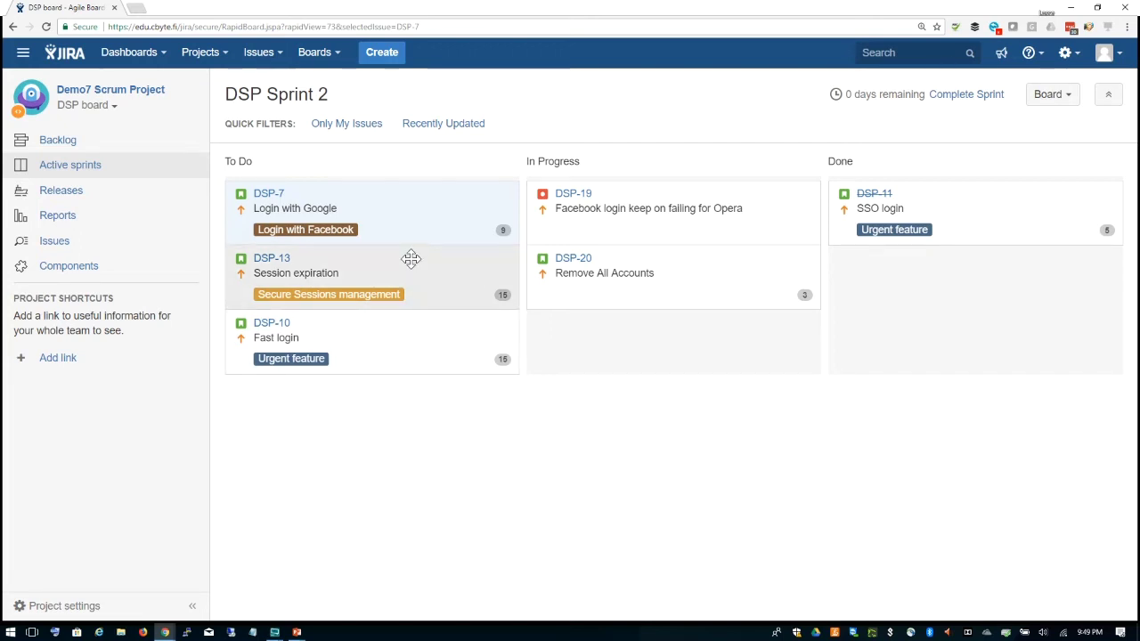
Step: Move DSP-20 'Remove All Accounts' to Done and open bug DSP-19's details
left_click_drag(687, 283, 906, 325)
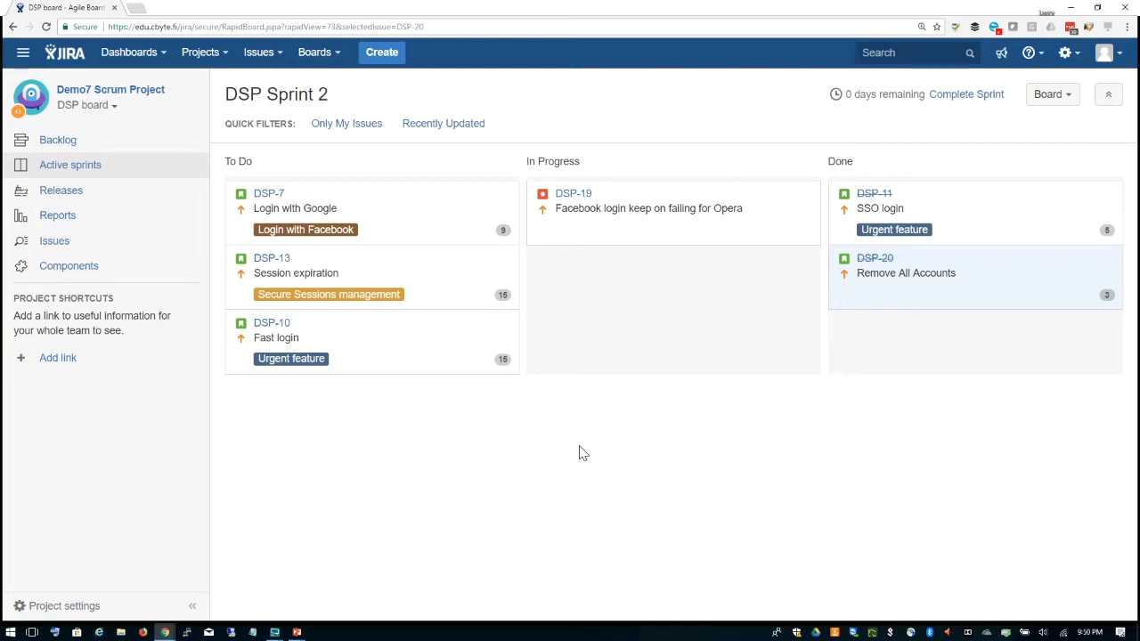
left_click(689, 229)
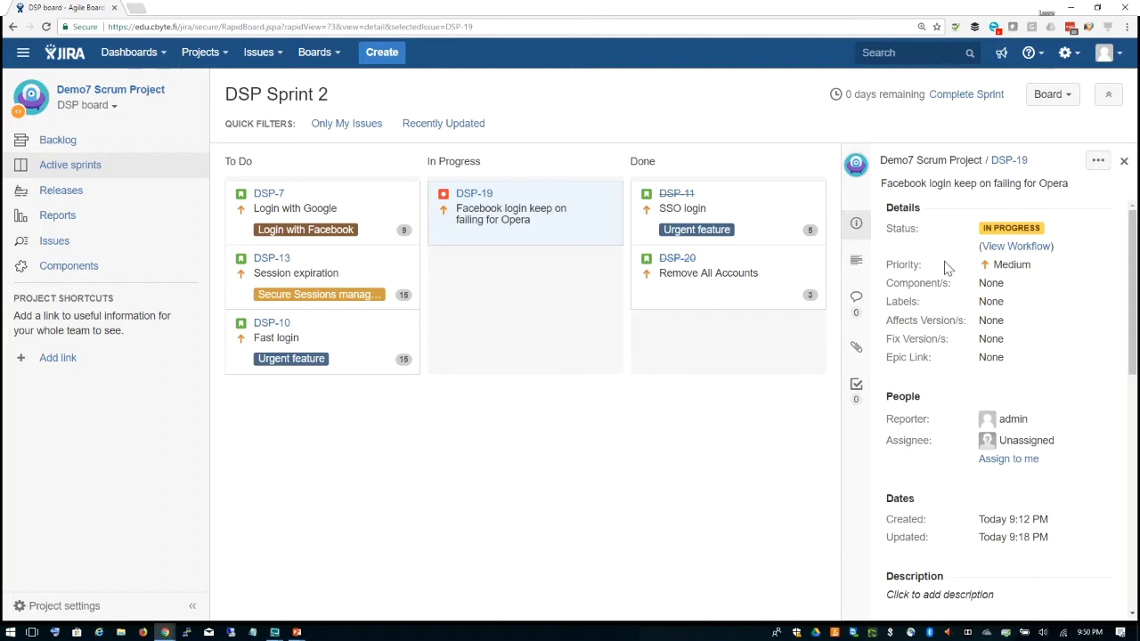
Step: Review DSP-19's description and attachments, then DSP-13's details, and close the detail panel
left_click(857, 265)
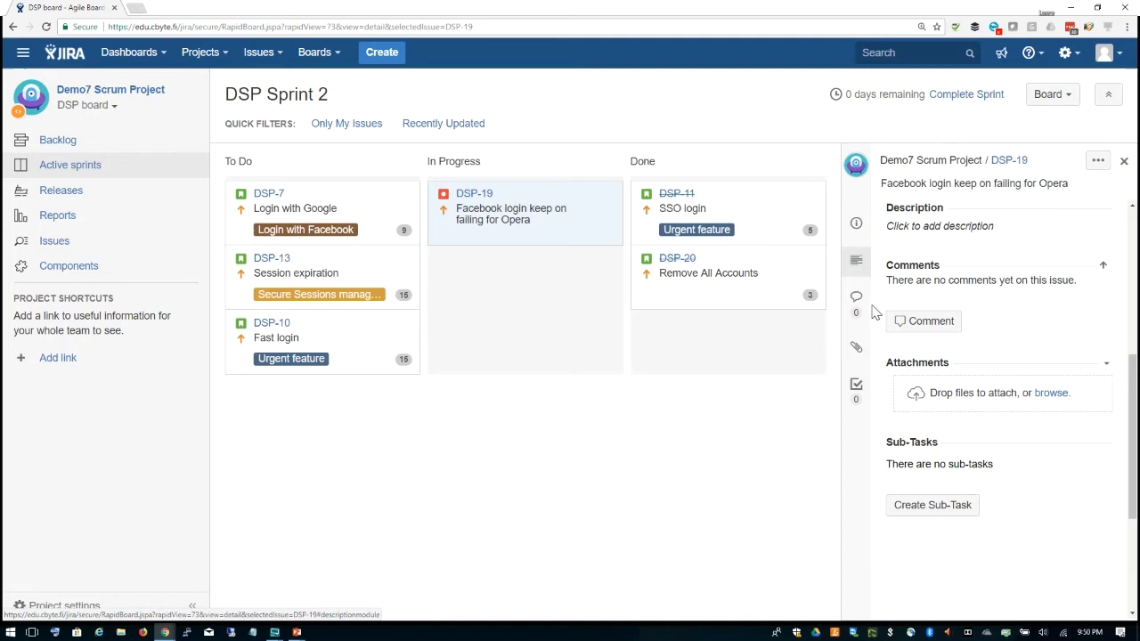
left_click(856, 349)
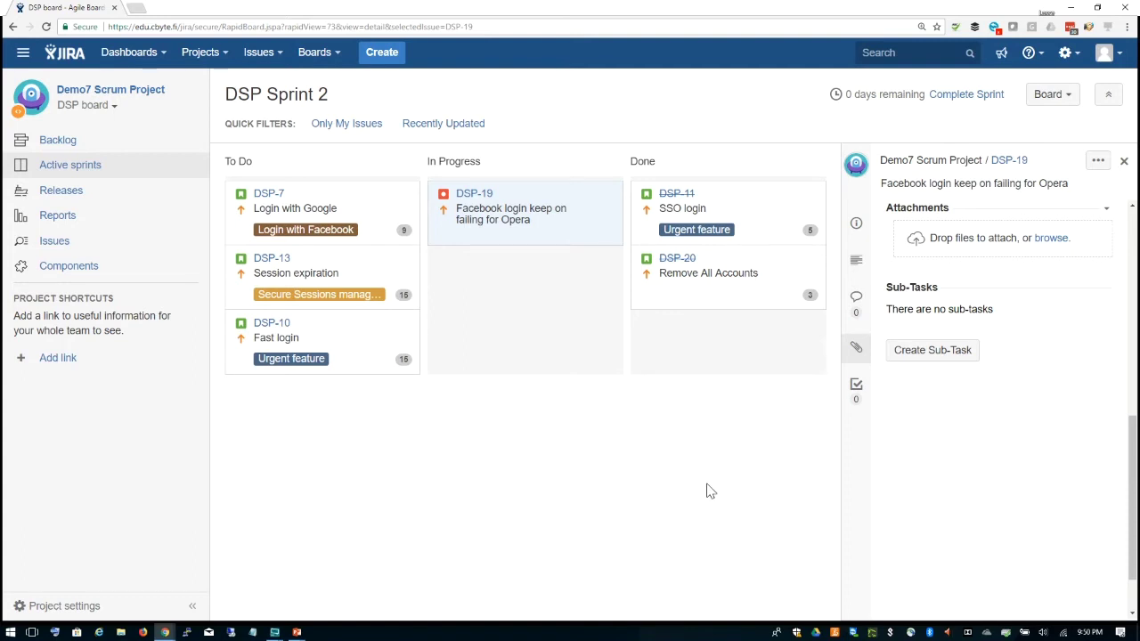
left_click(336, 264)
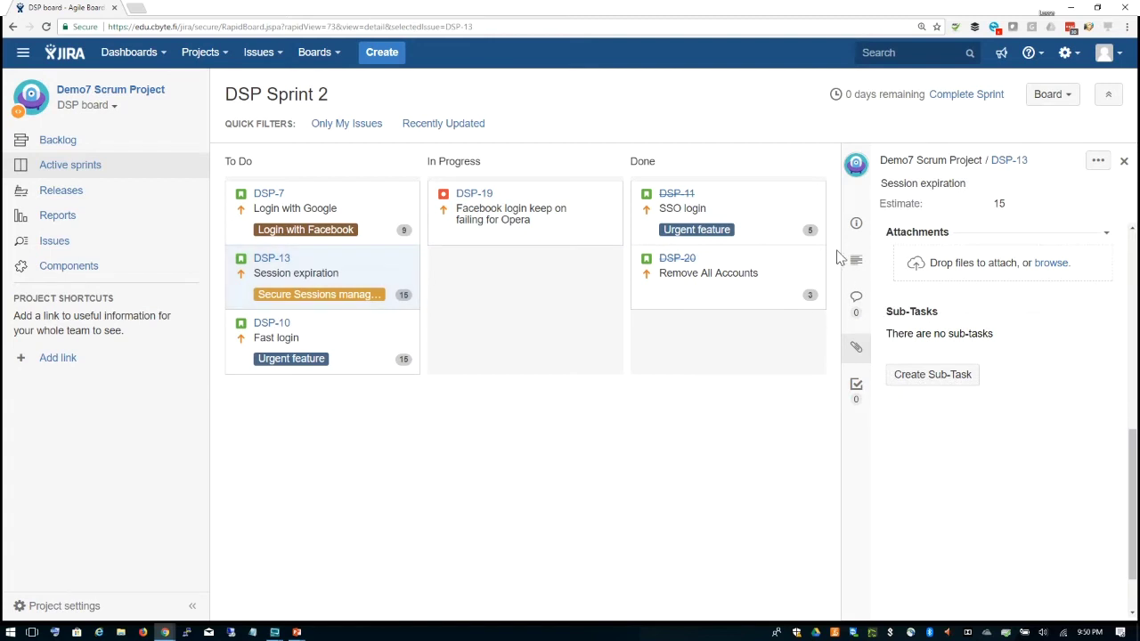
left_click(855, 223)
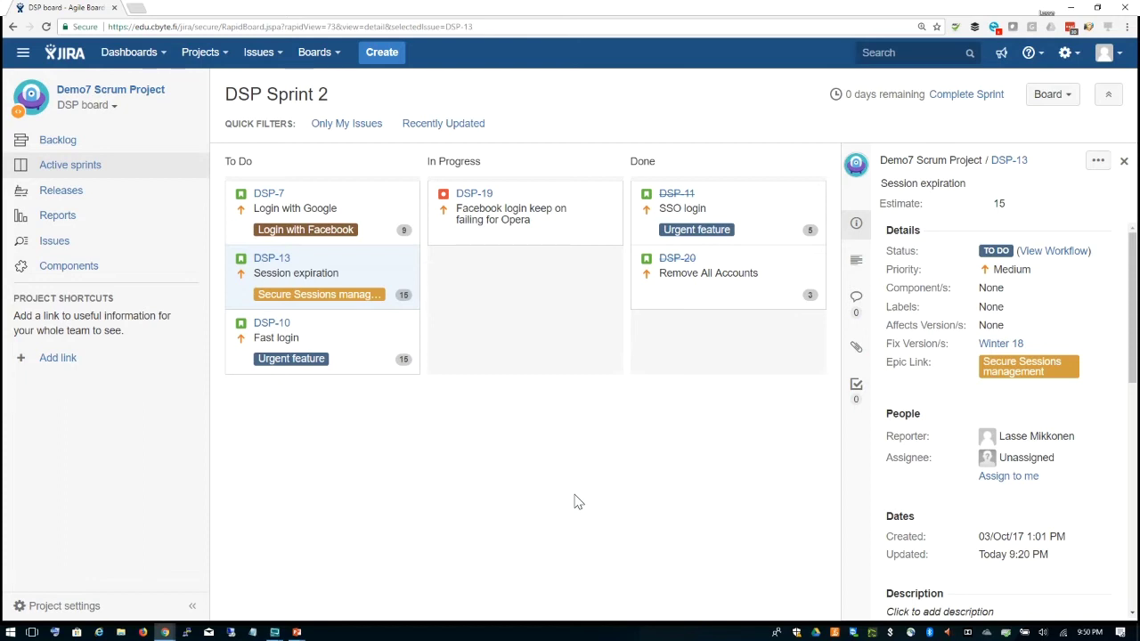
left_click(1123, 162)
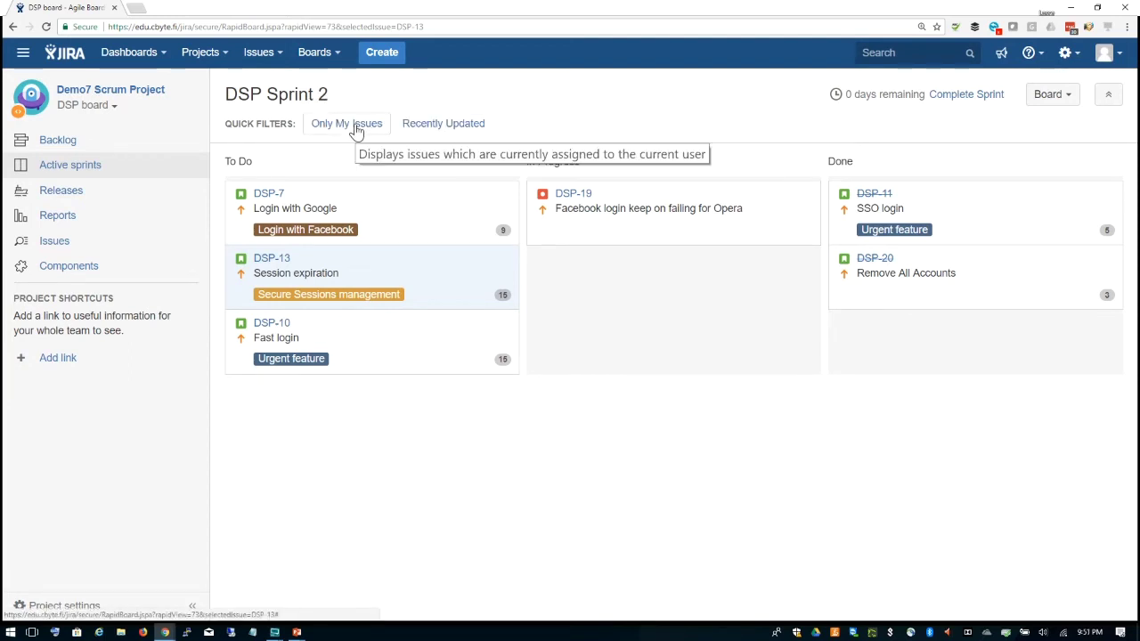
Step: Apply the Recently Updated quick filter to the Sprint 2 board and open the Board menu
left_click(443, 128)
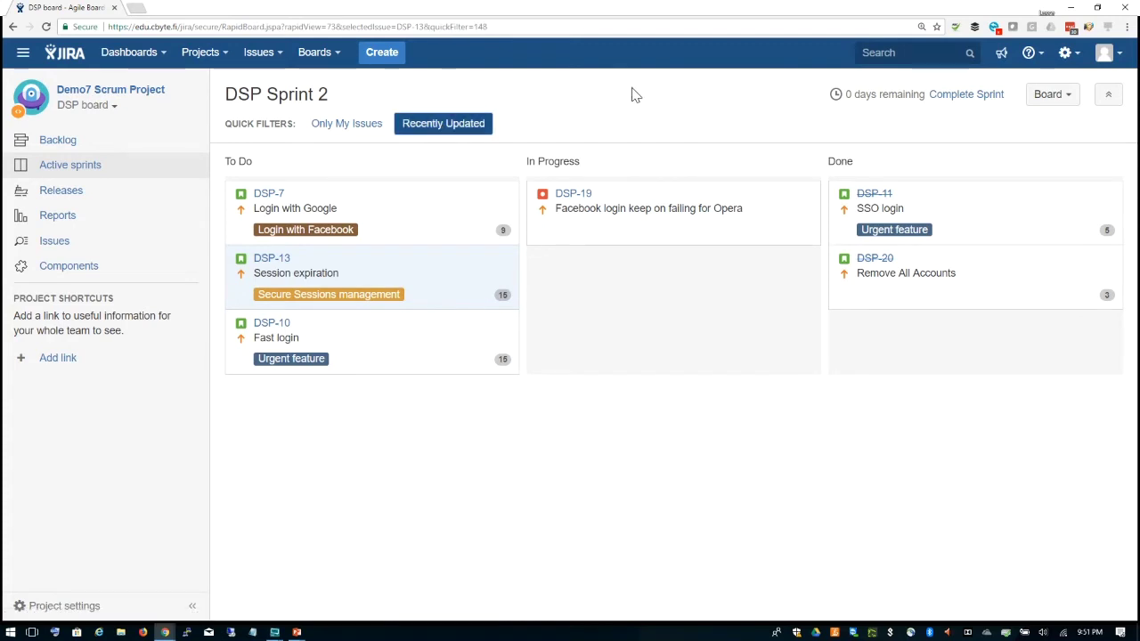
left_click(1068, 95)
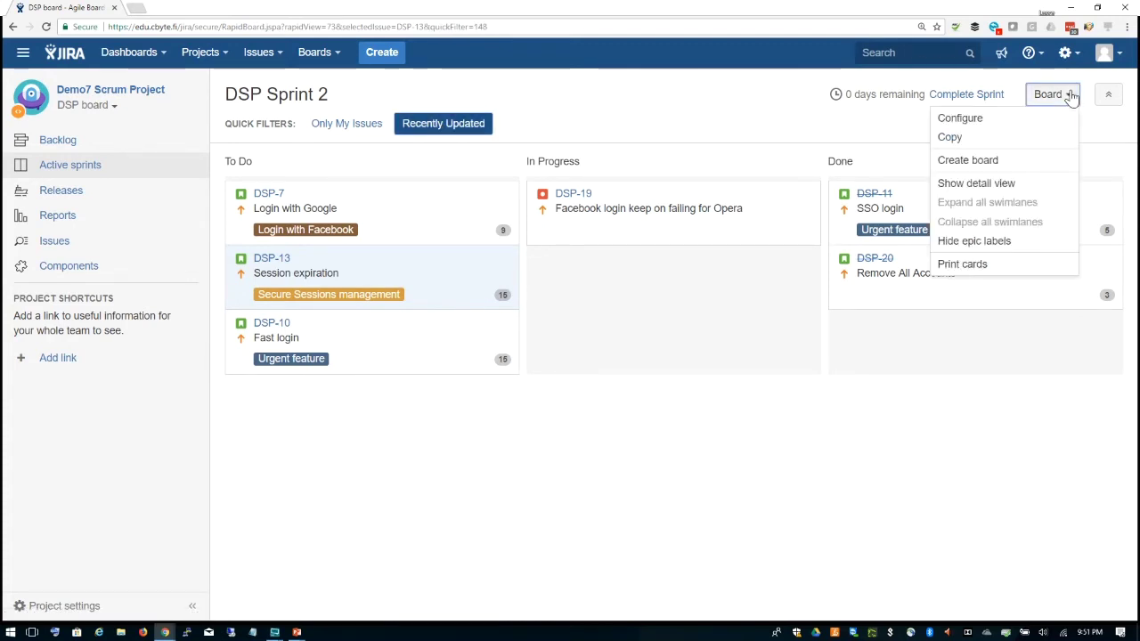
left_click(979, 126)
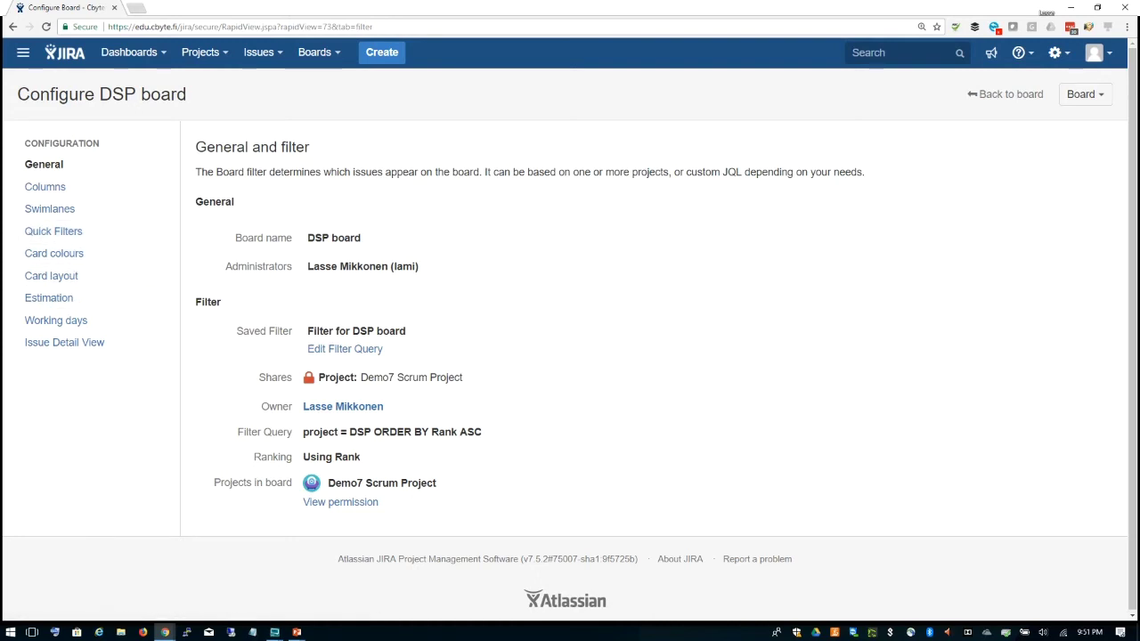
left_click(1005, 91)
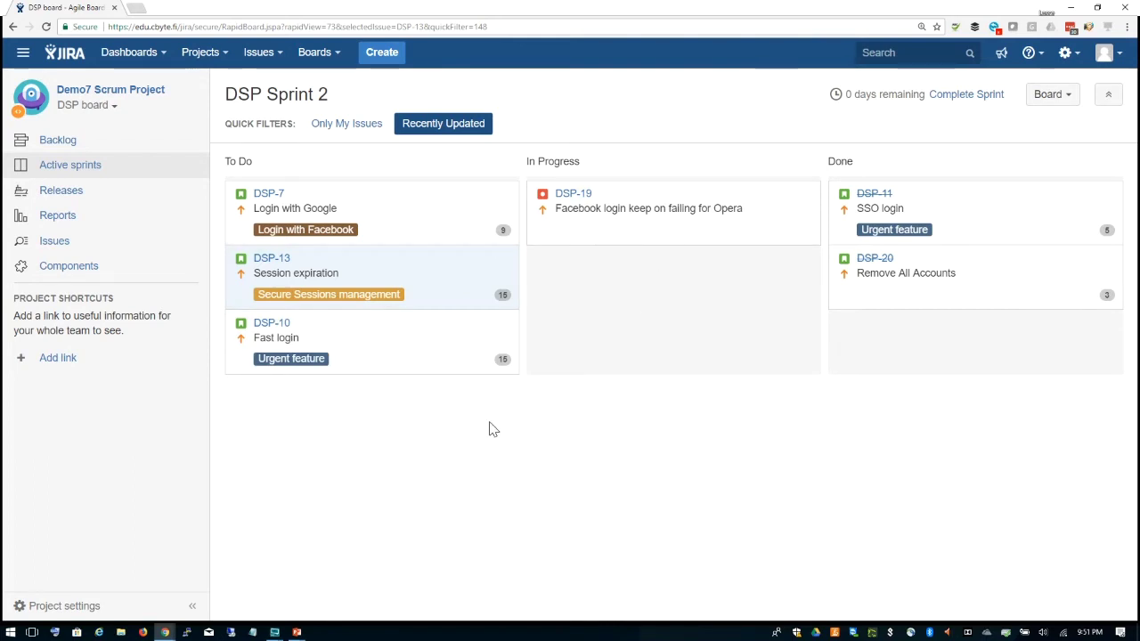
Step: Turn off the Recently Updated filter and switch to the DSP backlog
left_click(460, 124)
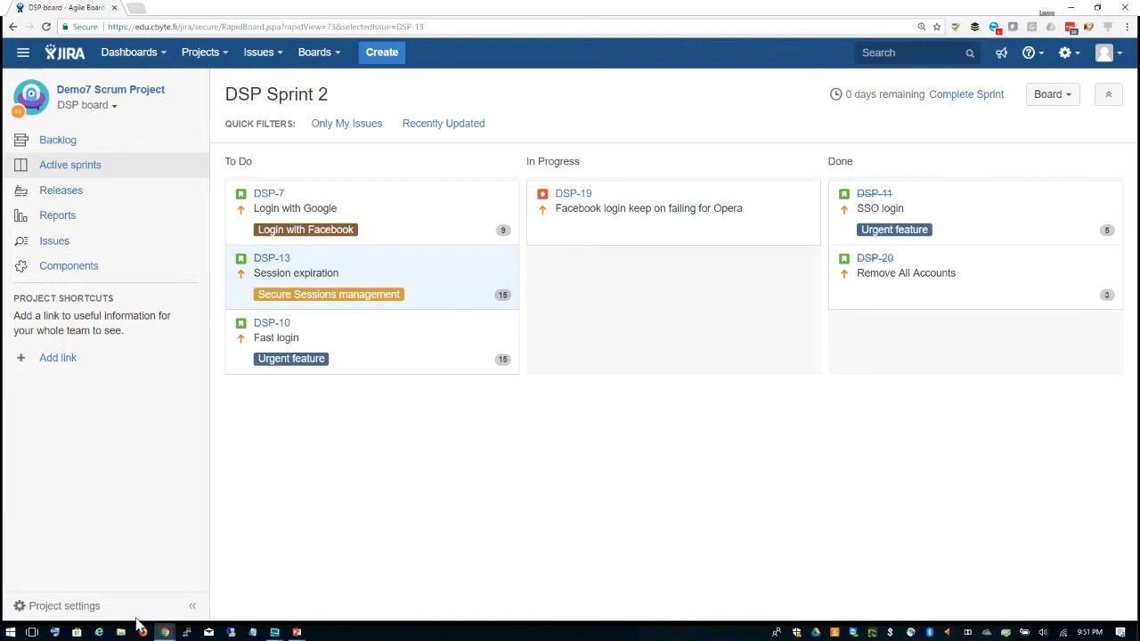
left_click(58, 142)
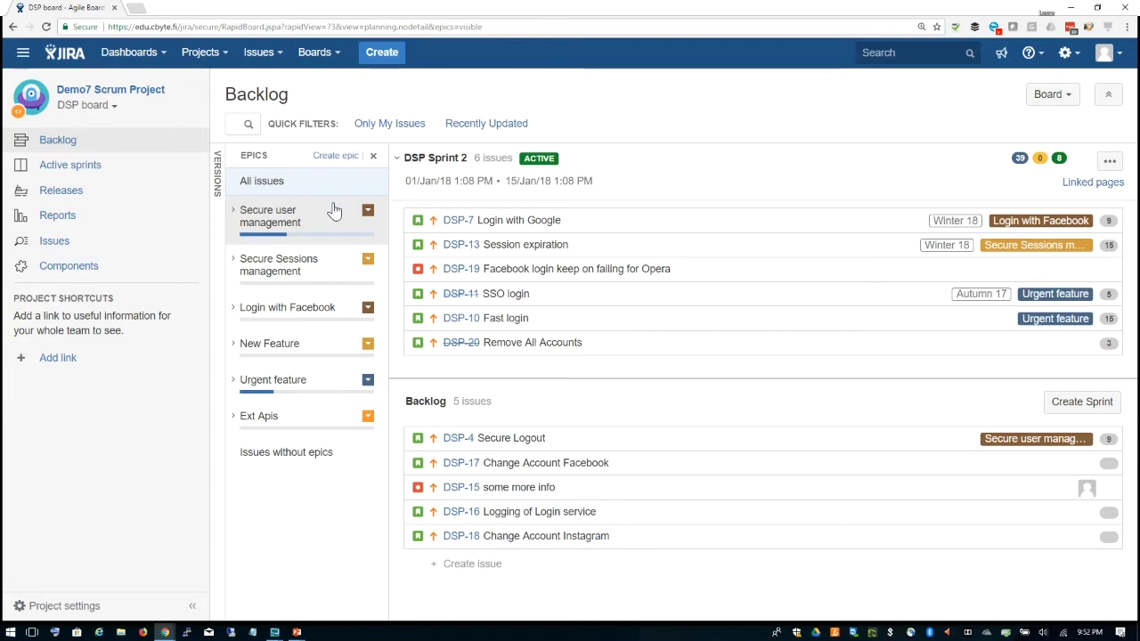
Step: Filter the backlog by each epic, from Secure user management to Ext Apis, then show all issues
left_click(374, 158)
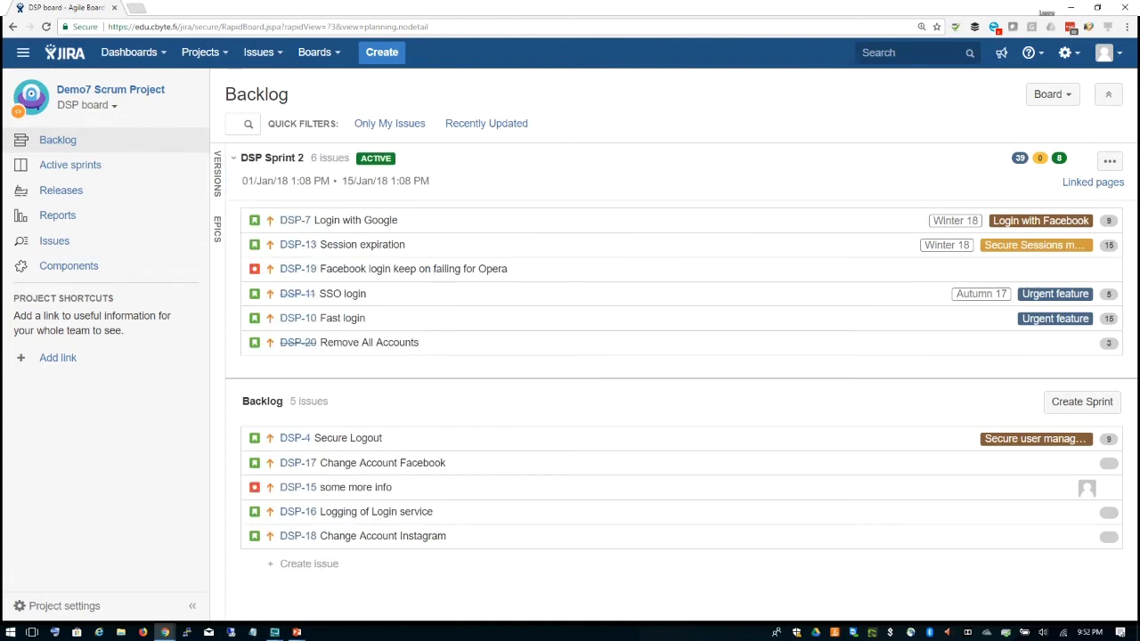
left_click(219, 234)
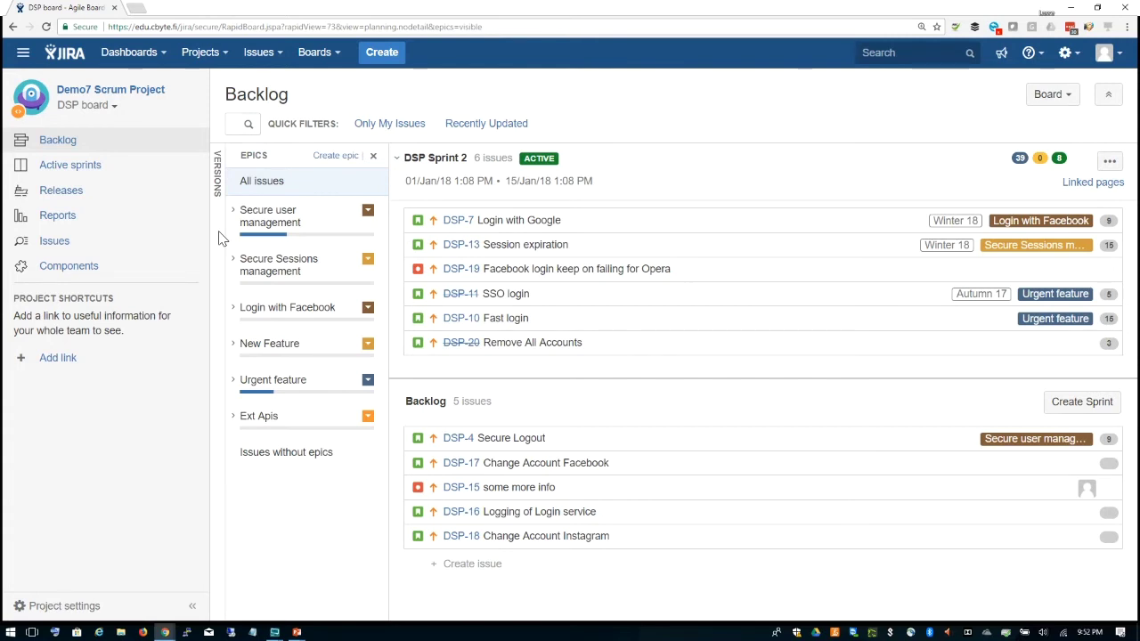
left_click(311, 225)
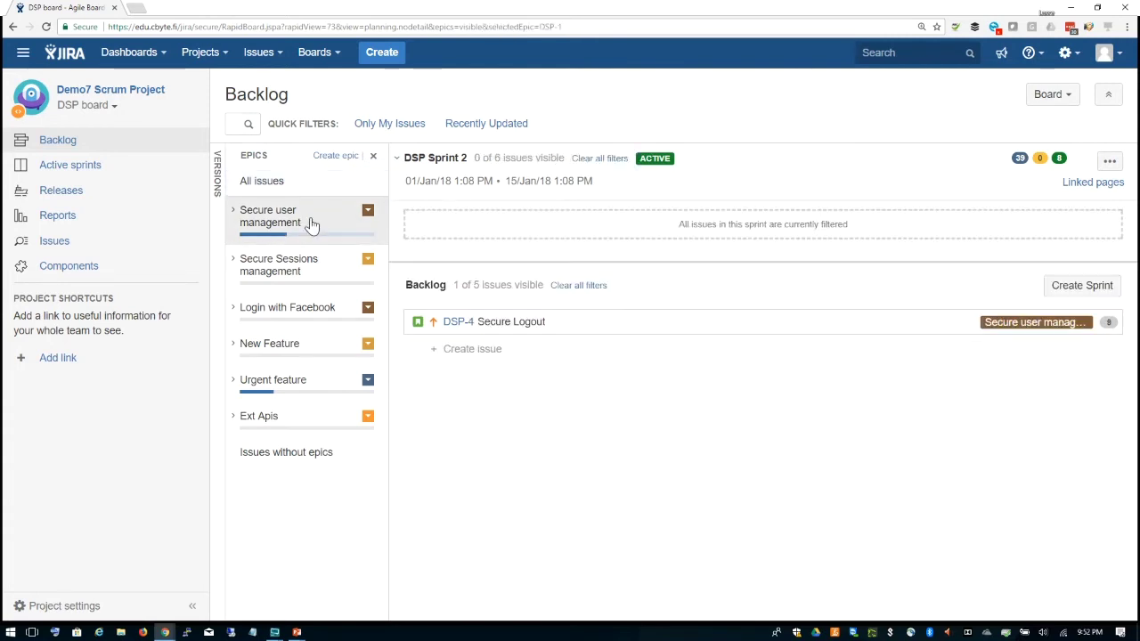
left_click(322, 273)
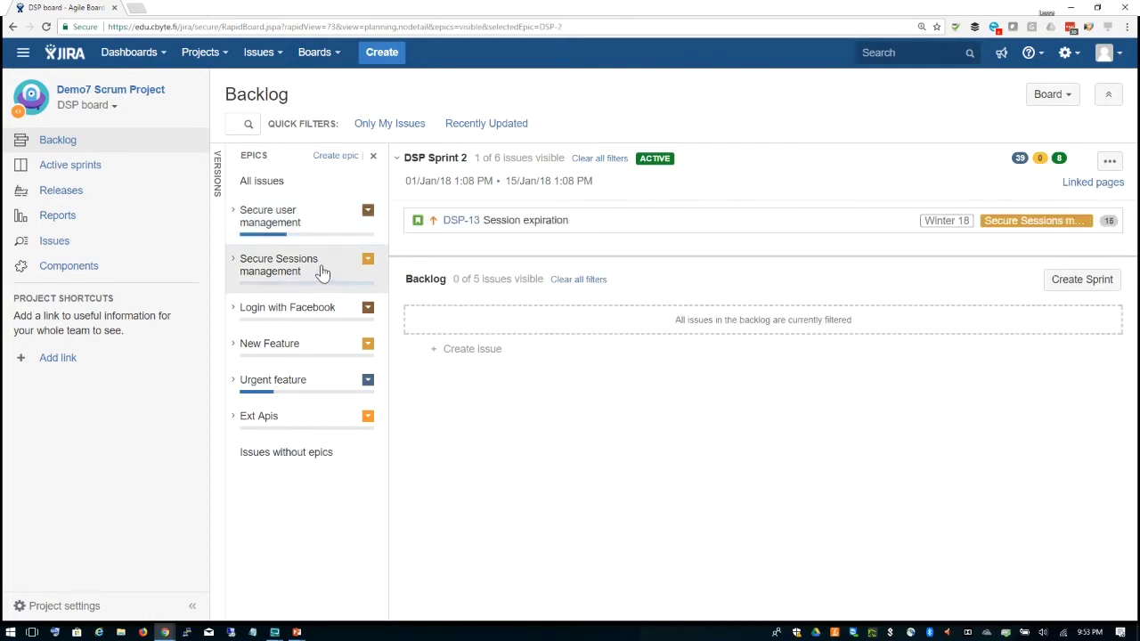
left_click(316, 309)
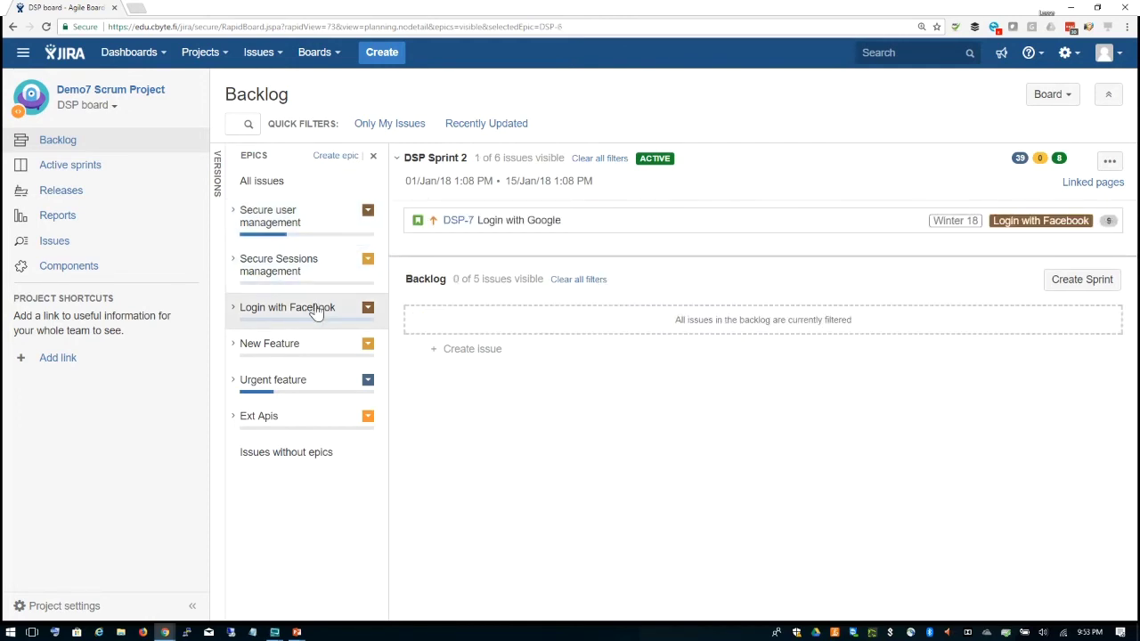
left_click(312, 350)
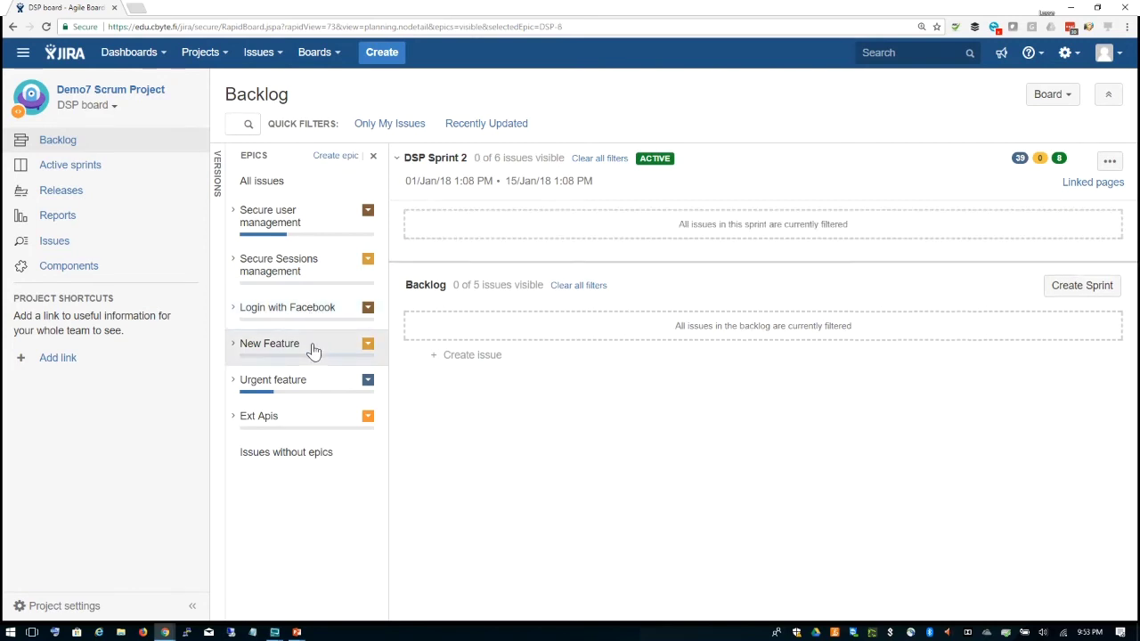
left_click(313, 390)
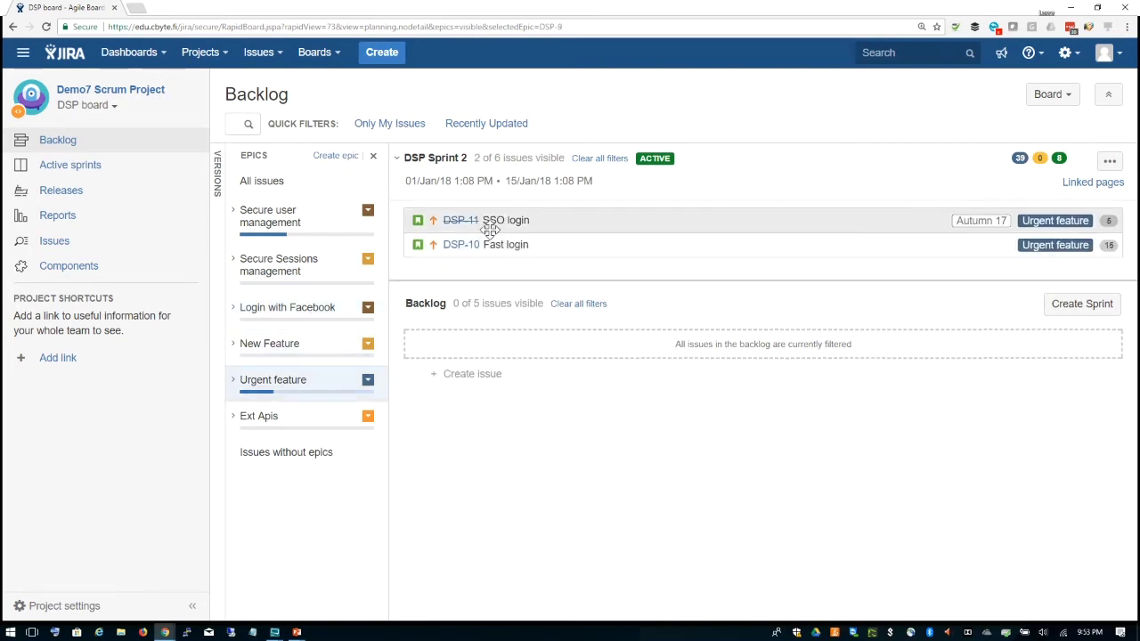
left_click(307, 424)
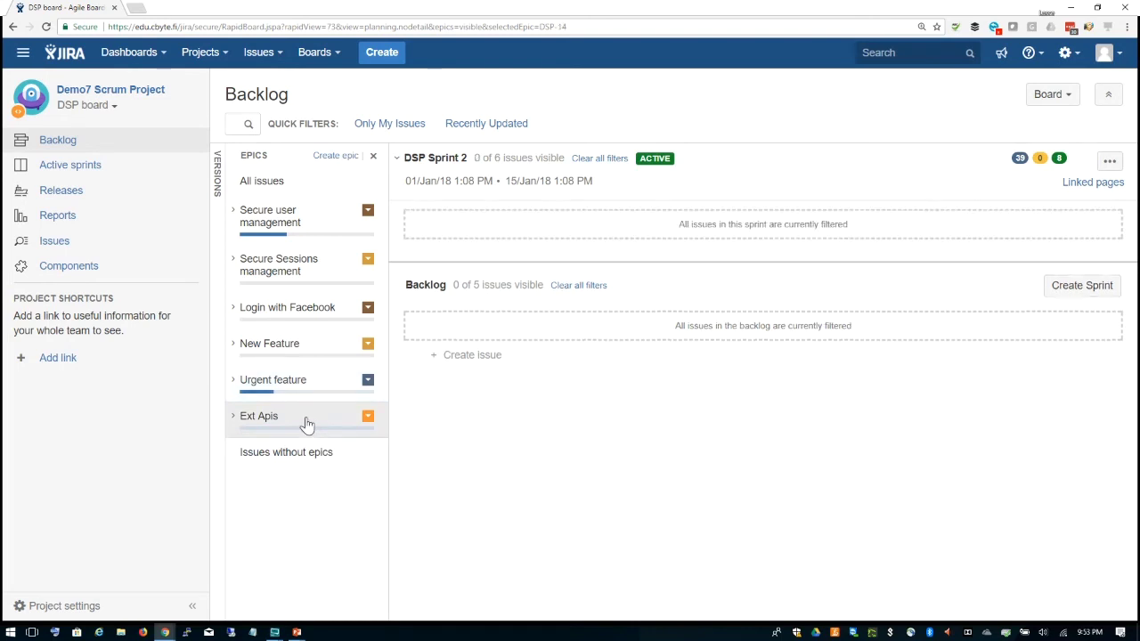
left_click(311, 383)
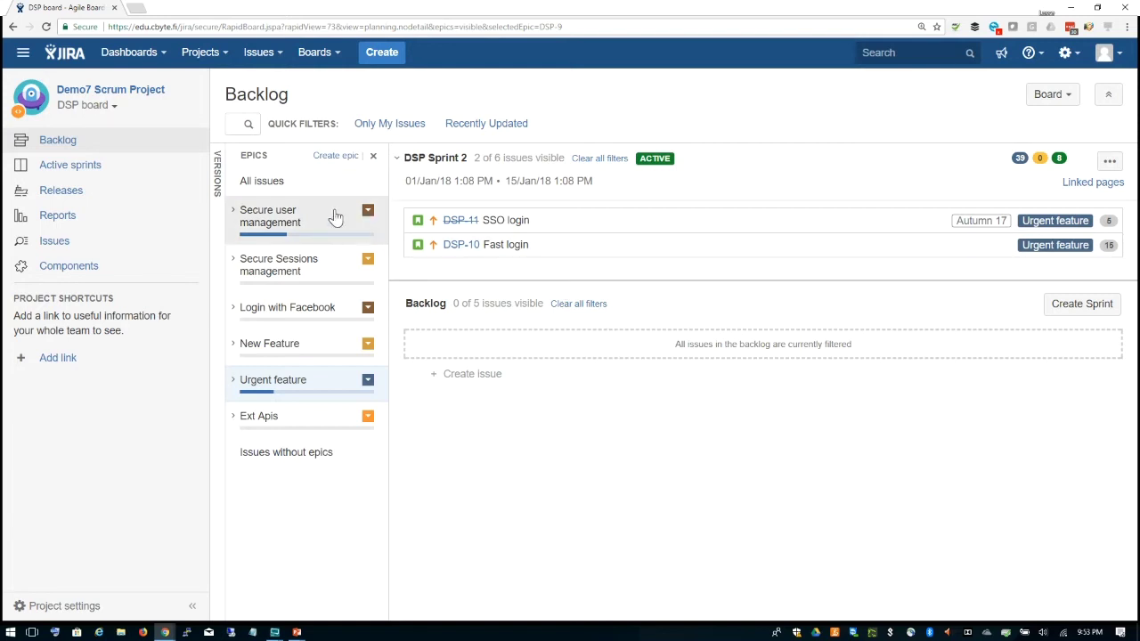
left_click(284, 189)
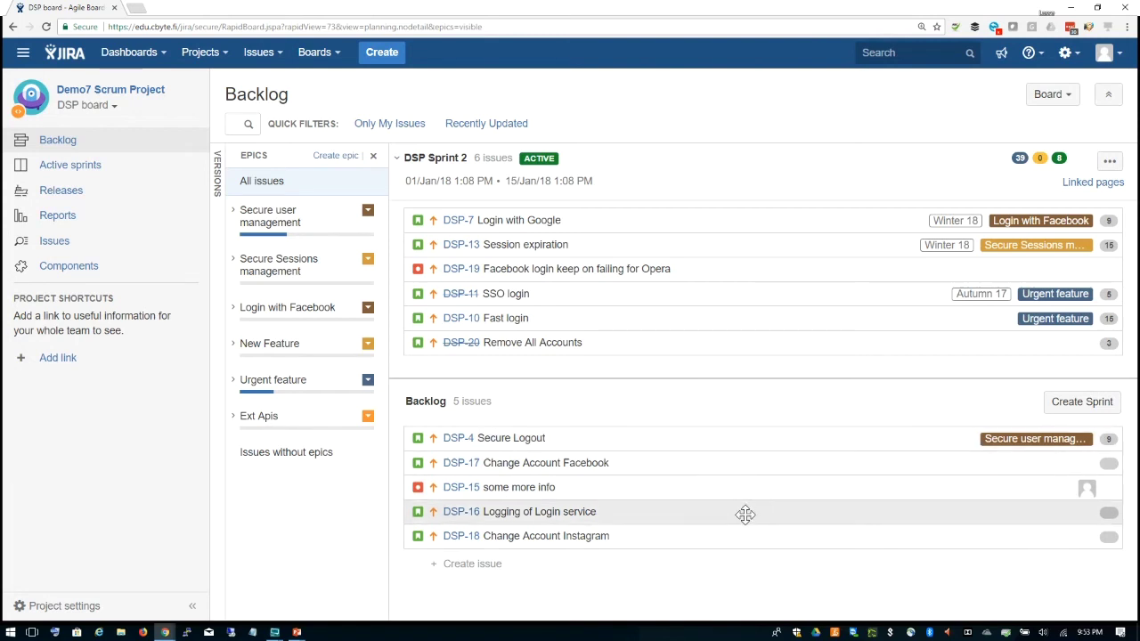
Step: Drag DSP-16 to the top of the backlog, then DSP-17 and DSP-15 beneath it
left_click_drag(745, 515, 739, 441)
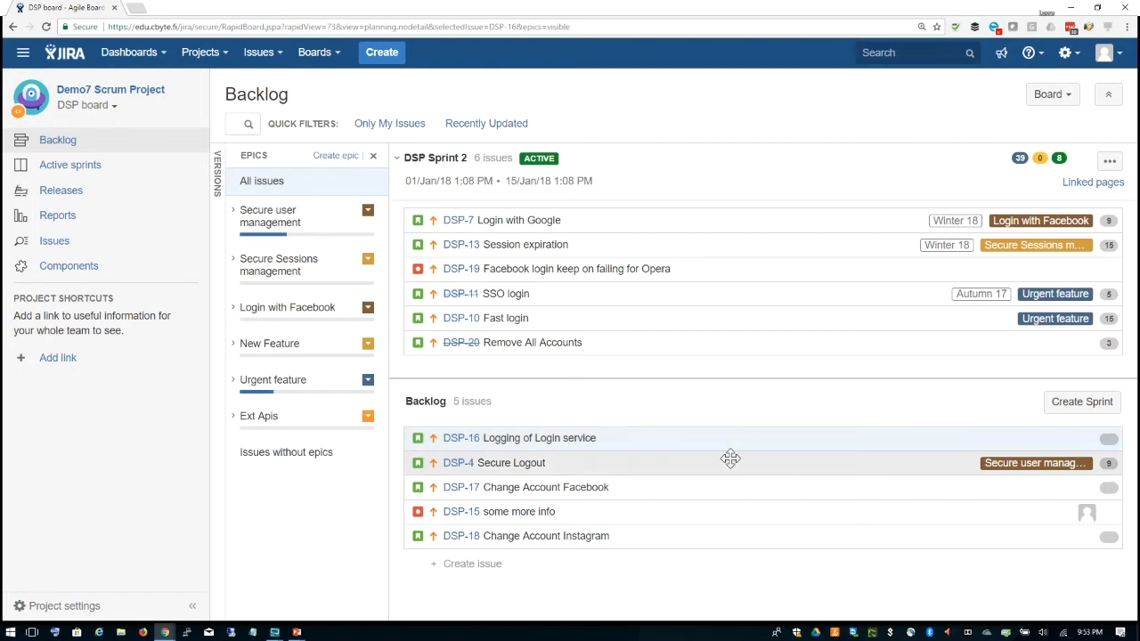
left_click_drag(714, 478, 714, 466)
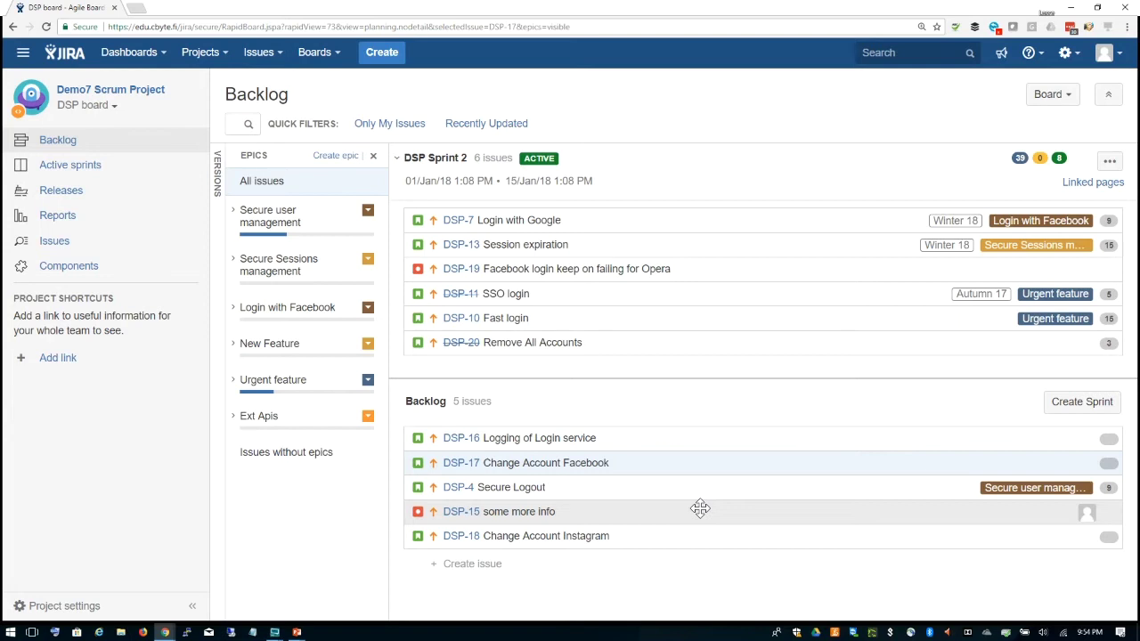
left_click_drag(699, 508, 694, 458)
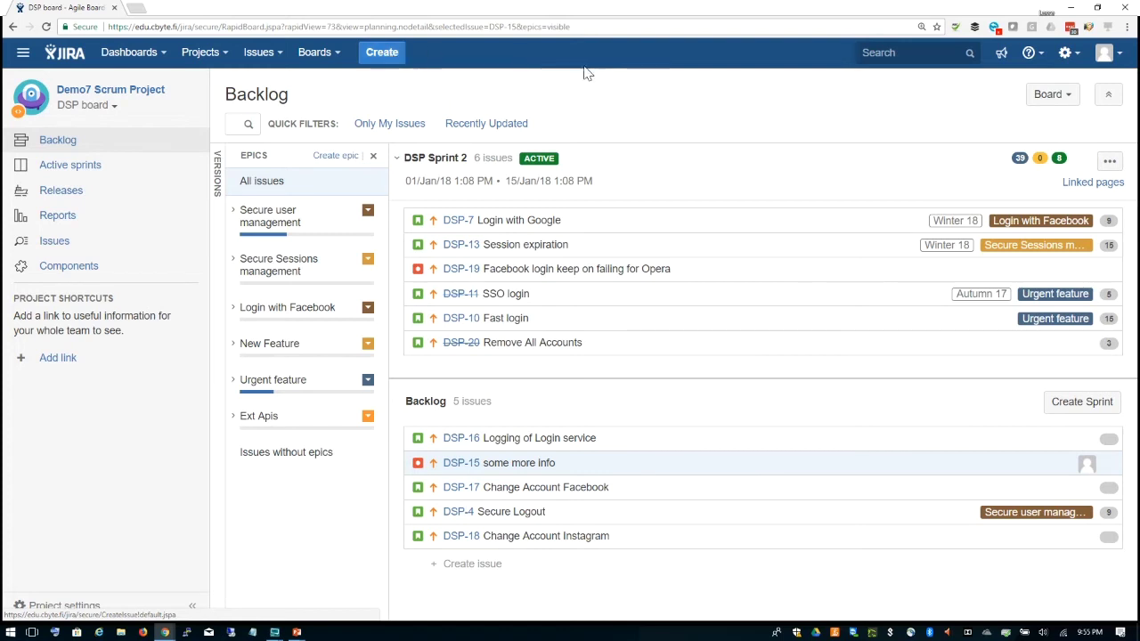
Step: Start a new Story issue in the Demo7 Scrum Project (DSP)
left_click(381, 53)
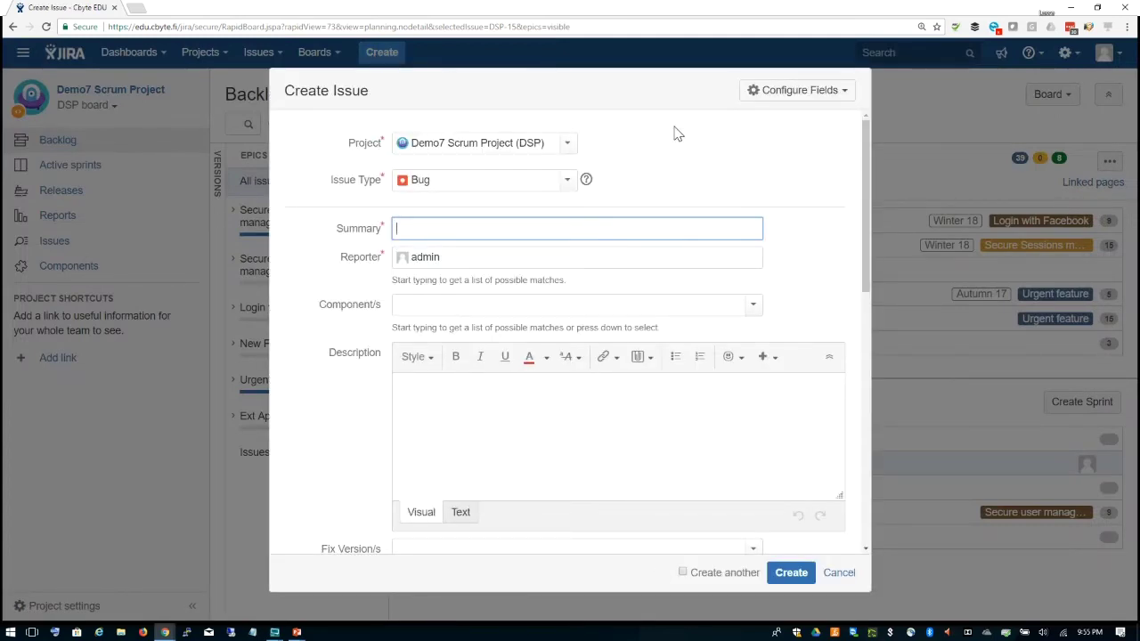
left_click(567, 145)
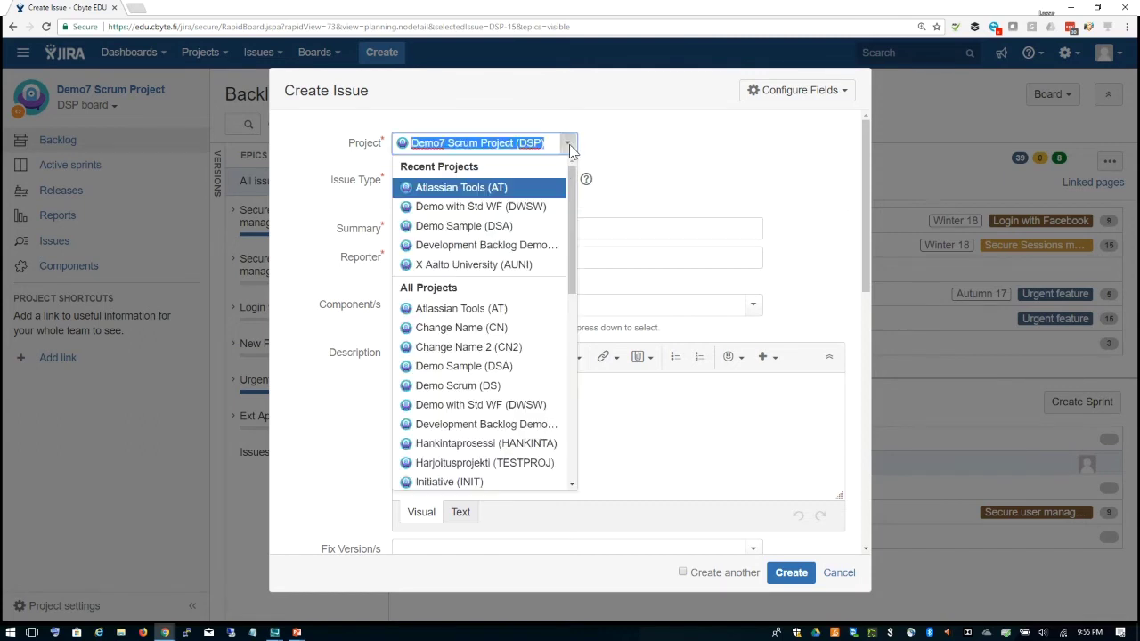
left_click(567, 144)
left_click(600, 150)
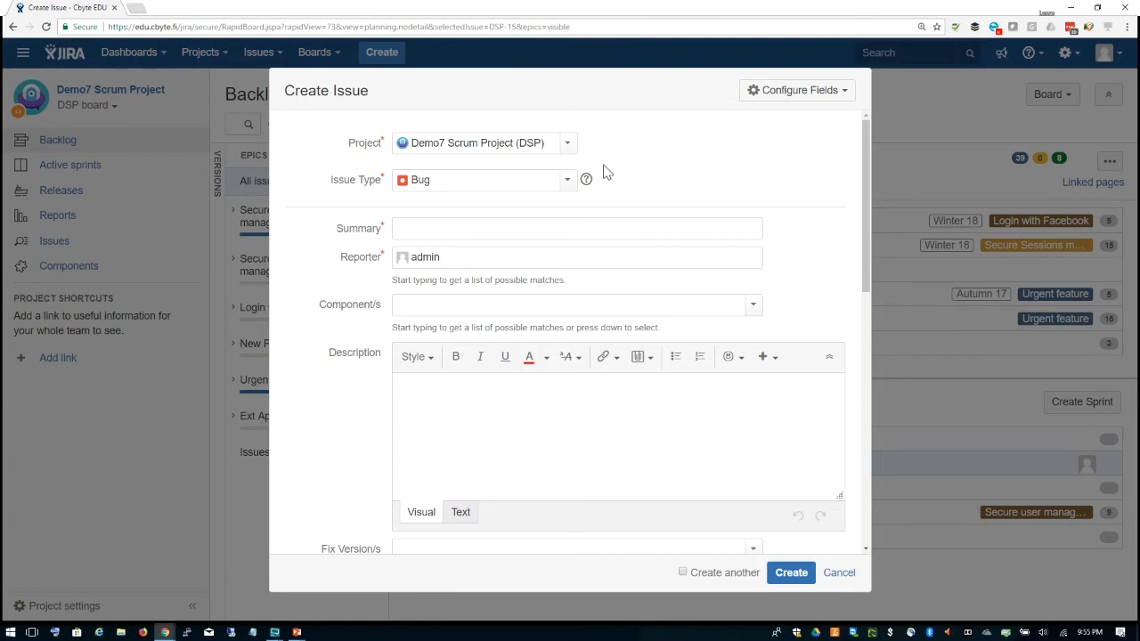
left_click(566, 181)
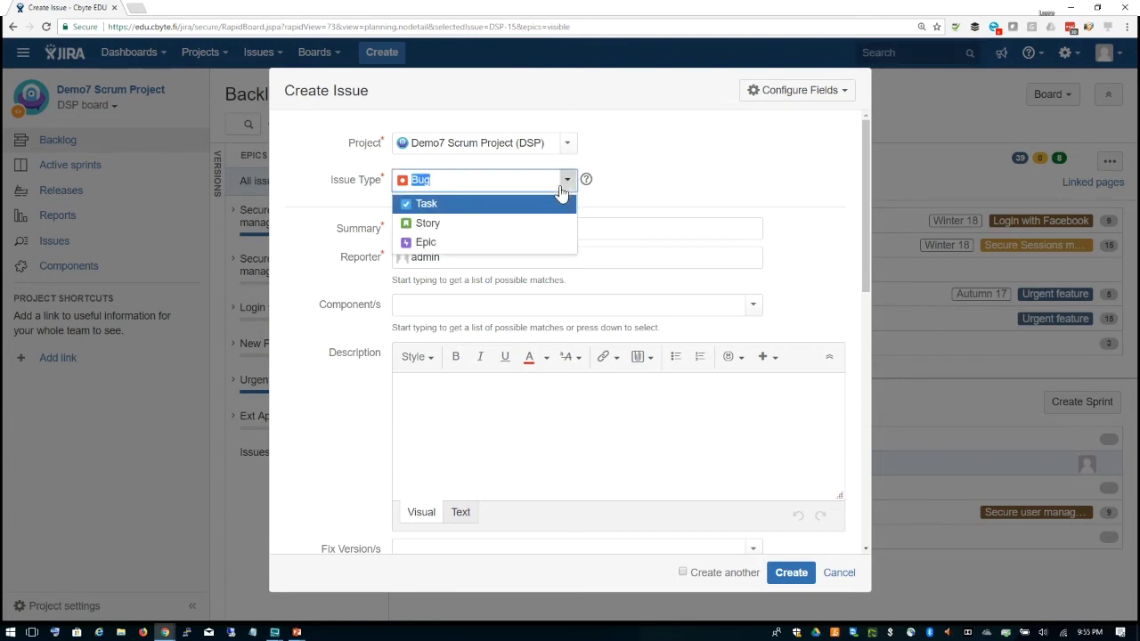
left_click(515, 225)
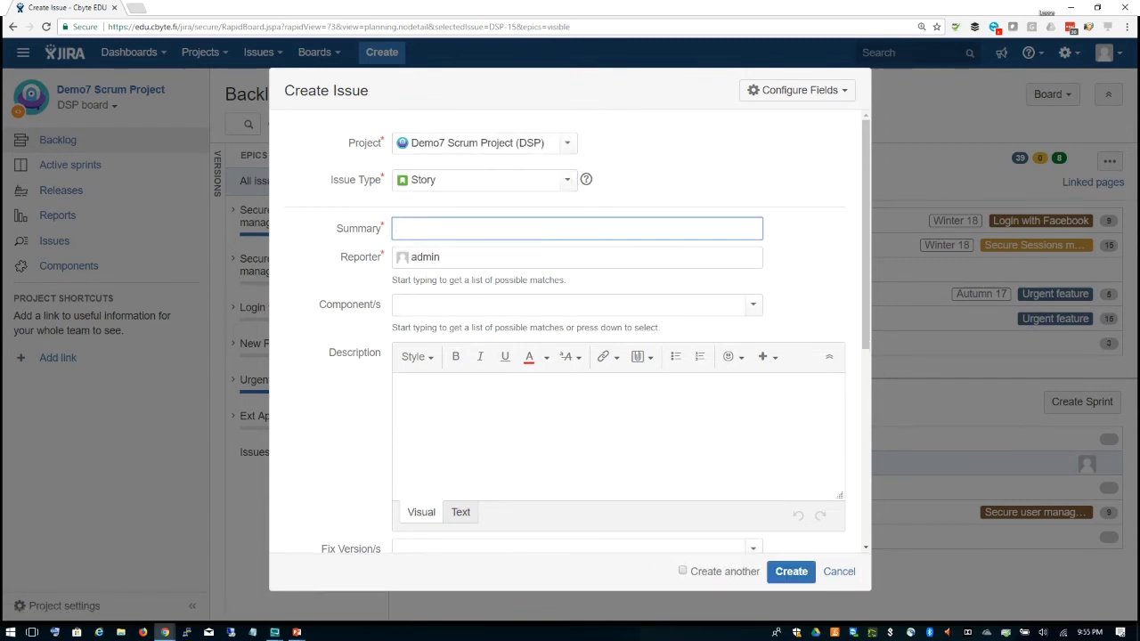
Step: Set the description to 'As a user I want to access the system so that I see relevant content'
type("As a user I want to acess the system")
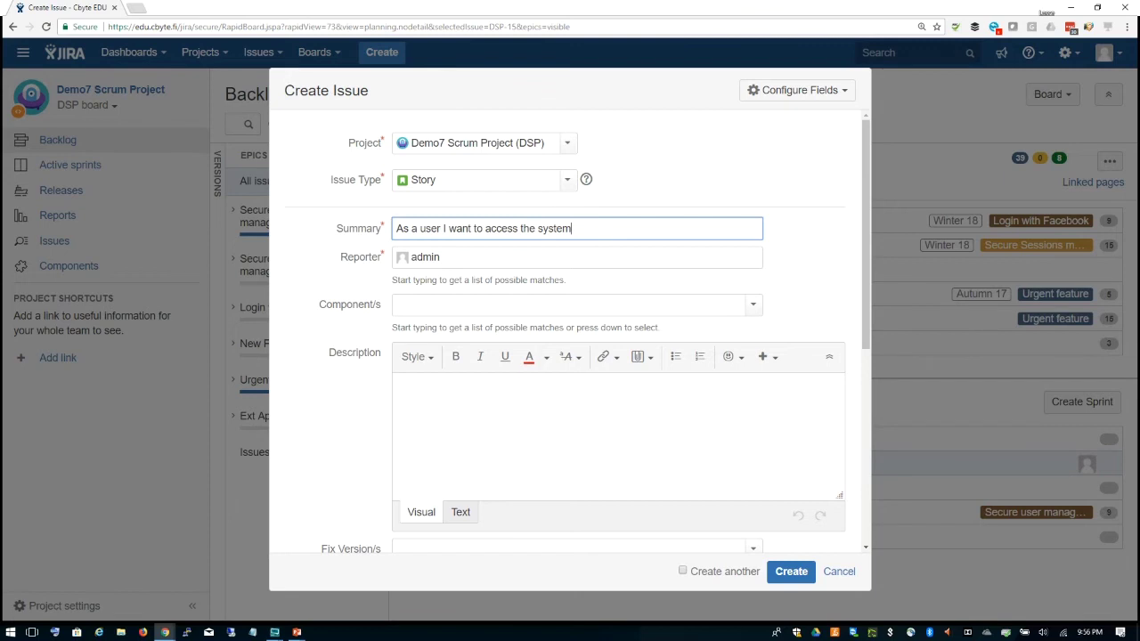
left_click_drag(573, 229, 374, 231)
key("ctrl+c")
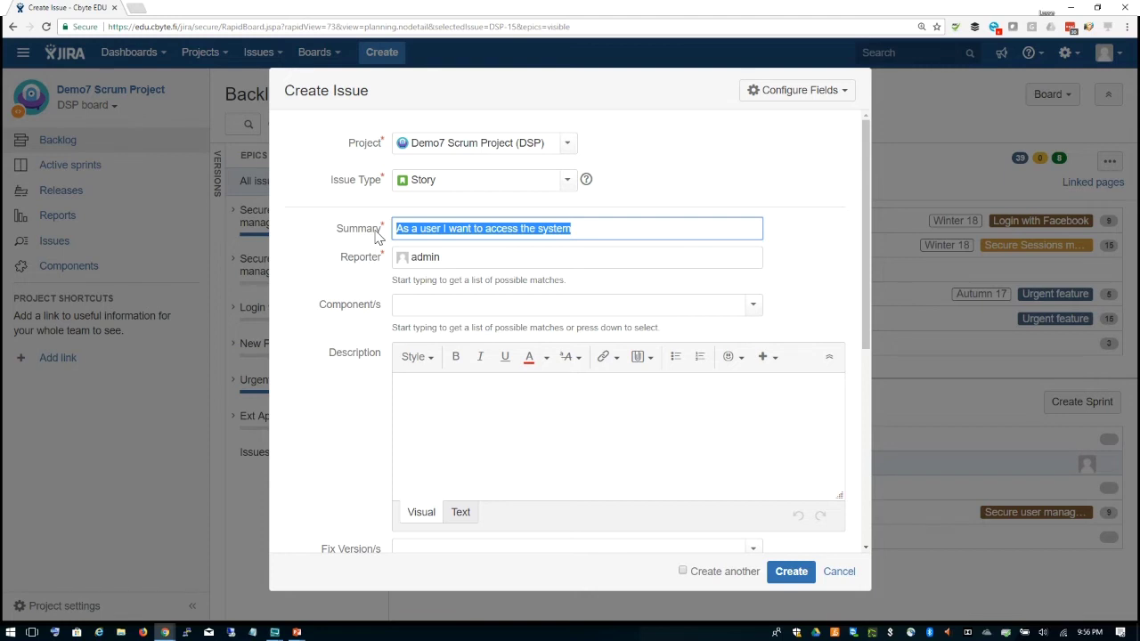
key("BackSpace")
left_click(481, 420)
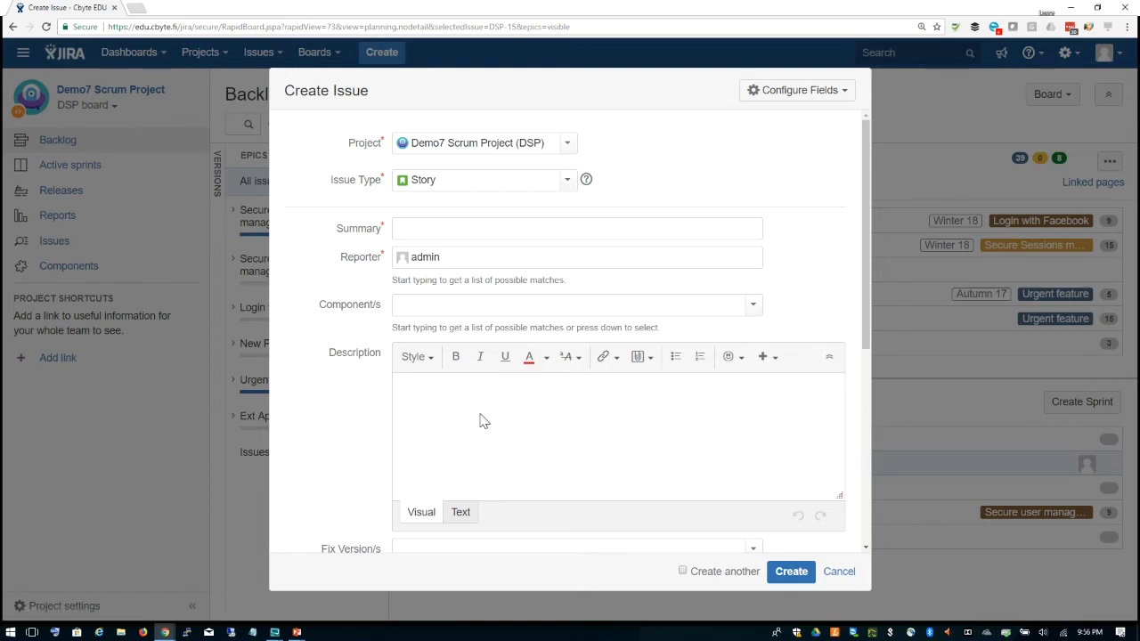
key("ctrl+v")
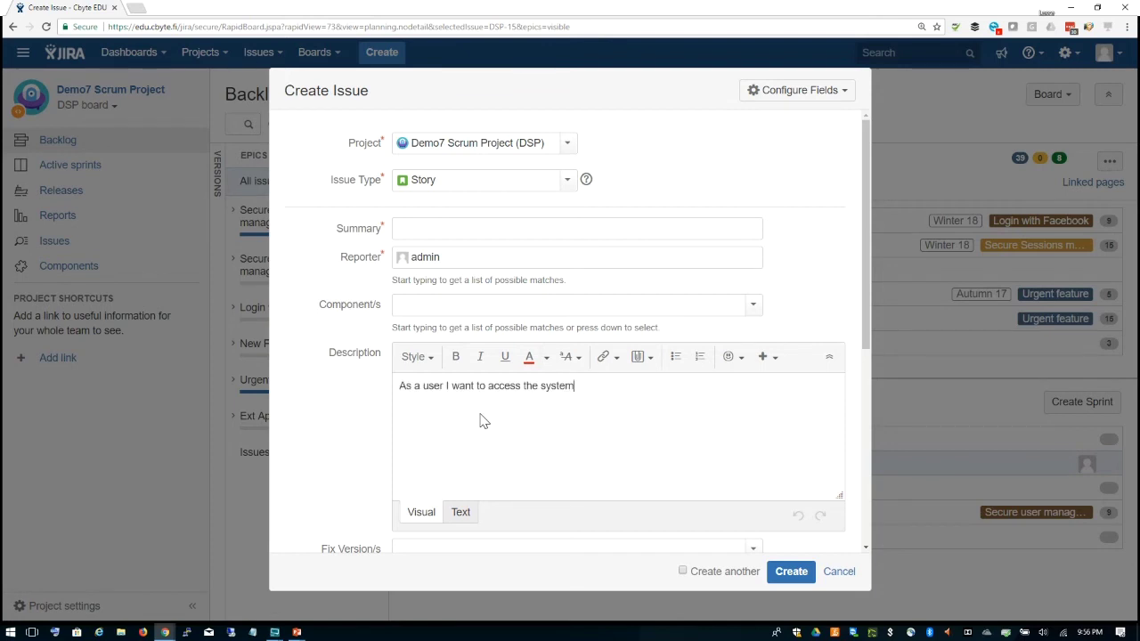
type("so that I see relevant content.")
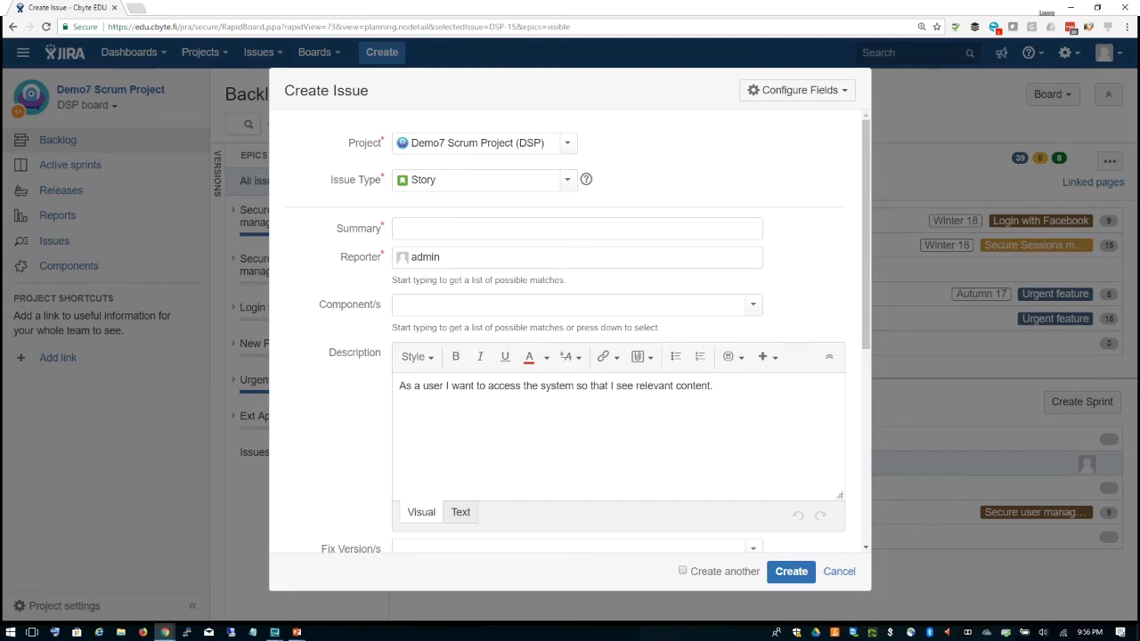
Step: Enter the summary 'Content Management', tick Create another, and create the story
left_click(534, 228)
type("Content")
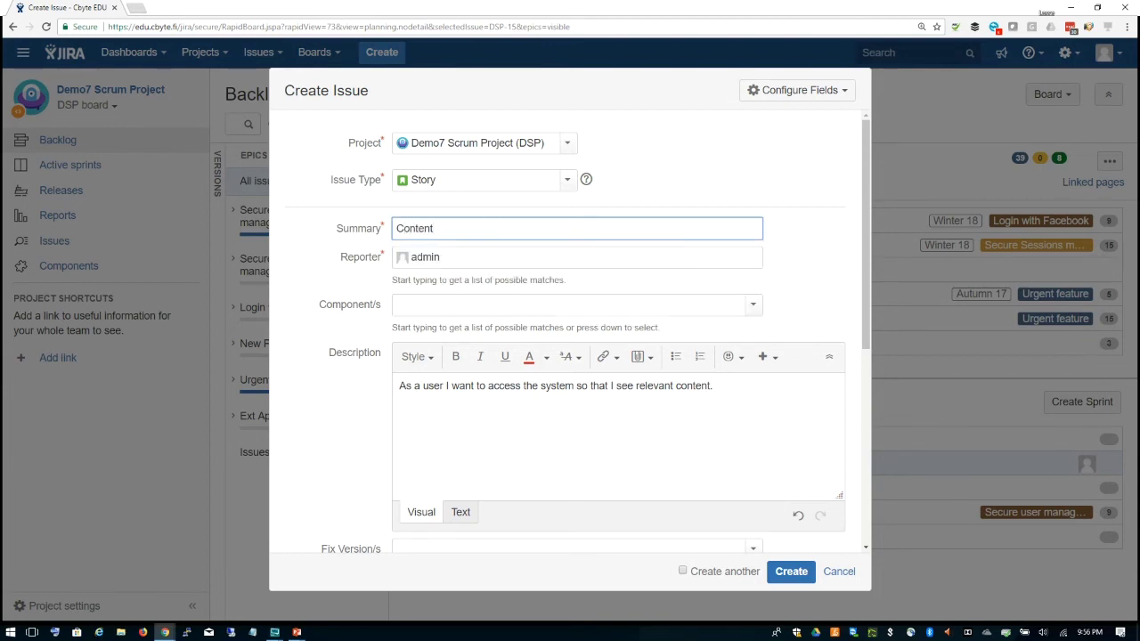
type(" Management")
left_click(683, 571)
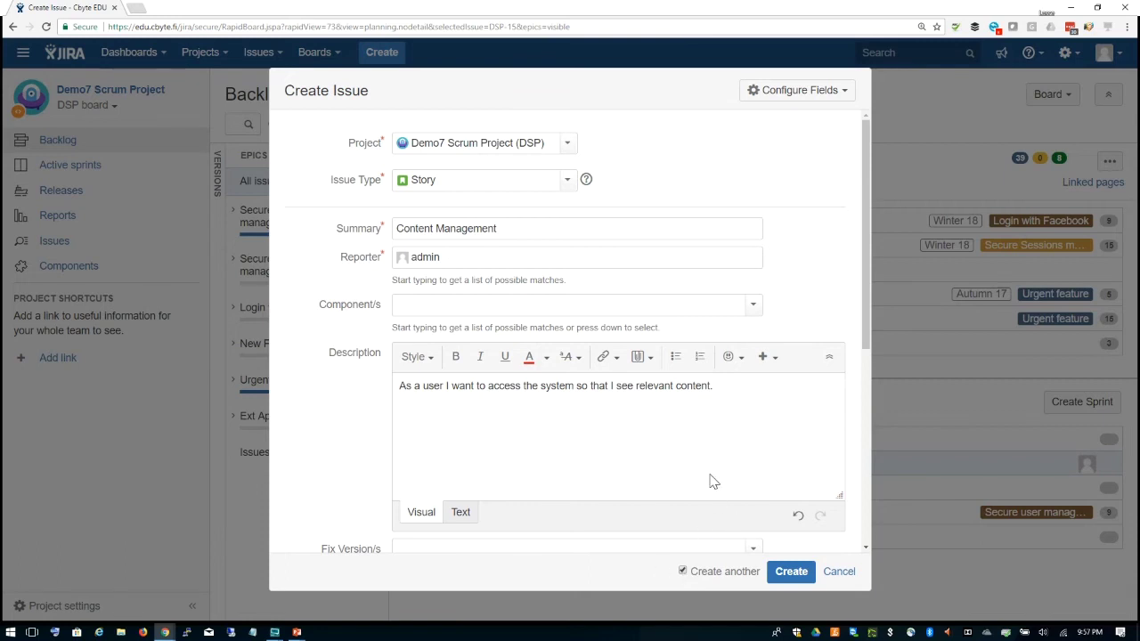
left_click(786, 572)
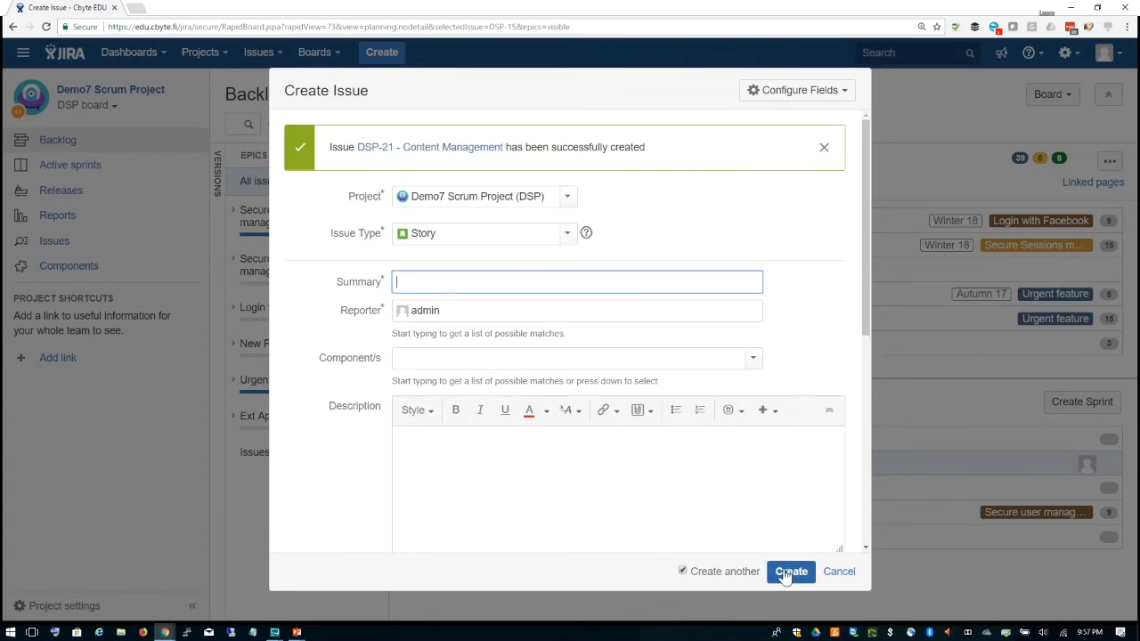
Step: Set the new issue's type to Bug
left_click(568, 234)
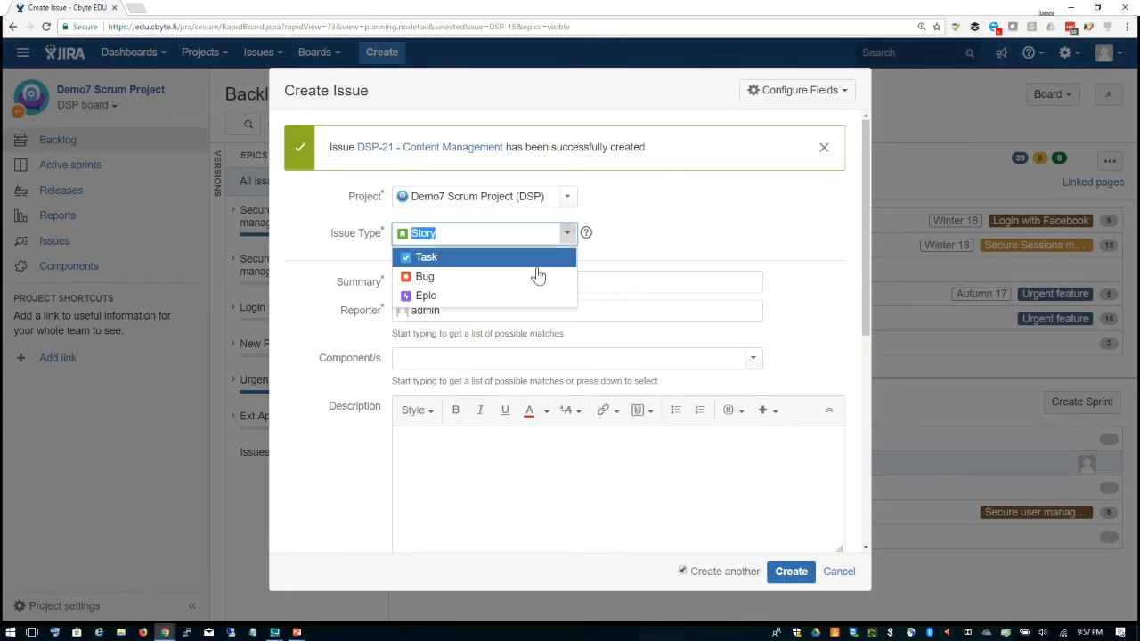
left_click(534, 275)
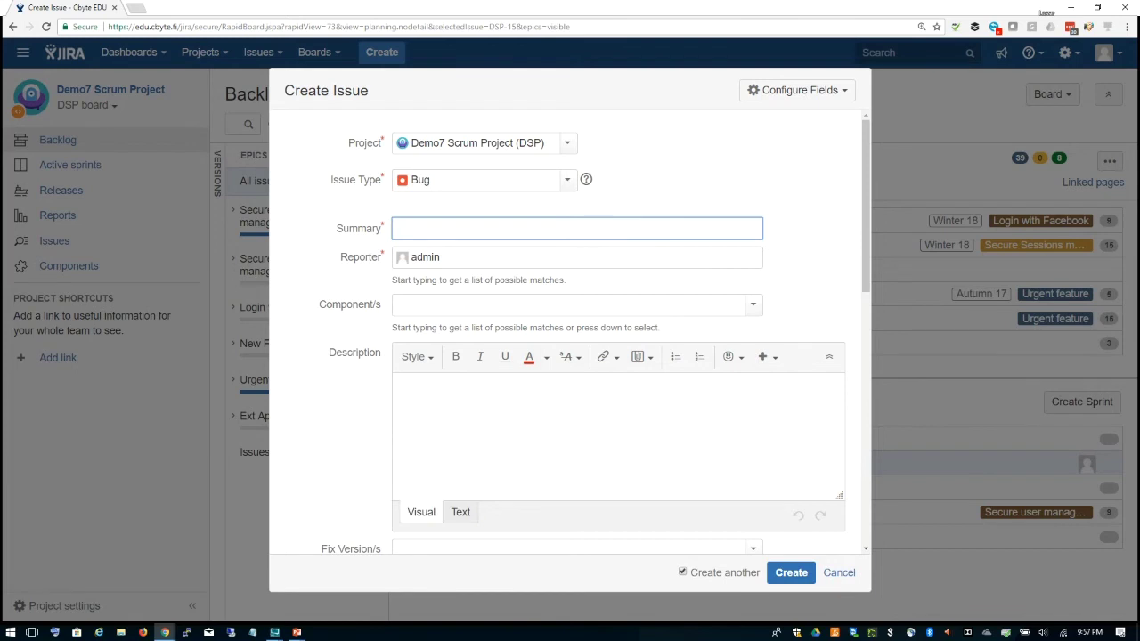
key("Down")
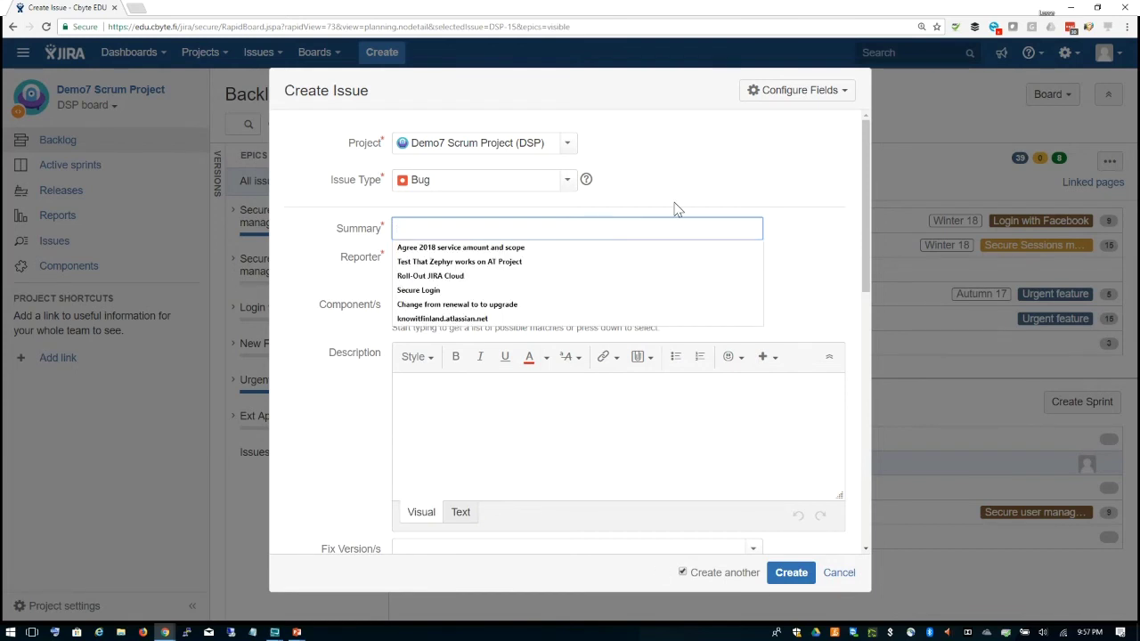
left_click(679, 201)
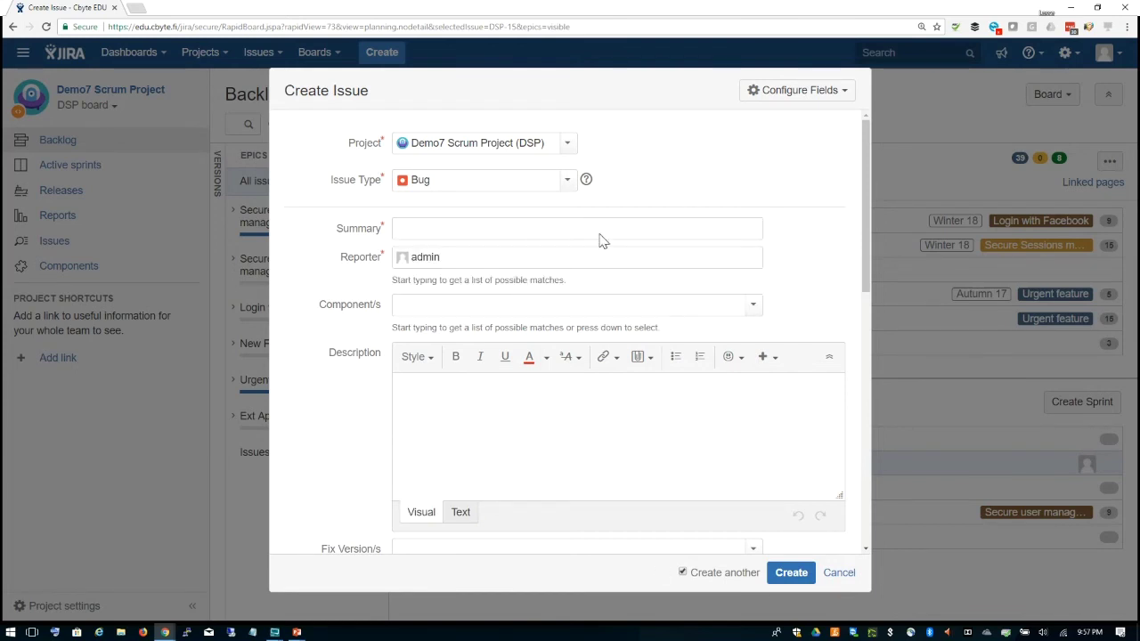
left_click(547, 227)
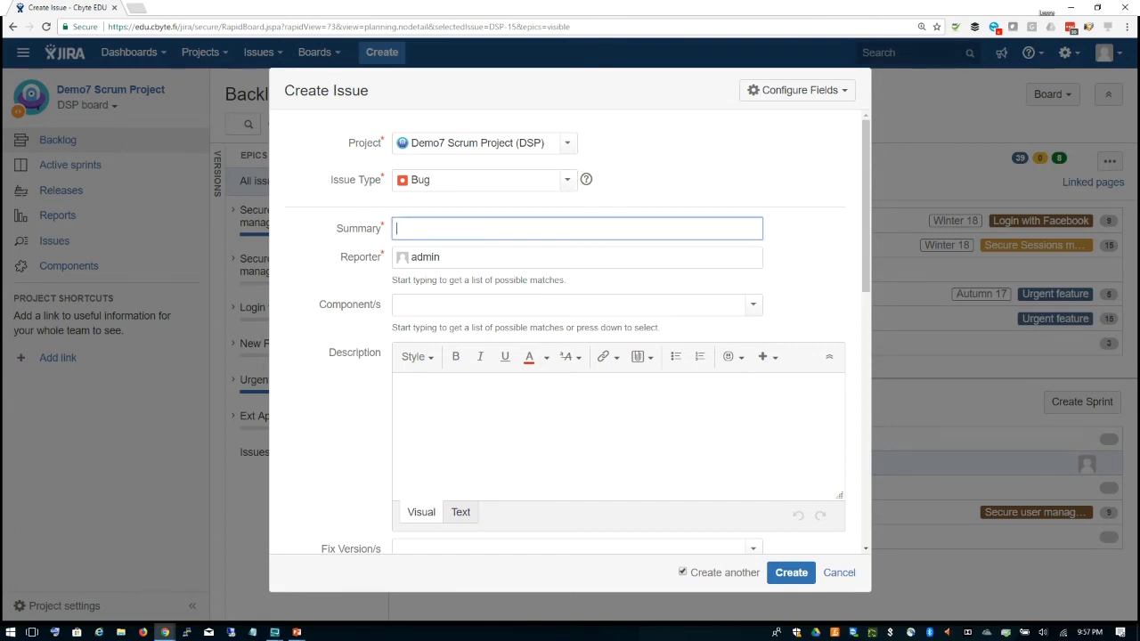
left_click(565, 183)
left_click(528, 224)
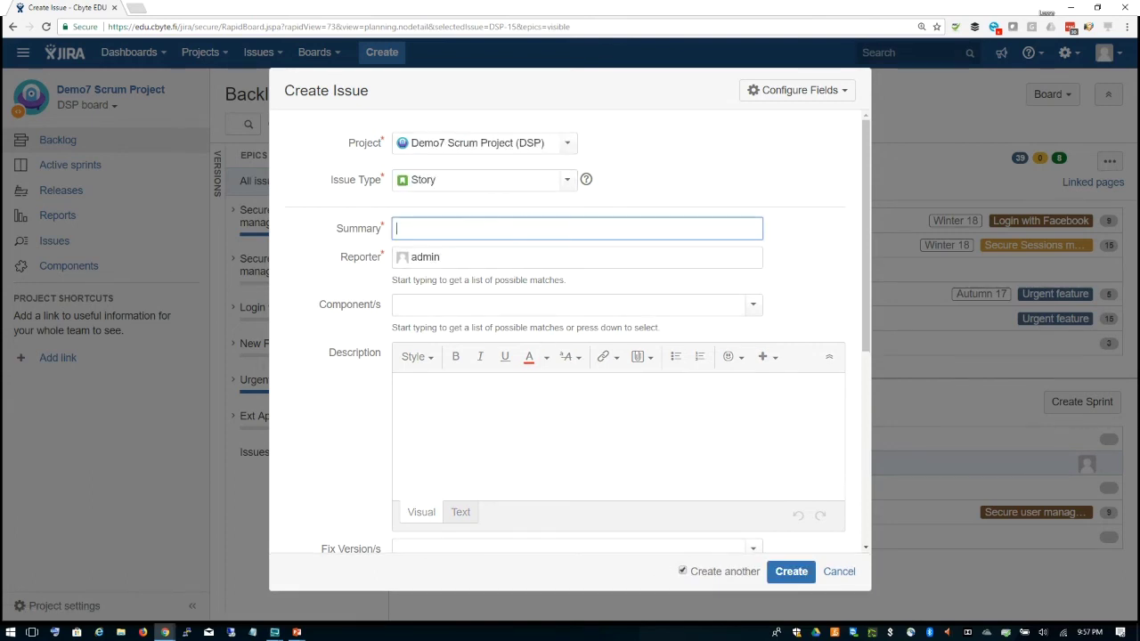
left_click(565, 182)
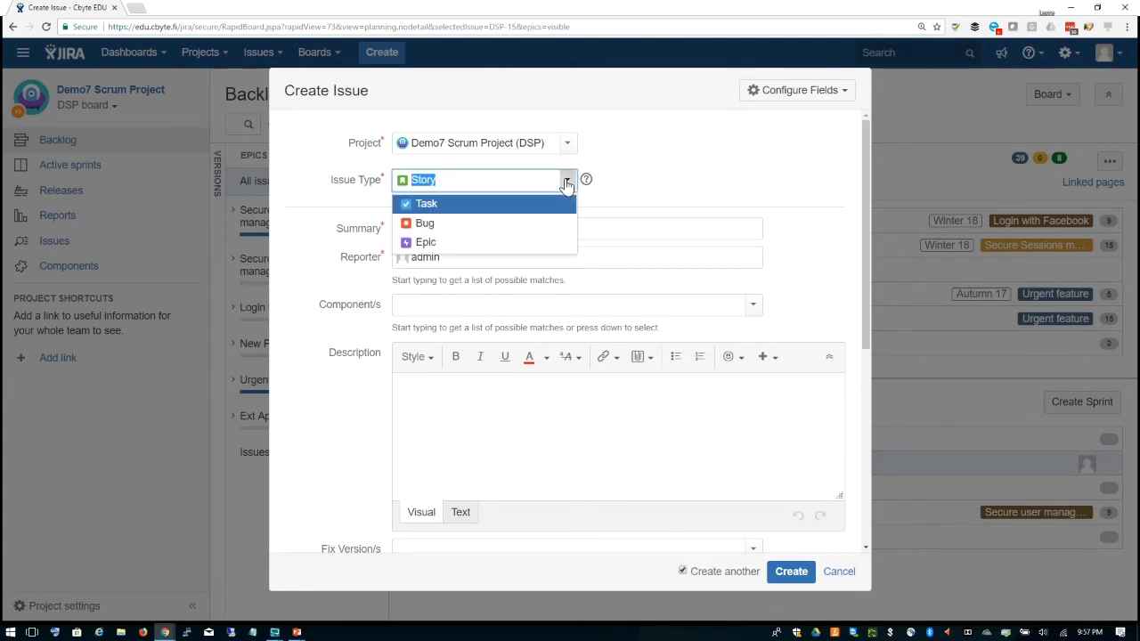
left_click(515, 228)
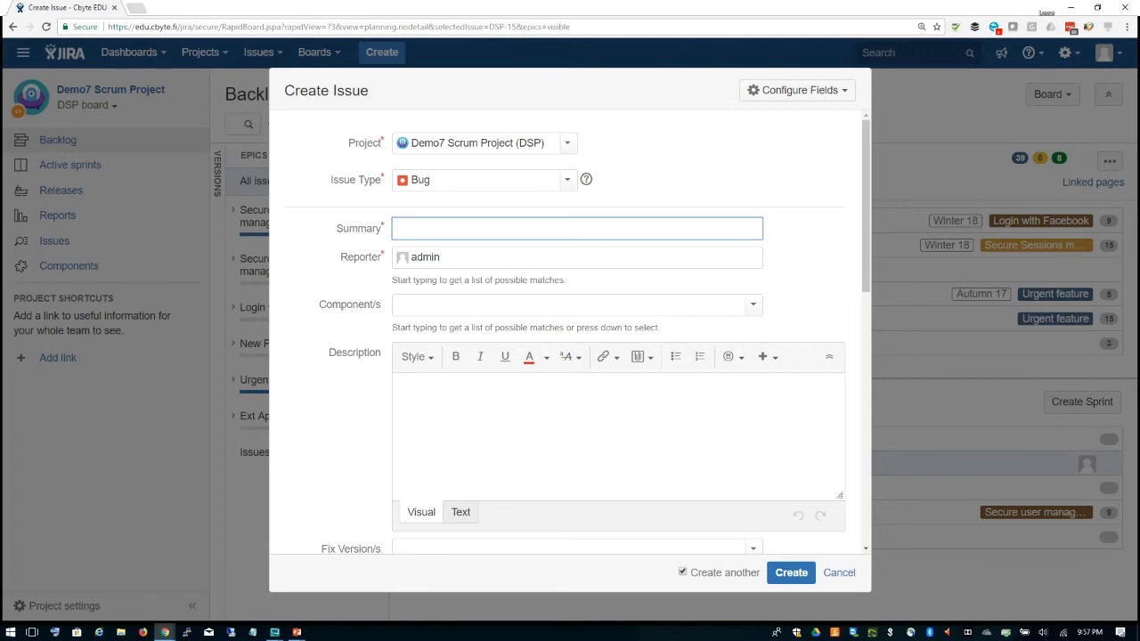
Step: Enter the summary 'System doesn't work on mondays' and untick Create another
type("System")
type("doen")
key("BackSpace")
type("sn'")
type("t work on m")
type("aondroi")
key("BackSpace")
key("BackSpace")
key("BackSpace")
key("BackSpace")
key("BackSpace")
key("BackSpace")
key("BackSpace")
type("ondays")
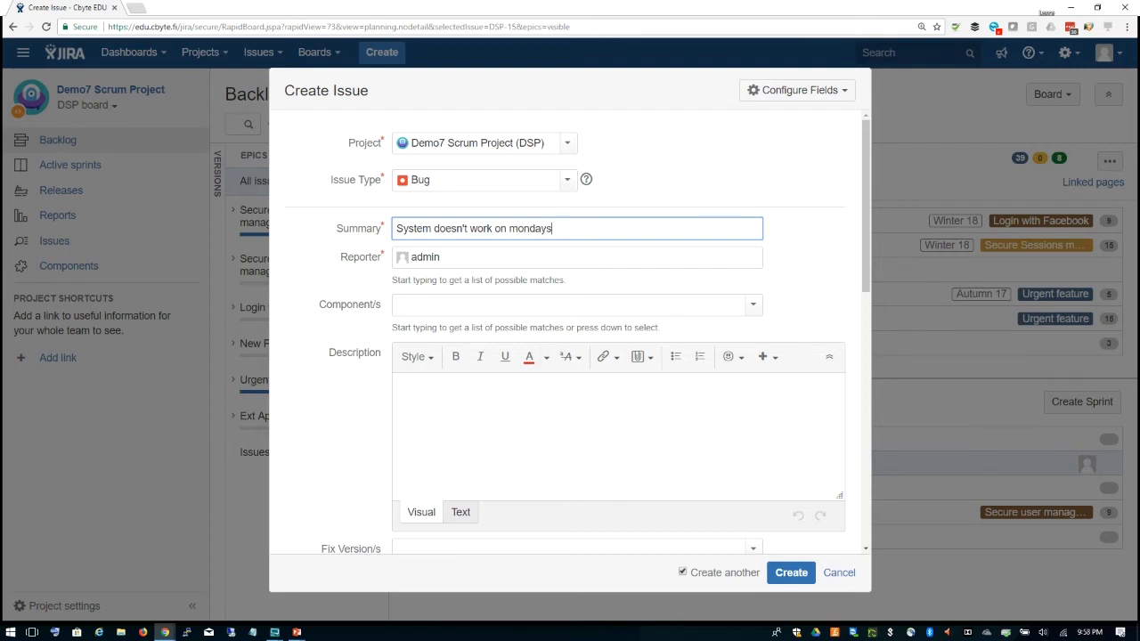
left_click(682, 572)
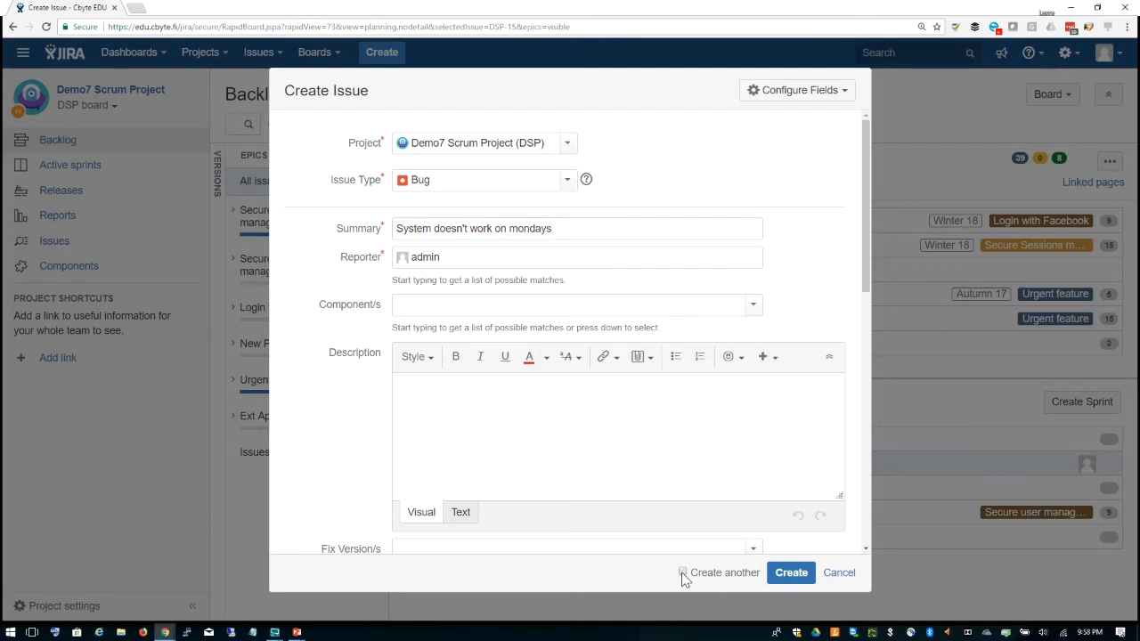
Step: Create bug DSP-22, rank DSP-21 then DSP-22 at the backlog top, and drag DSP-22 into Sprint 2
left_click(789, 574)
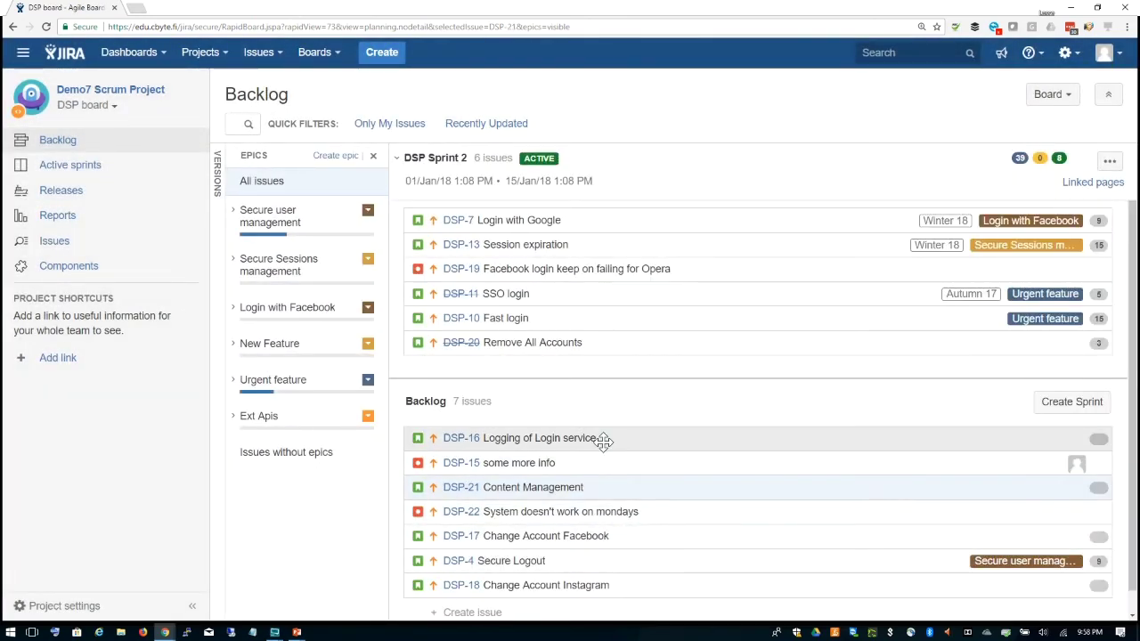
scroll(694, 518, "down", 1)
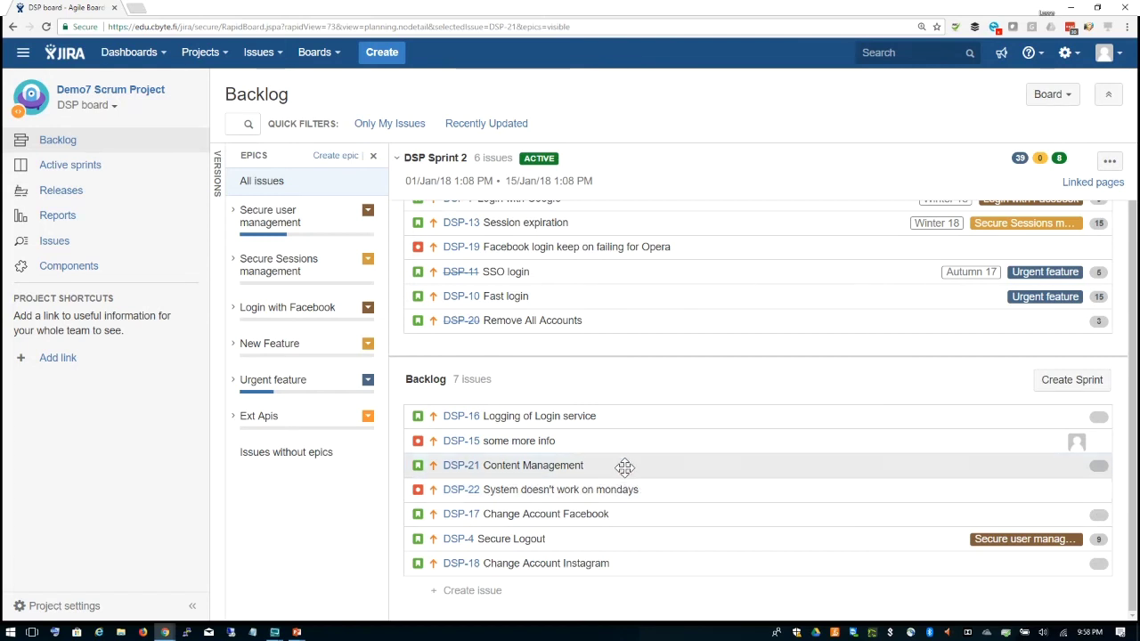
left_click_drag(626, 466, 623, 443)
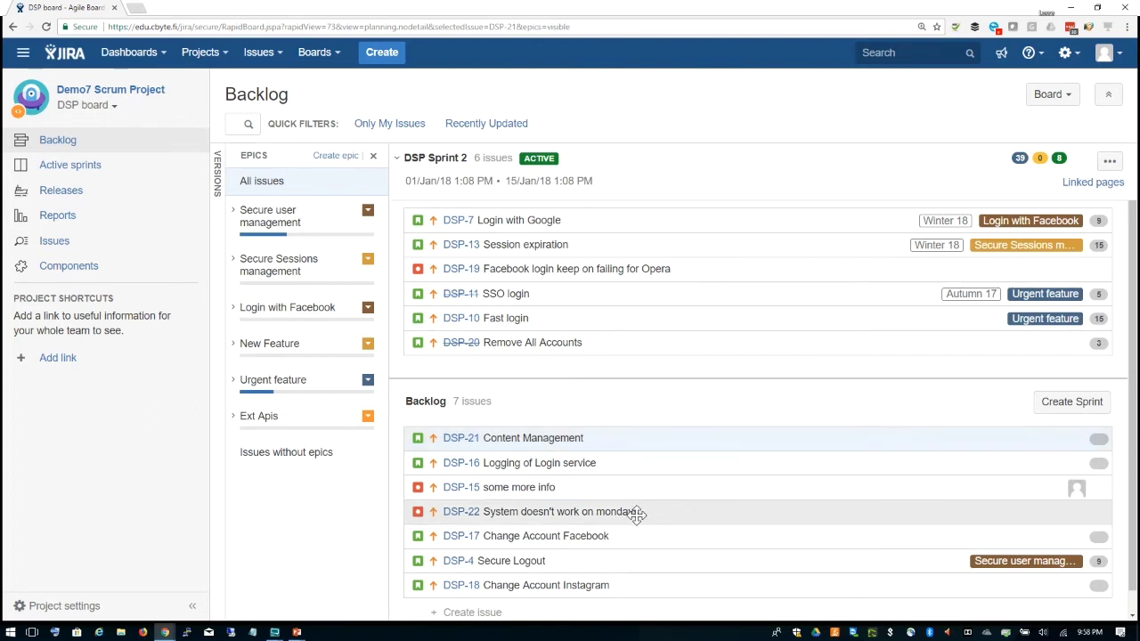
left_click_drag(635, 514, 631, 445)
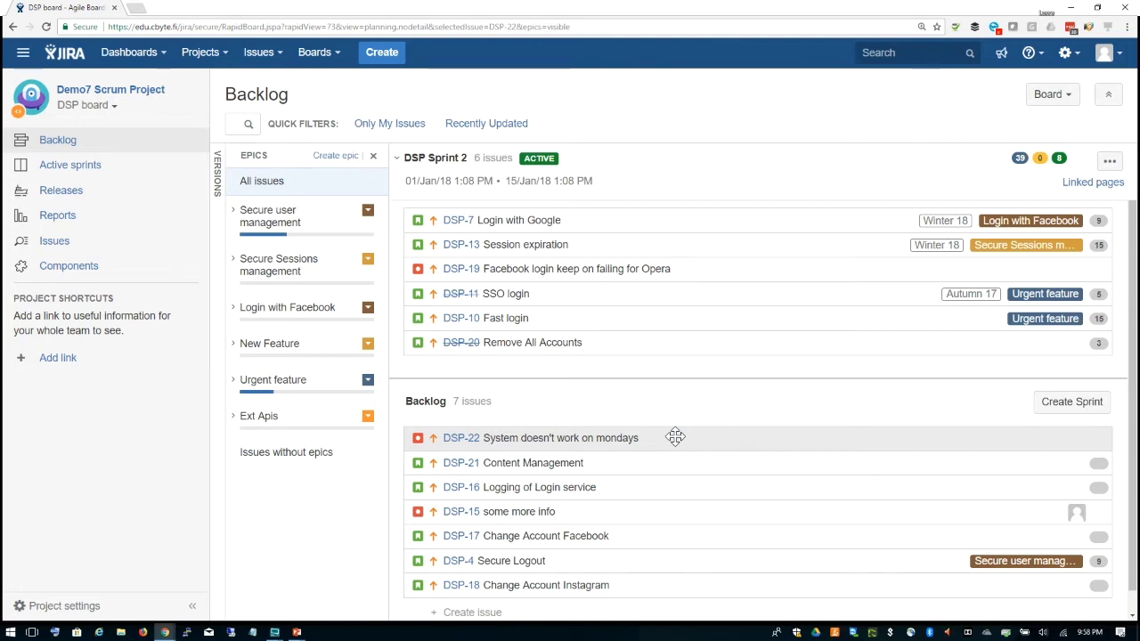
left_click_drag(675, 436, 674, 314)
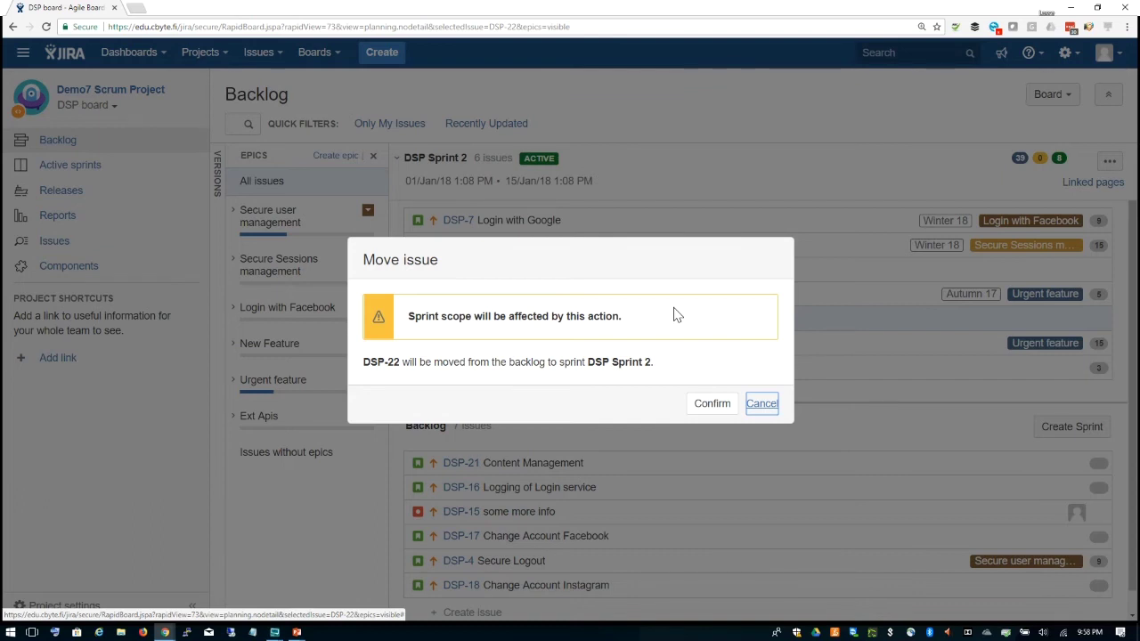
Step: Confirm moving DSP-22 into Sprint 2 and view the active sprint board
left_click(713, 405)
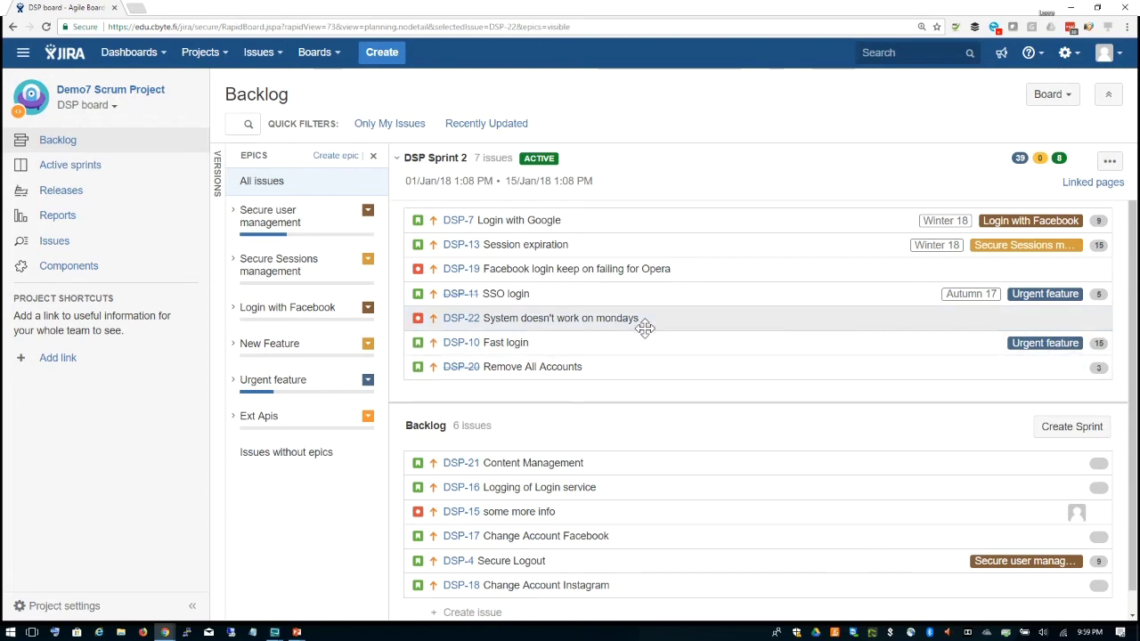
left_click(133, 169)
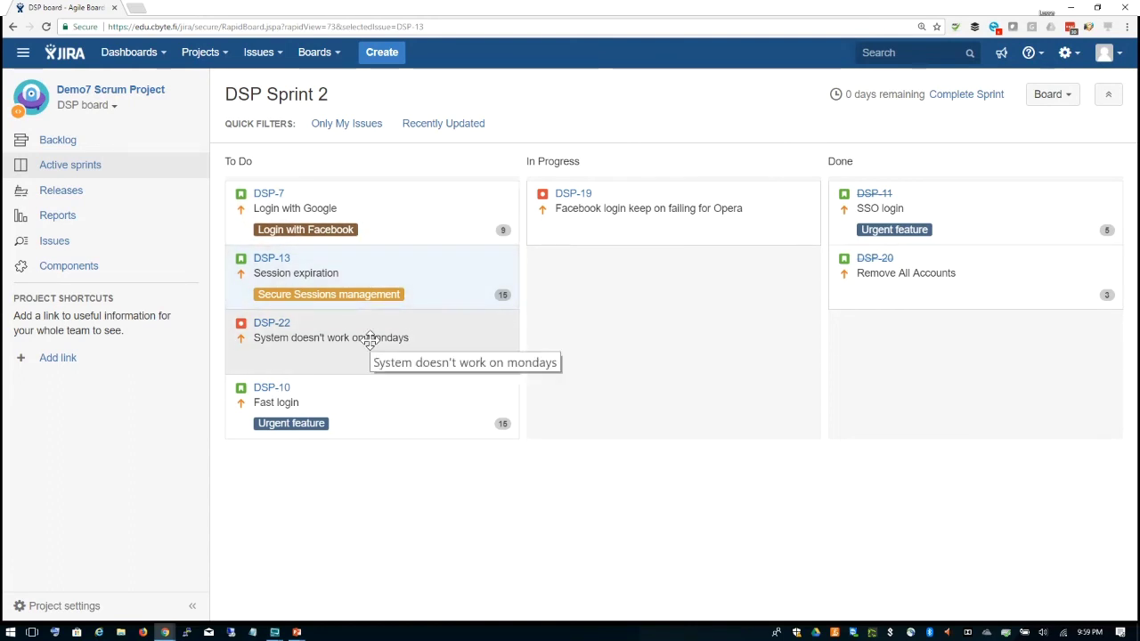
Step: Move DSP-22 from To Do to In Progress and return to the backlog
left_click_drag(369, 341, 644, 308)
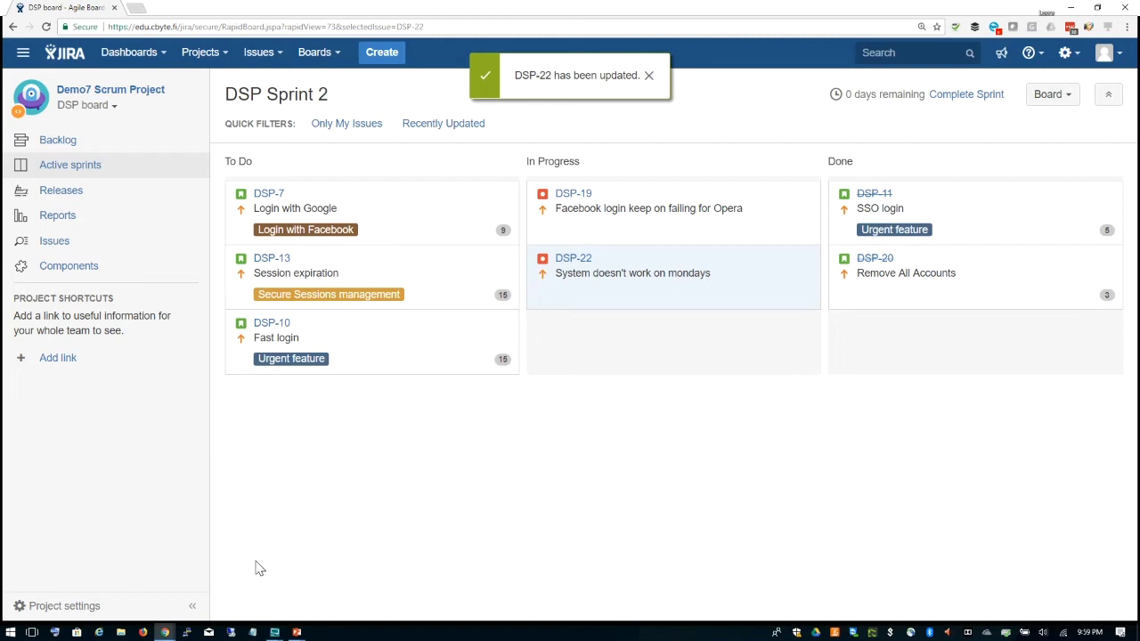
left_click(64, 140)
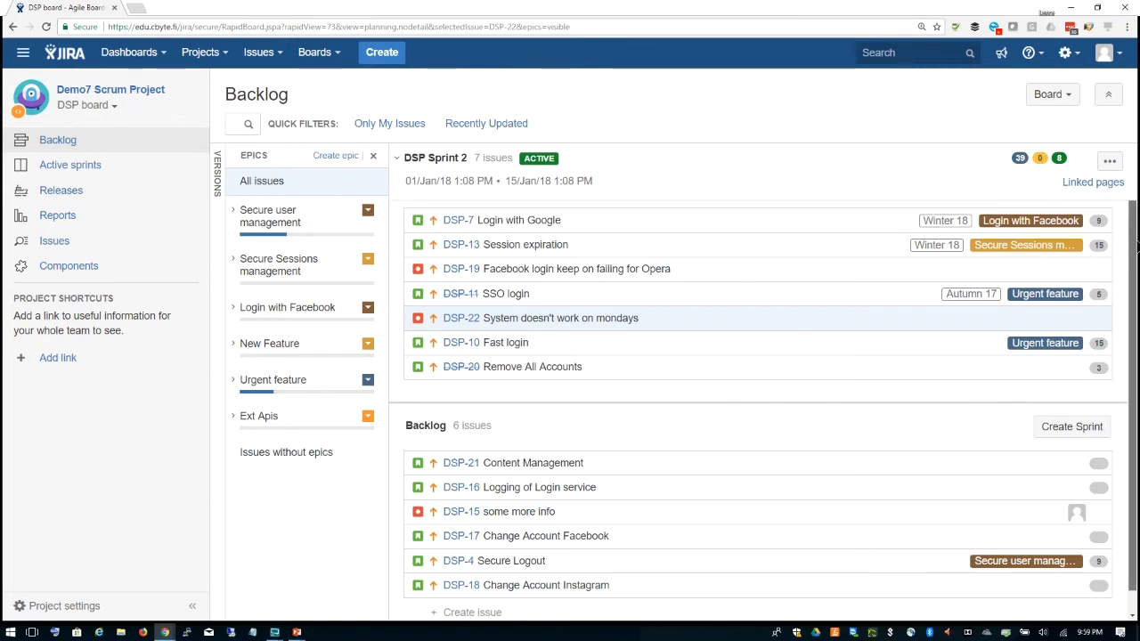
Step: Add a new empty DSP Sprint 3 to the backlog board
scroll(1137, 247, "down", 1)
scroll(1137, 247, "up", 1)
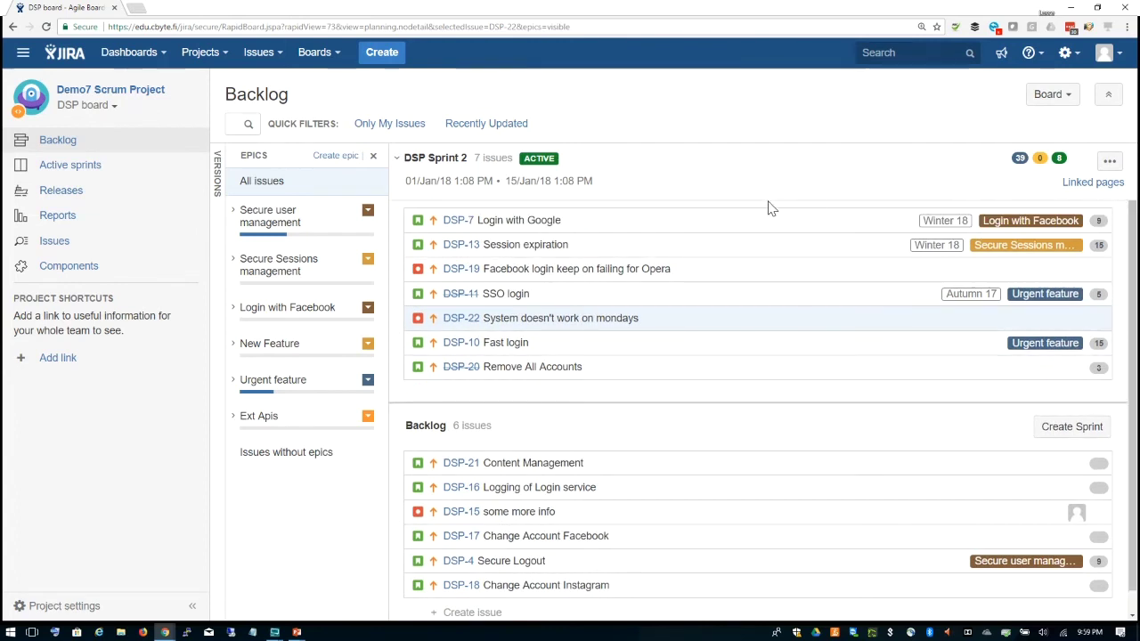
left_click(1072, 429)
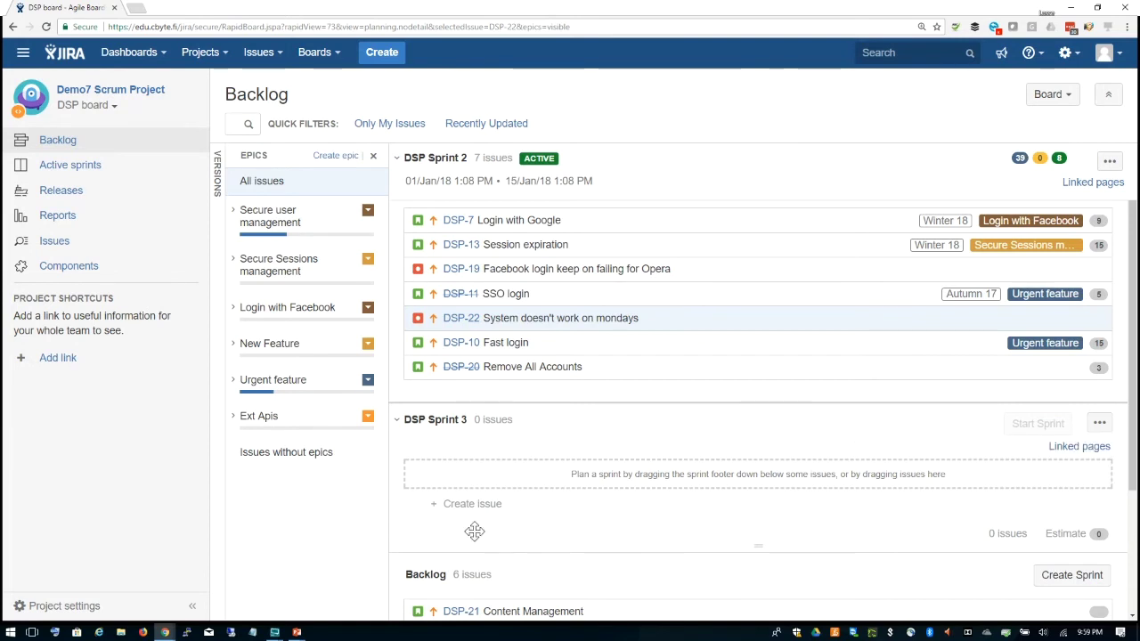
Step: Move DSP-16 Logging of Login service and DSP-17 Change Account Facebook into DSP Sprint 3
scroll(636, 490, "down", 3)
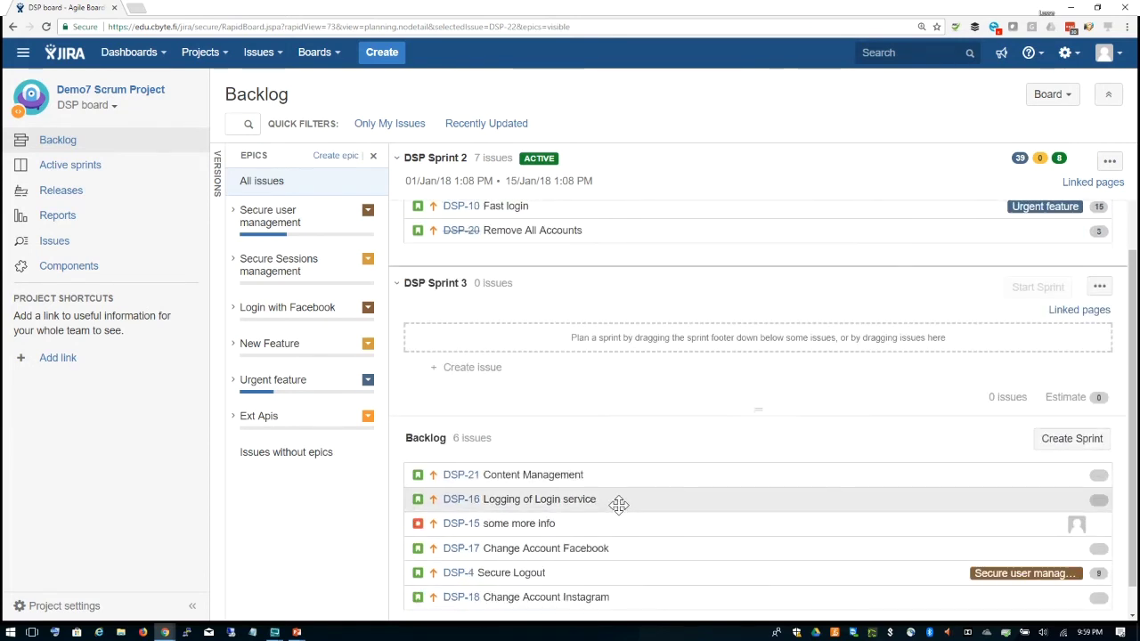
left_click_drag(618, 487, 621, 463)
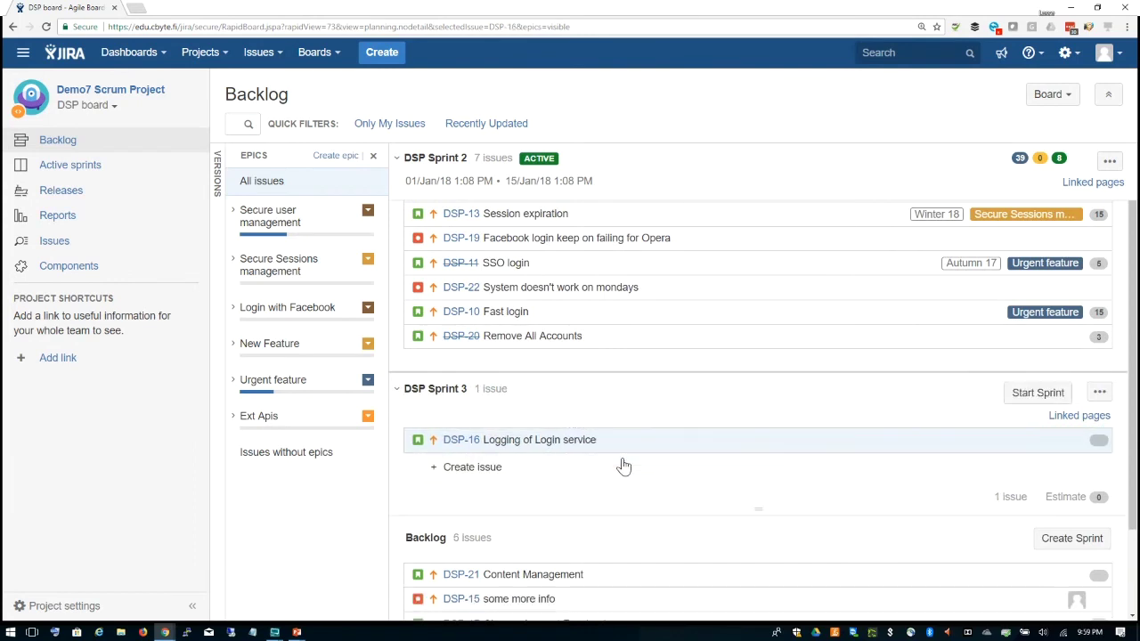
scroll(656, 493, "down", 2)
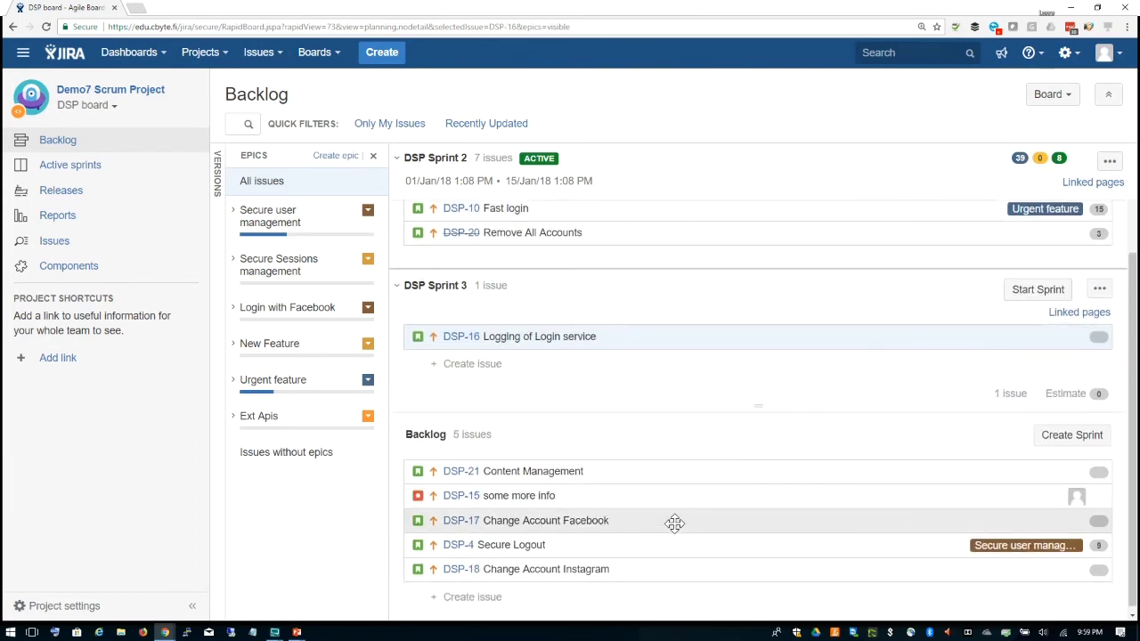
left_click_drag(674, 522, 669, 432)
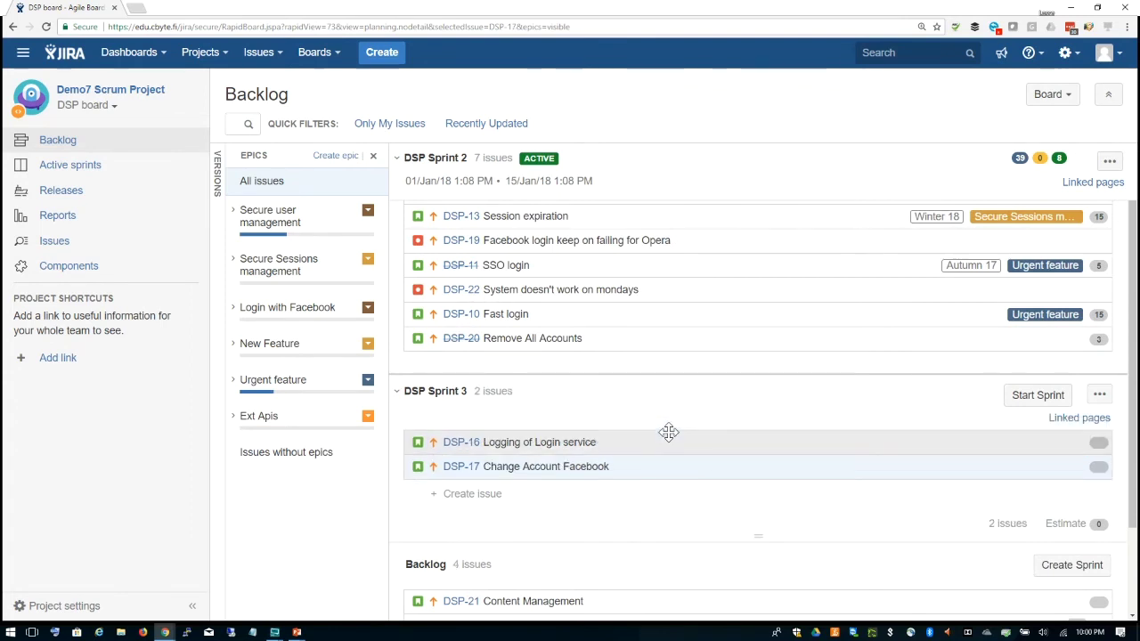
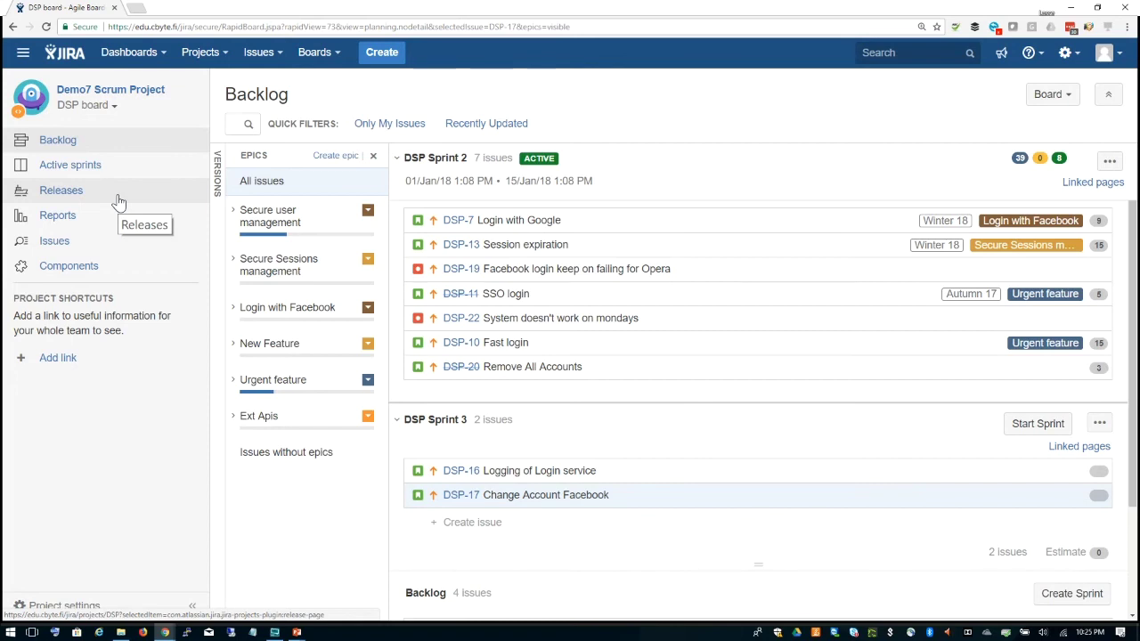
Step: Open the Demo7 Scrum Project's Releases page and start entering a new version name
left_click(118, 201)
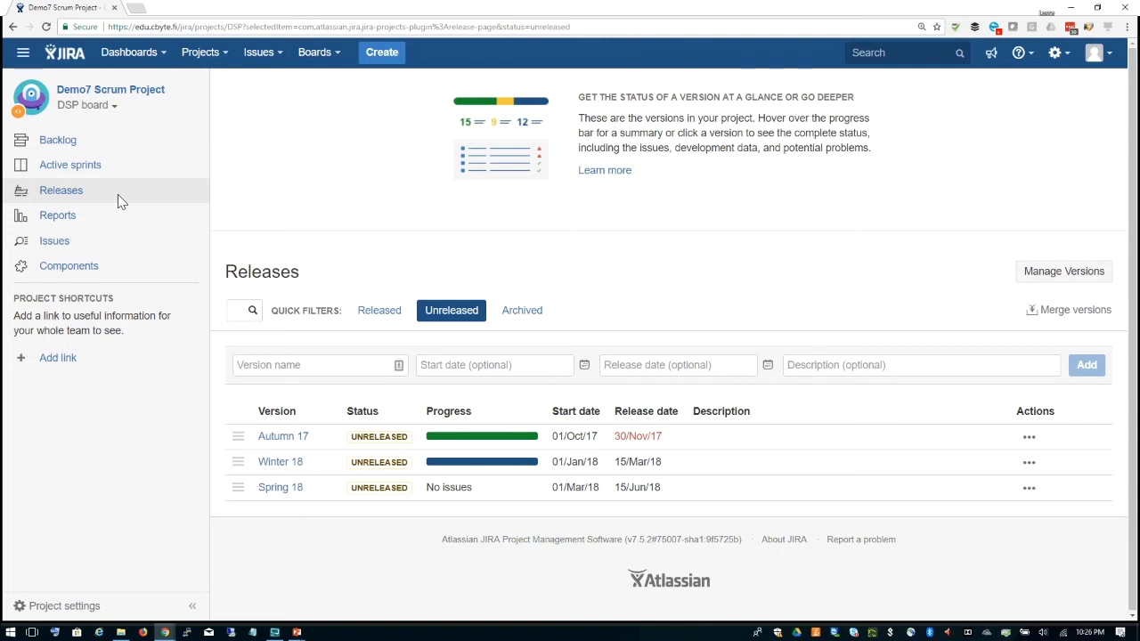
left_click(302, 365)
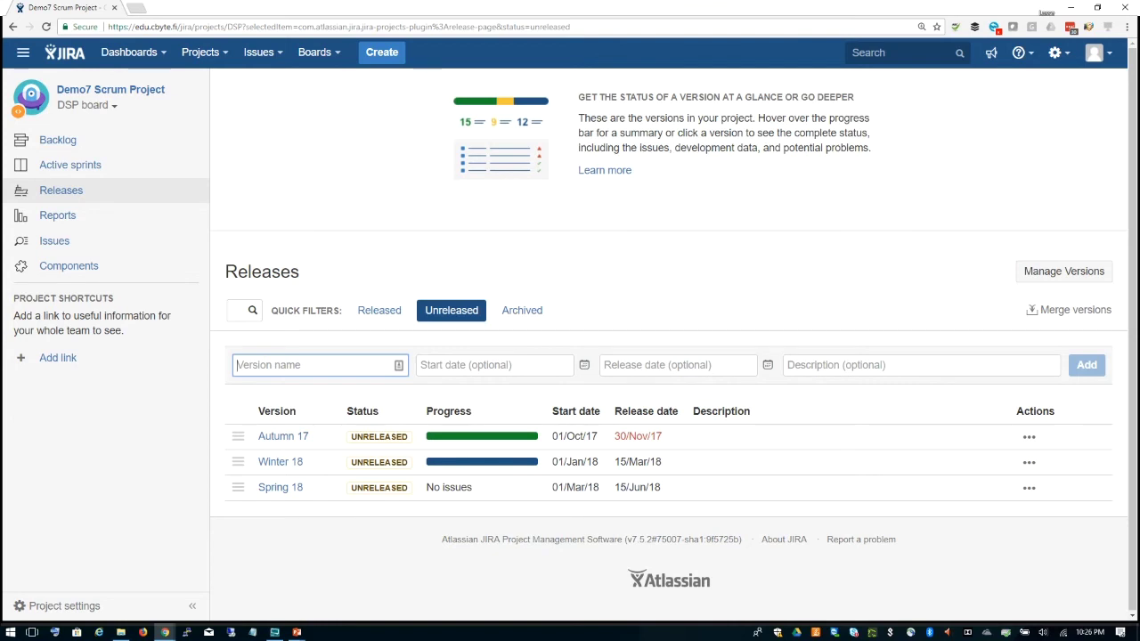
Step: Name the new version Summer 18 with a start date of 1 July 2018
type("Summer ")
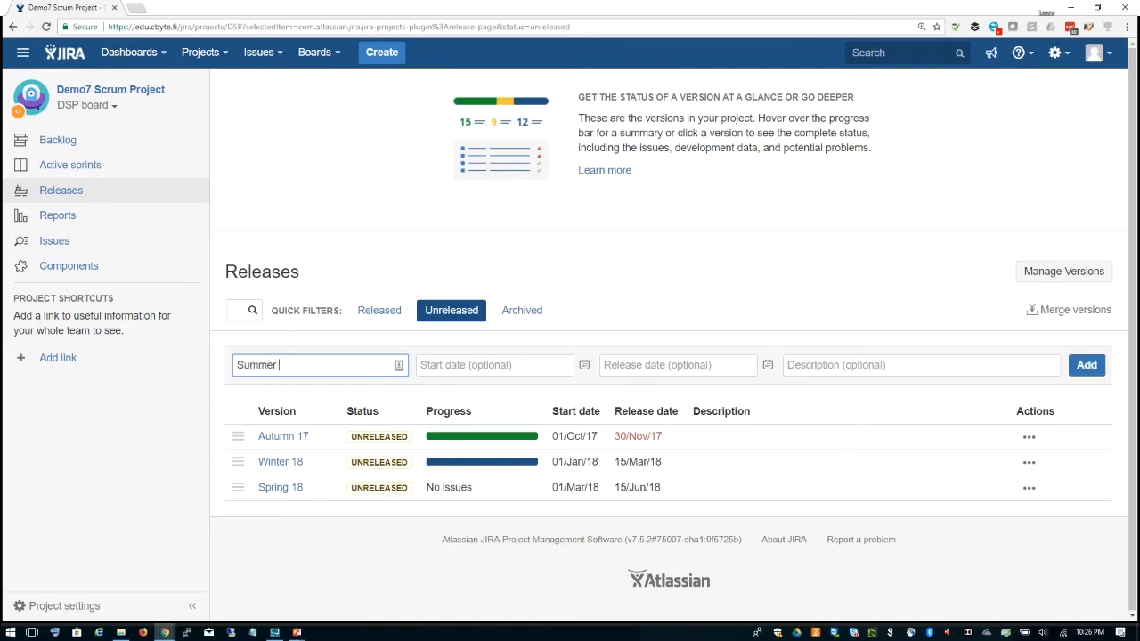
type("18")
left_click(584, 365)
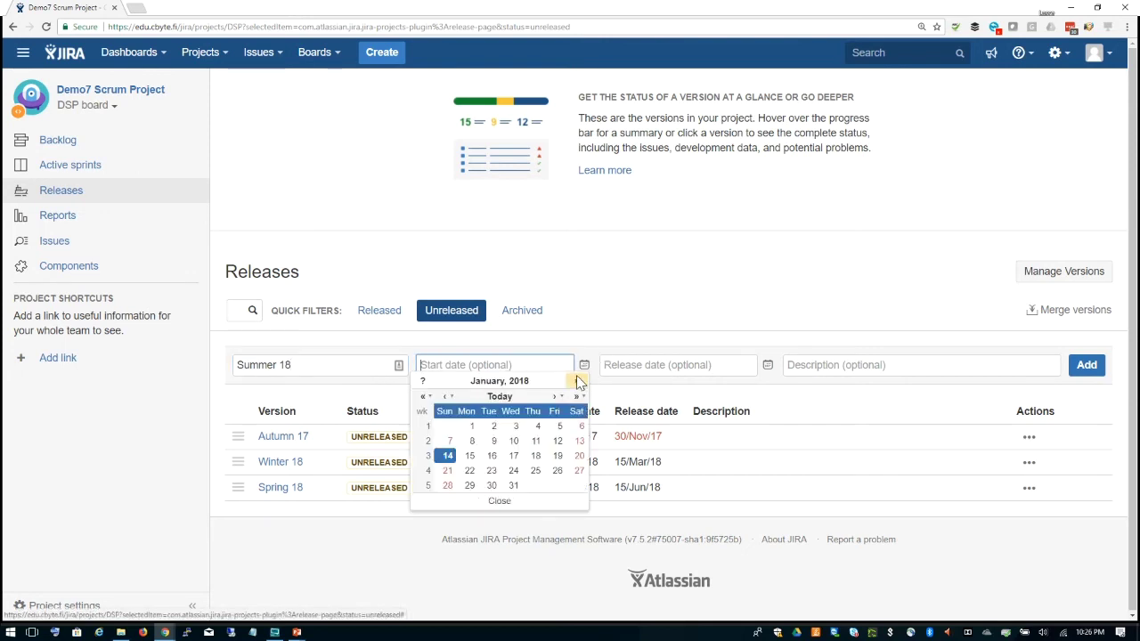
left_click(555, 397)
left_click(555, 397)
left_click(555, 397)
left_click(556, 397)
left_click(555, 397)
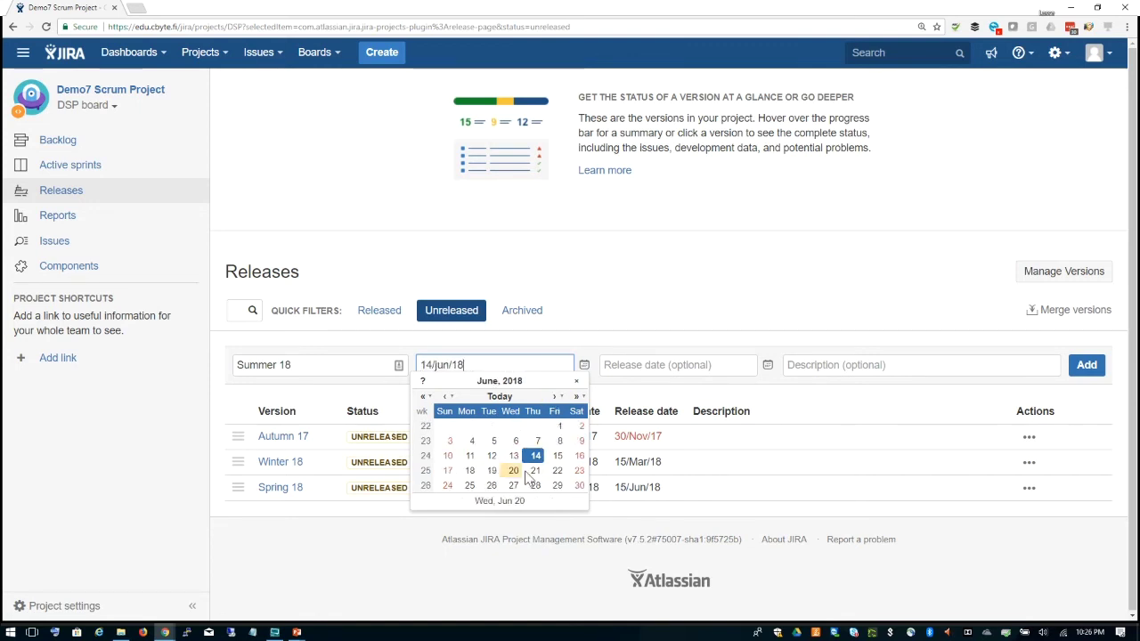
left_click(553, 398)
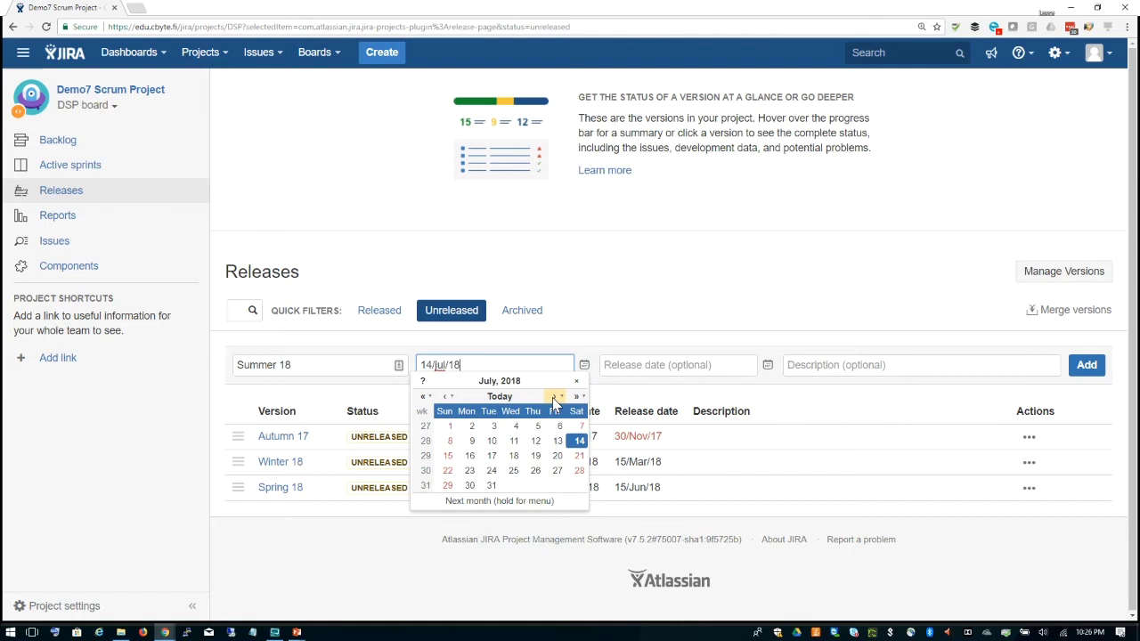
left_click(448, 427)
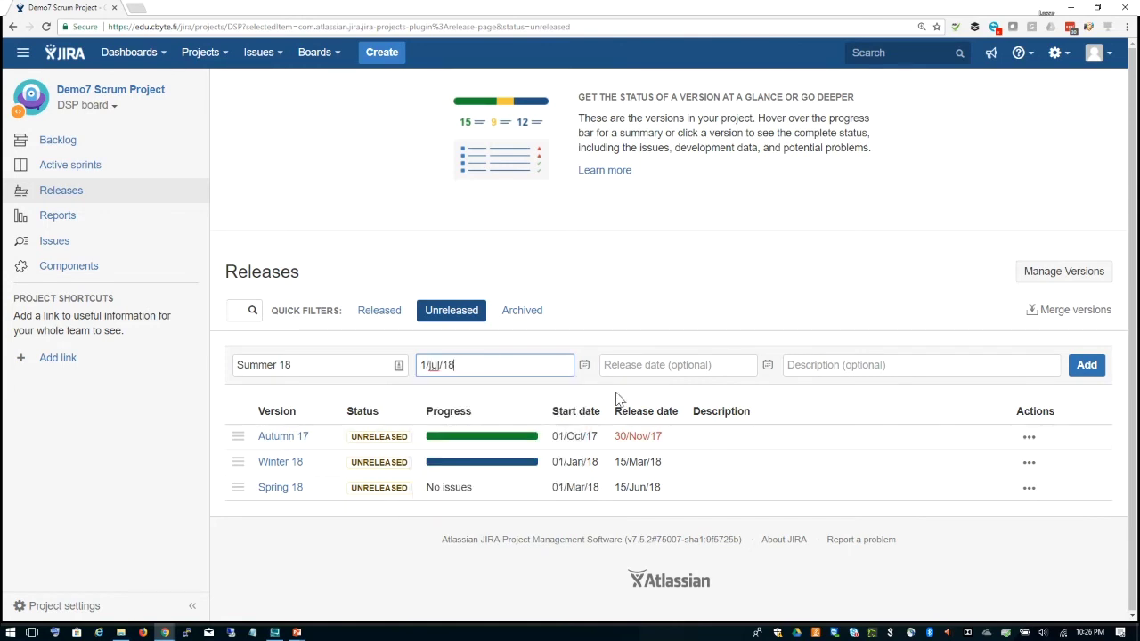
Step: Set the Summer 18 release date to 19 September 2018 and add the version
left_click(768, 367)
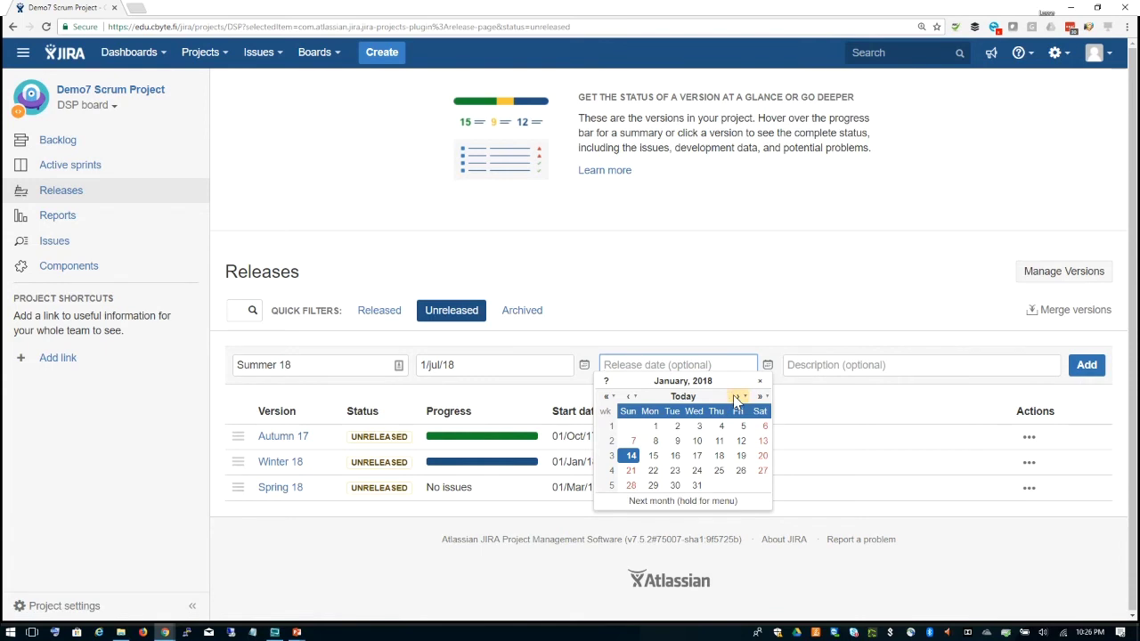
left_click(735, 396)
left_click(736, 396)
left_click(735, 396)
left_click(736, 396)
left_click(735, 396)
left_click(735, 397)
left_click(736, 396)
left_click(735, 397)
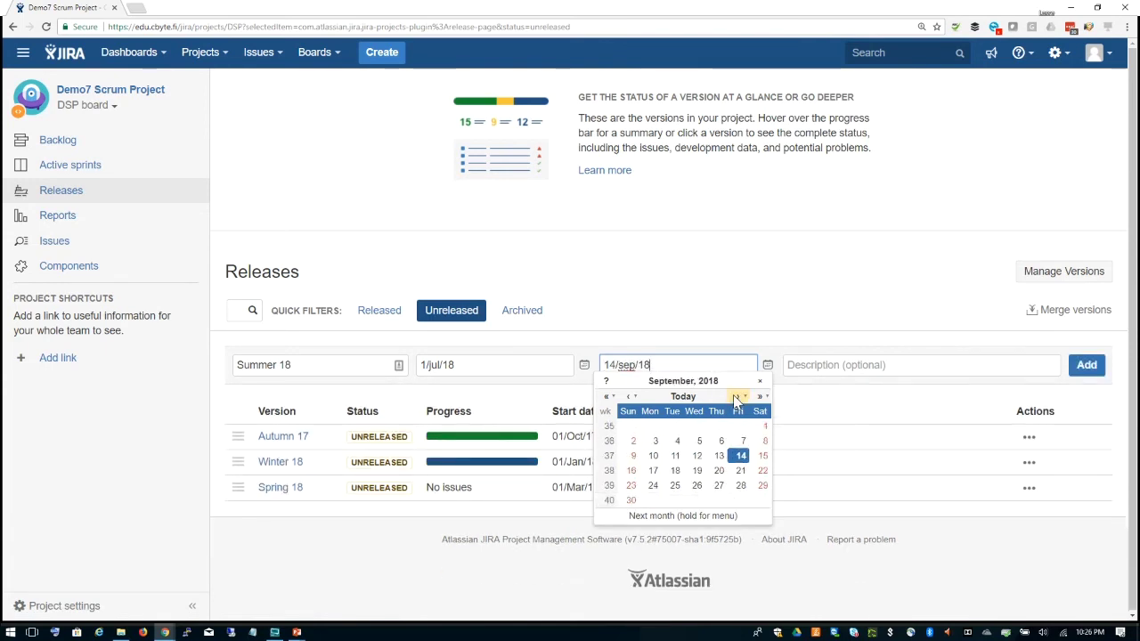
left_click(696, 471)
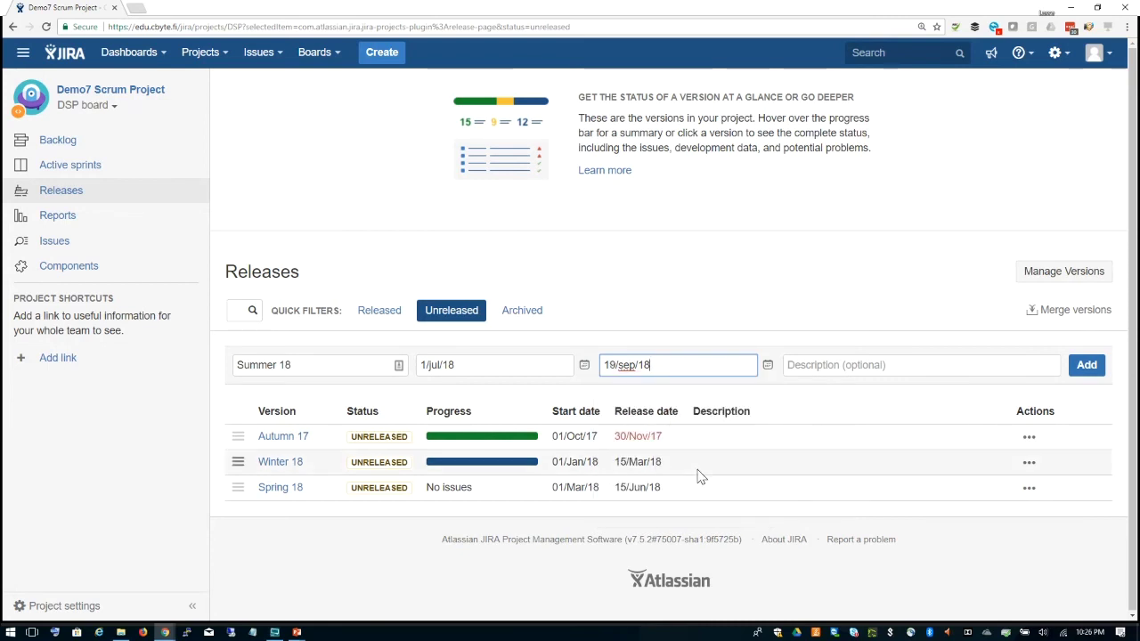
left_click(1085, 366)
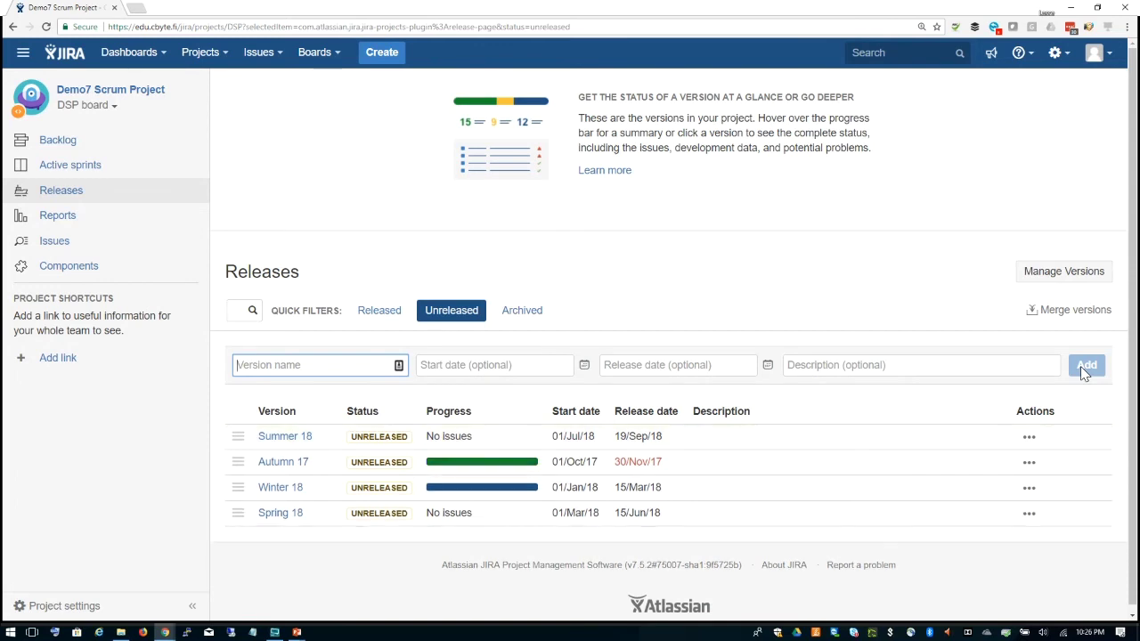
Step: Drag Summer 18 below Spring 18 in the version list, then go back to the DSP backlog
left_click_drag(238, 436, 243, 517)
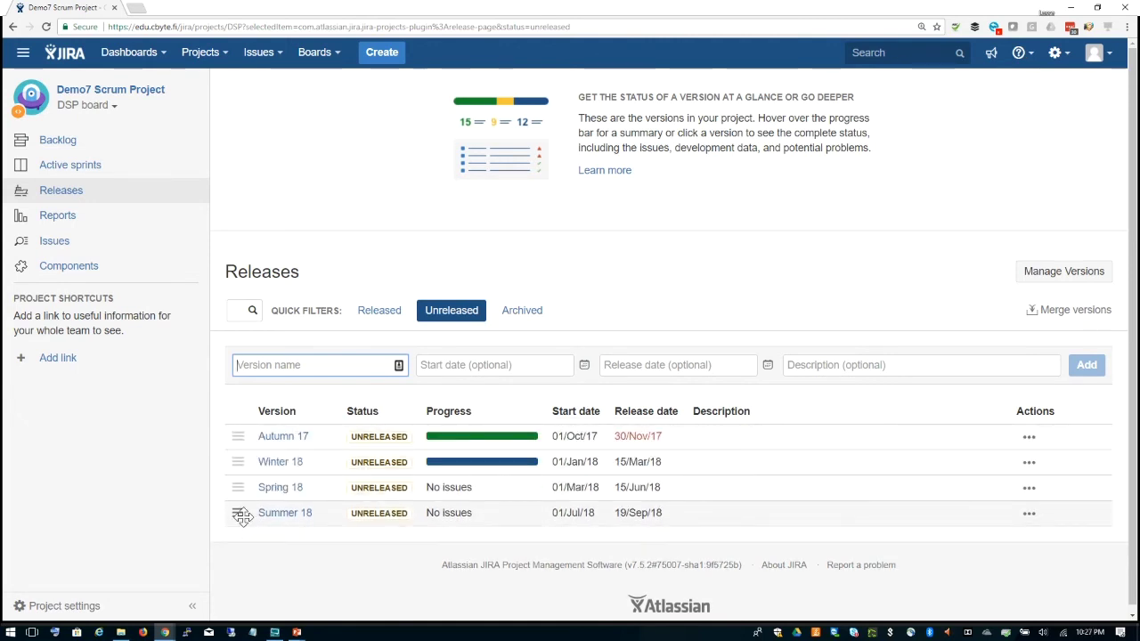
mouse_move(478, 440)
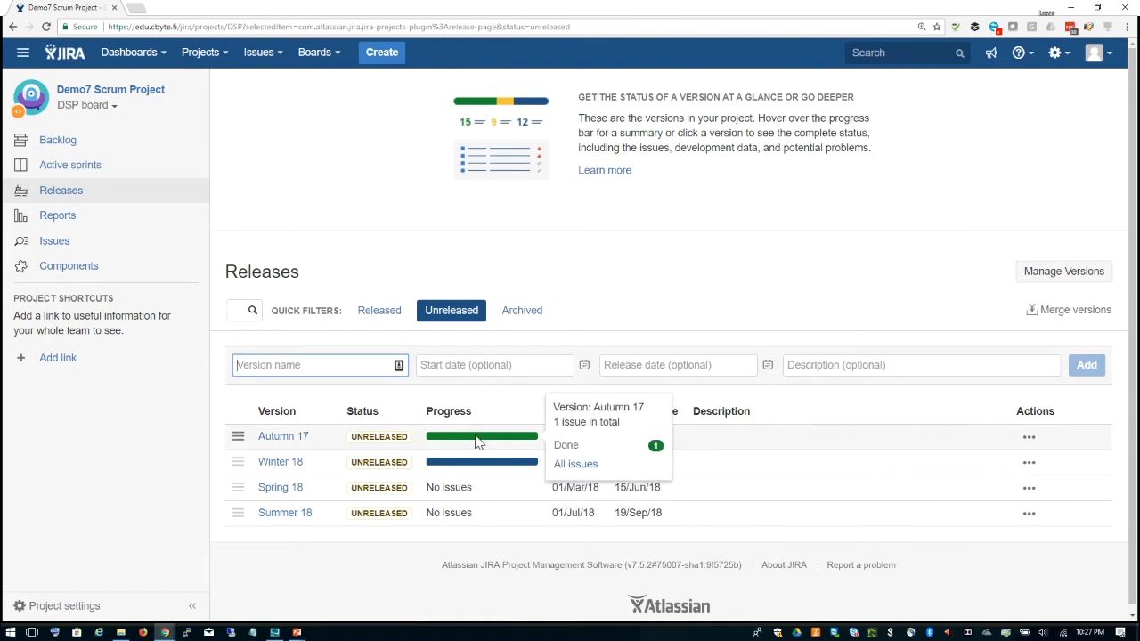
mouse_move(471, 468)
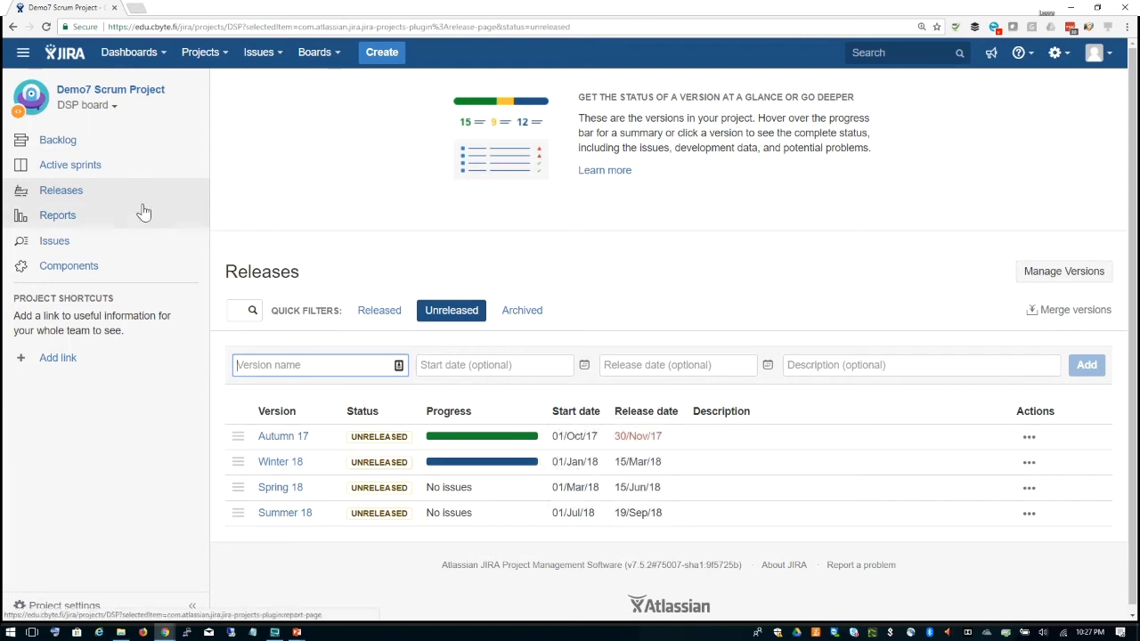
left_click(61, 144)
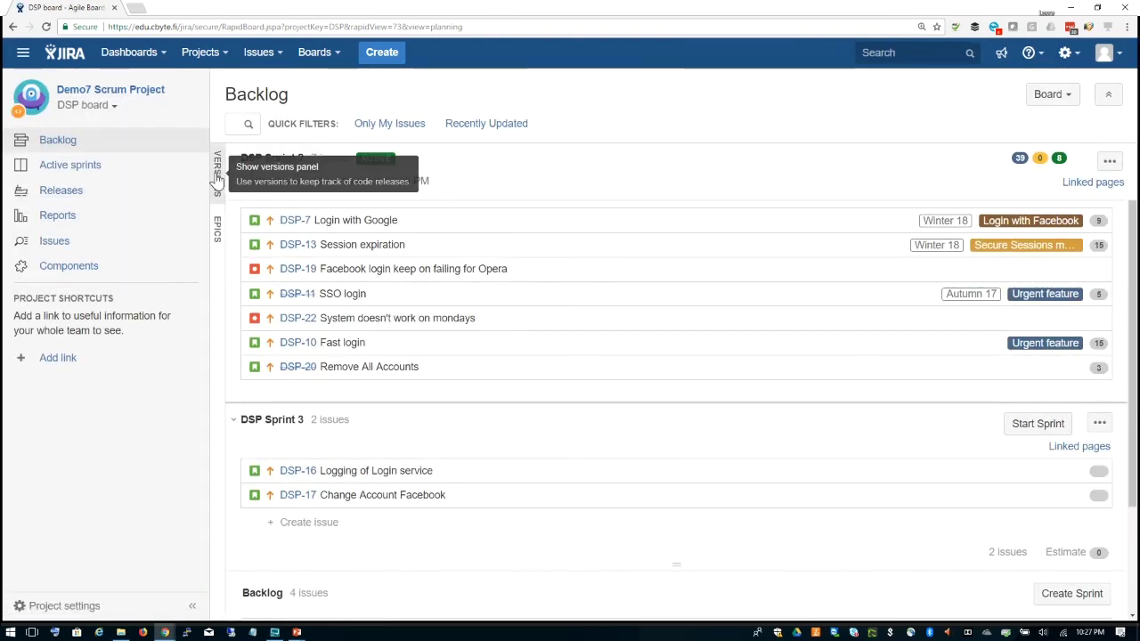
Step: Show the Epics and Versions panels and filter the DSP backlog to Autumn 17, leaving SSO login
left_click(216, 229)
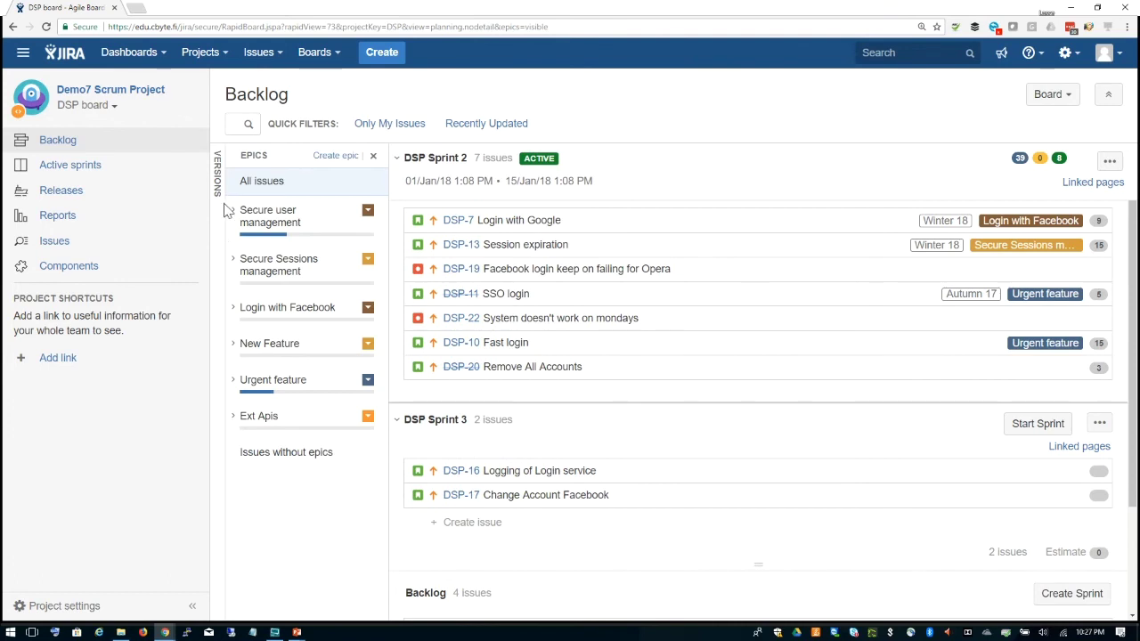
left_click(217, 173)
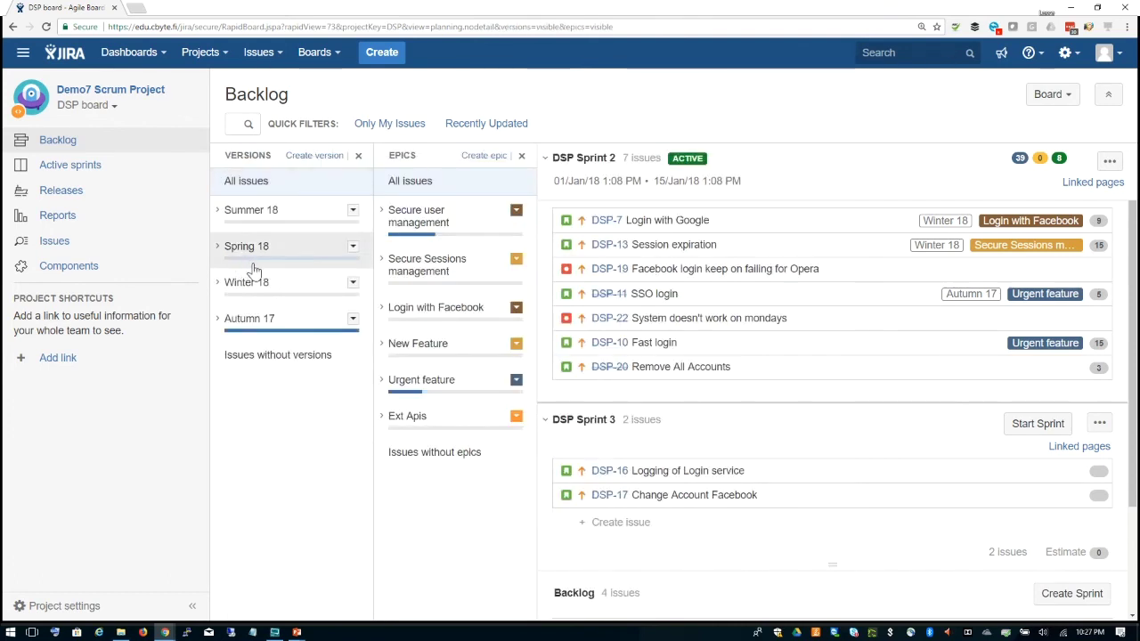
left_click(291, 319)
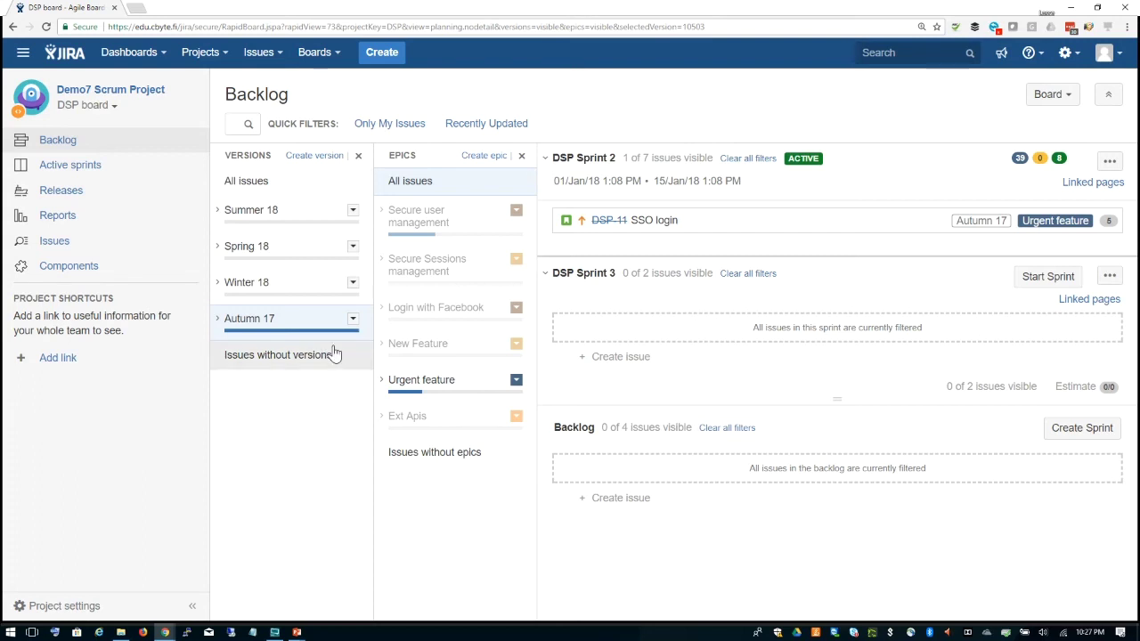
left_click(337, 54)
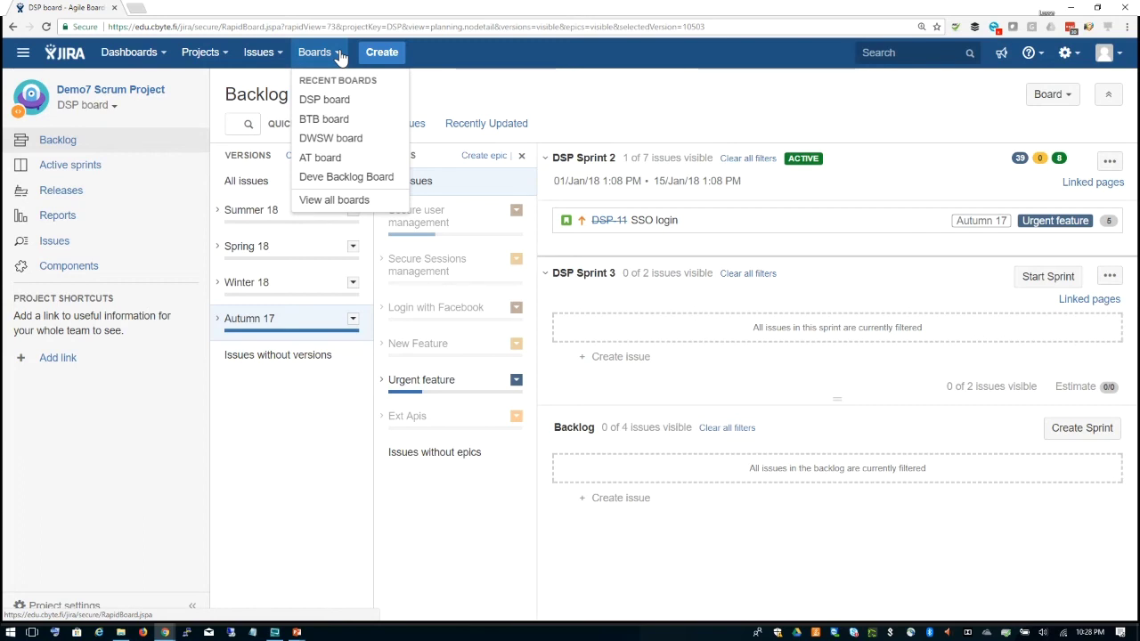
Step: Switch to the BTB board backlog and filter it to issues without versions
left_click(336, 123)
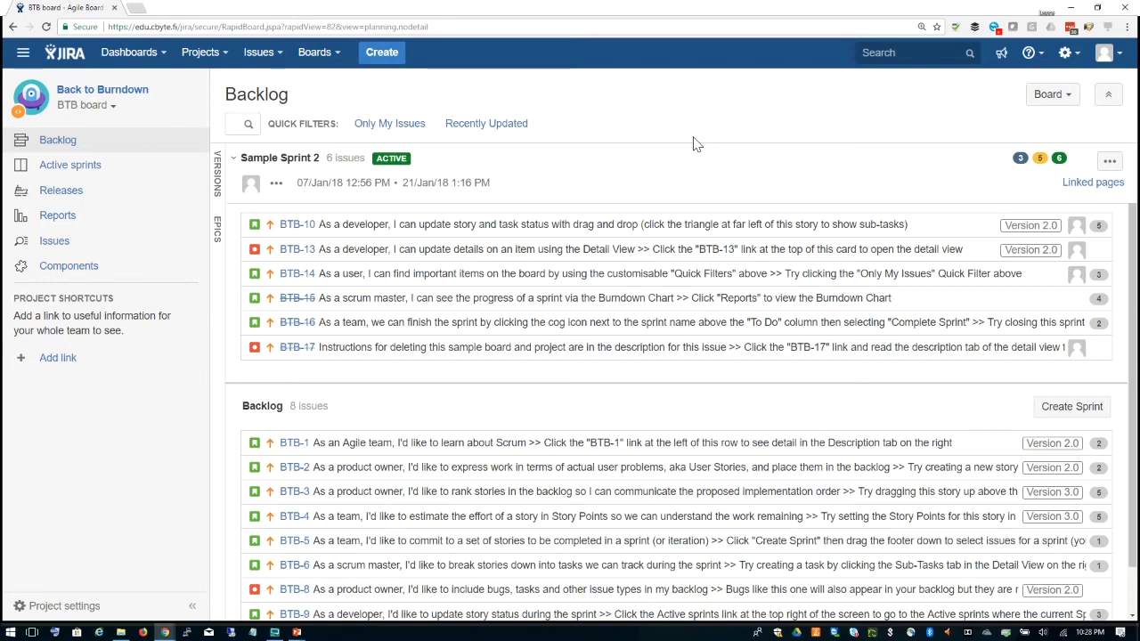
left_click(218, 174)
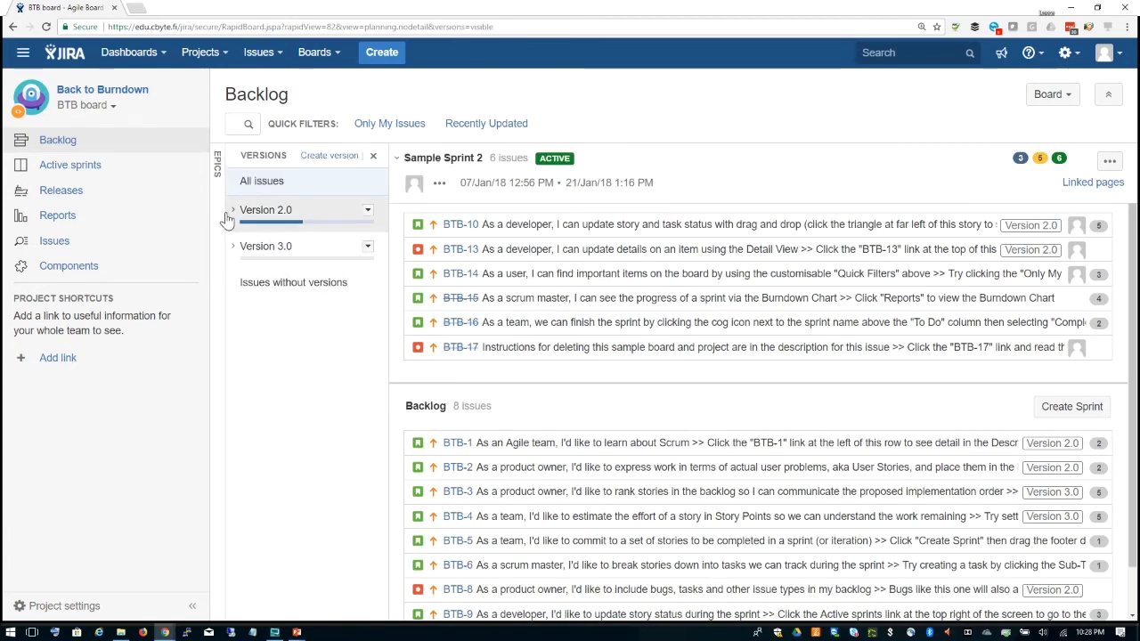
left_click(234, 210)
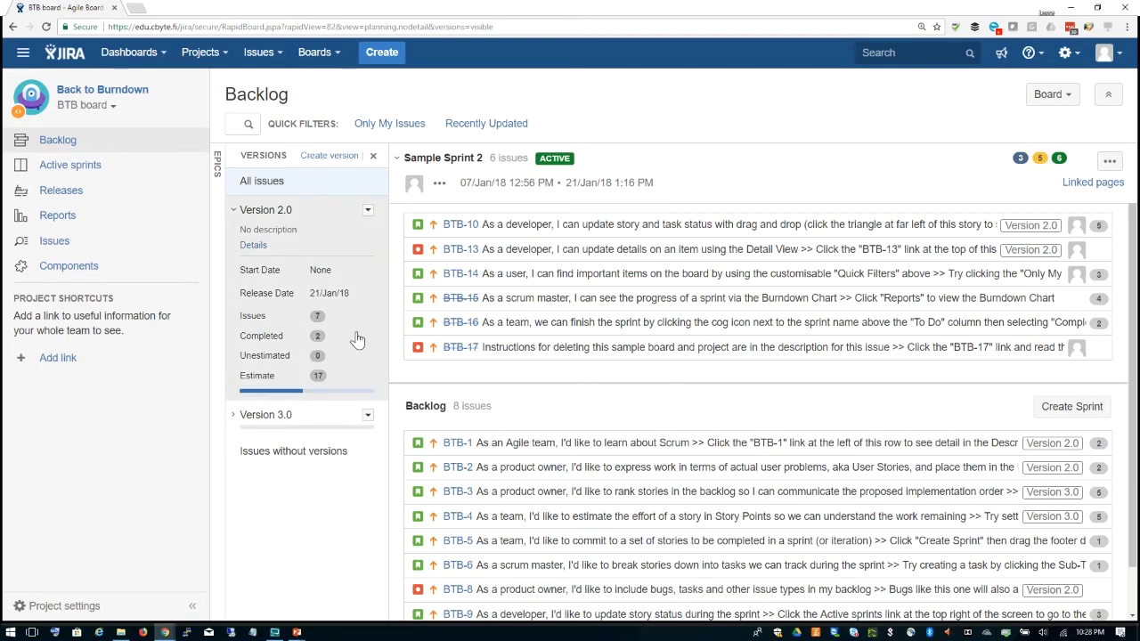
left_click(306, 226)
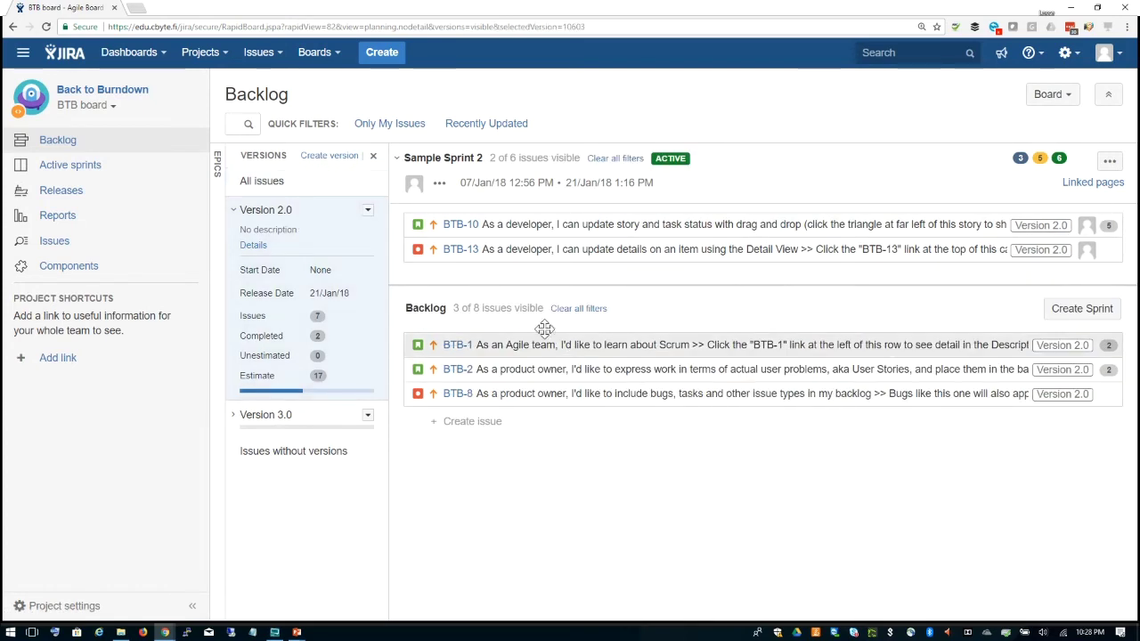
left_click(326, 424)
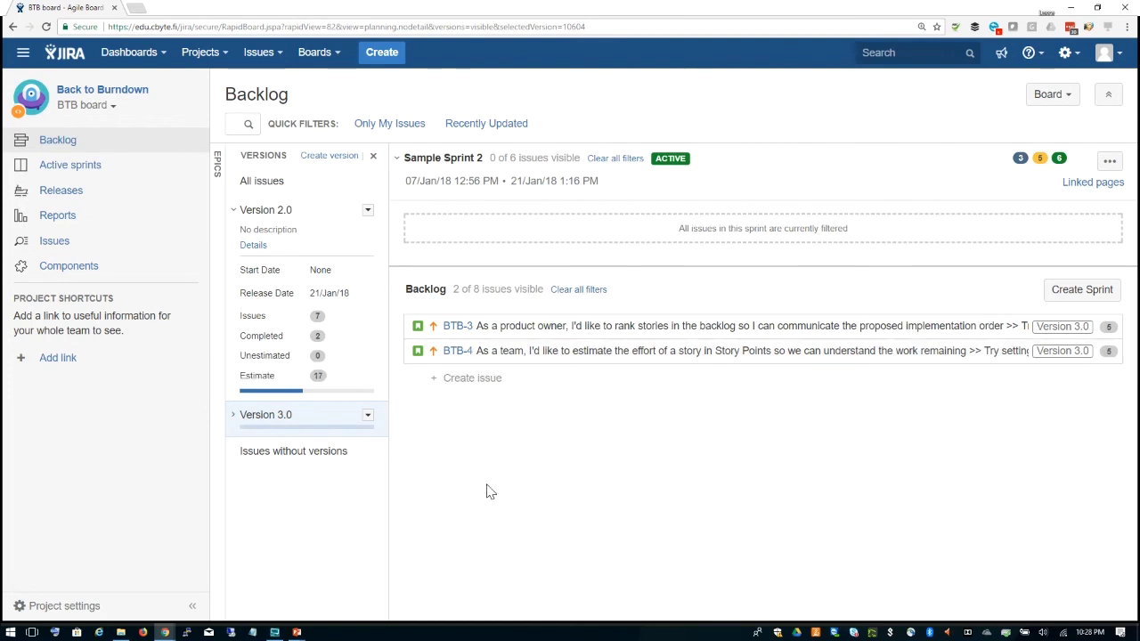
left_click(310, 457)
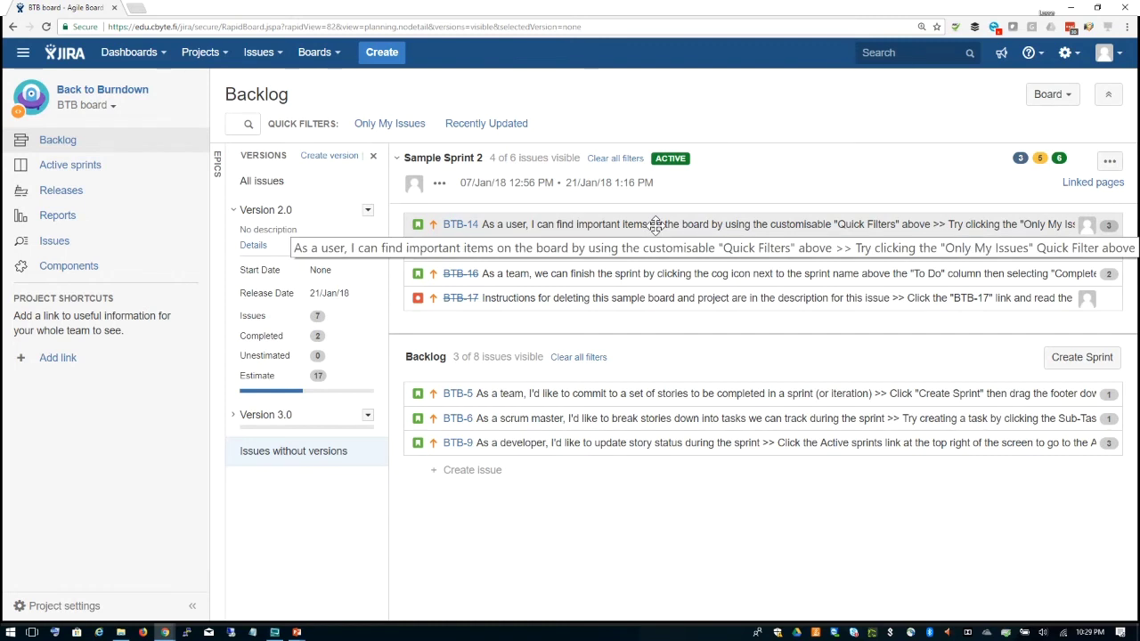
Step: Add BTB-14, BTB-5 and BTB-16 to Version 2.0, verify them, then open BTB Releases
left_click_drag(655, 224, 336, 305)
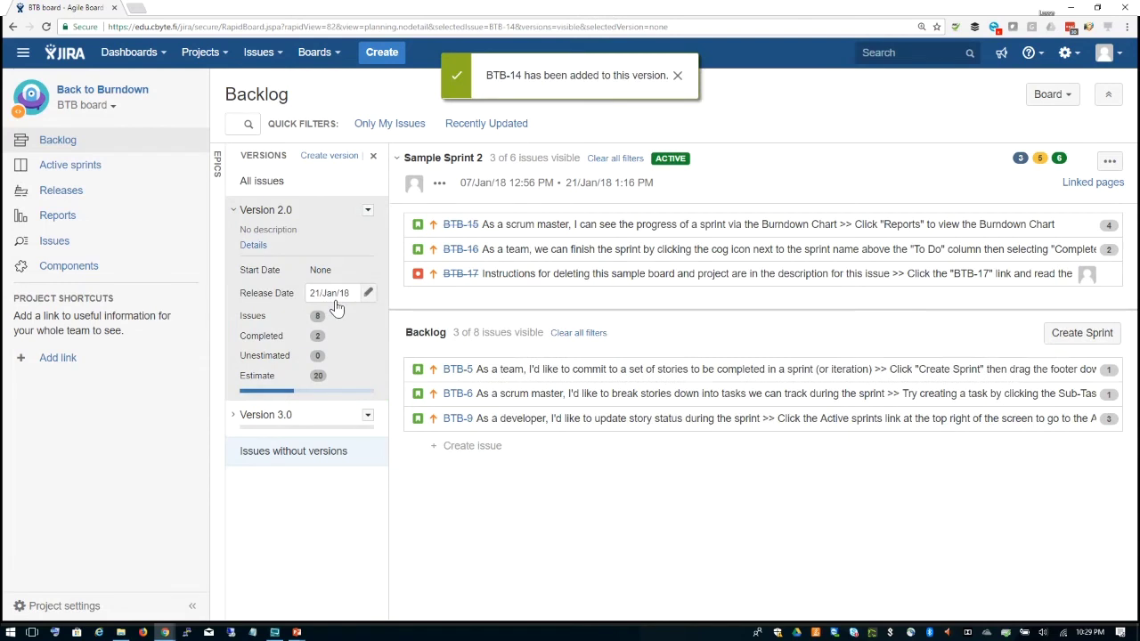
left_click_drag(630, 368, 356, 294)
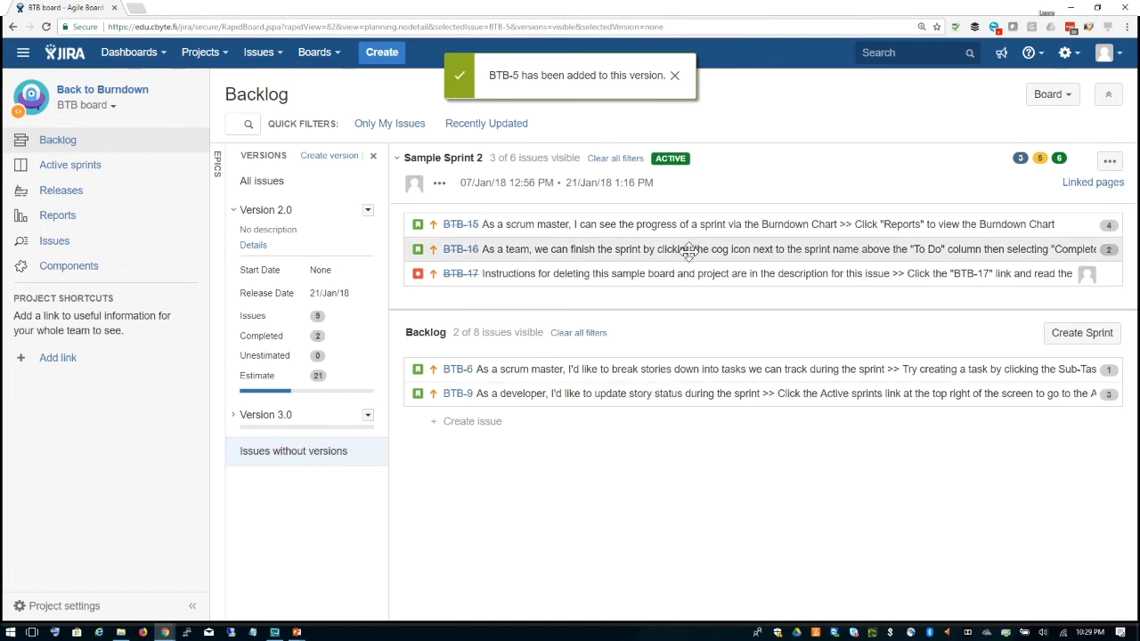
left_click_drag(688, 249, 362, 269)
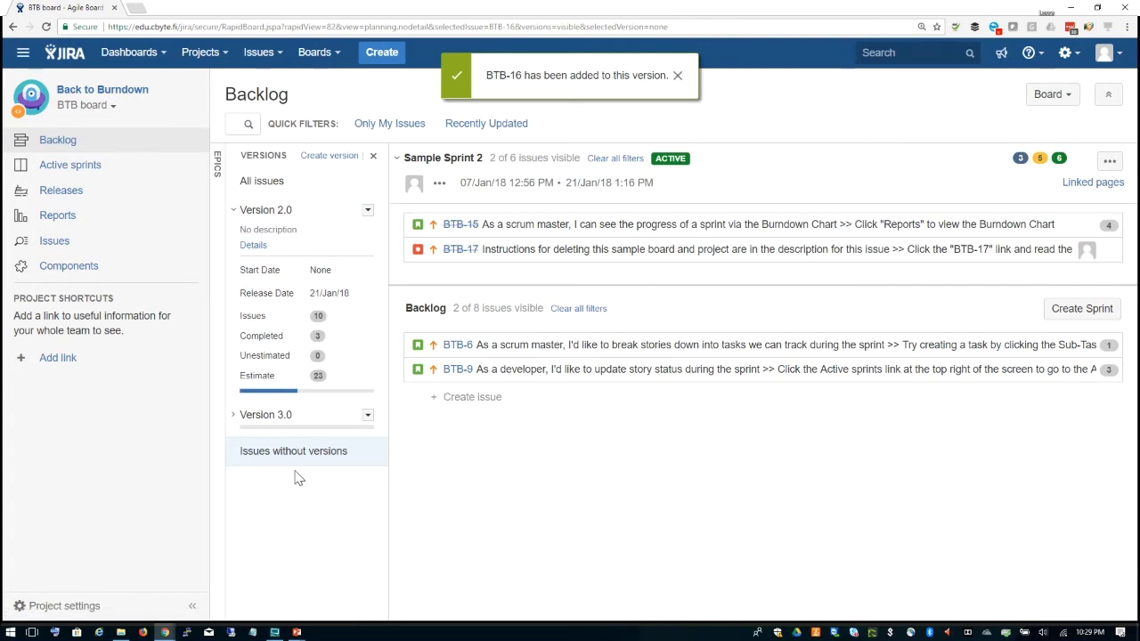
left_click(303, 209)
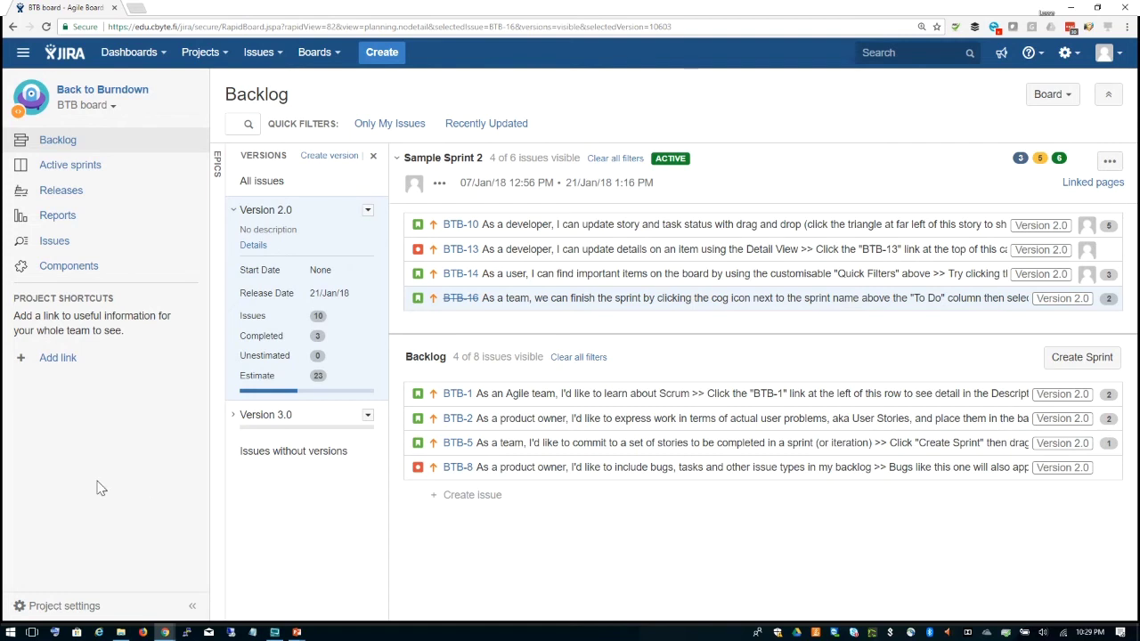
left_click(82, 198)
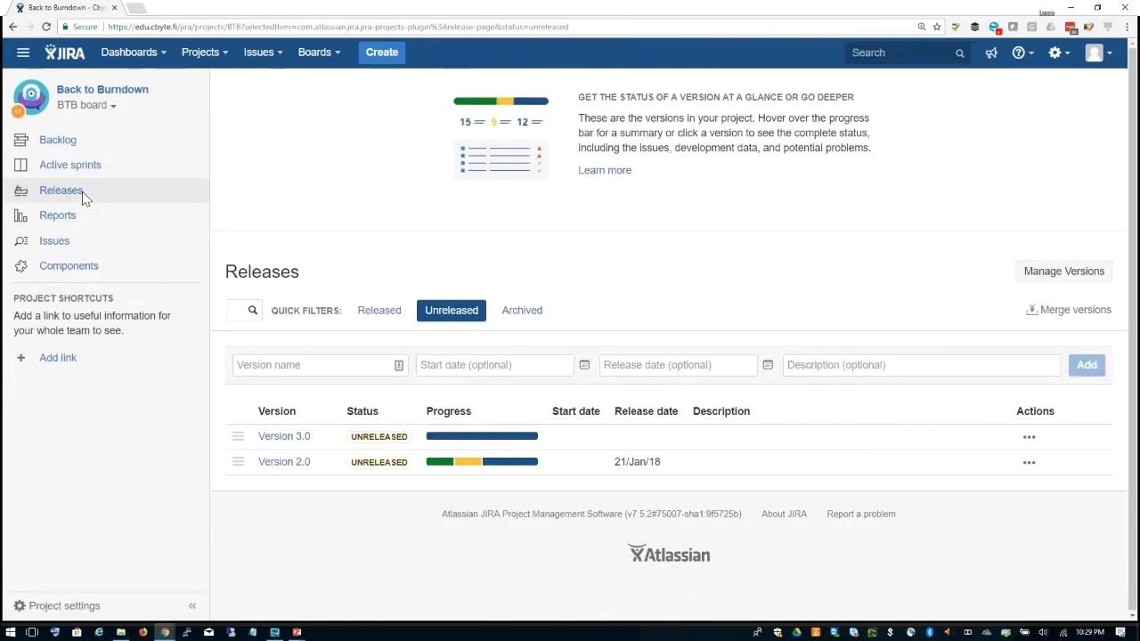
mouse_move(468, 466)
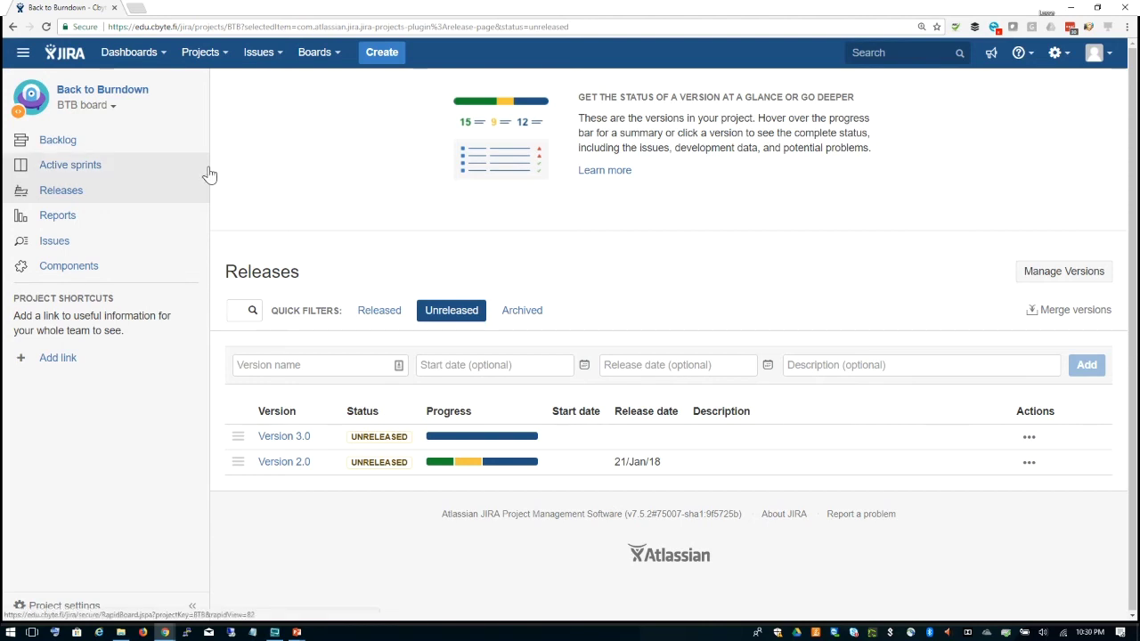
Step: View the BTB board's Cumulative Flow Diagram report and bring up the other report types
left_click(68, 222)
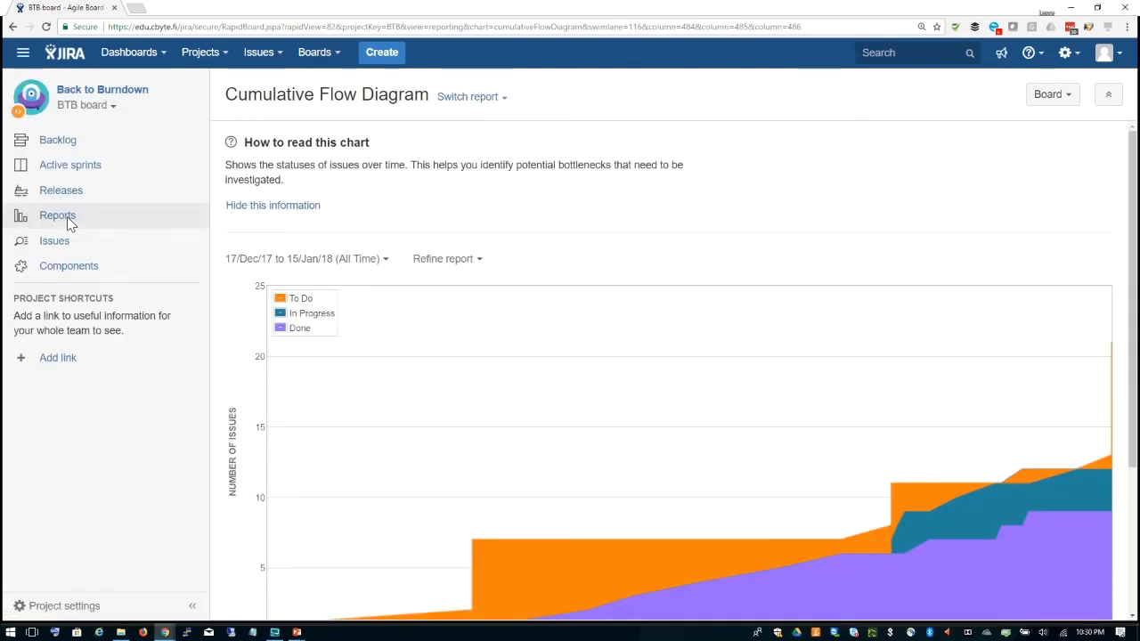
scroll(828, 236, "down", 1)
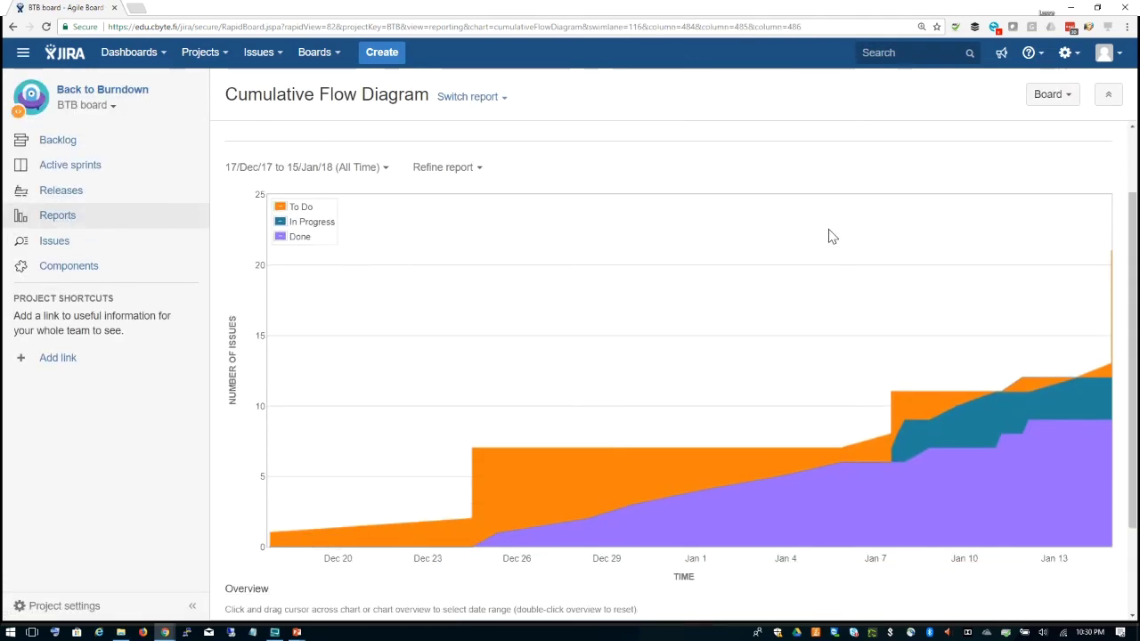
scroll(828, 236, "down", 1)
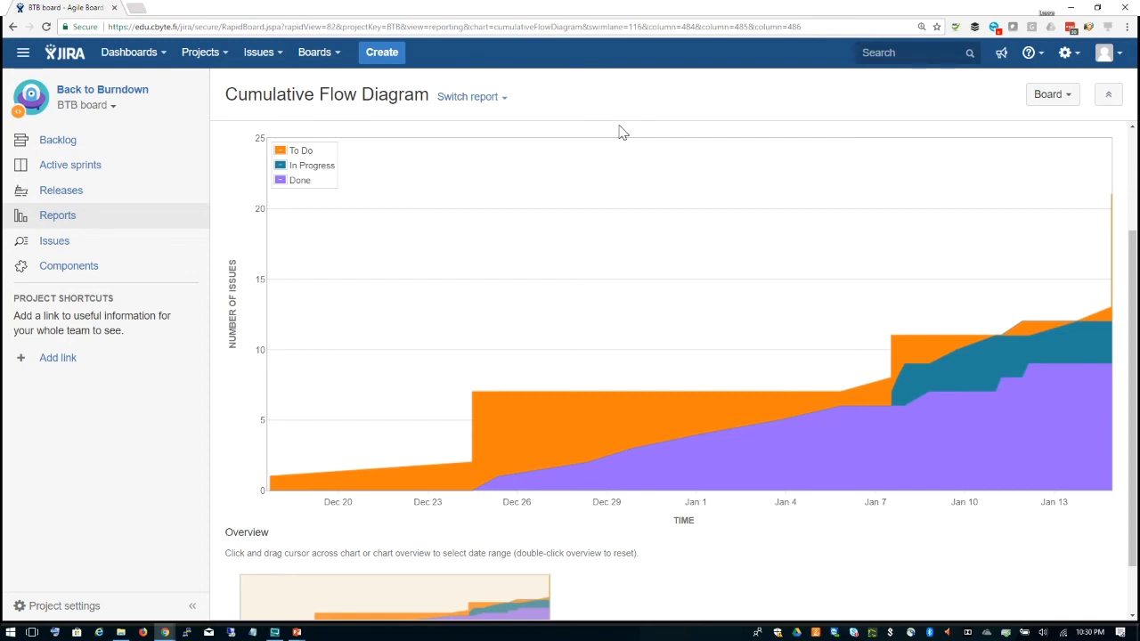
left_click(277, 55)
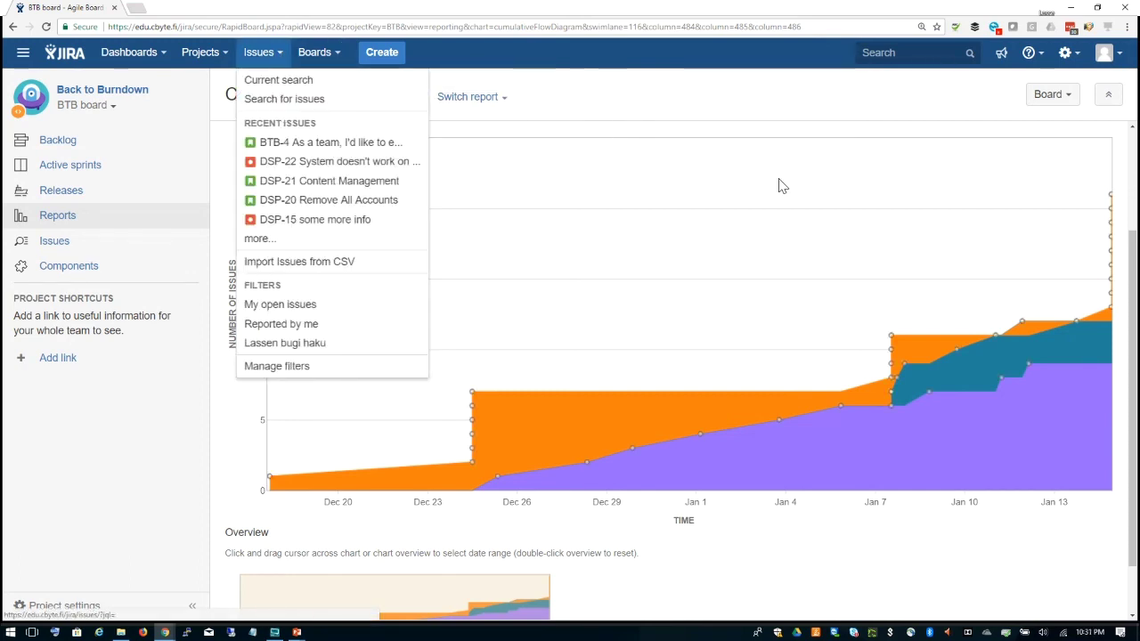
left_click(775, 98)
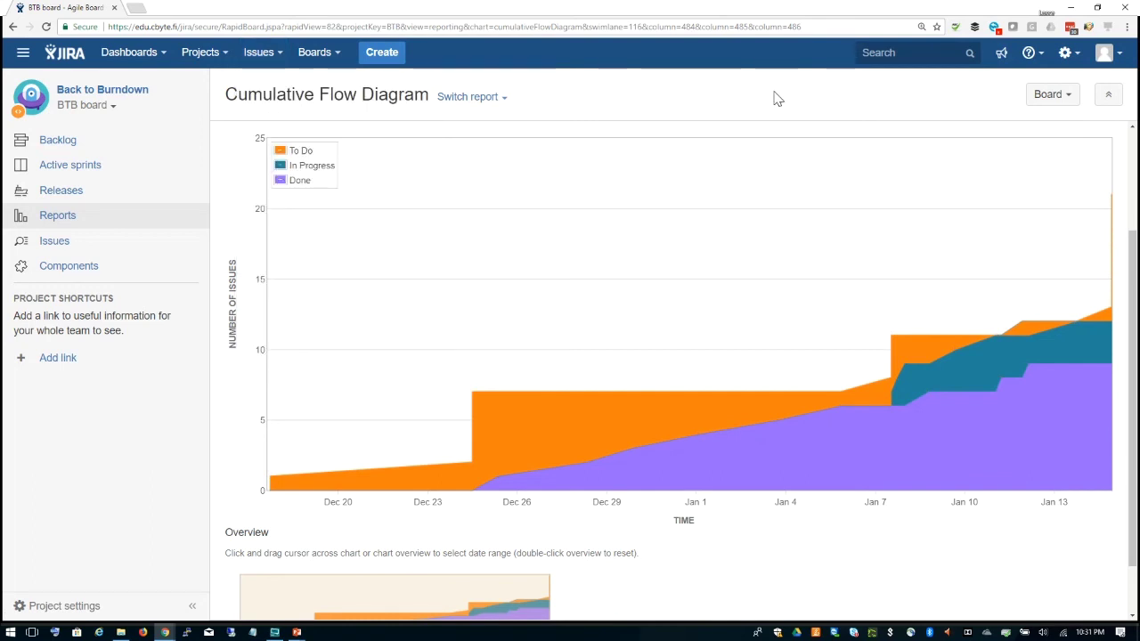
left_click(501, 103)
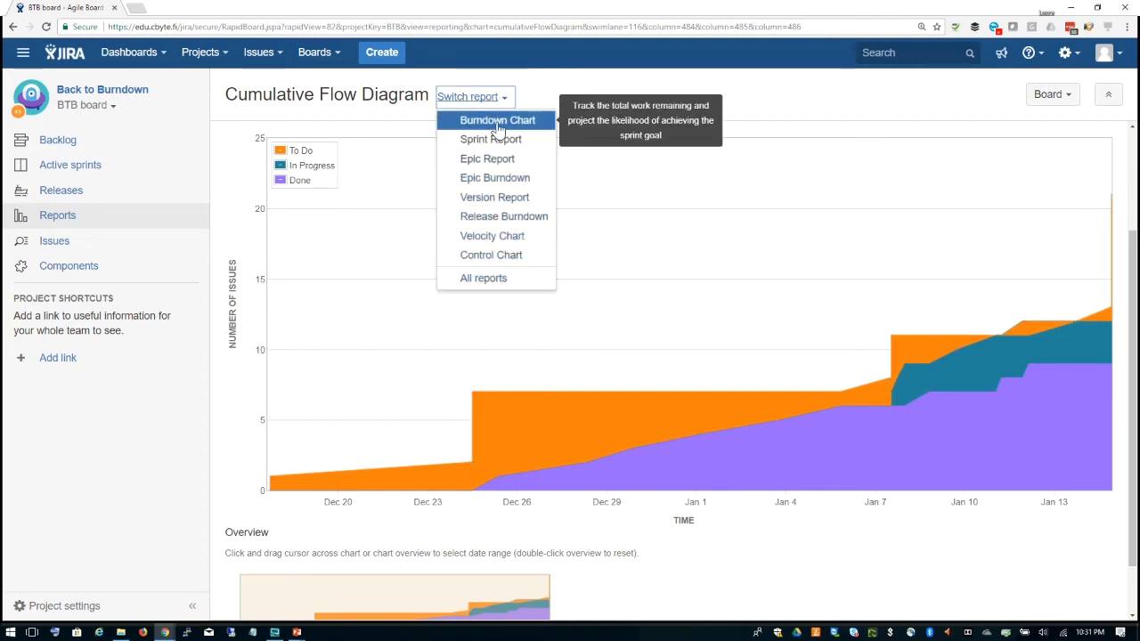
Step: Show the Sample Sprint 1 Burndown Chart measured by Issue Count instead of Story Points
left_click(498, 127)
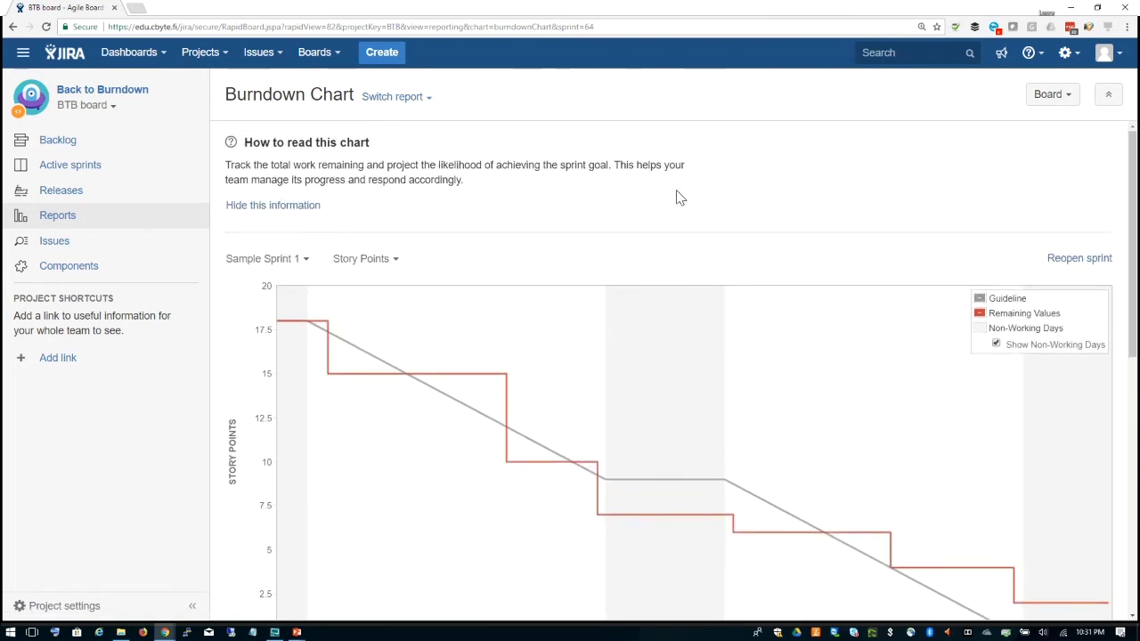
scroll(677, 198, "down", 2)
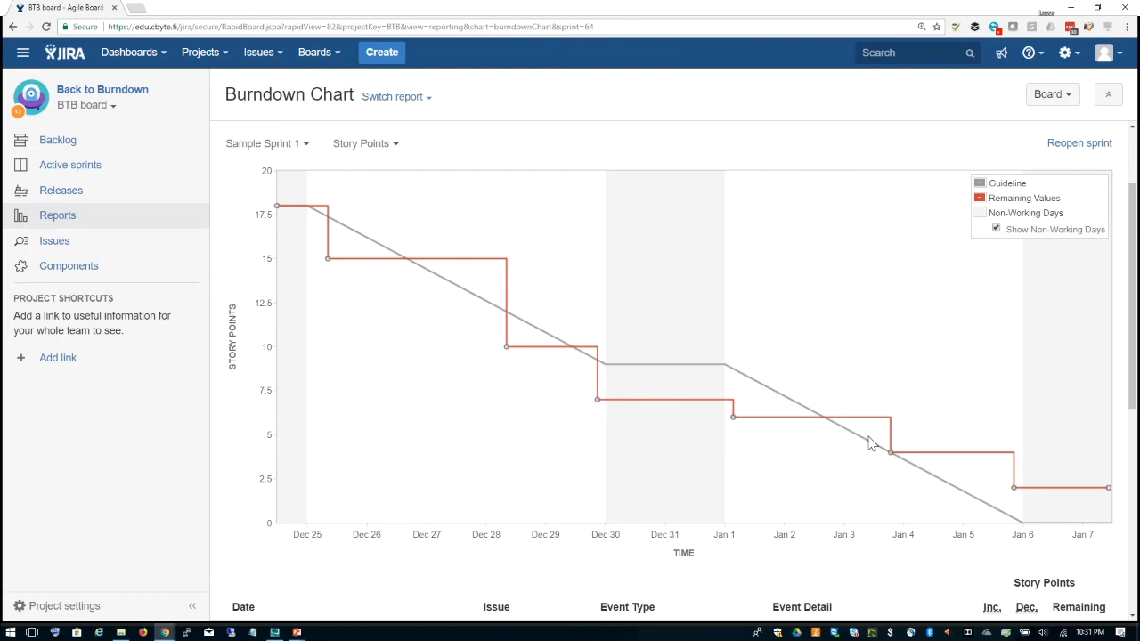
left_click(393, 144)
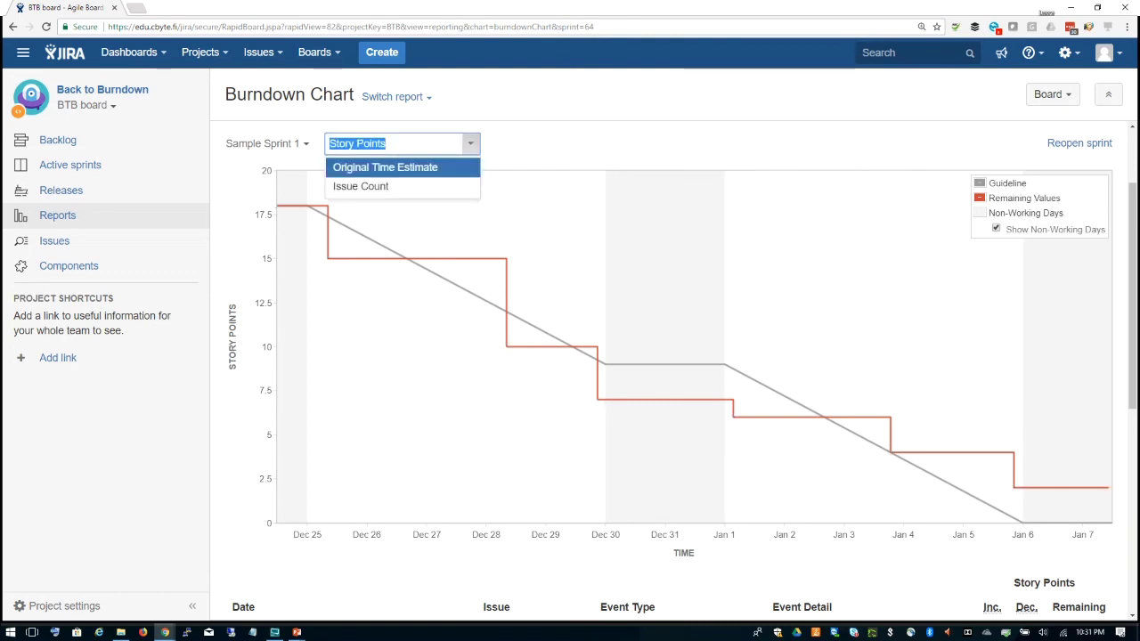
left_click(388, 191)
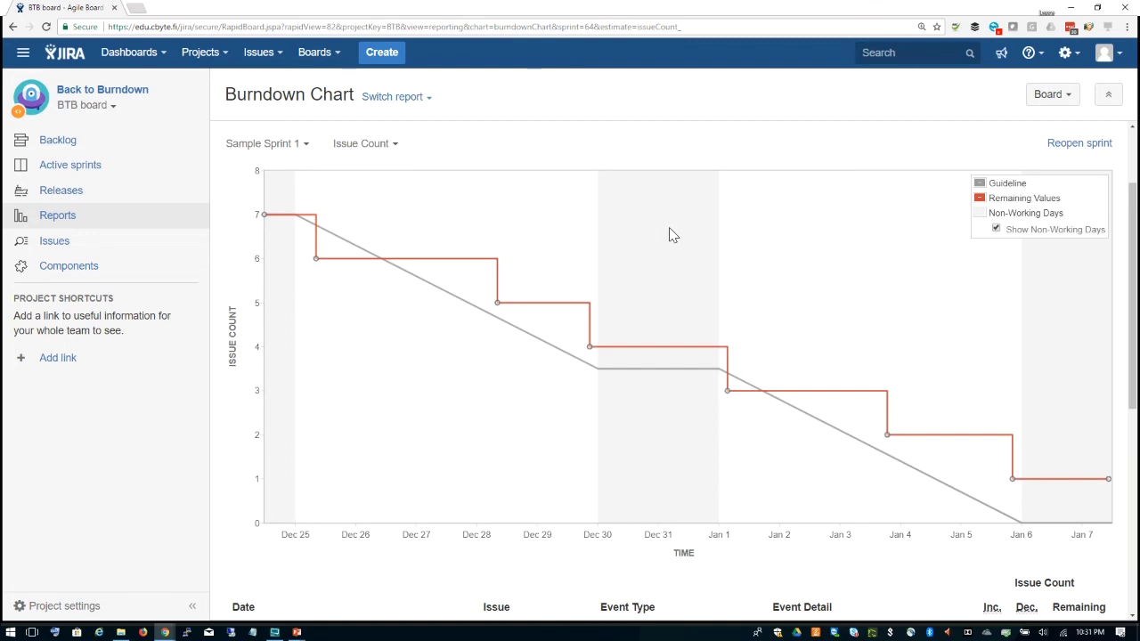
Step: Review the burndown event table as remaining issues drop from 7 to 1
scroll(670, 229, "down", 3)
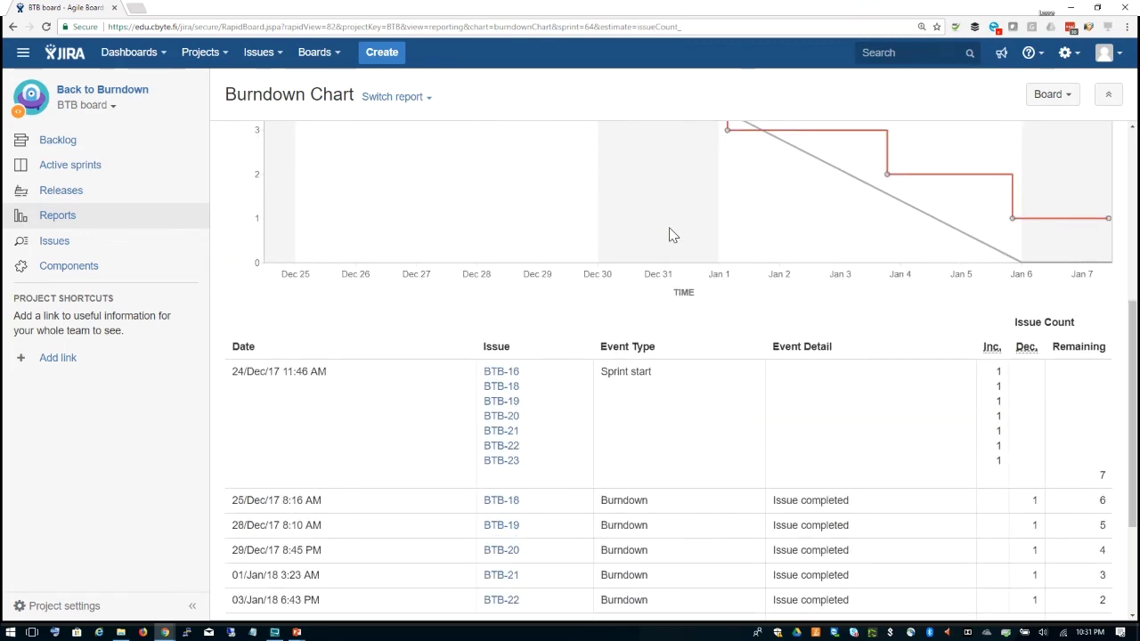
scroll(672, 234, "down", 2)
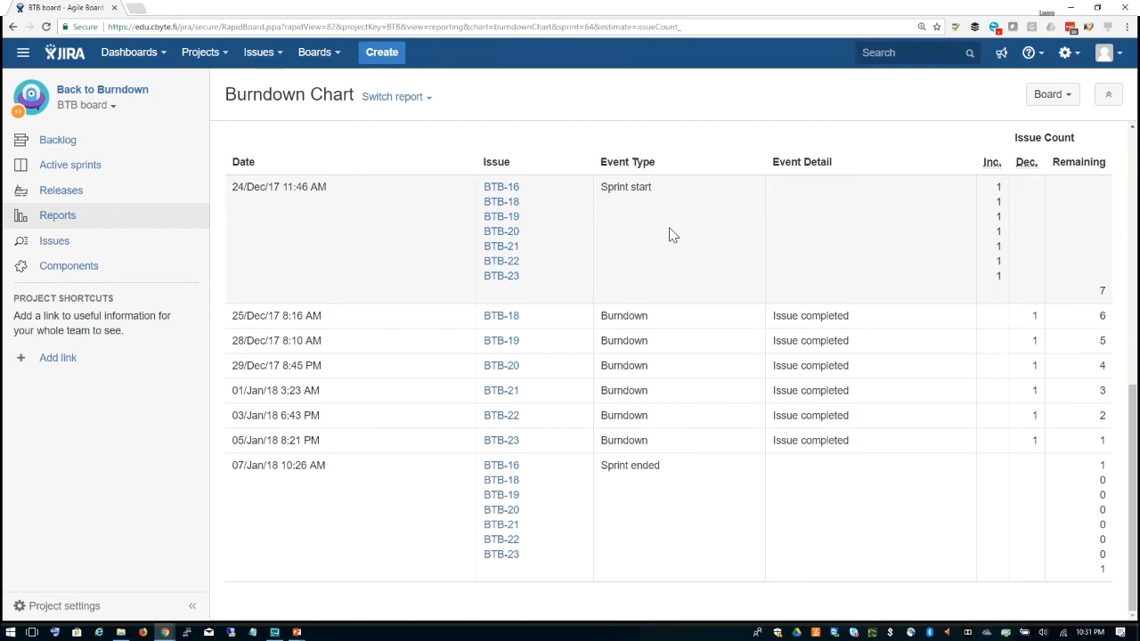
scroll(672, 235, "up", 4)
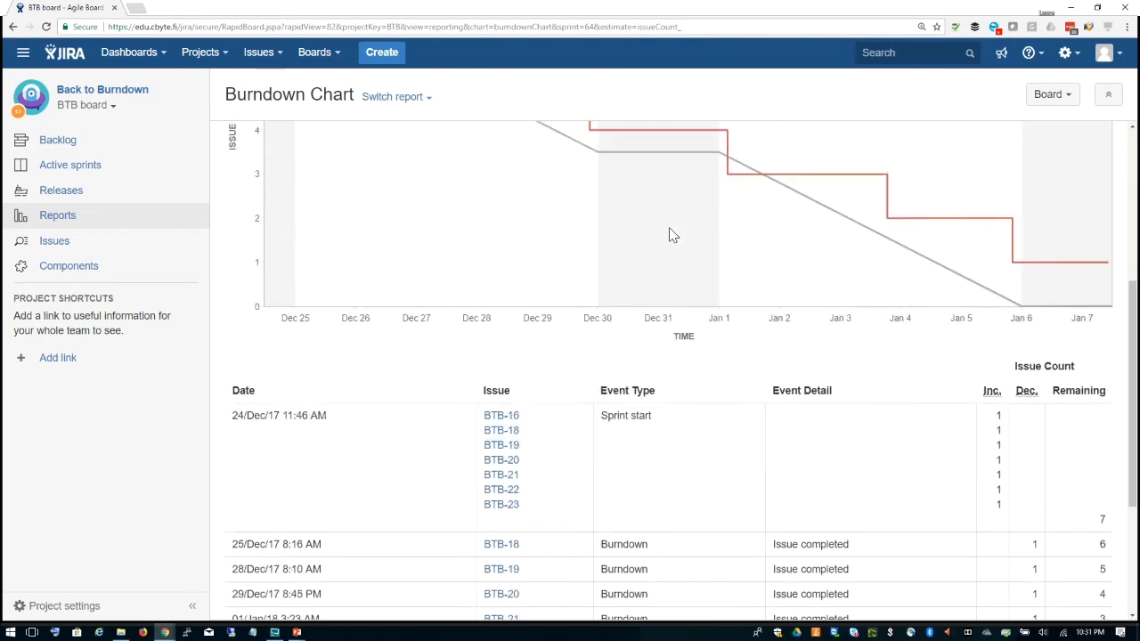
scroll(672, 234, "up", 2)
scroll(672, 235, "down", 1)
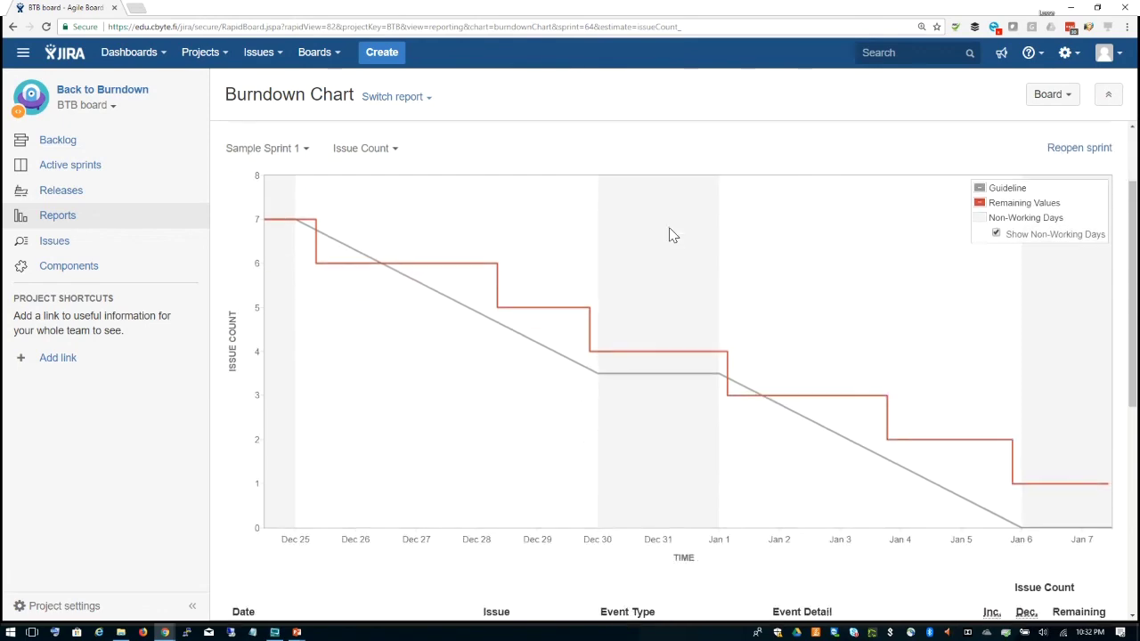
scroll(672, 234, "up", 1)
scroll(673, 234, "down", 6)
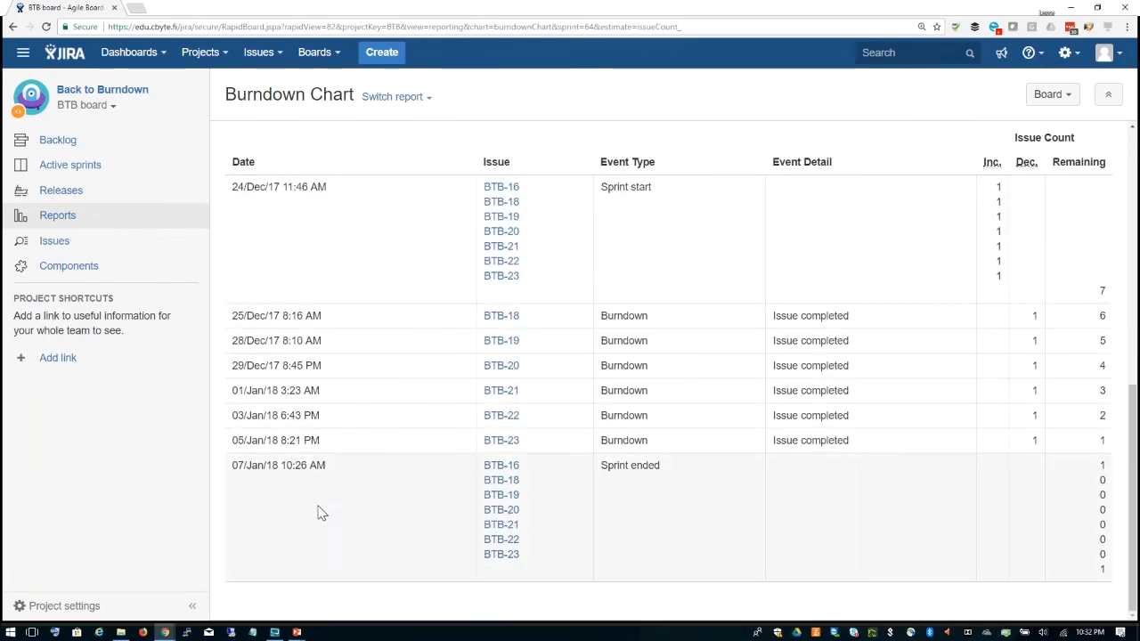
scroll(753, 323, "up", 2)
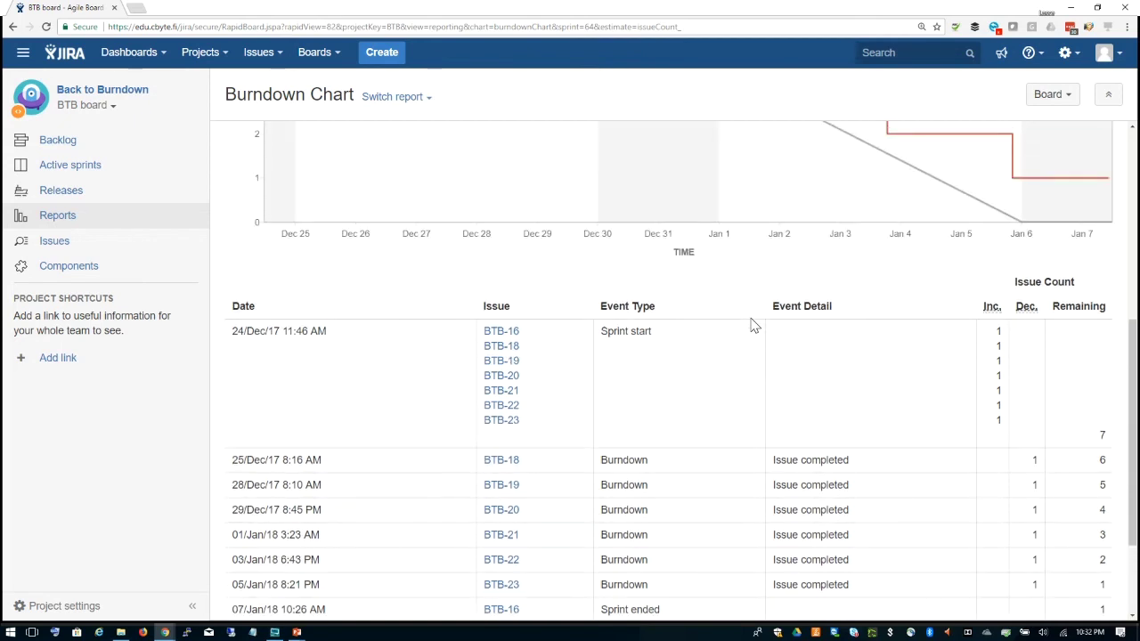
scroll(752, 326, "up", 3)
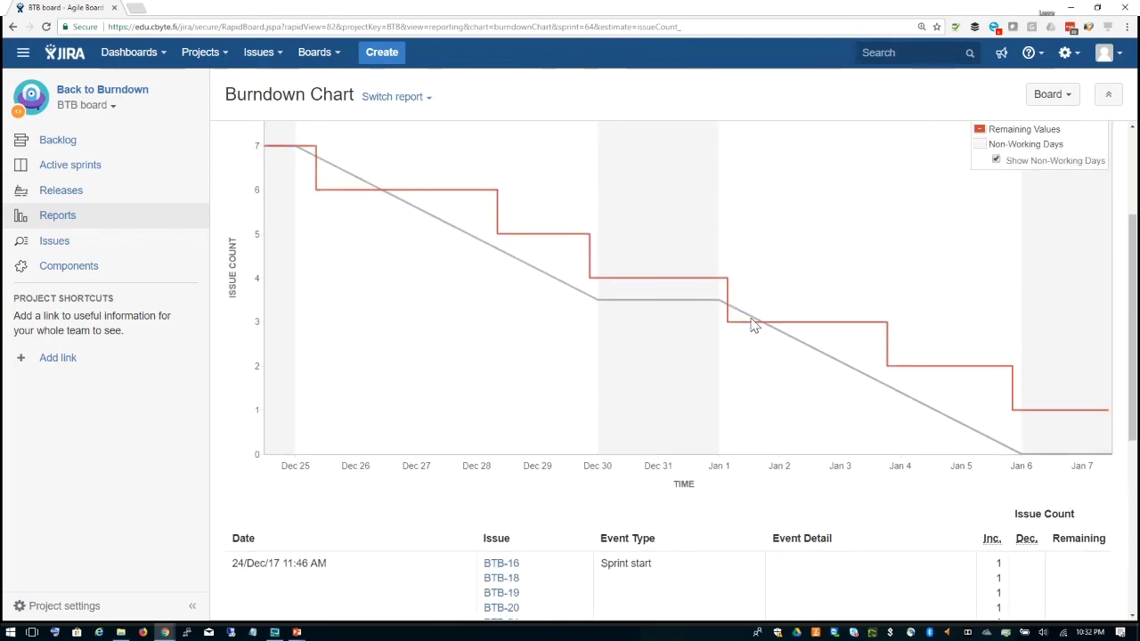
scroll(752, 326, "up", 2)
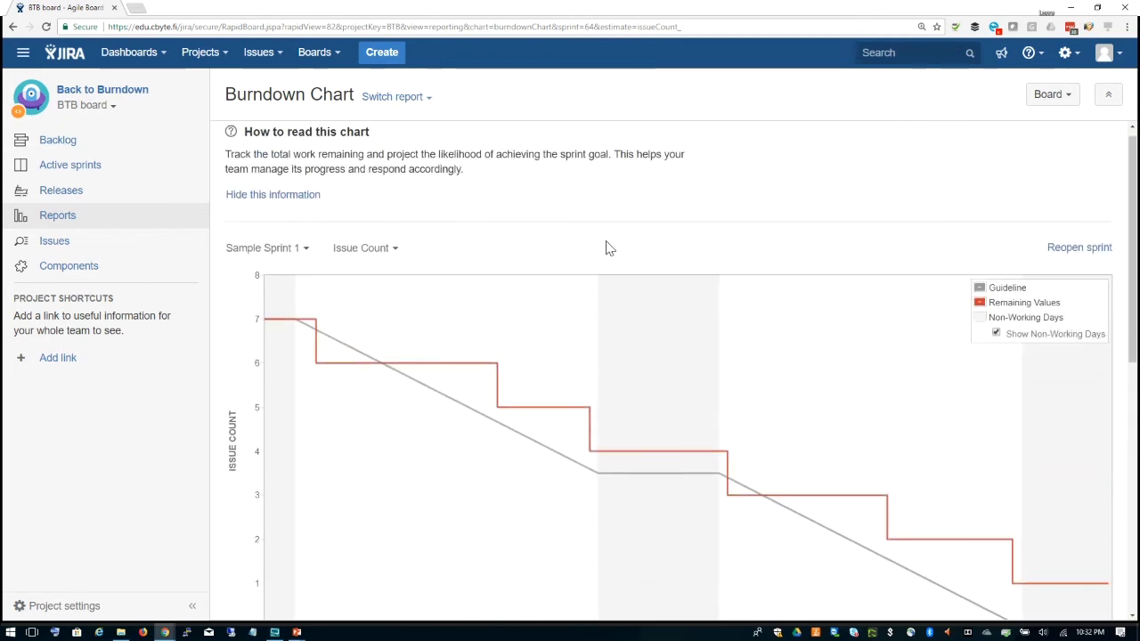
Step: Switch the burndown to Sample Sprint 2 and review its events from BTB-10 to BTB-14
left_click(303, 248)
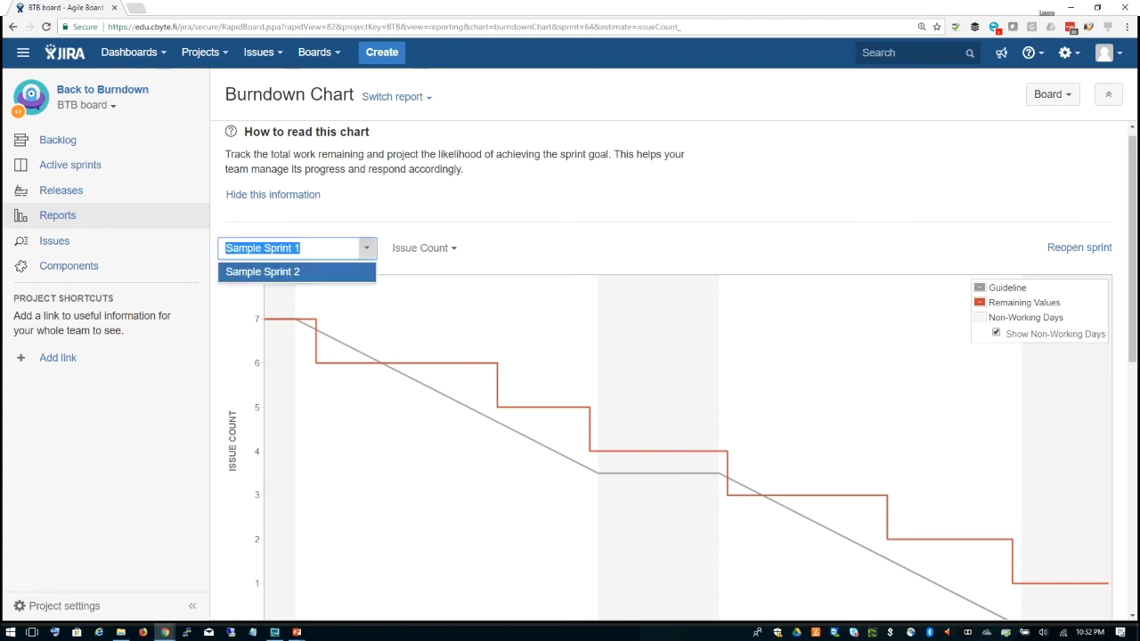
left_click(294, 271)
scroll(682, 273, "down", 1)
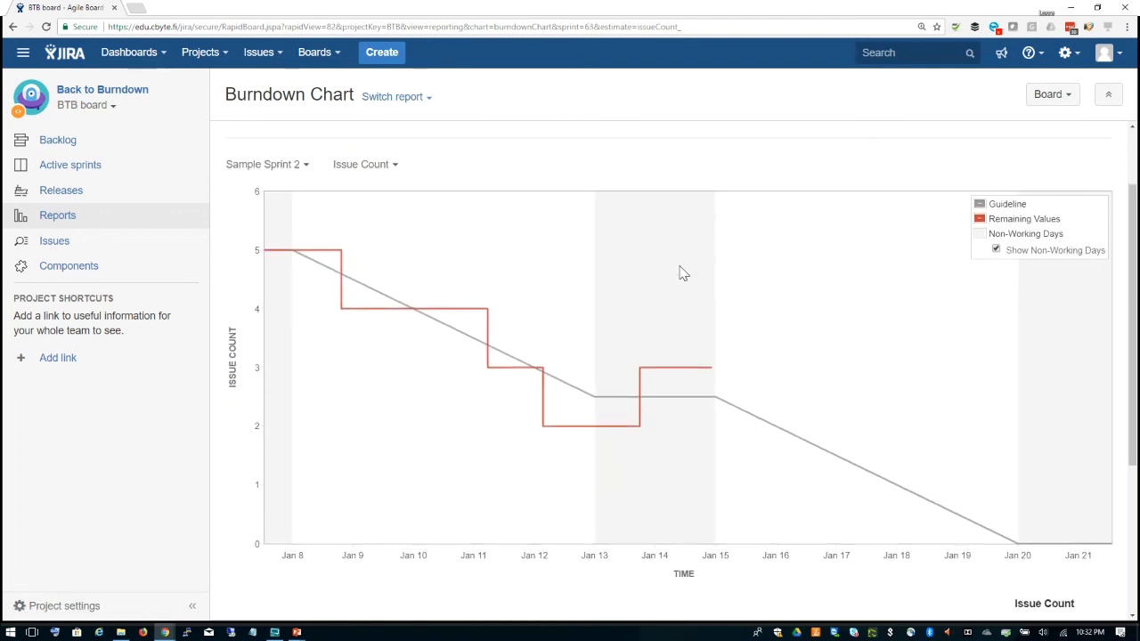
scroll(679, 273, "down", 1)
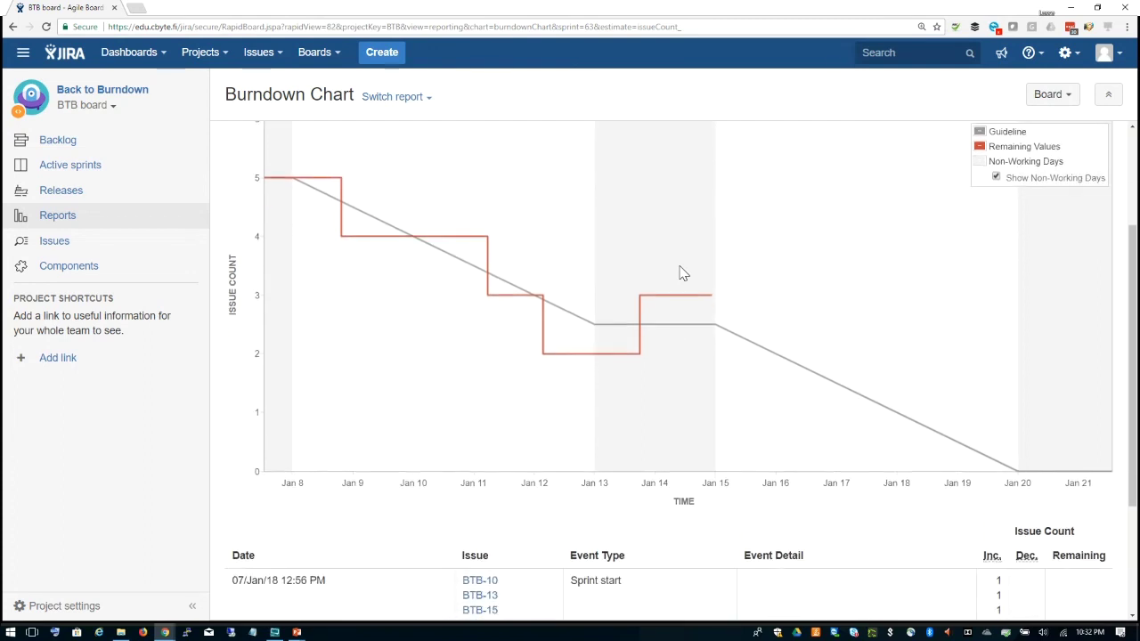
scroll(587, 176, "up", 1)
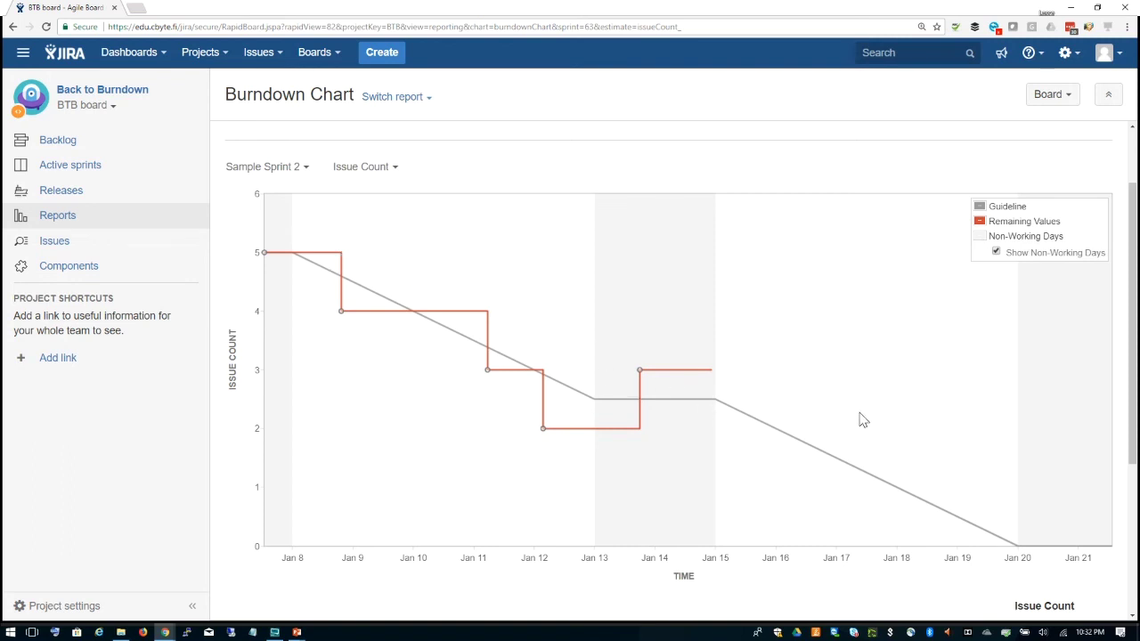
scroll(447, 492, "down", 1)
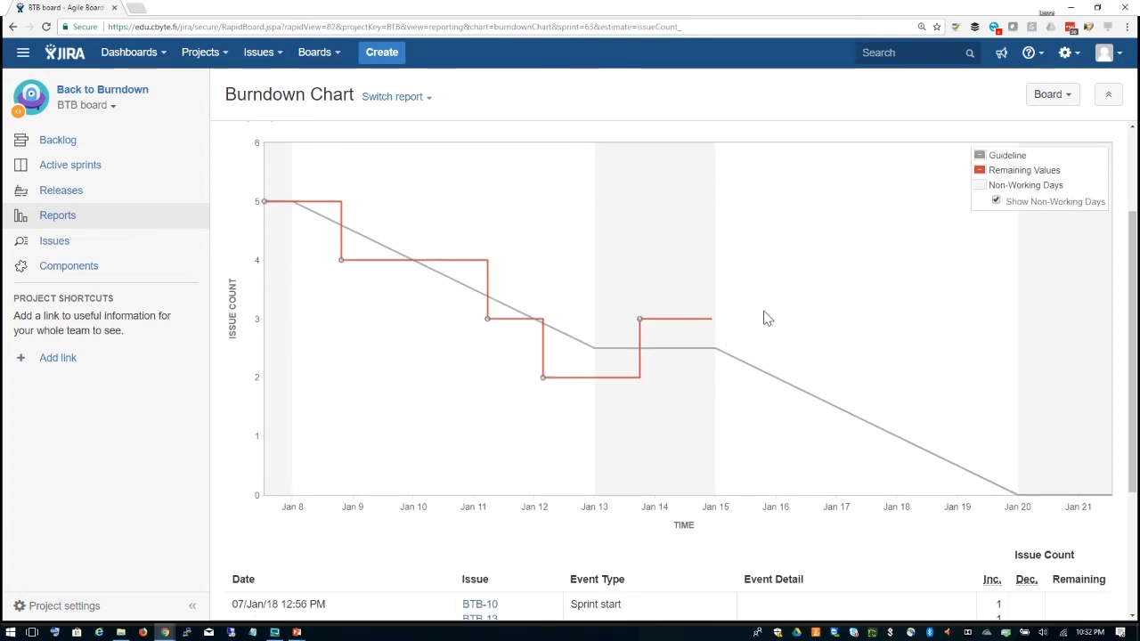
scroll(792, 330, "down", 3)
scroll(793, 332, "up", 4)
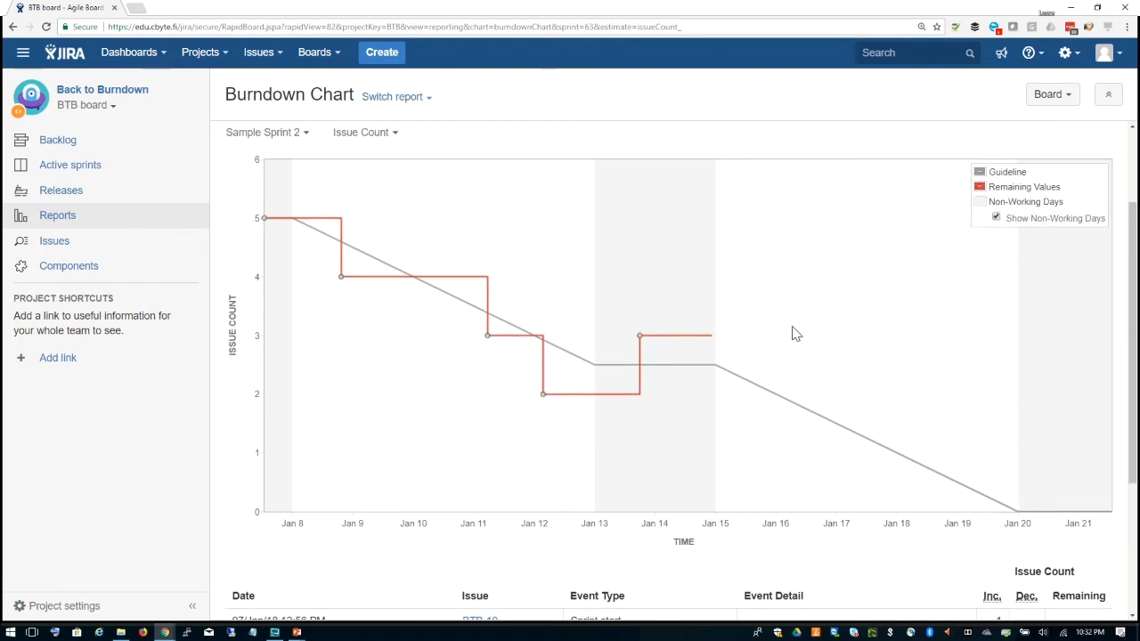
scroll(793, 332, "down", 3)
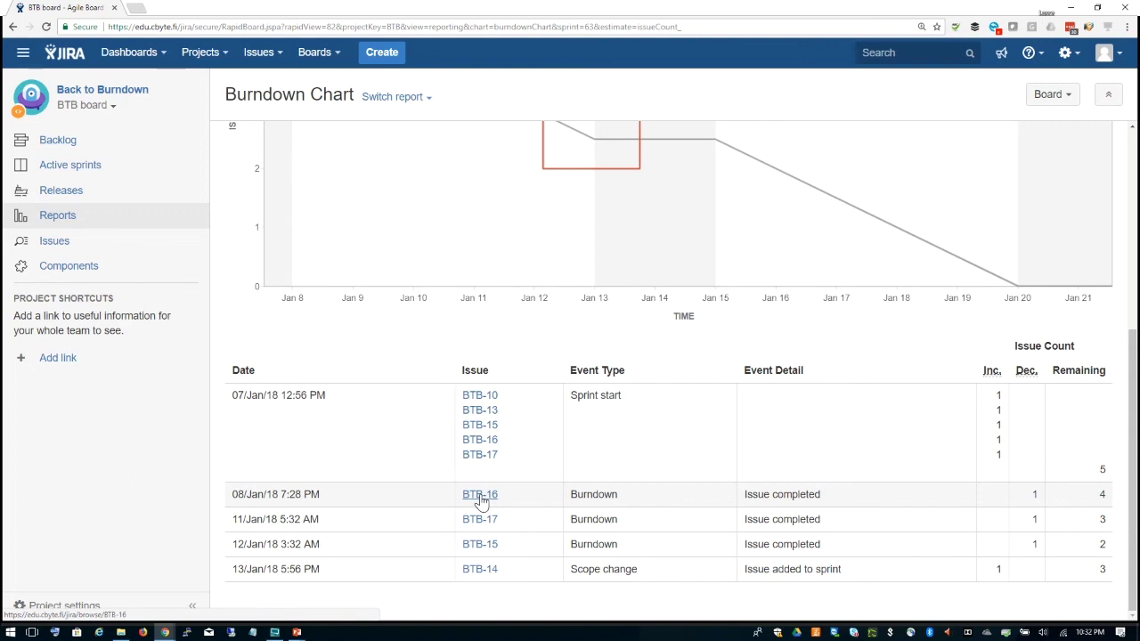
left_click(480, 496)
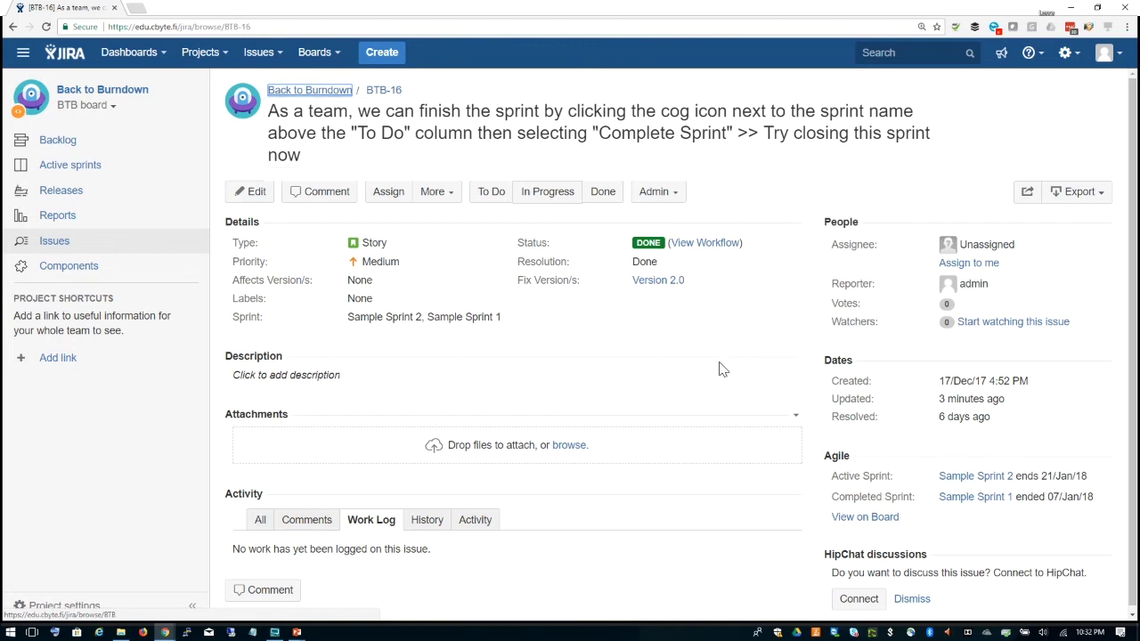
scroll(596, 346, "down", 1)
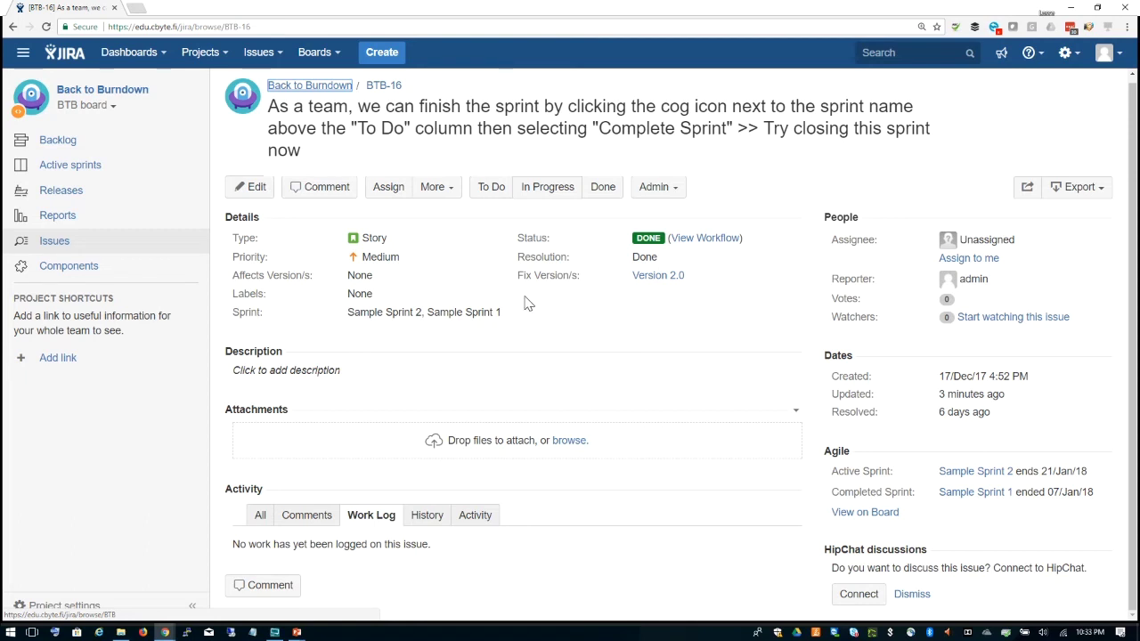
mouse_move(259, 311)
left_mouse_down()
mouse_move(247, 312)
mouse_move(264, 312)
left_mouse_up()
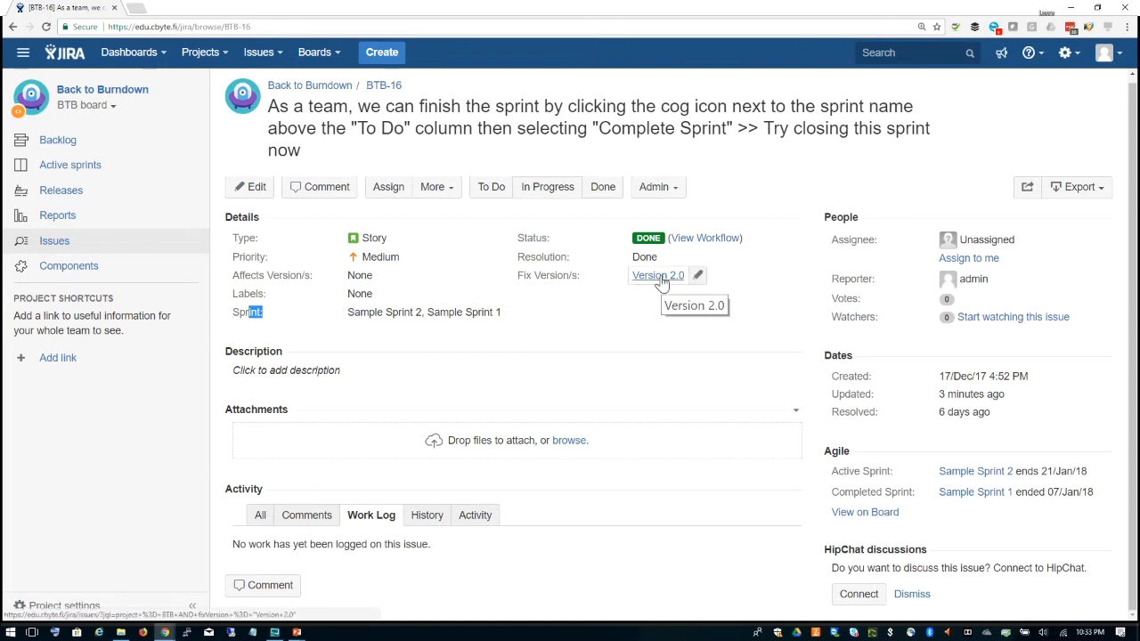
left_click(638, 363)
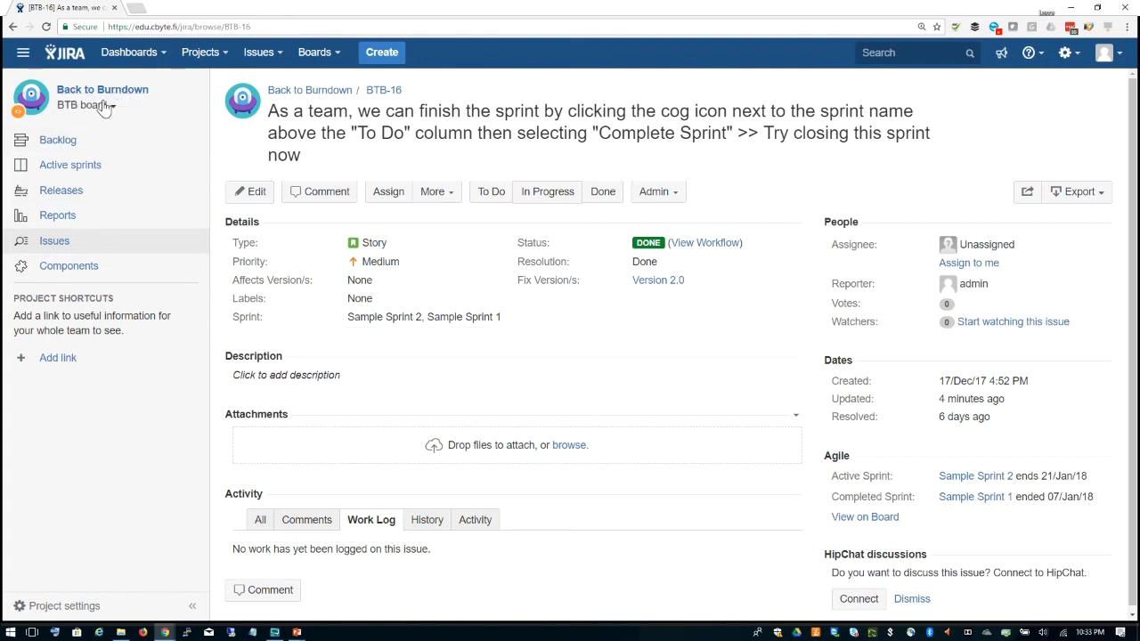
left_click(330, 55)
left_click(530, 84)
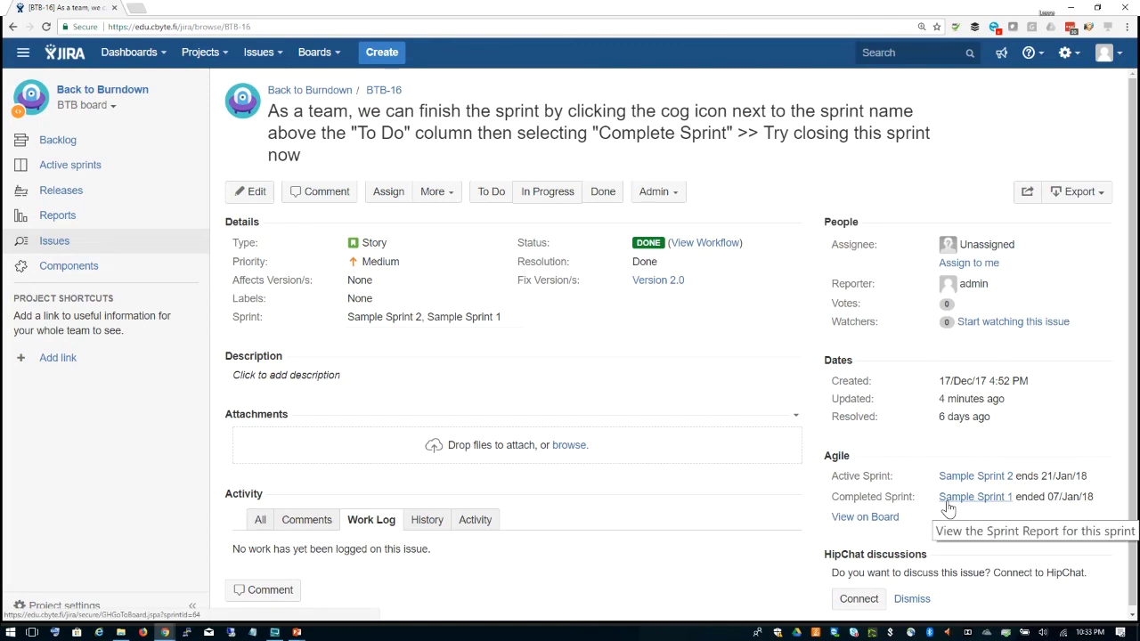
Step: From BTB-16's Agile panel, go to the BTB board's active Sample Sprint 2
left_click(880, 518)
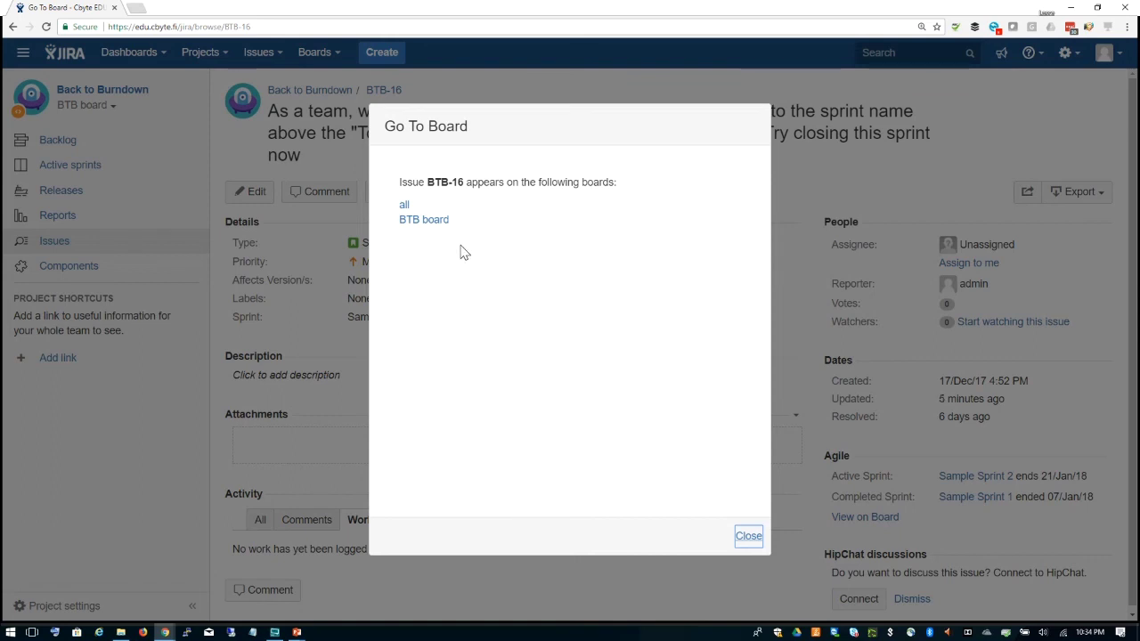
left_click(426, 220)
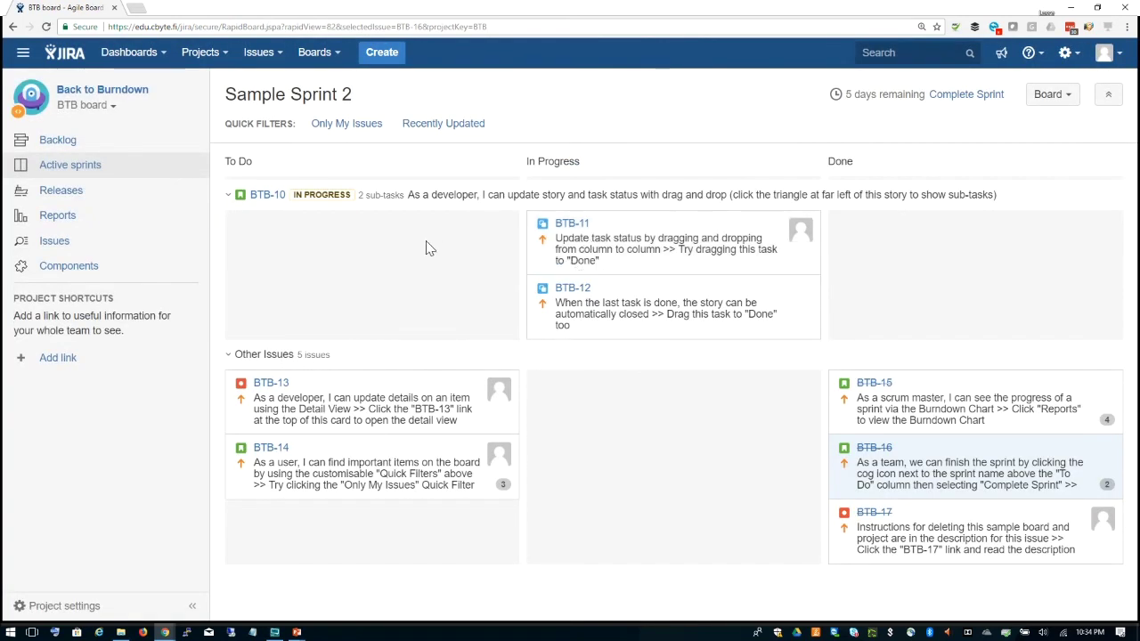
Step: Open the Burndown Chart report for Sample Sprint 2 and scroll through it
left_click(93, 217)
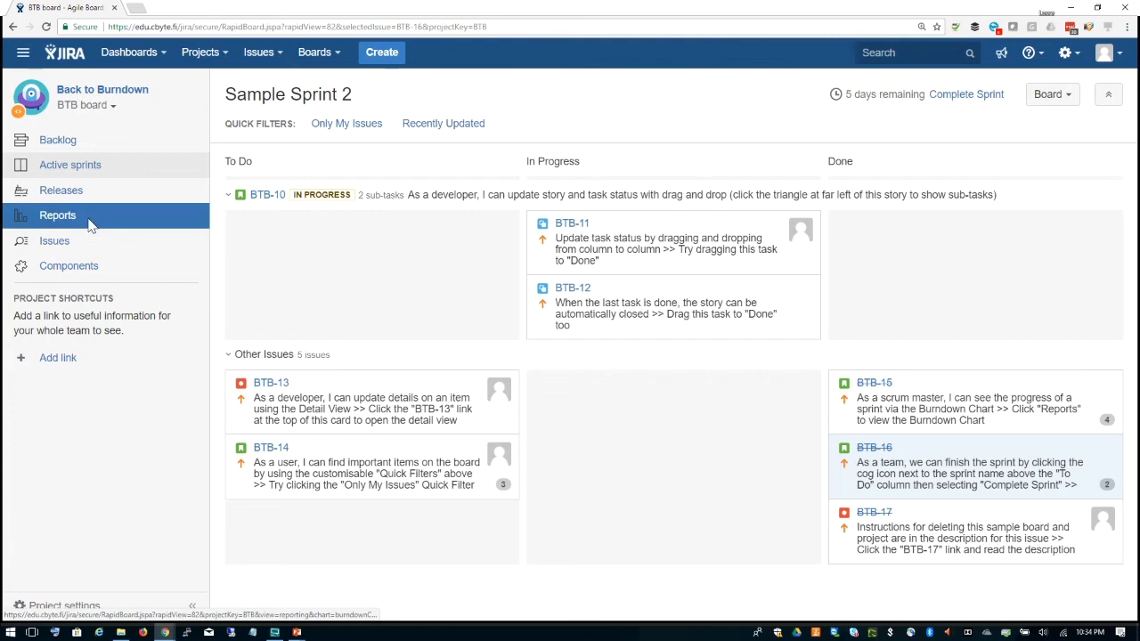
scroll(626, 276, "down", 2)
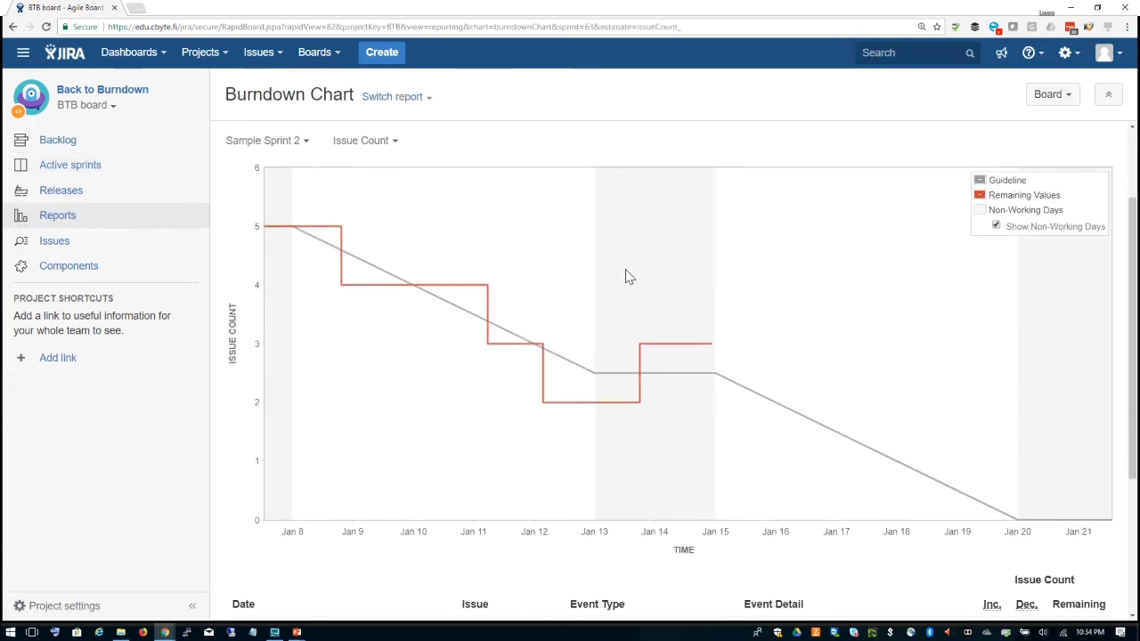
scroll(626, 276, "down", 3)
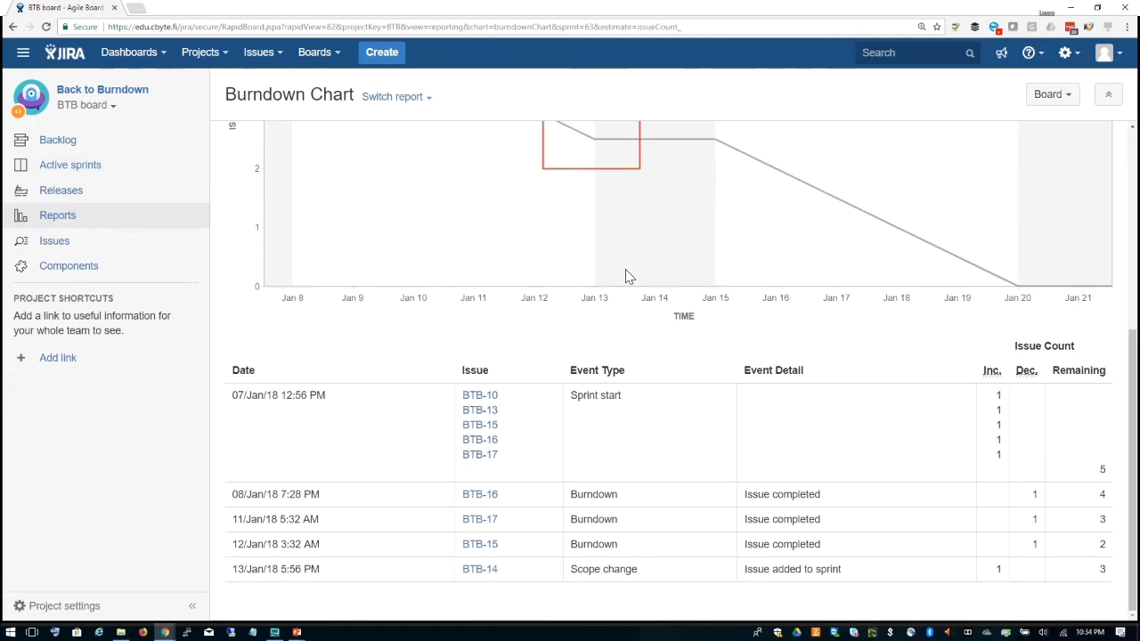
scroll(626, 276, "up", 2)
scroll(625, 276, "up", 3)
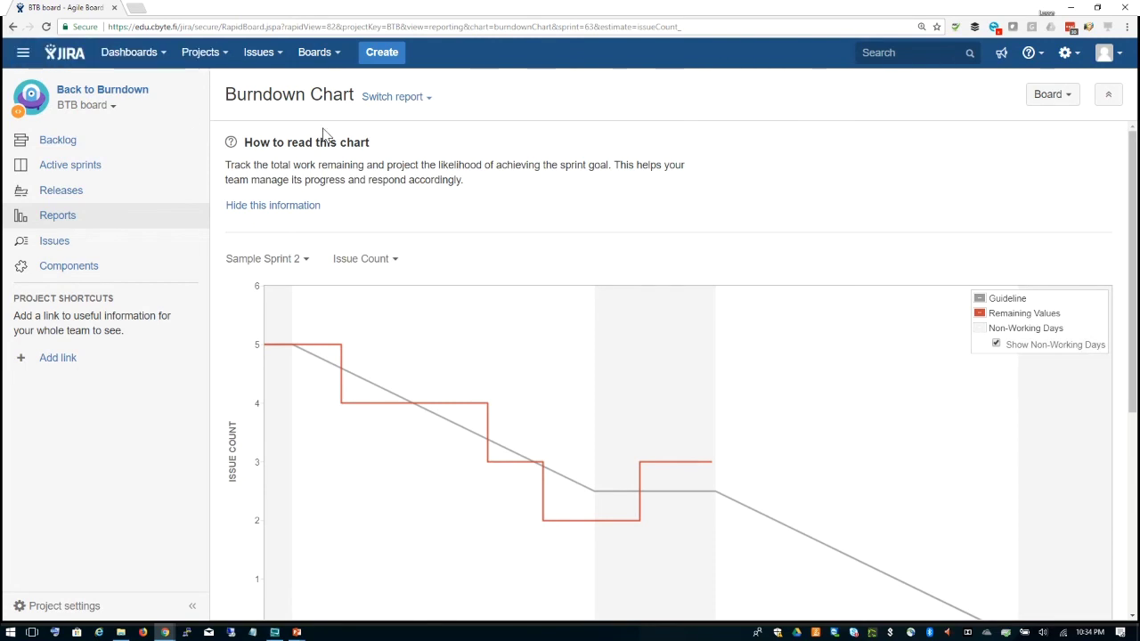
Step: Go back to the sprint board and BTB-16, return to the burndown chart, and list recent boards
left_click(12, 27)
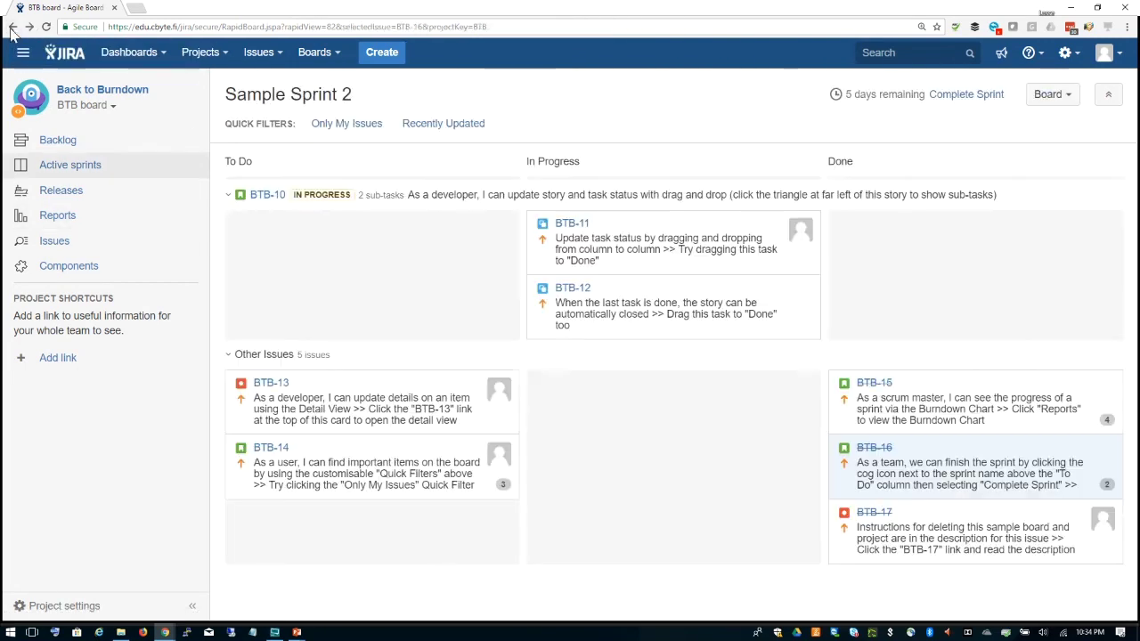
left_click(13, 27)
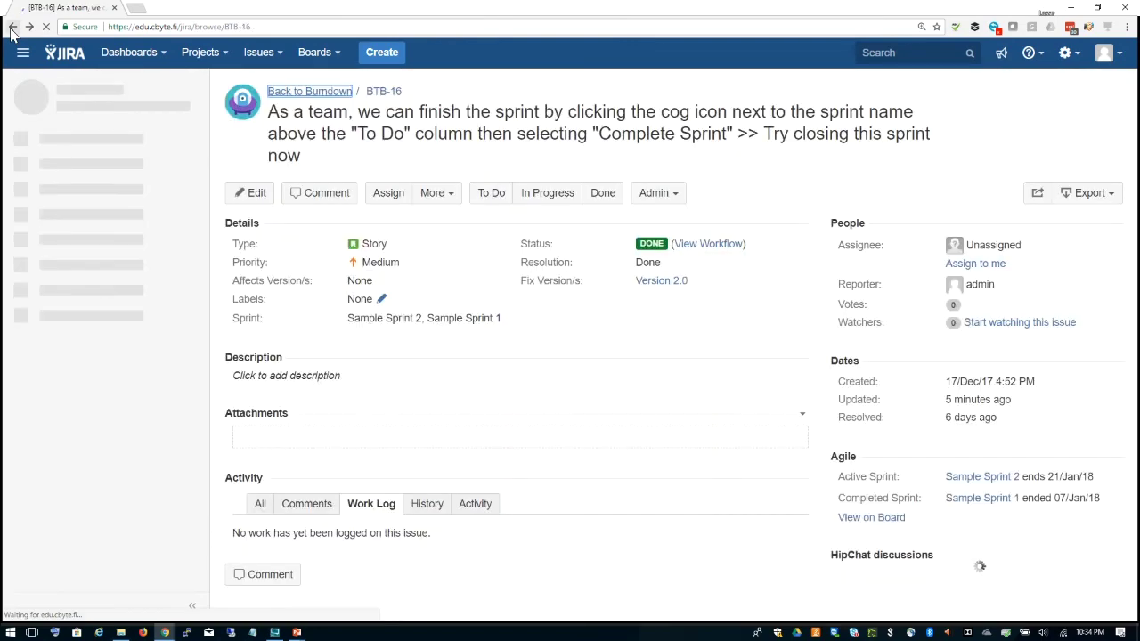
left_click(12, 27)
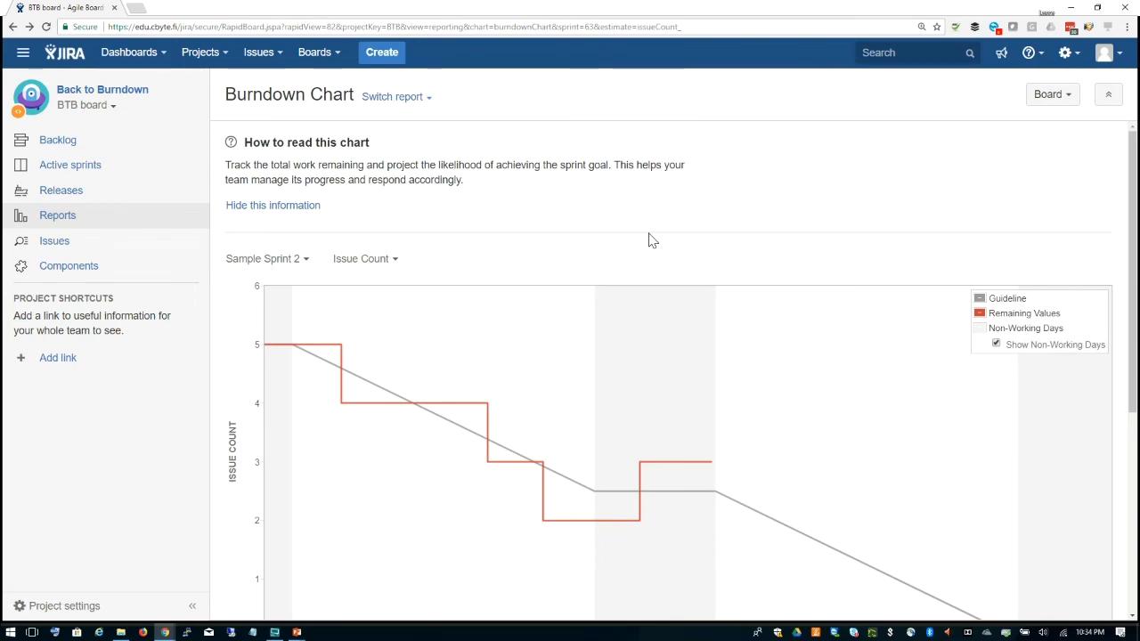
scroll(651, 240, "down", 2)
scroll(651, 241, "down", 3)
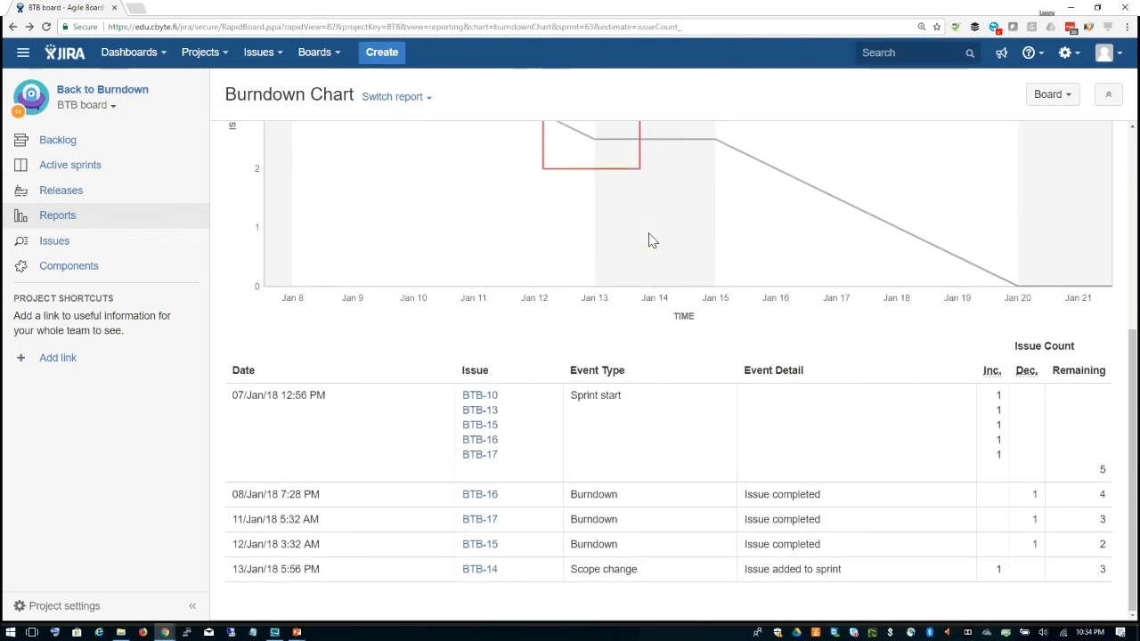
scroll(651, 241, "up", 5)
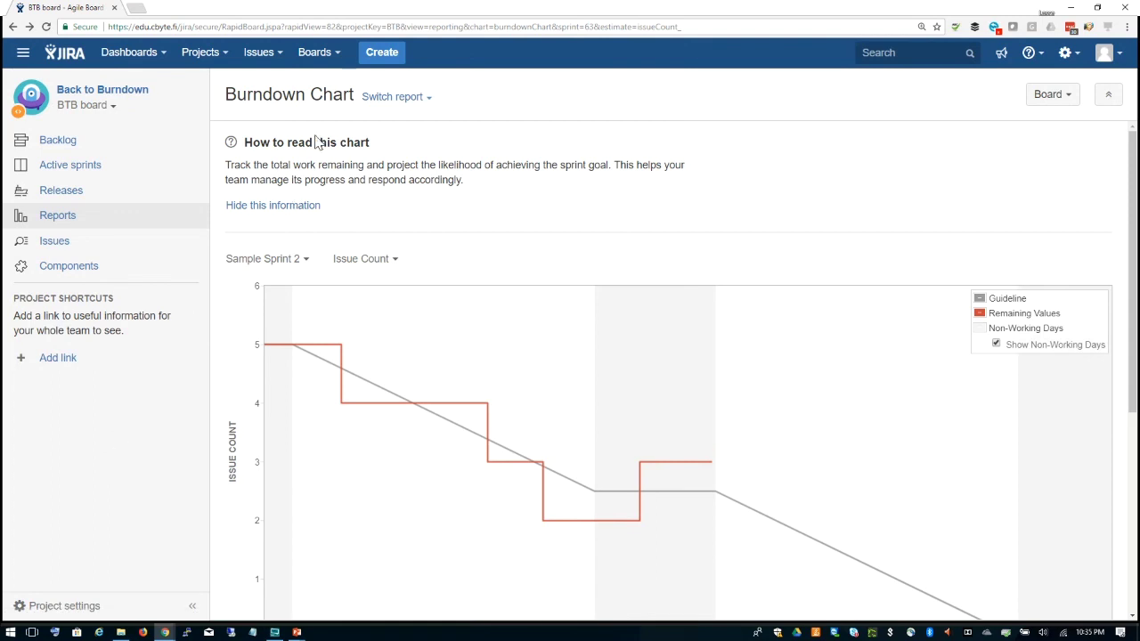
left_click(333, 59)
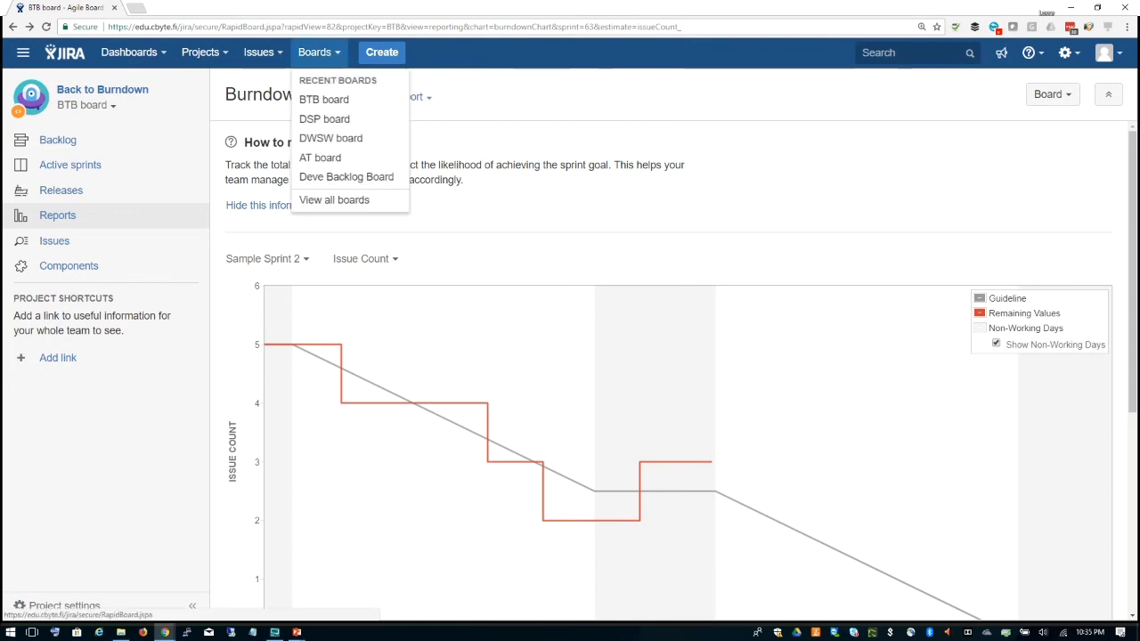
Step: Switch to the DSP board and go to the project's Components page
left_click(333, 116)
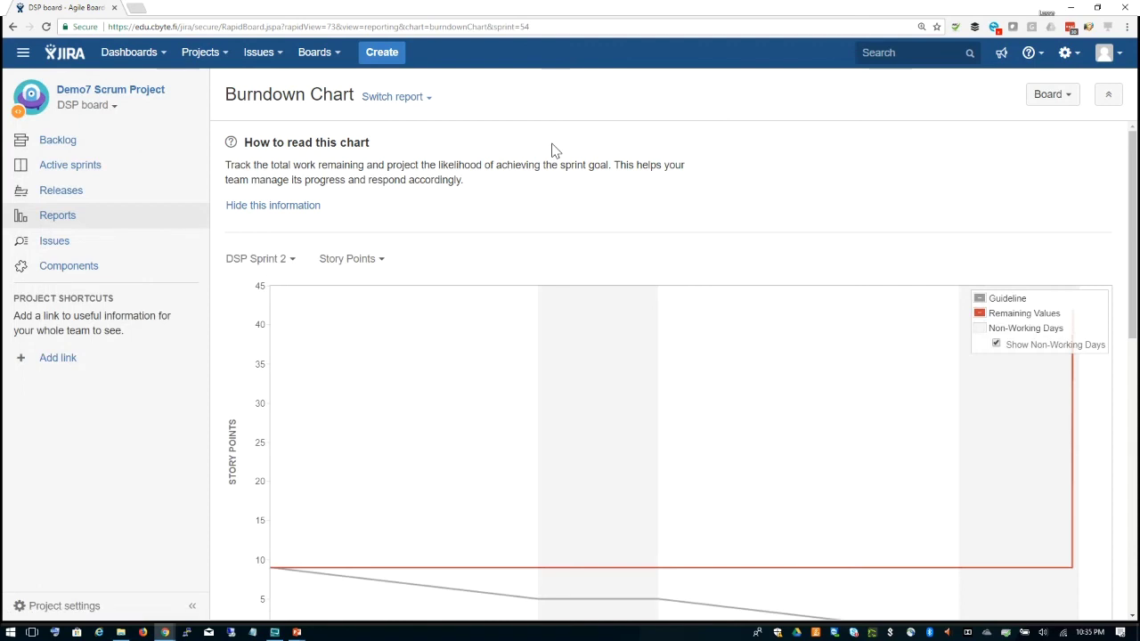
left_click(65, 143)
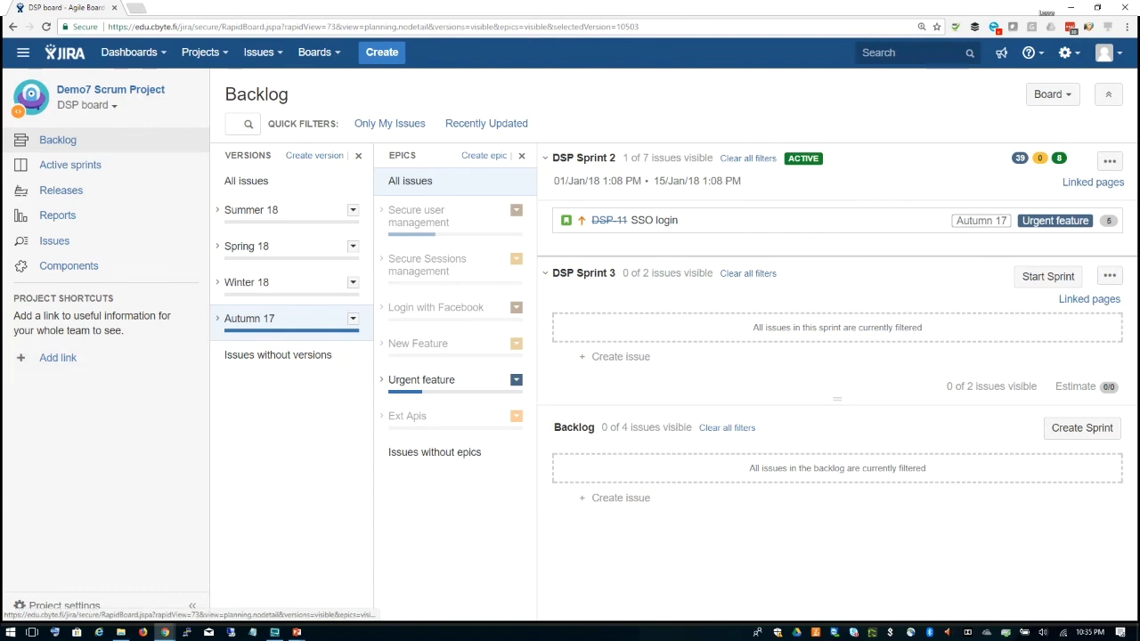
left_click(71, 267)
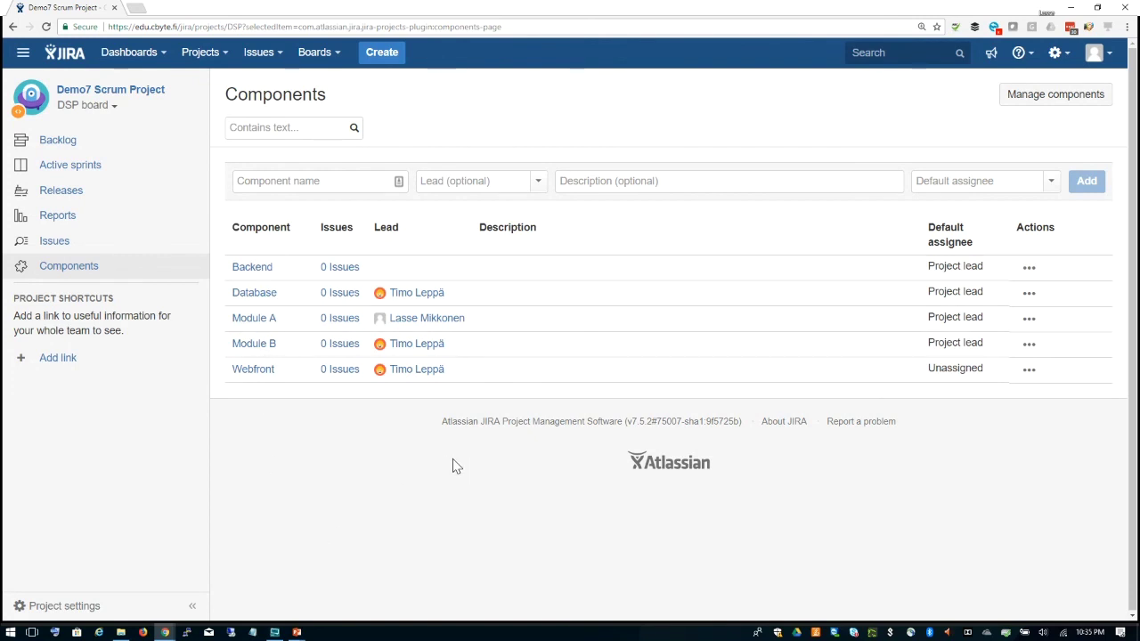
Step: Name a new component 'Certificates' and choose the first matching user as its lead
left_click(398, 181)
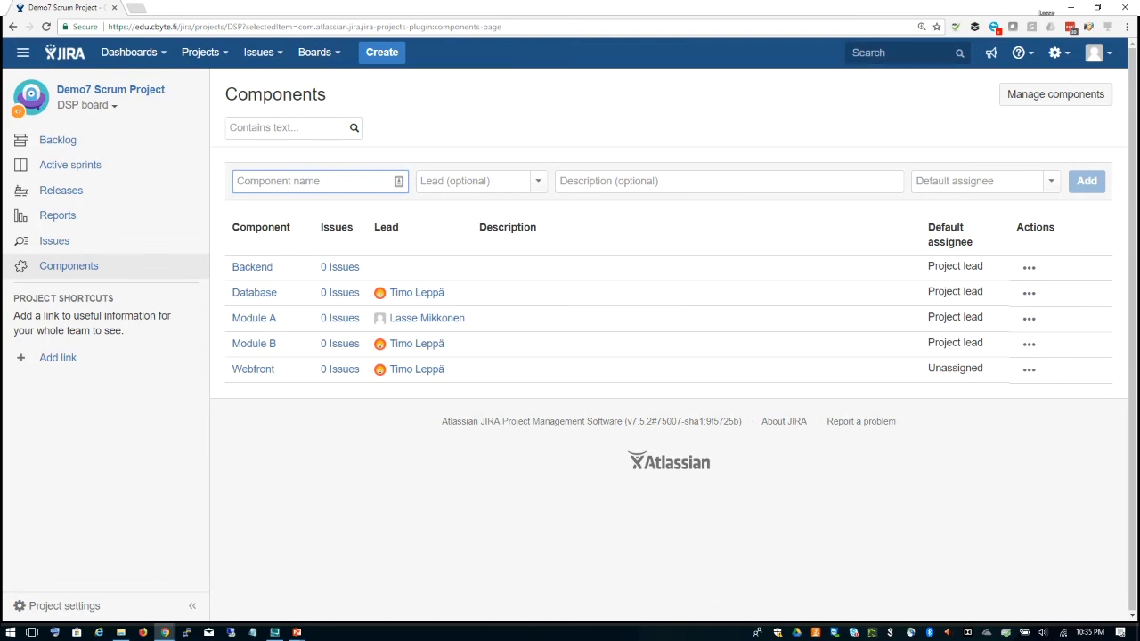
type("Certi")
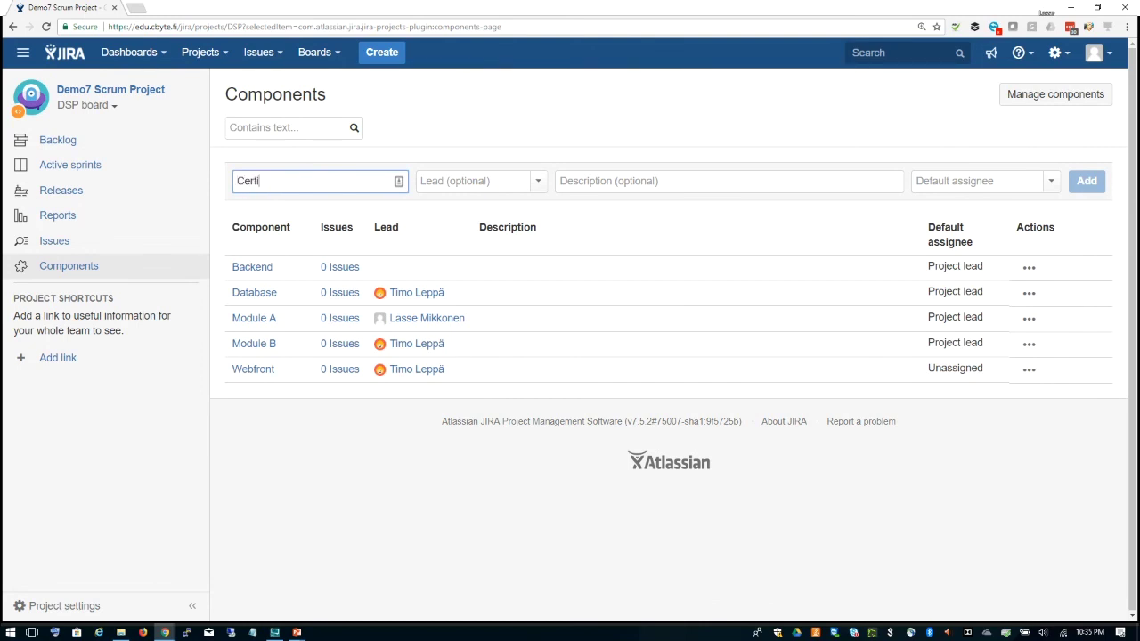
type("ficates")
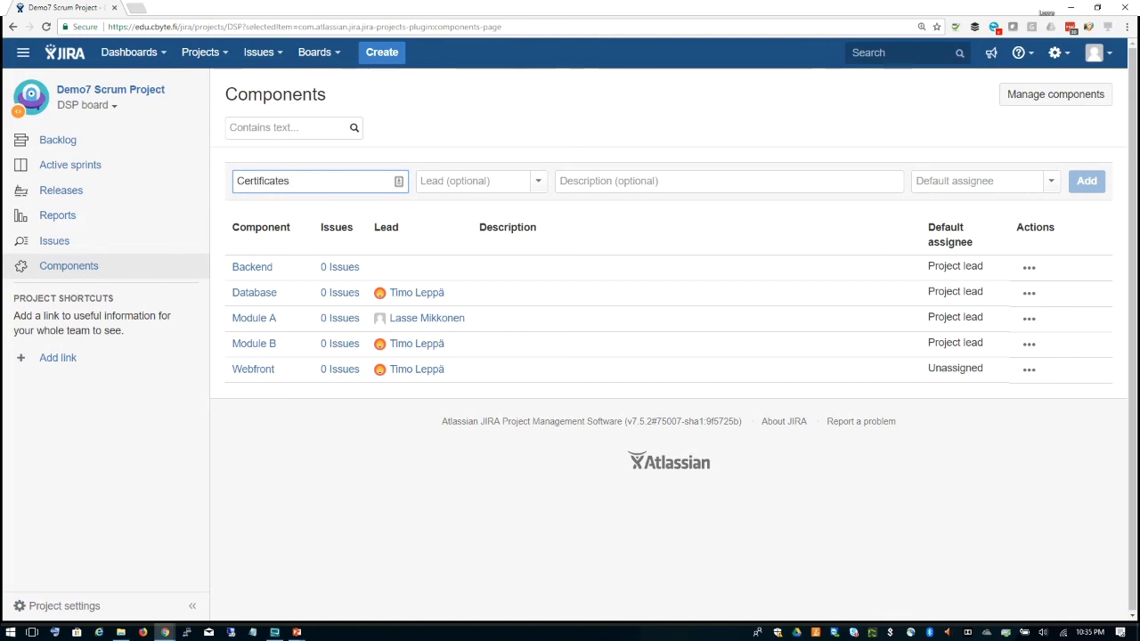
left_click(538, 184)
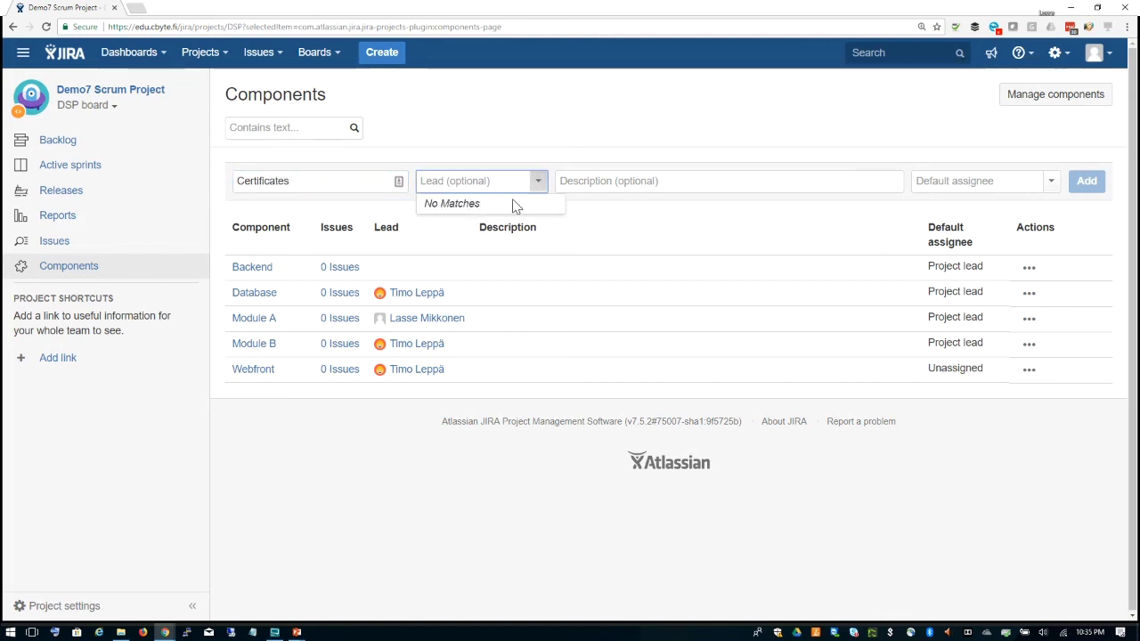
type("l")
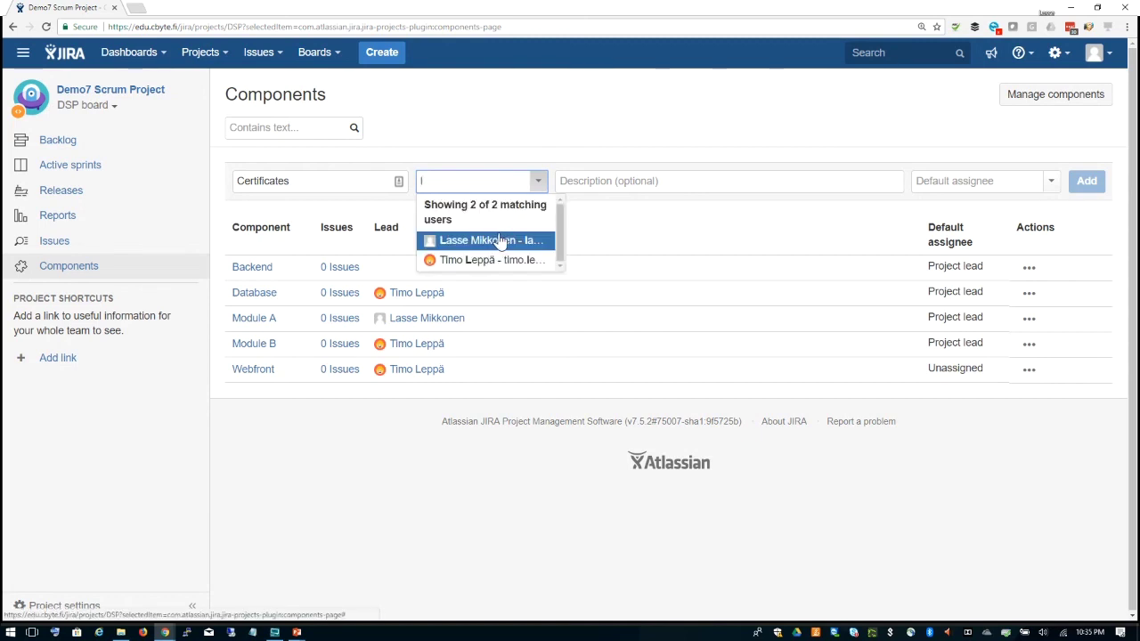
left_click(497, 242)
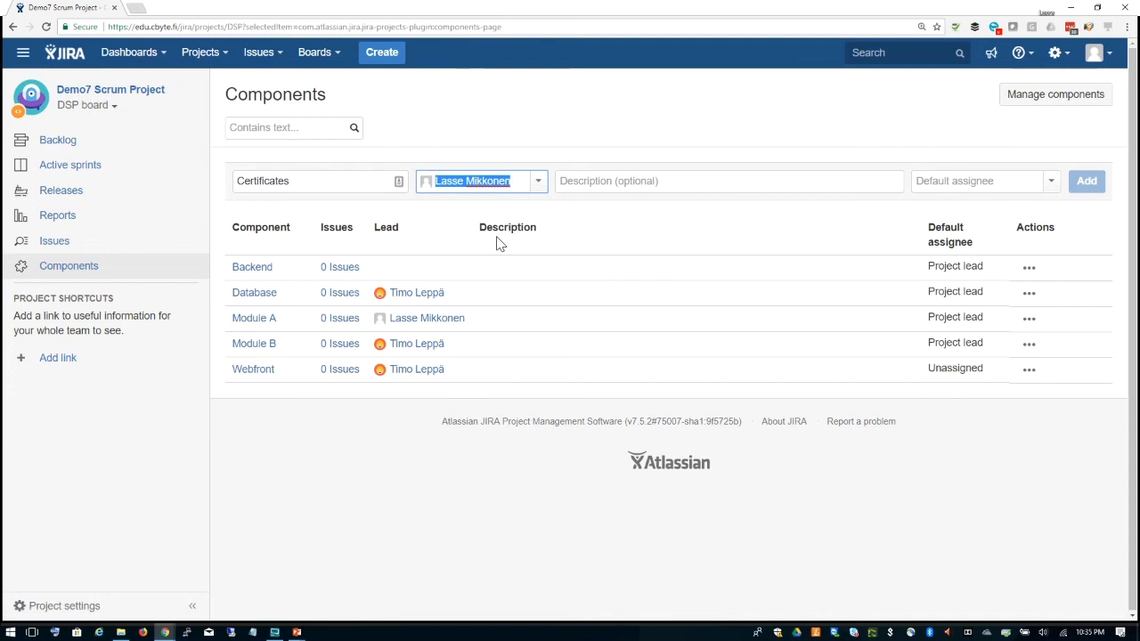
left_click(694, 135)
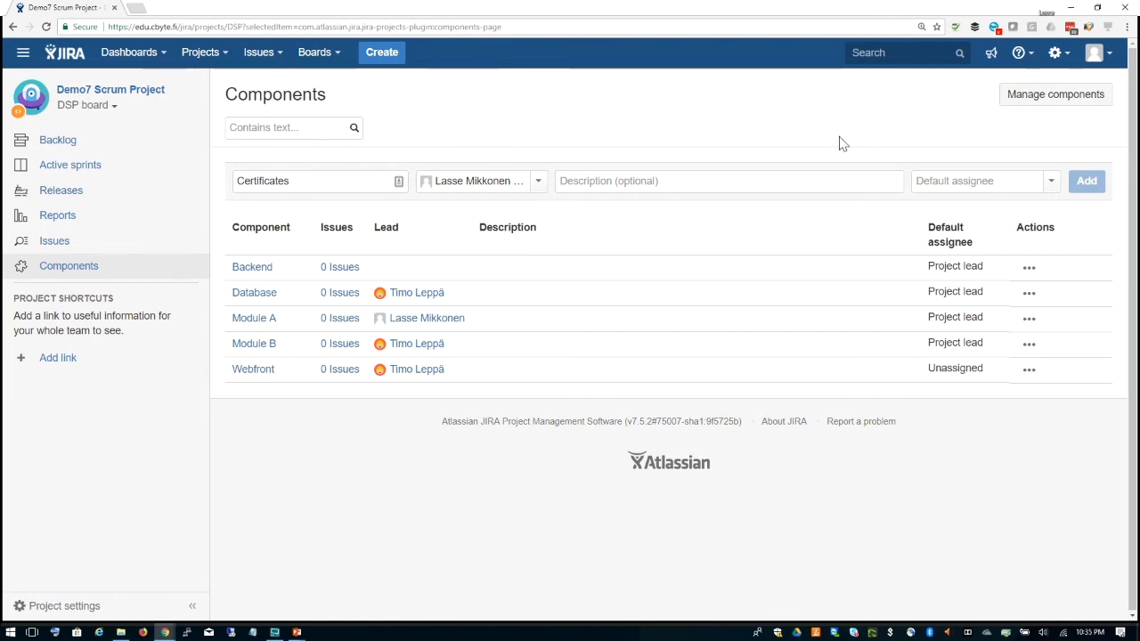
Step: Set the default assignee to Component lead and add the Certificates component
left_click(1052, 183)
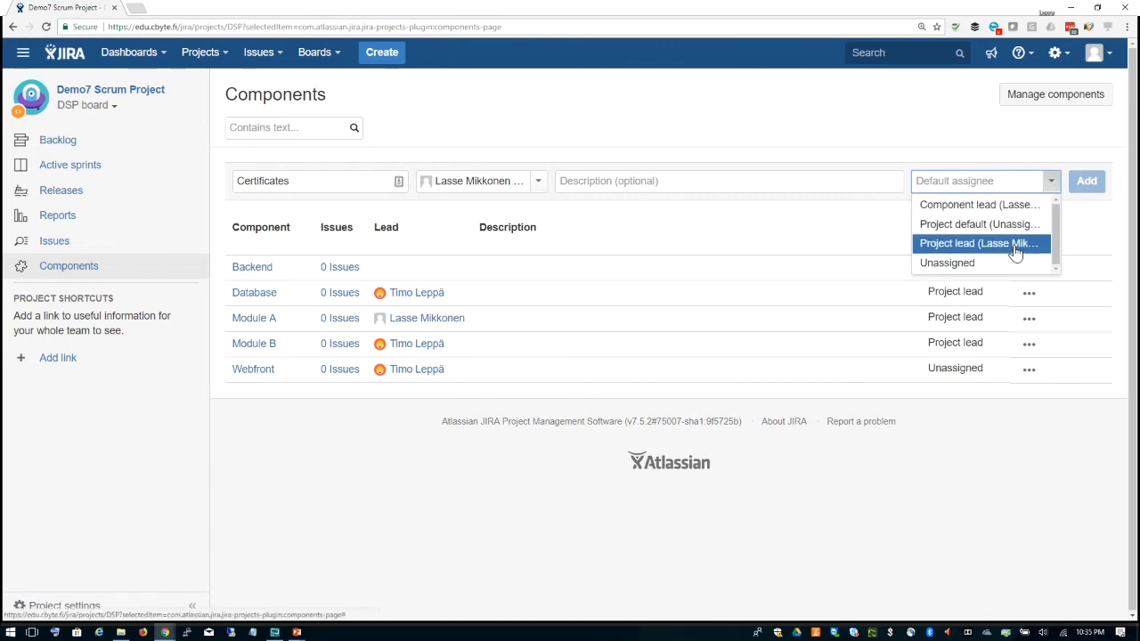
left_click(1012, 207)
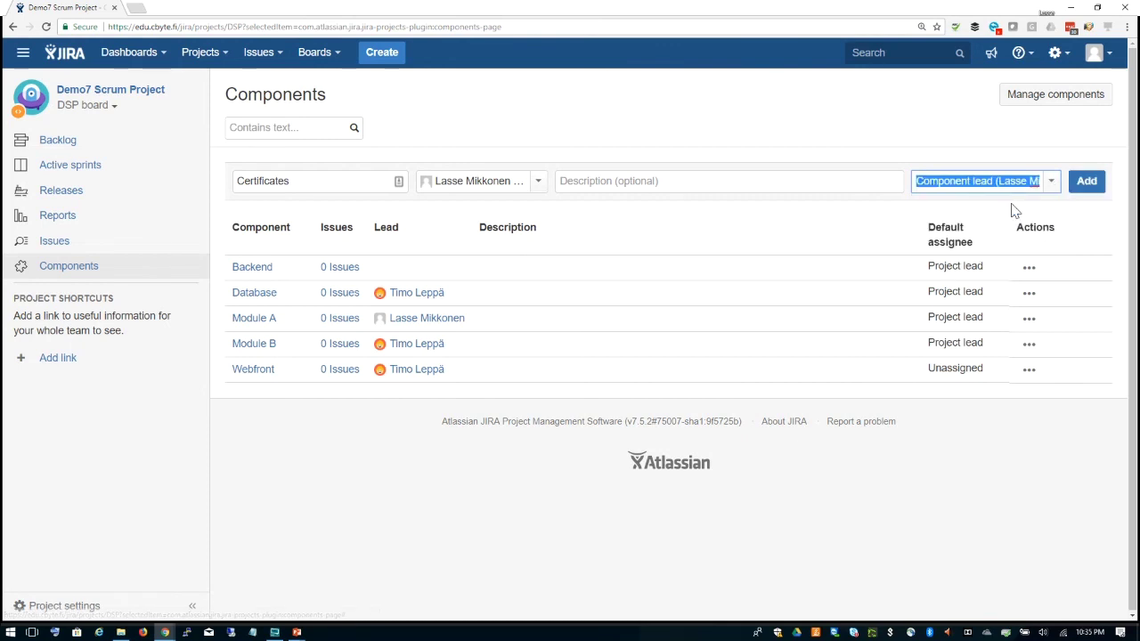
left_click(902, 131)
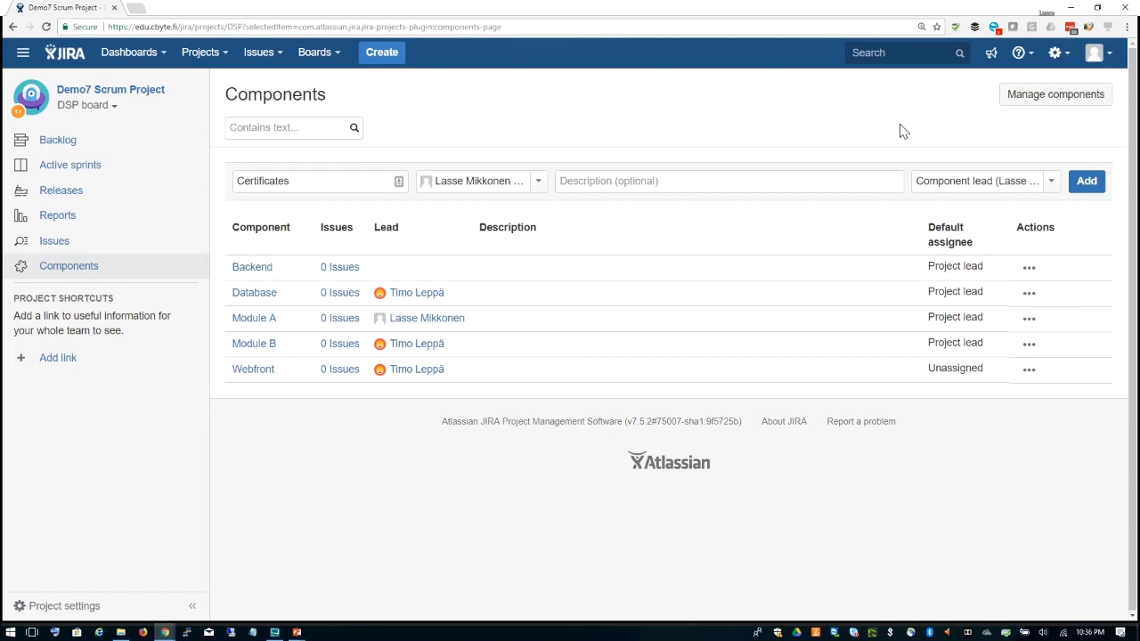
left_click(1052, 182)
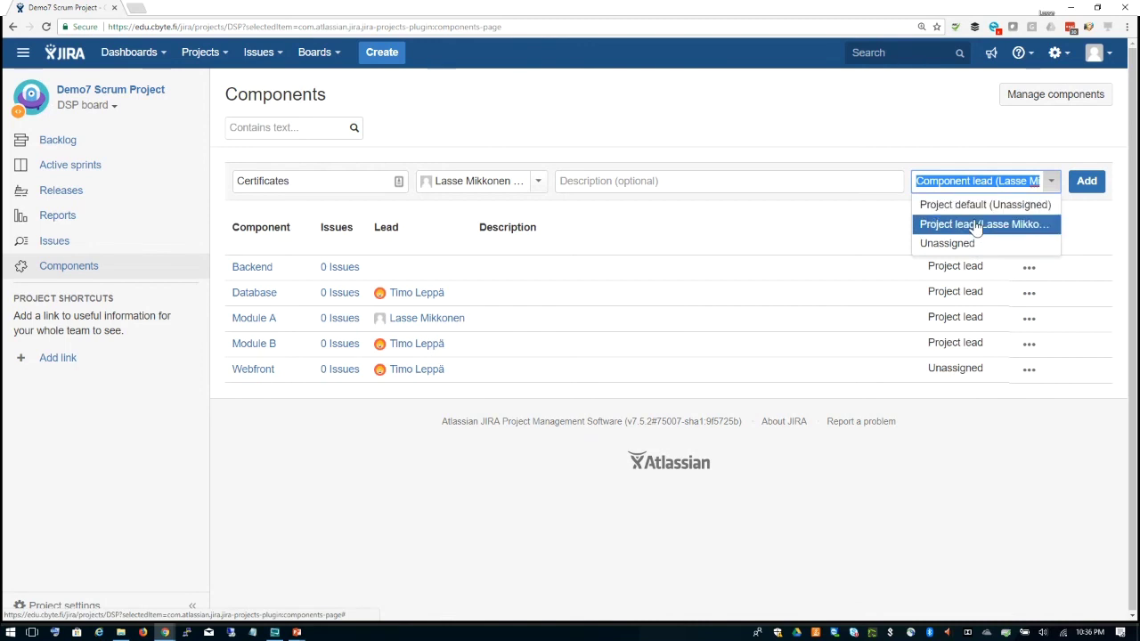
left_click(964, 243)
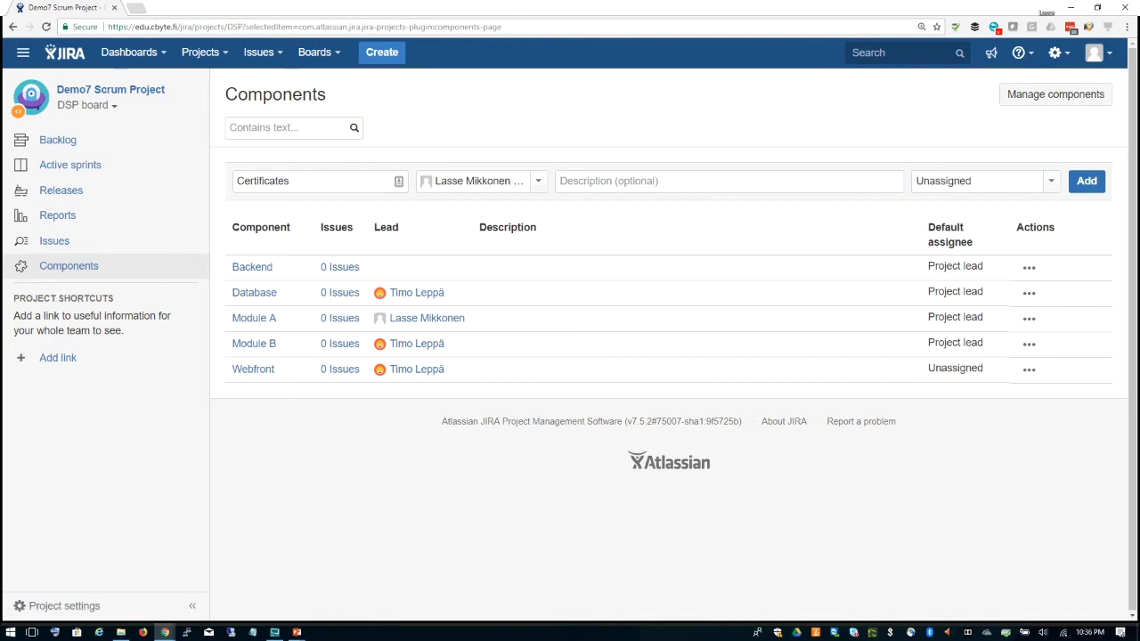
left_click(1048, 185)
left_click(1011, 206)
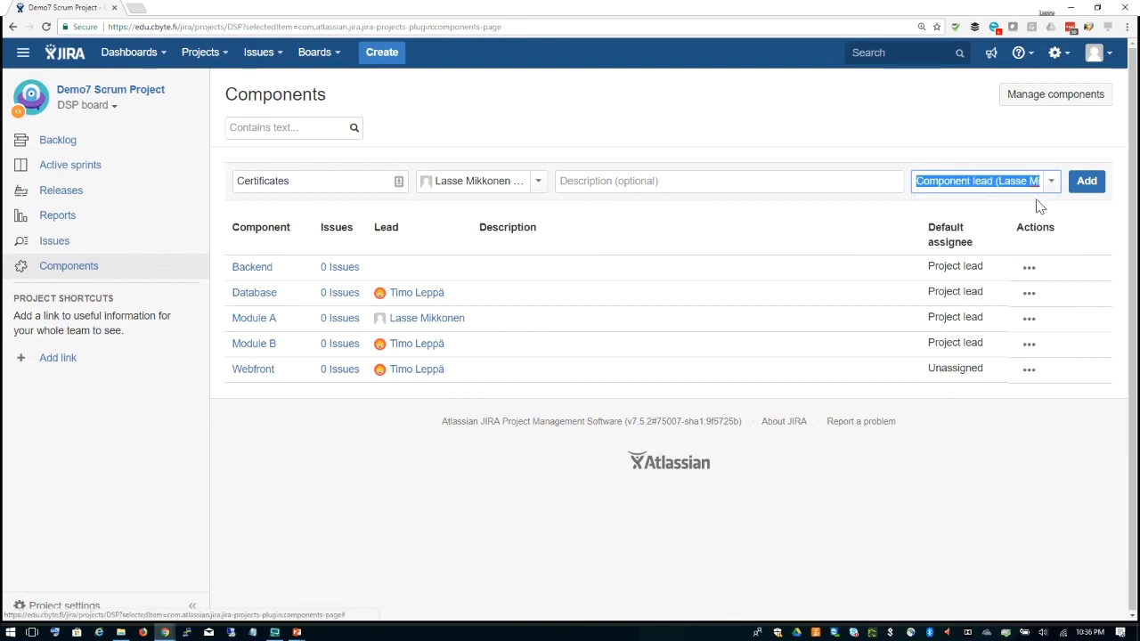
left_click(1090, 183)
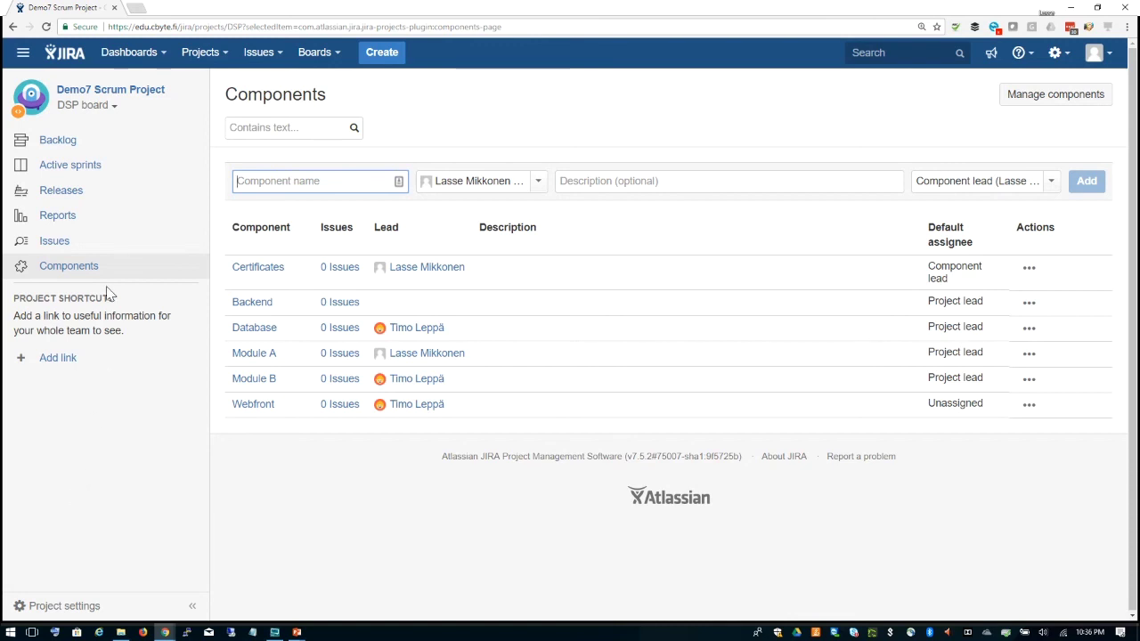
Step: Open DSP-7 Login with Google from the DSP backlog as a full issue page
left_click(63, 149)
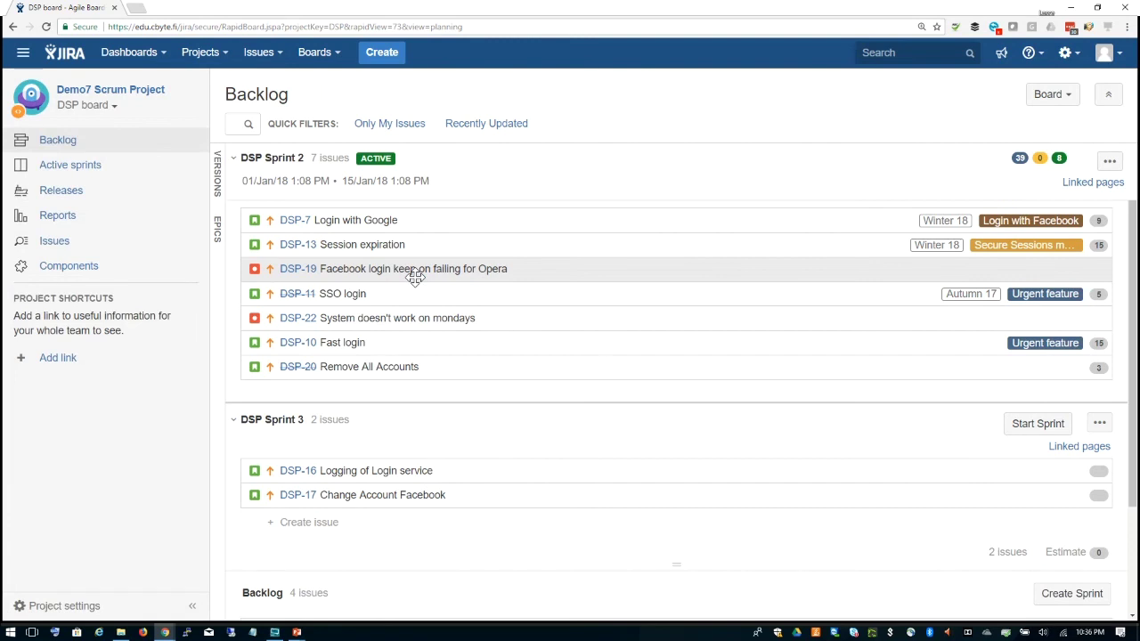
left_click(293, 228)
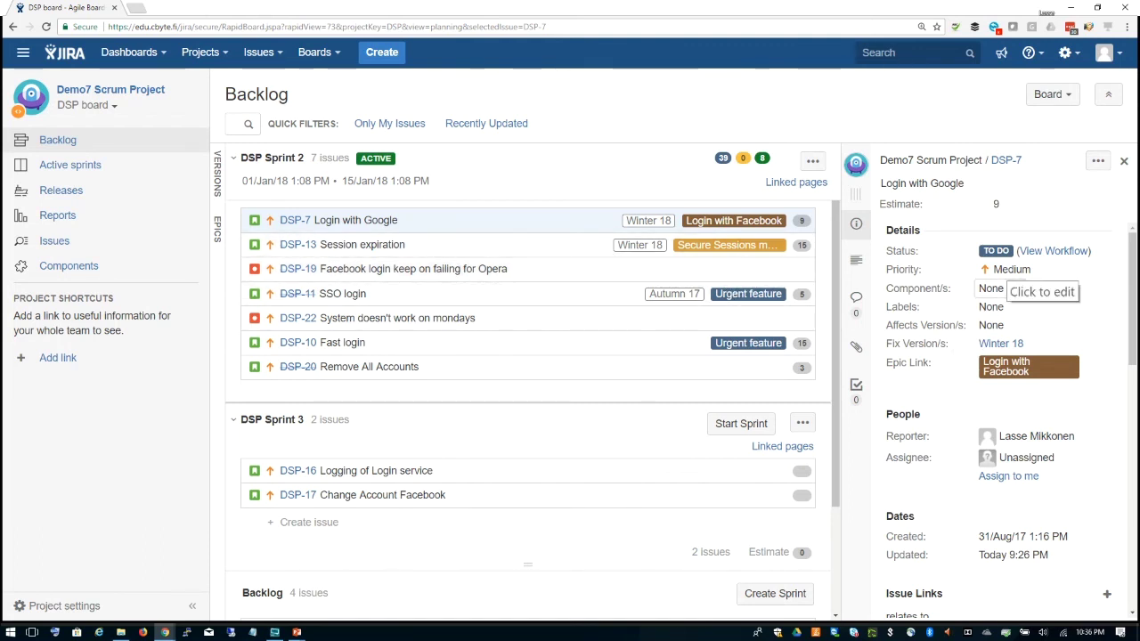
left_click(990, 287)
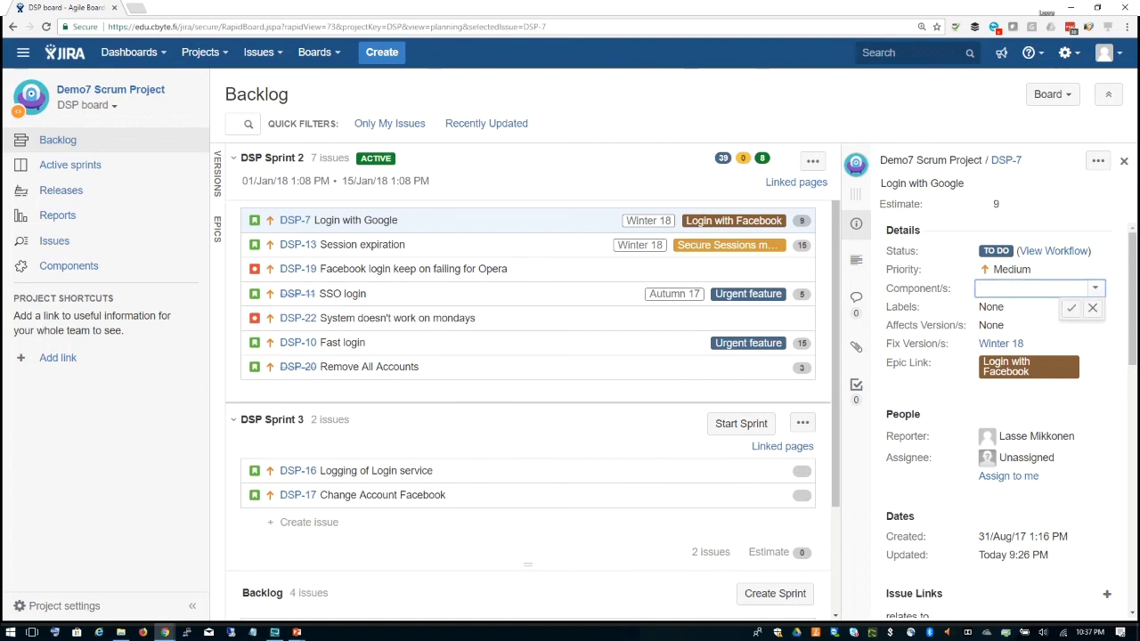
left_click(973, 107)
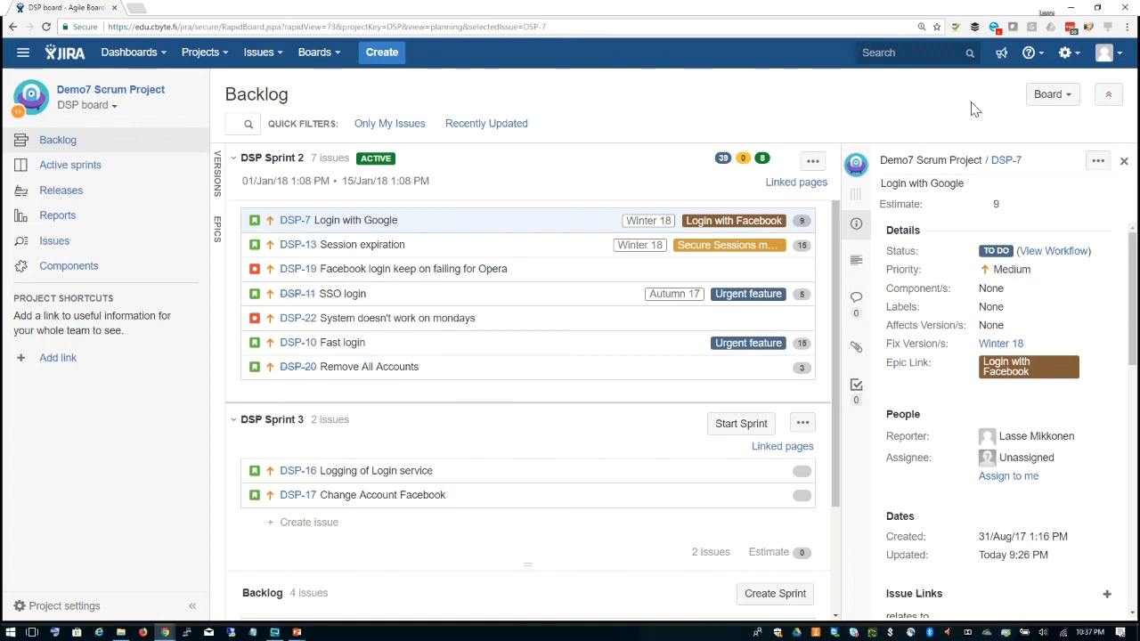
left_click(1005, 161)
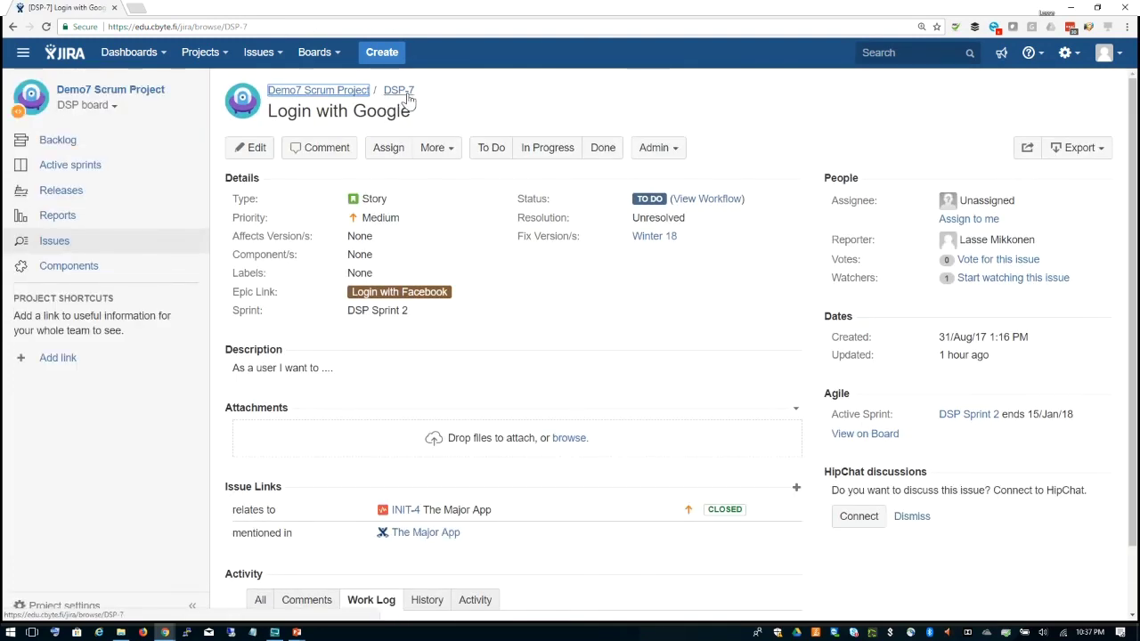
Step: Set DSP-7's component to Certificates and return to the DSP backlog
left_click(378, 255)
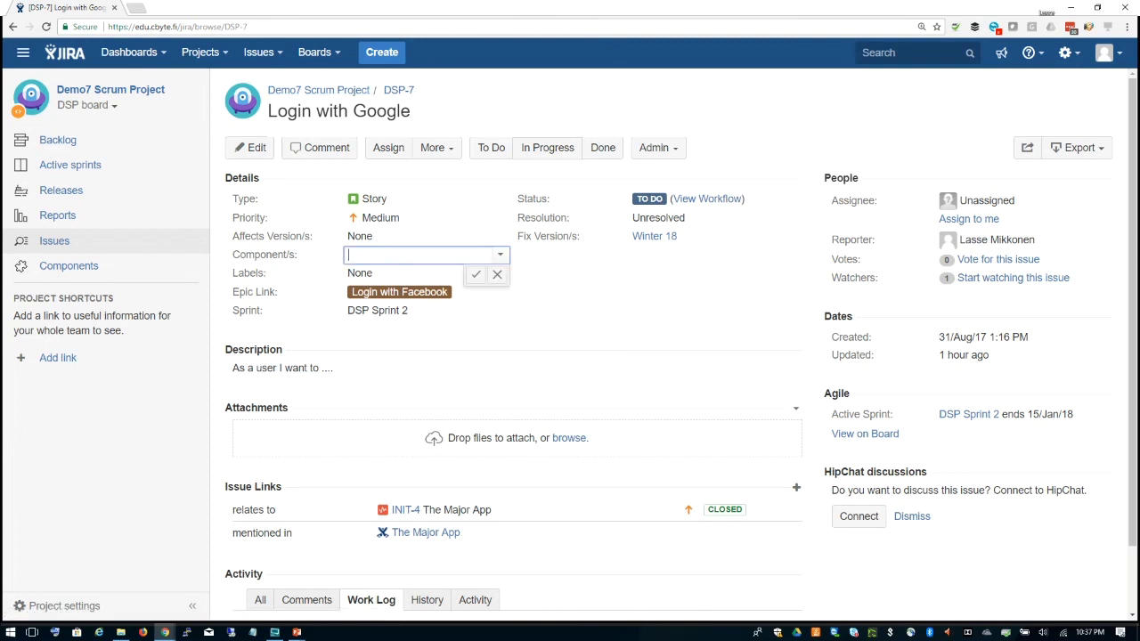
left_click(499, 255)
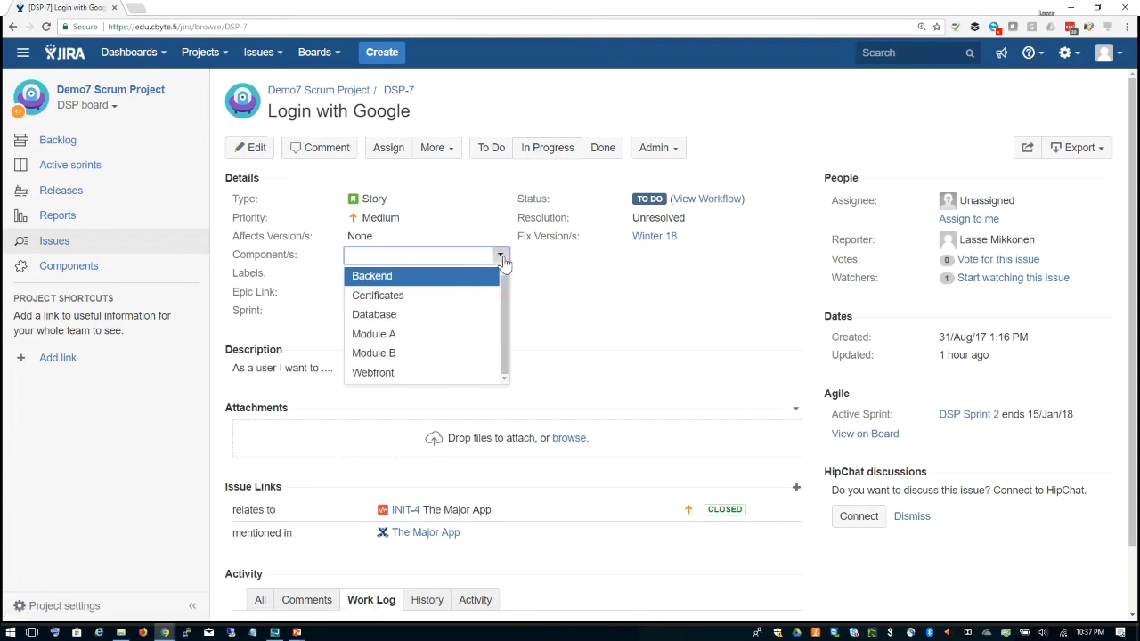
left_click(448, 300)
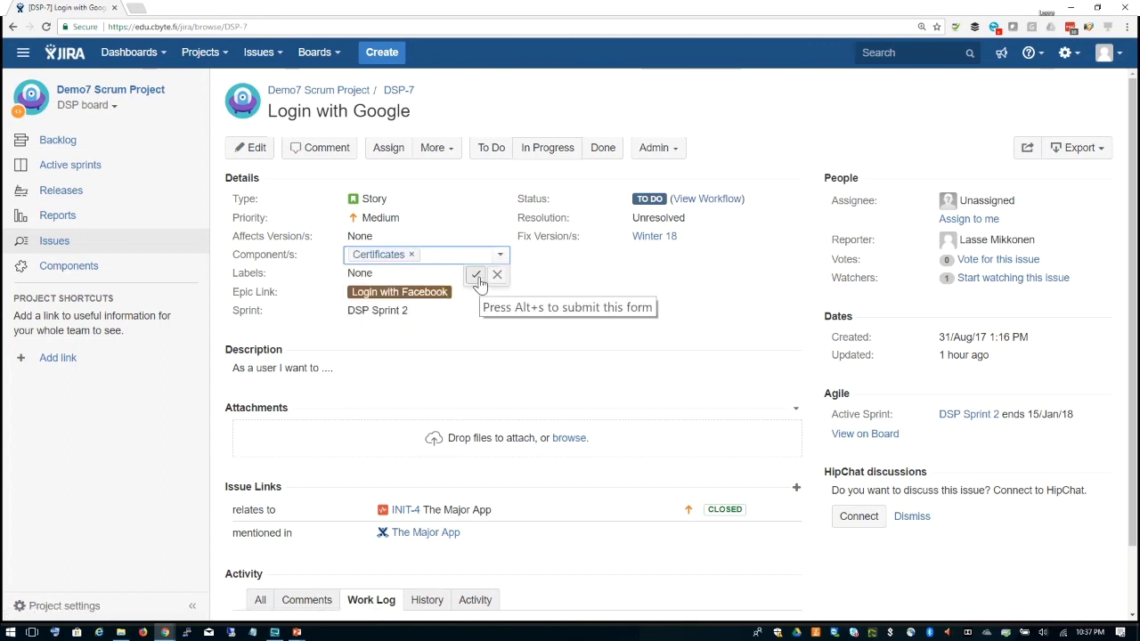
left_click(476, 276)
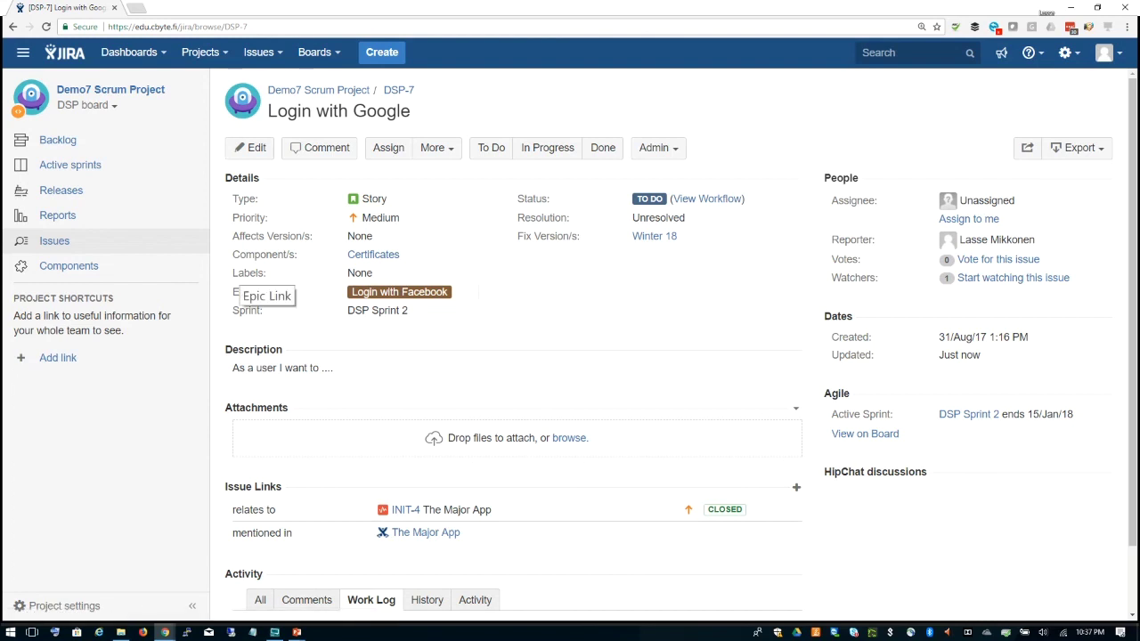
left_click(76, 142)
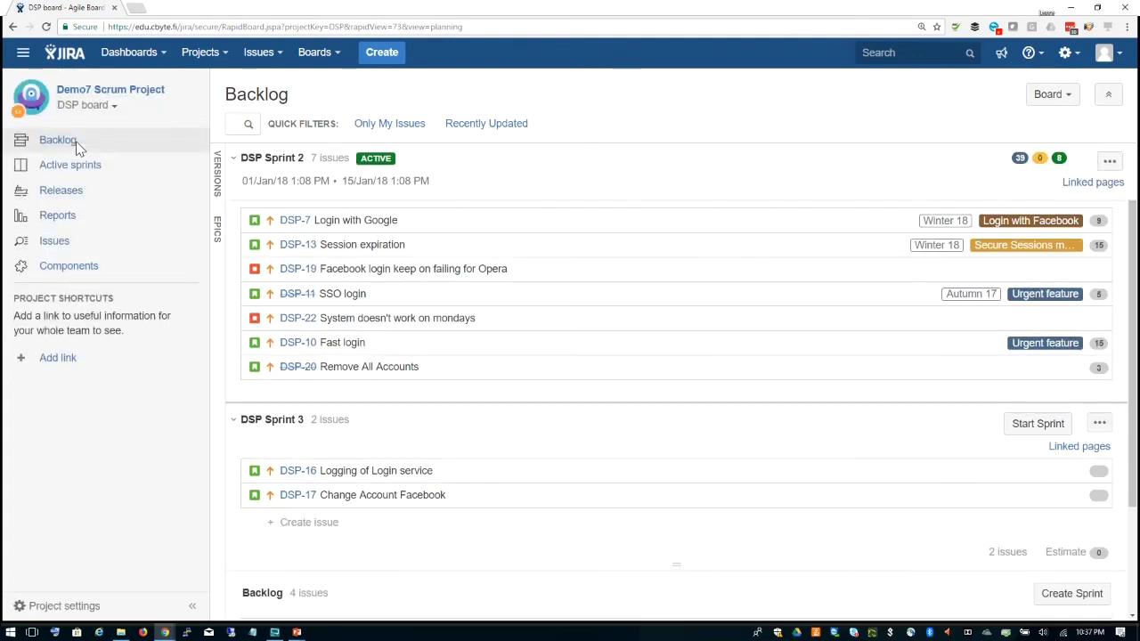
Step: Filter the backlog by the Secure user management, Urgent feature and Secure Sessions management epics, then show all issues
left_click(217, 230)
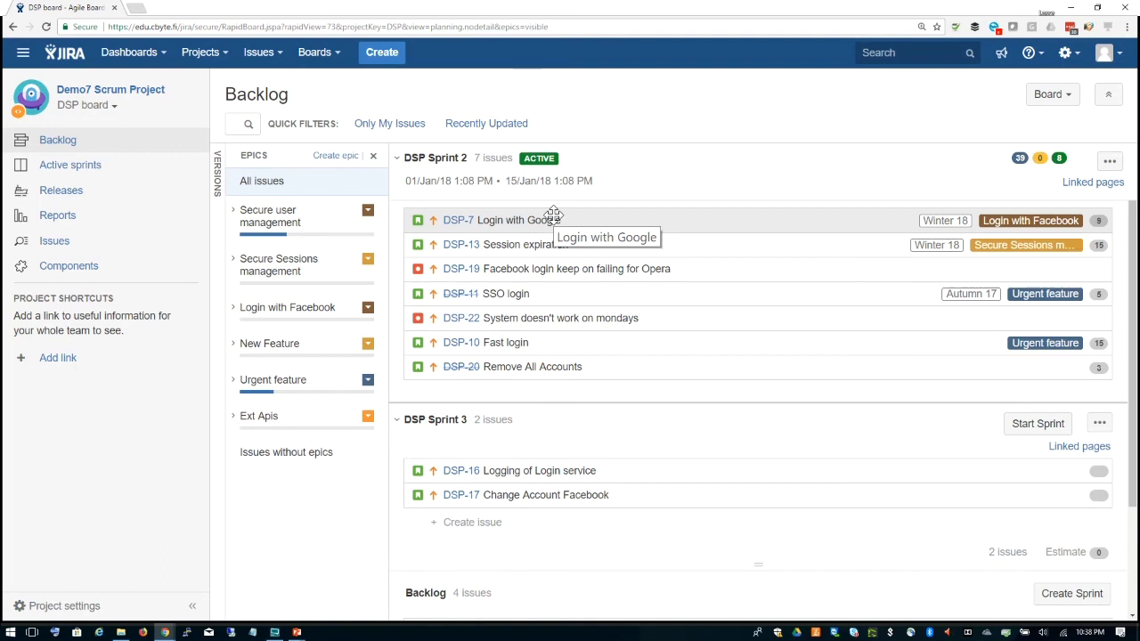
left_click(273, 220)
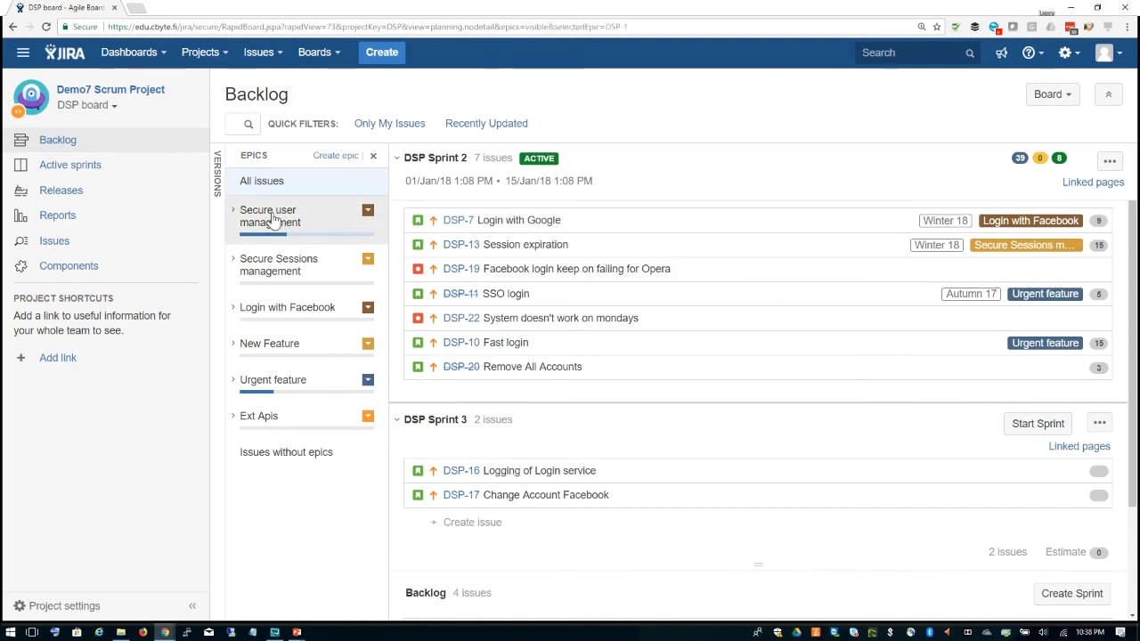
left_click(283, 390)
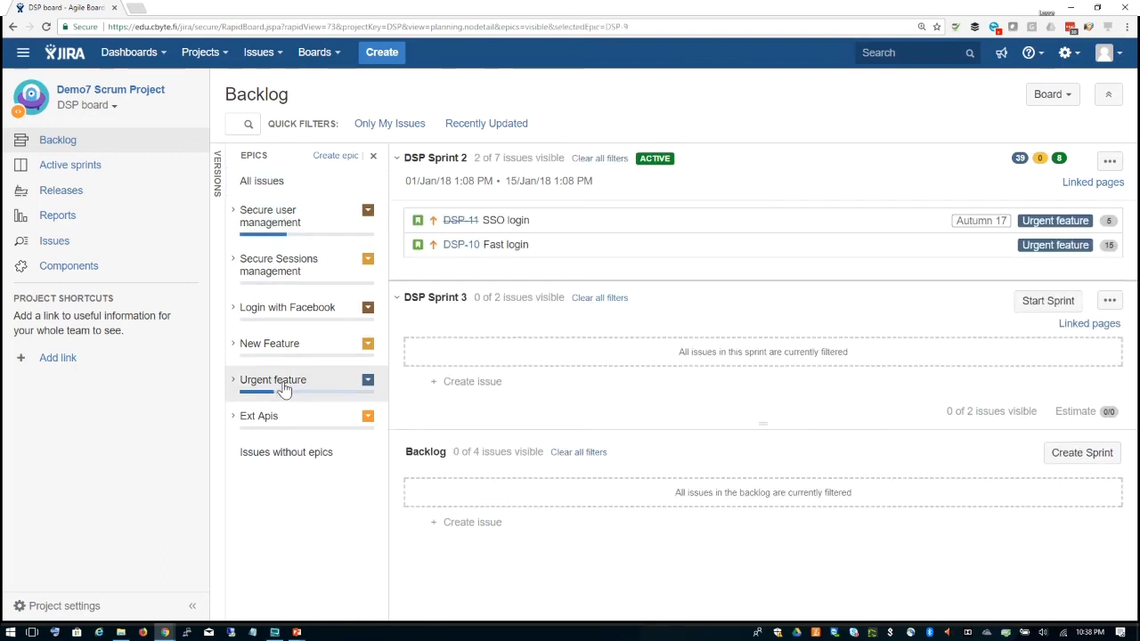
left_click(287, 270)
left_click(283, 182)
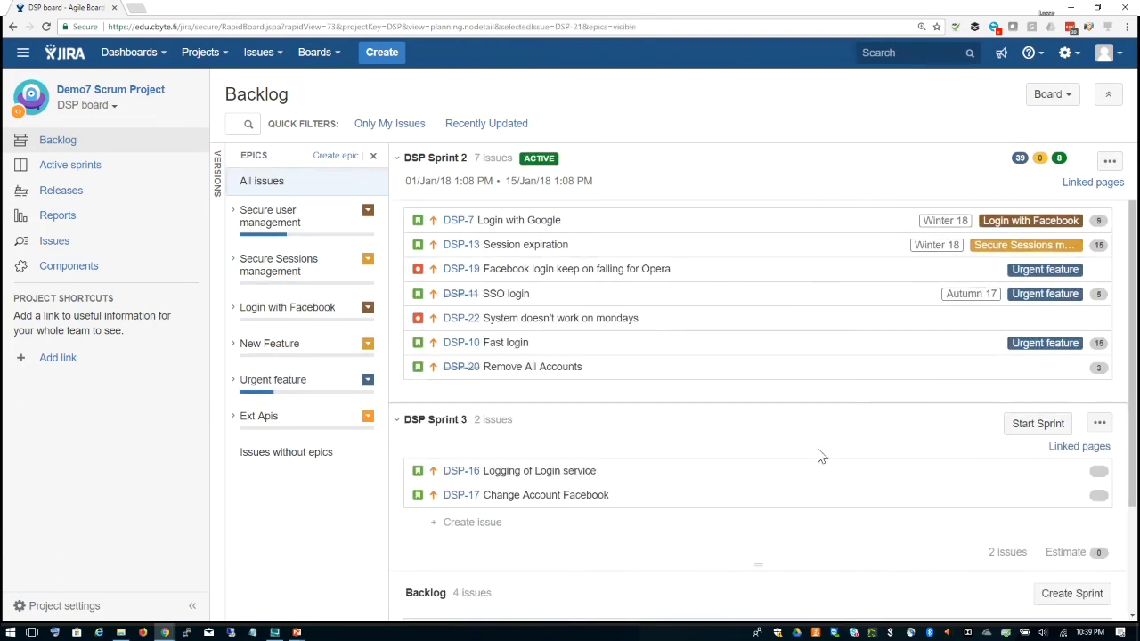
scroll(817, 469, "down", 2)
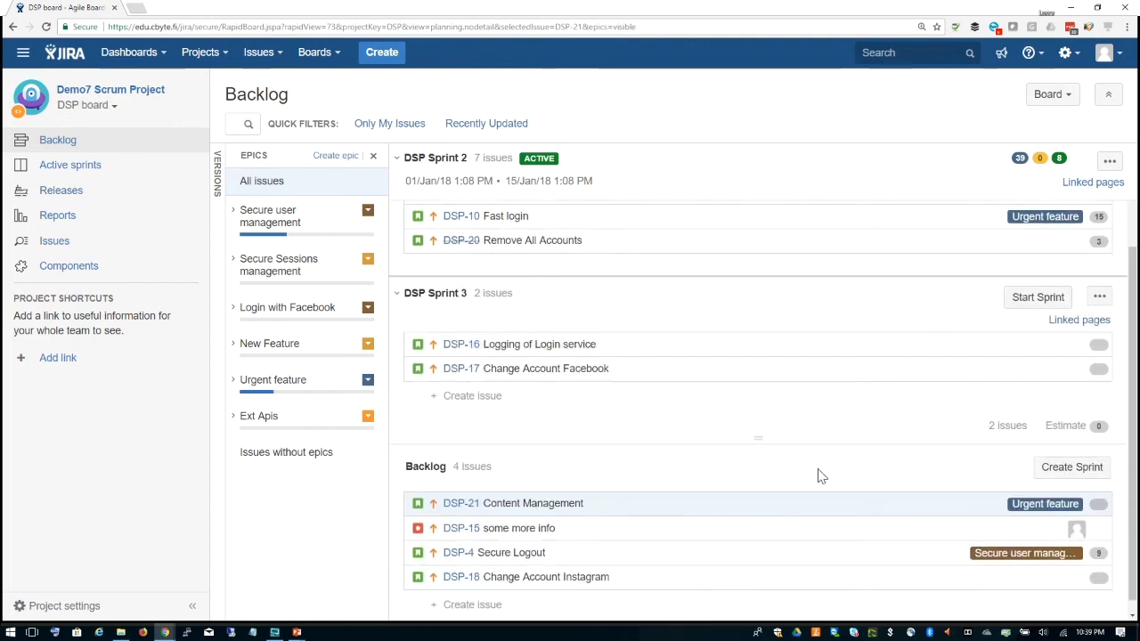
scroll(818, 469, "up", 2)
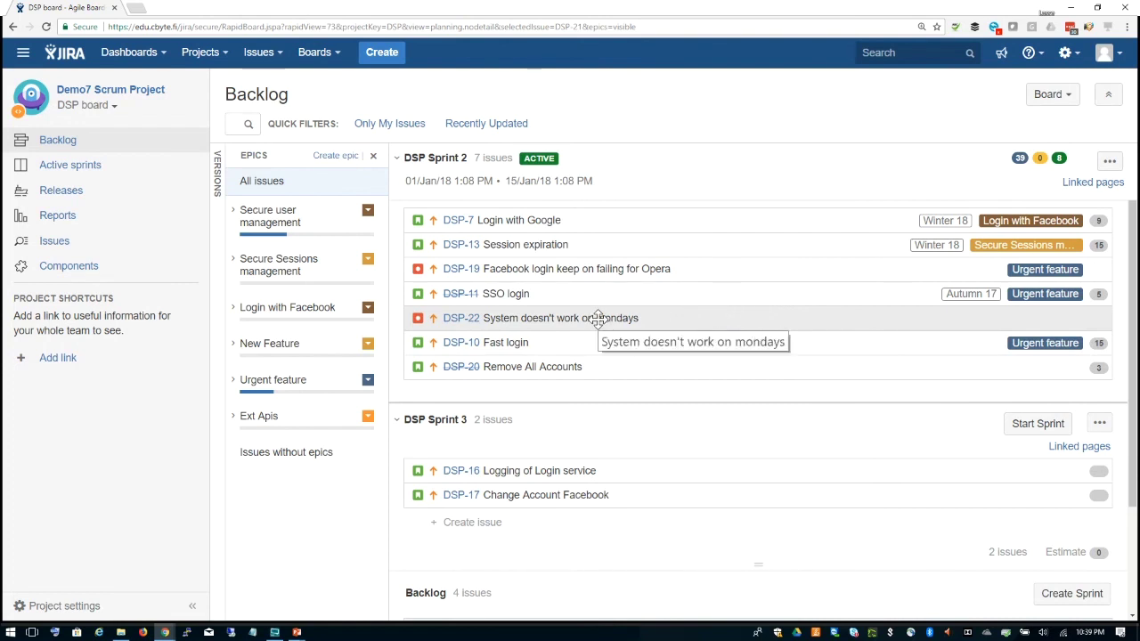
Step: Drag DSP-22 System doesn't work on mondays into the Urgent feature epic, then show the Versions panel
left_click_drag(597, 319, 325, 384)
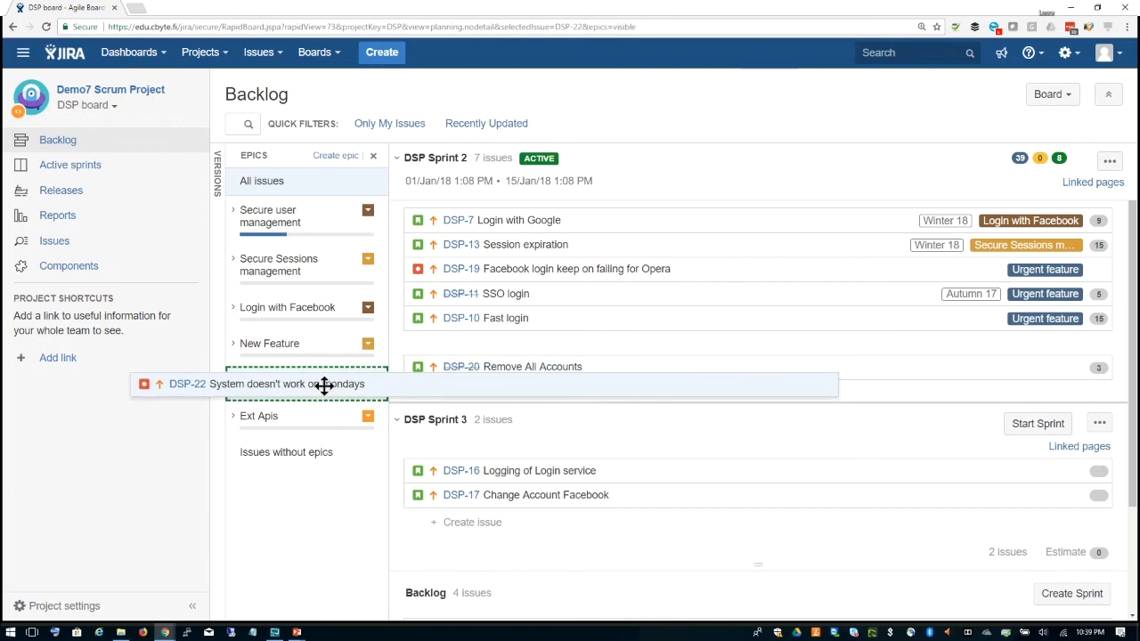
left_click_drag(324, 384, 324, 384)
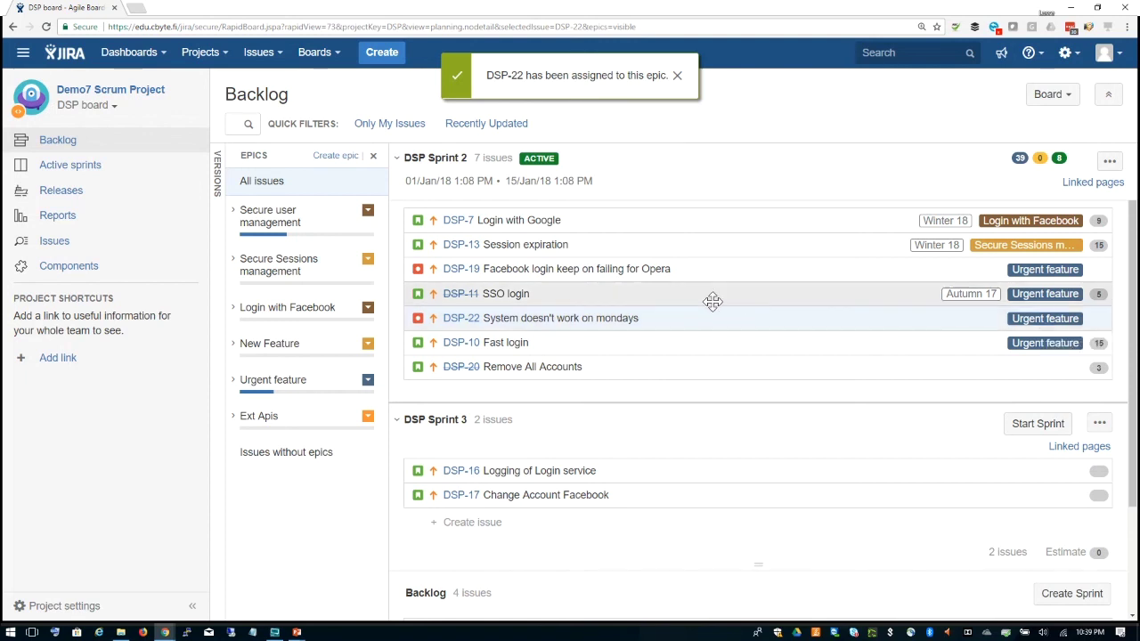
left_click(218, 178)
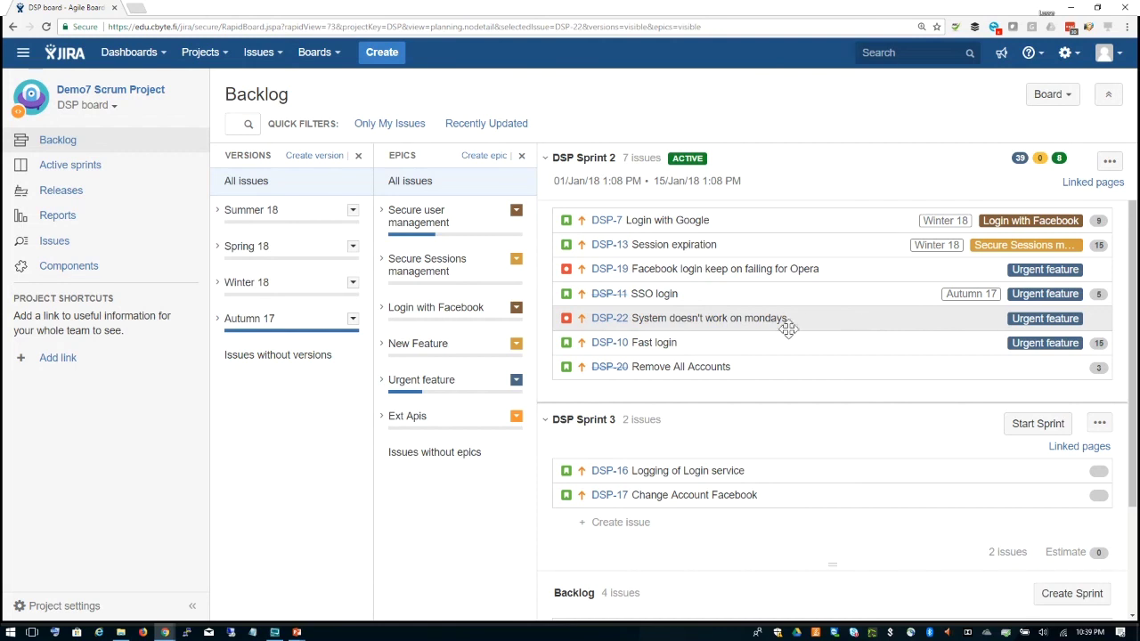
Step: Drag DSP-22 onto Spring 18, check it under the Urgent feature filter, then show all issues
left_click_drag(763, 318, 459, 294)
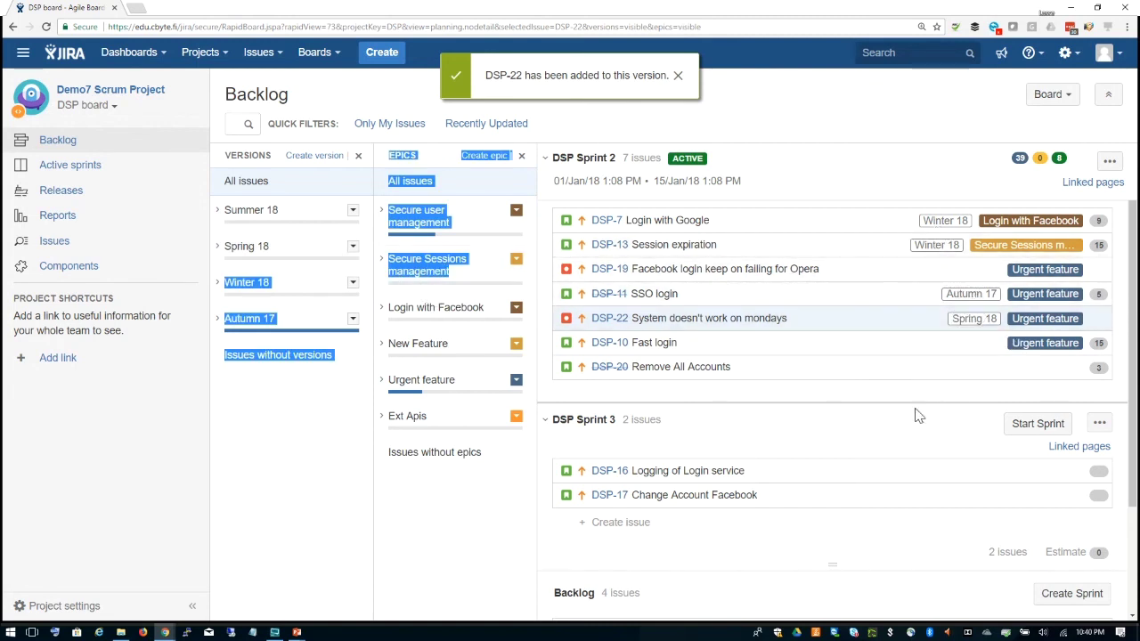
left_click(869, 103)
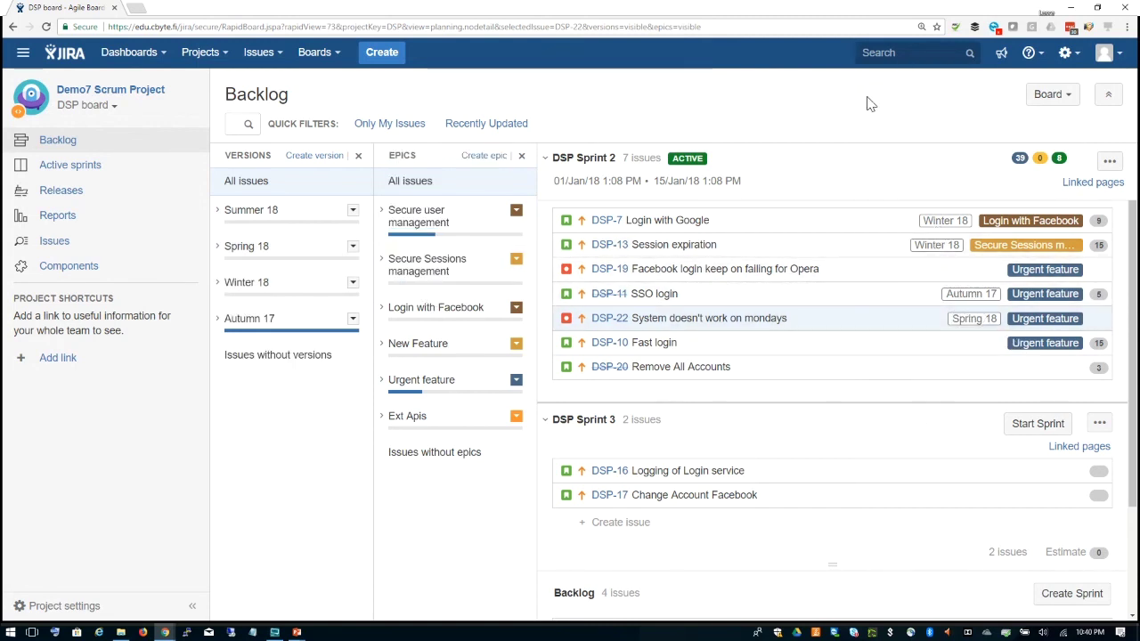
left_click(442, 384)
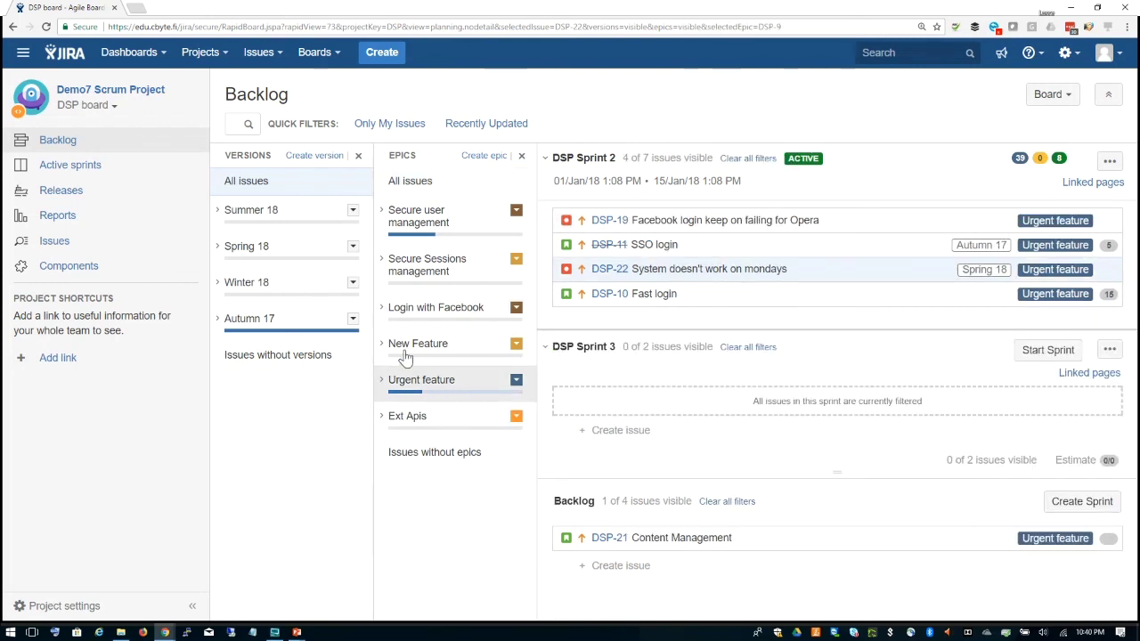
left_click(278, 249)
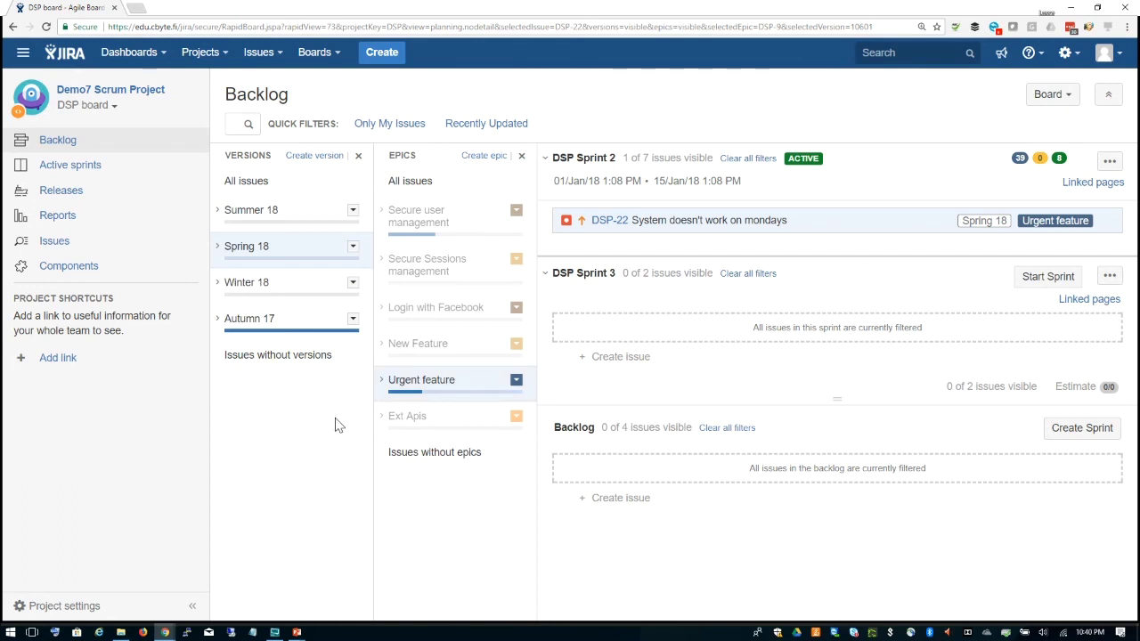
left_click(398, 189)
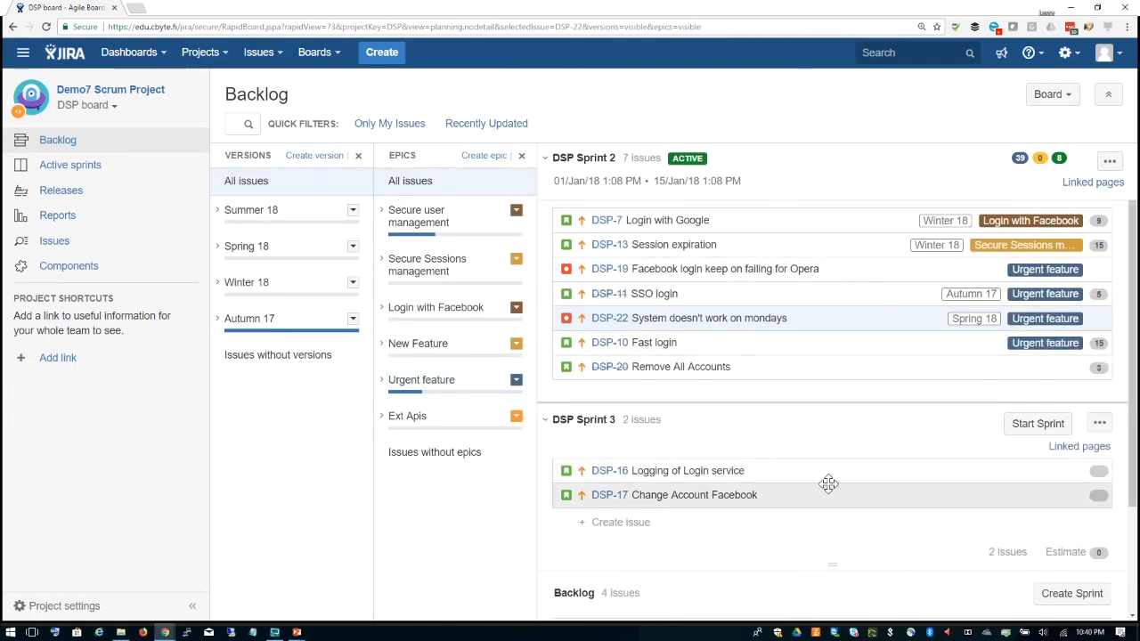
Step: Scroll the DSP backlog, then open the app switcher listing available sites
scroll(828, 483, "down", 3)
scroll(828, 483, "up", 3)
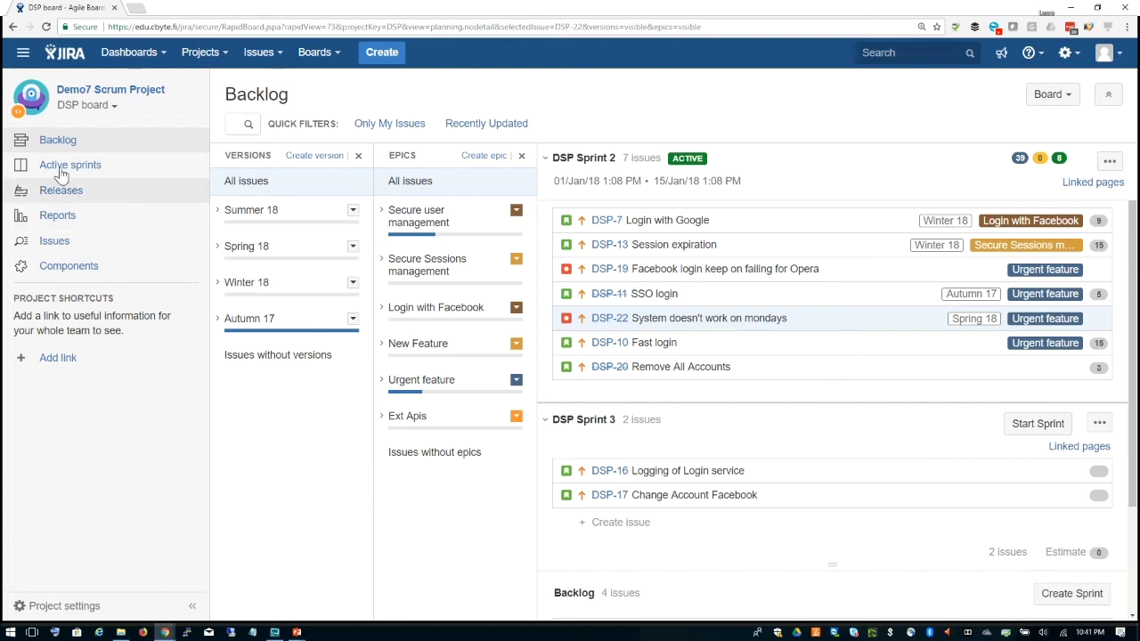
left_click(23, 53)
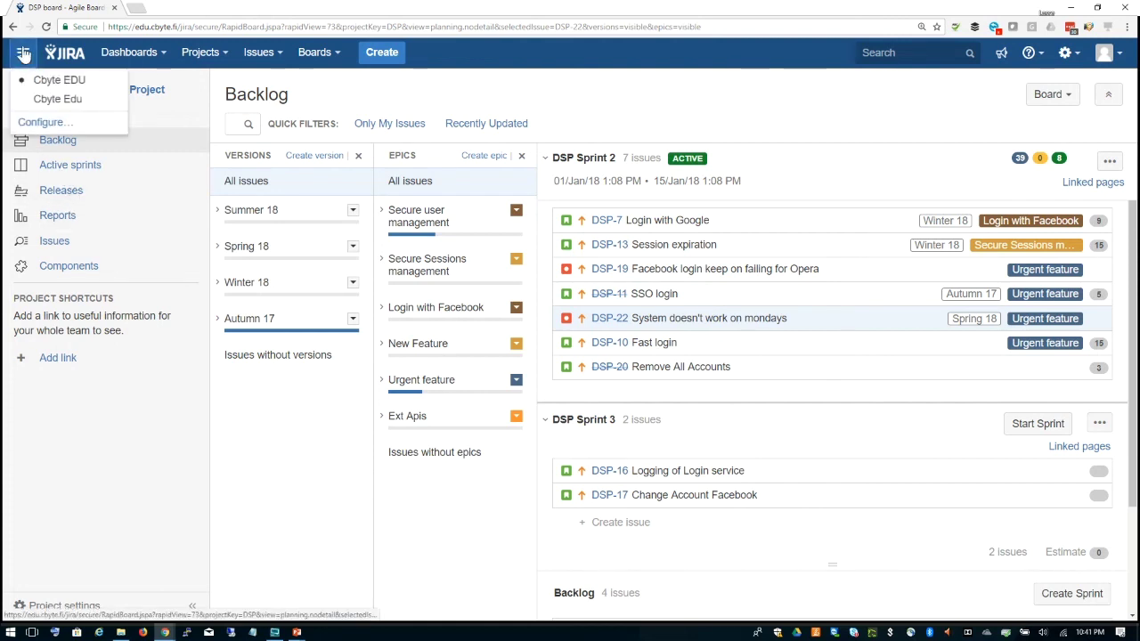